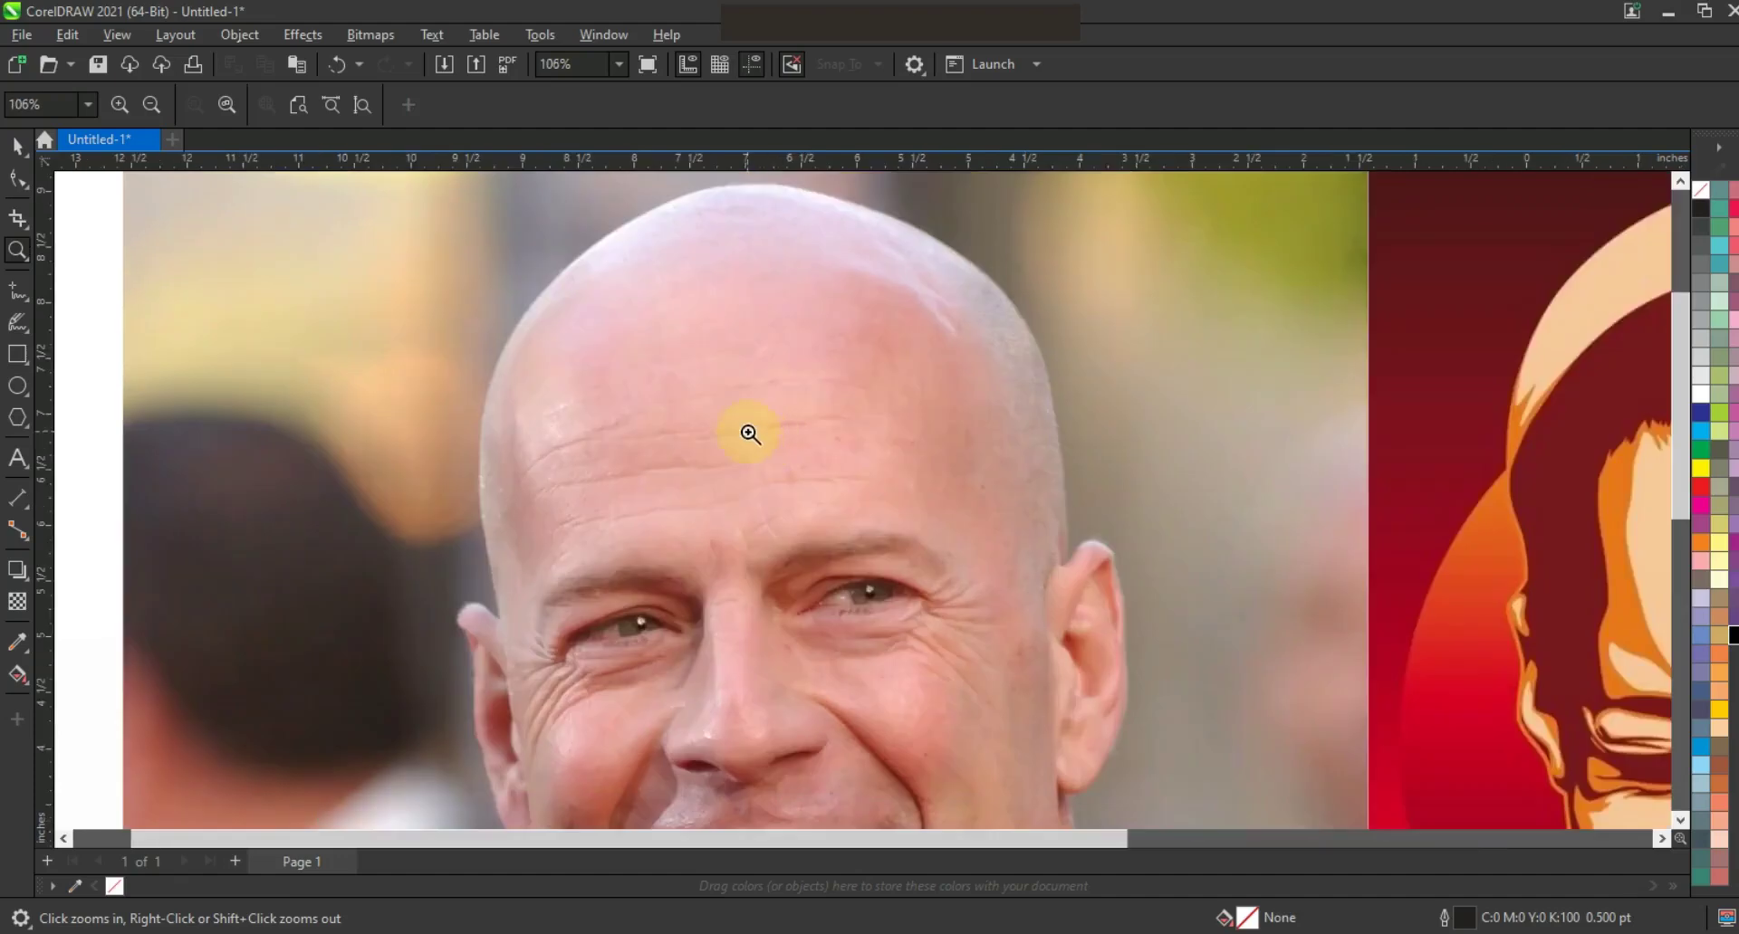
# Start a straight-segment Freehand outline from the left ear over the top of the bald head, and set its width to 2.0 pt
pyautogui.click(18, 290)
pyautogui.click(501, 614)
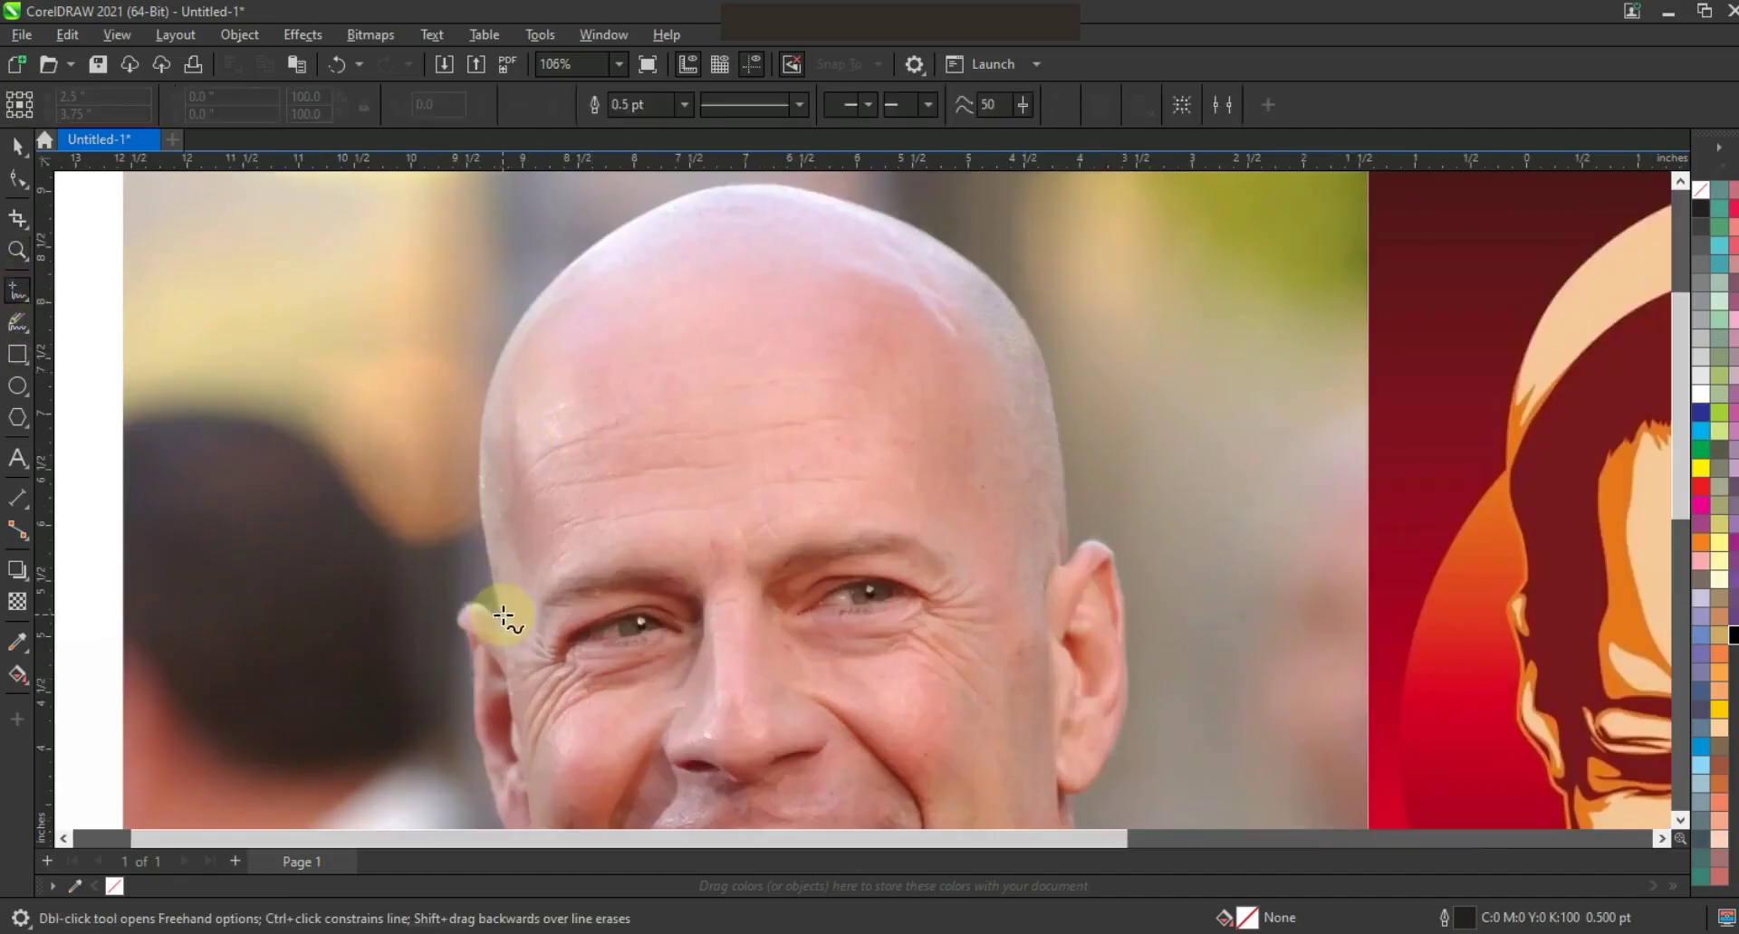
pyautogui.doubleClick(571, 265)
pyautogui.click(887, 218)
pyautogui.click(684, 106)
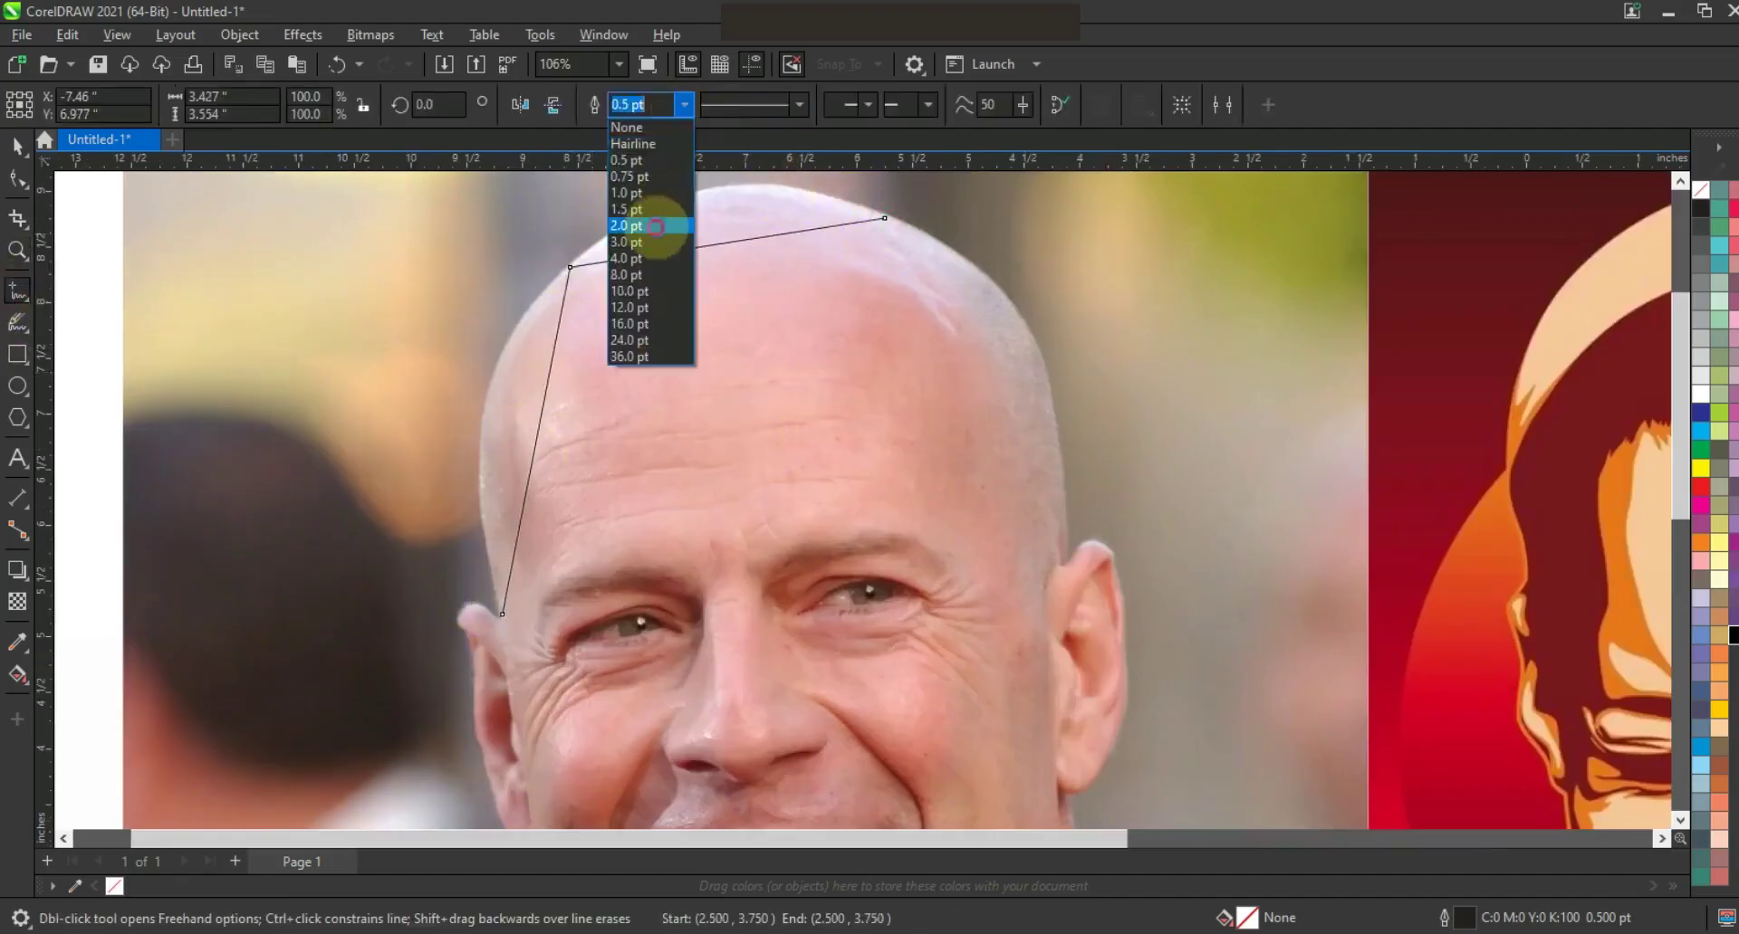
pyautogui.click(656, 226)
# Extend the head outline with straight segments down the right side of the skull and around the right ear
pyautogui.press('space')
pyautogui.click(1048, 391)
pyautogui.click(1069, 557)
pyautogui.click(1123, 632)
pyautogui.click(1111, 754)
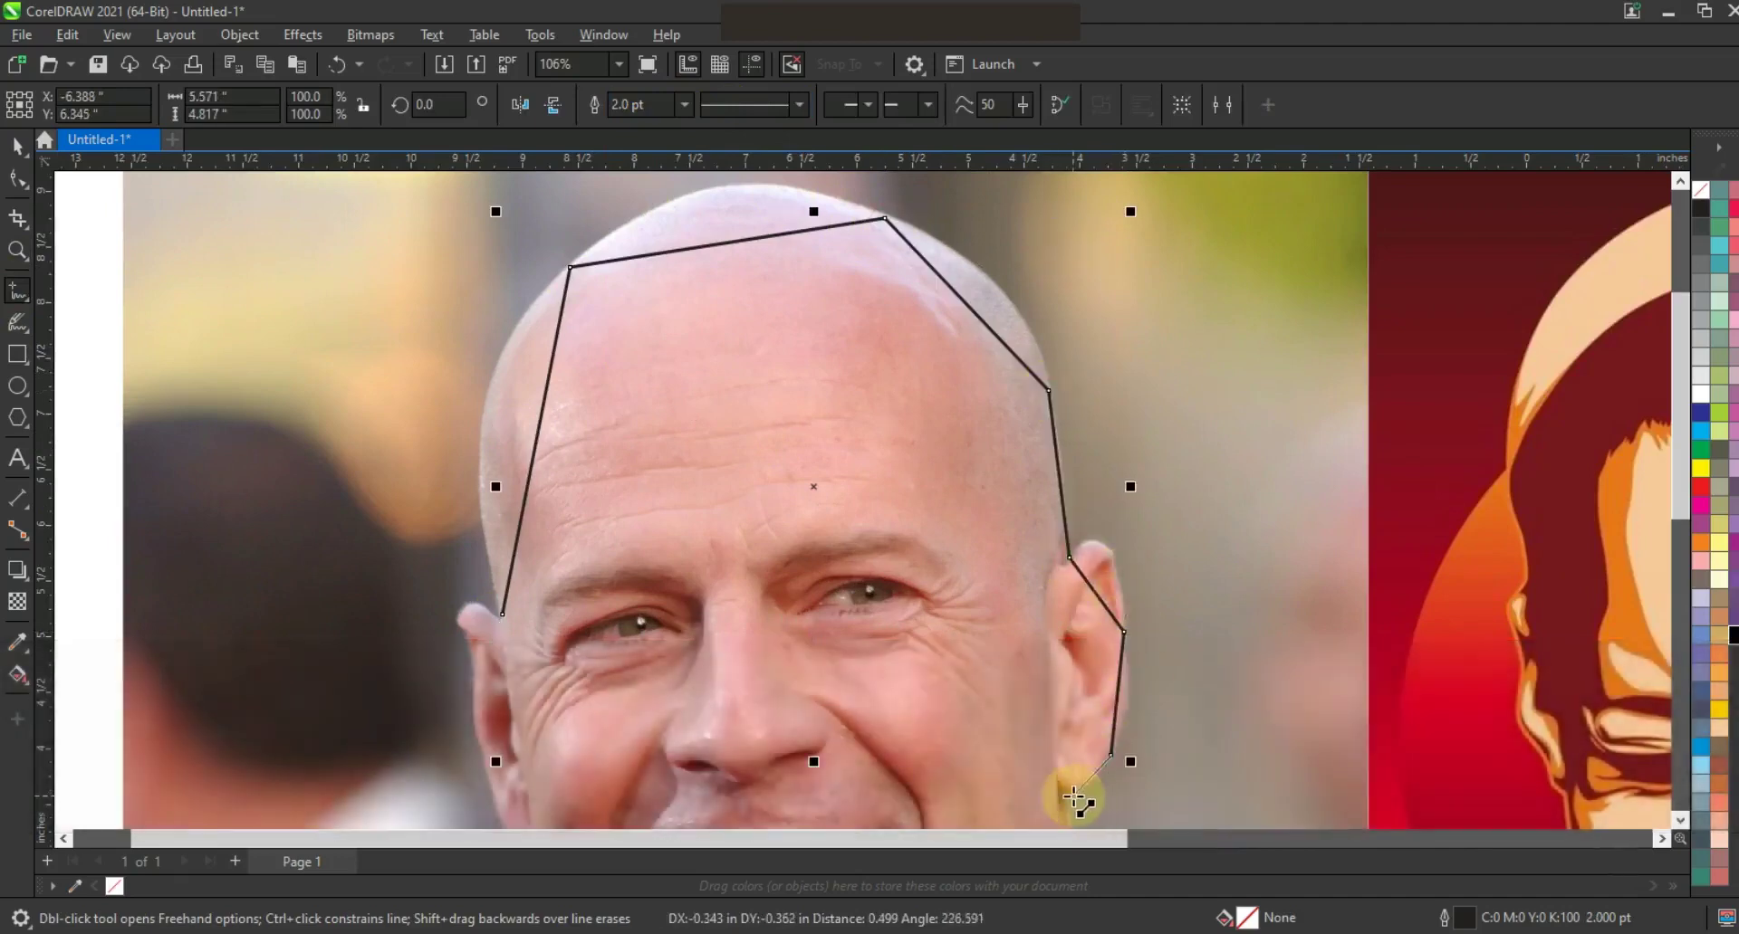
pyautogui.click(1074, 796)
pyautogui.press('space')
pyautogui.scroll(-3, 1082, 761)
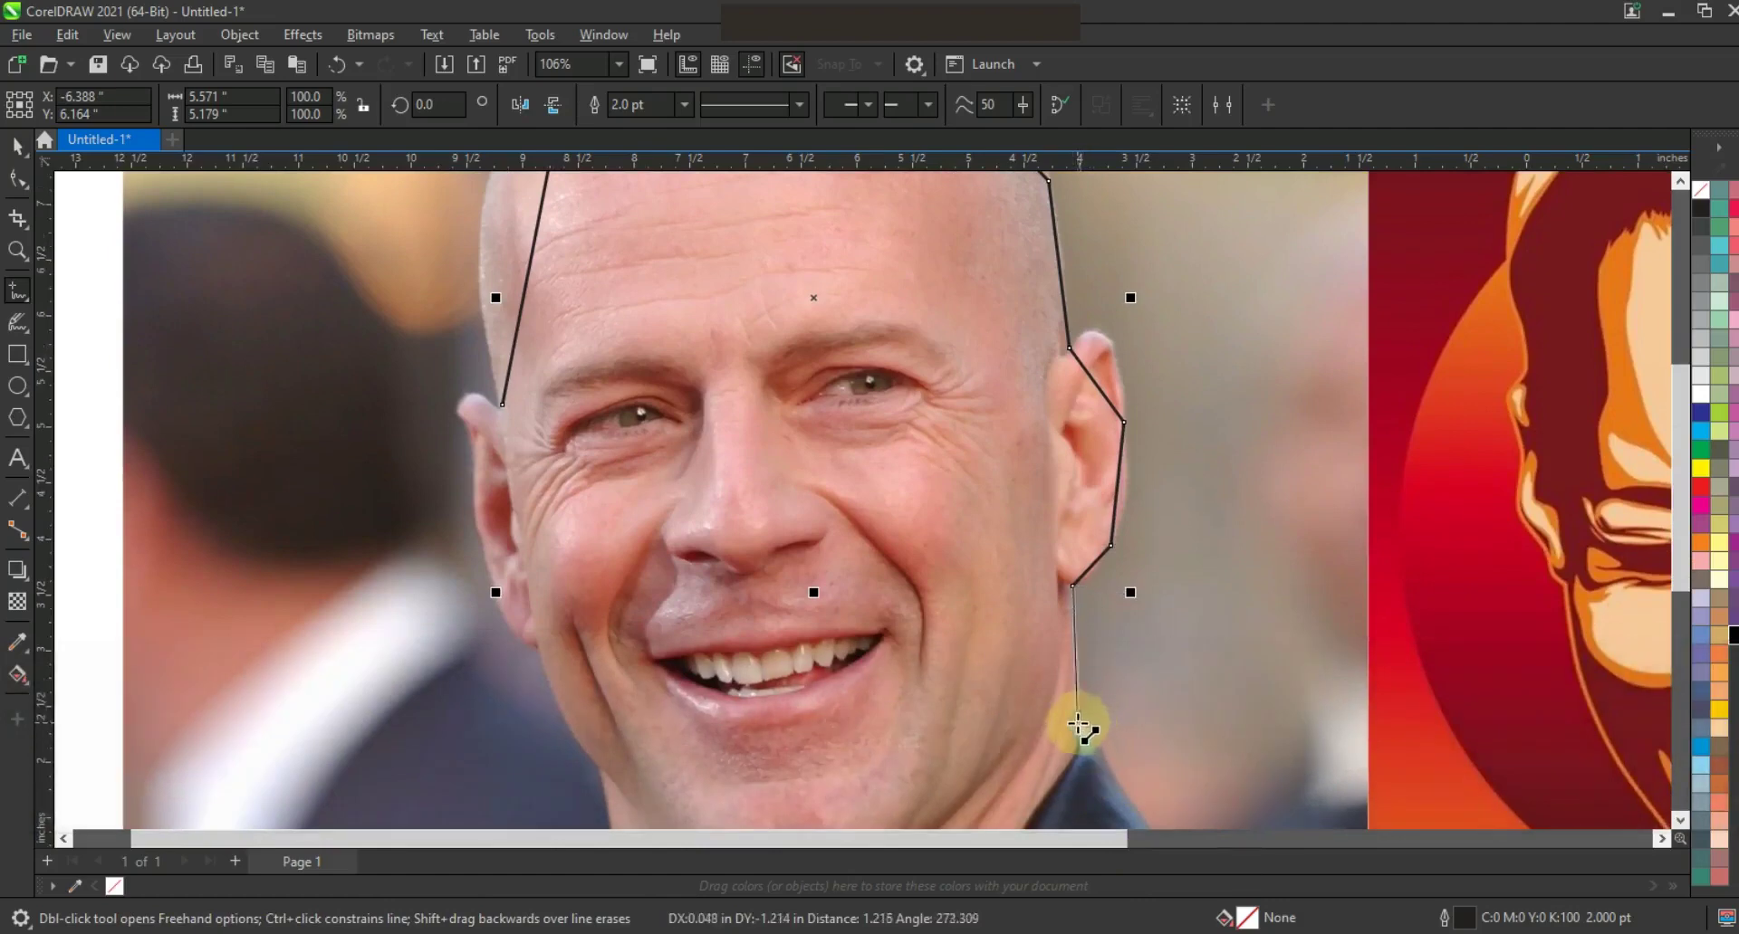
# Continue the outline down the neck, along the collar and up the left jaw and ear, closing it at its starting point
pyautogui.click(1077, 724)
pyautogui.scroll(-5, 1078, 725)
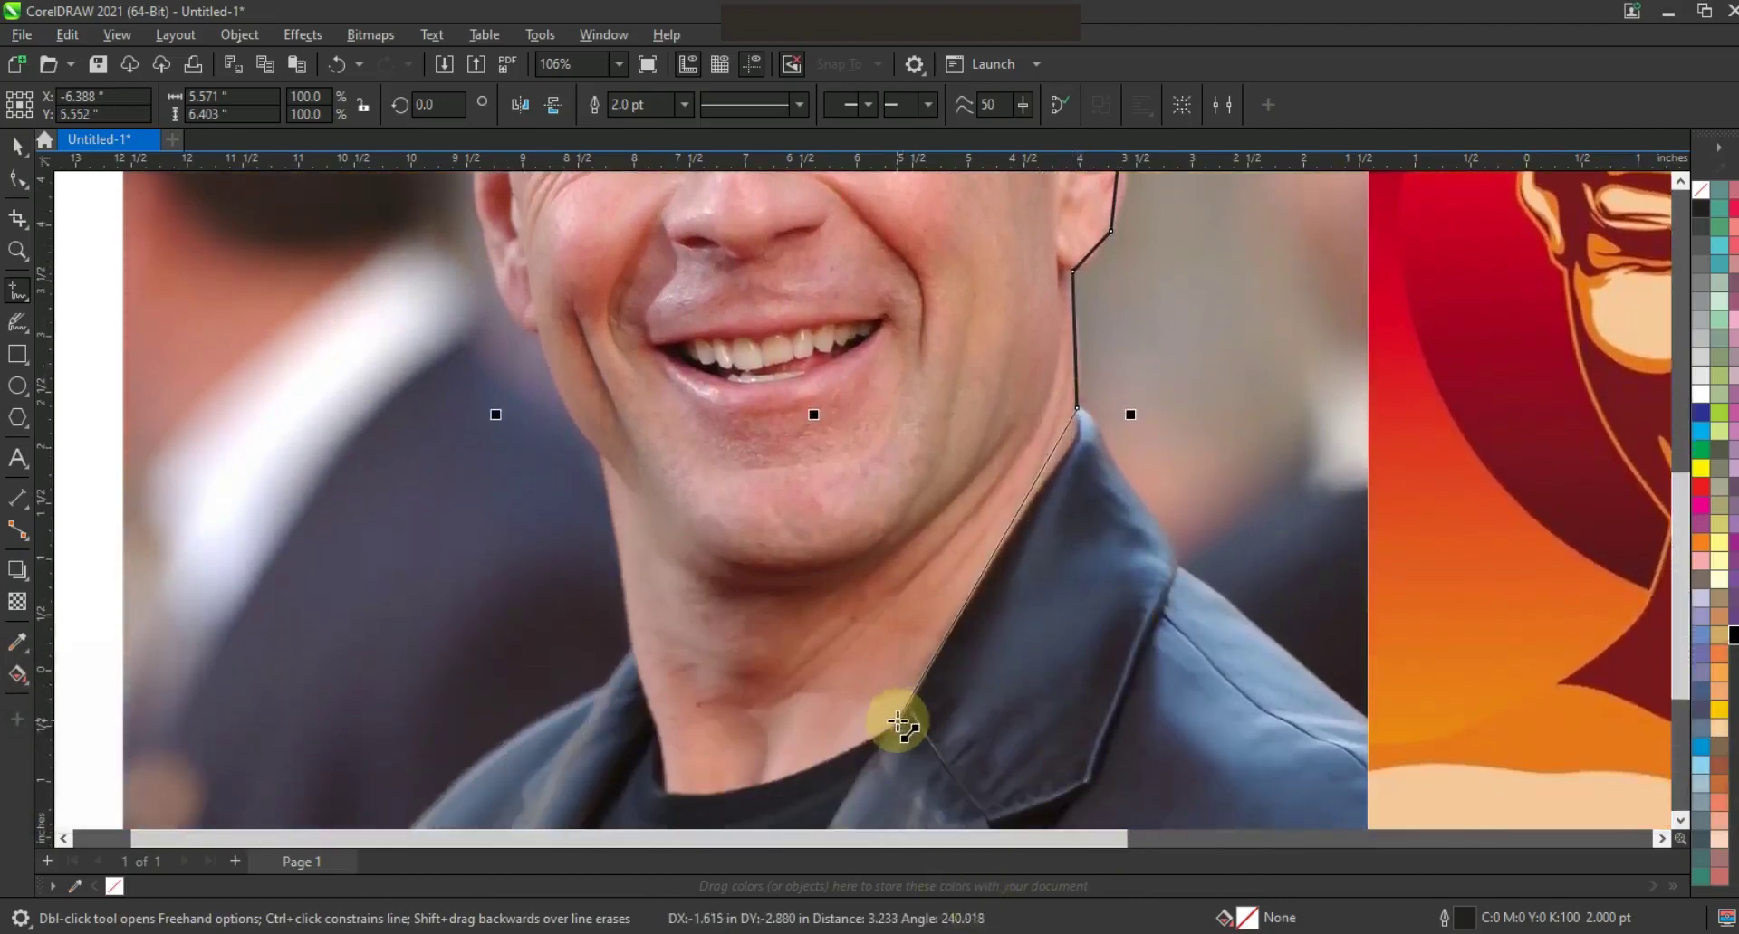
pyautogui.click(897, 722)
pyautogui.click(667, 787)
pyautogui.click(621, 570)
pyautogui.click(600, 453)
pyautogui.click(539, 329)
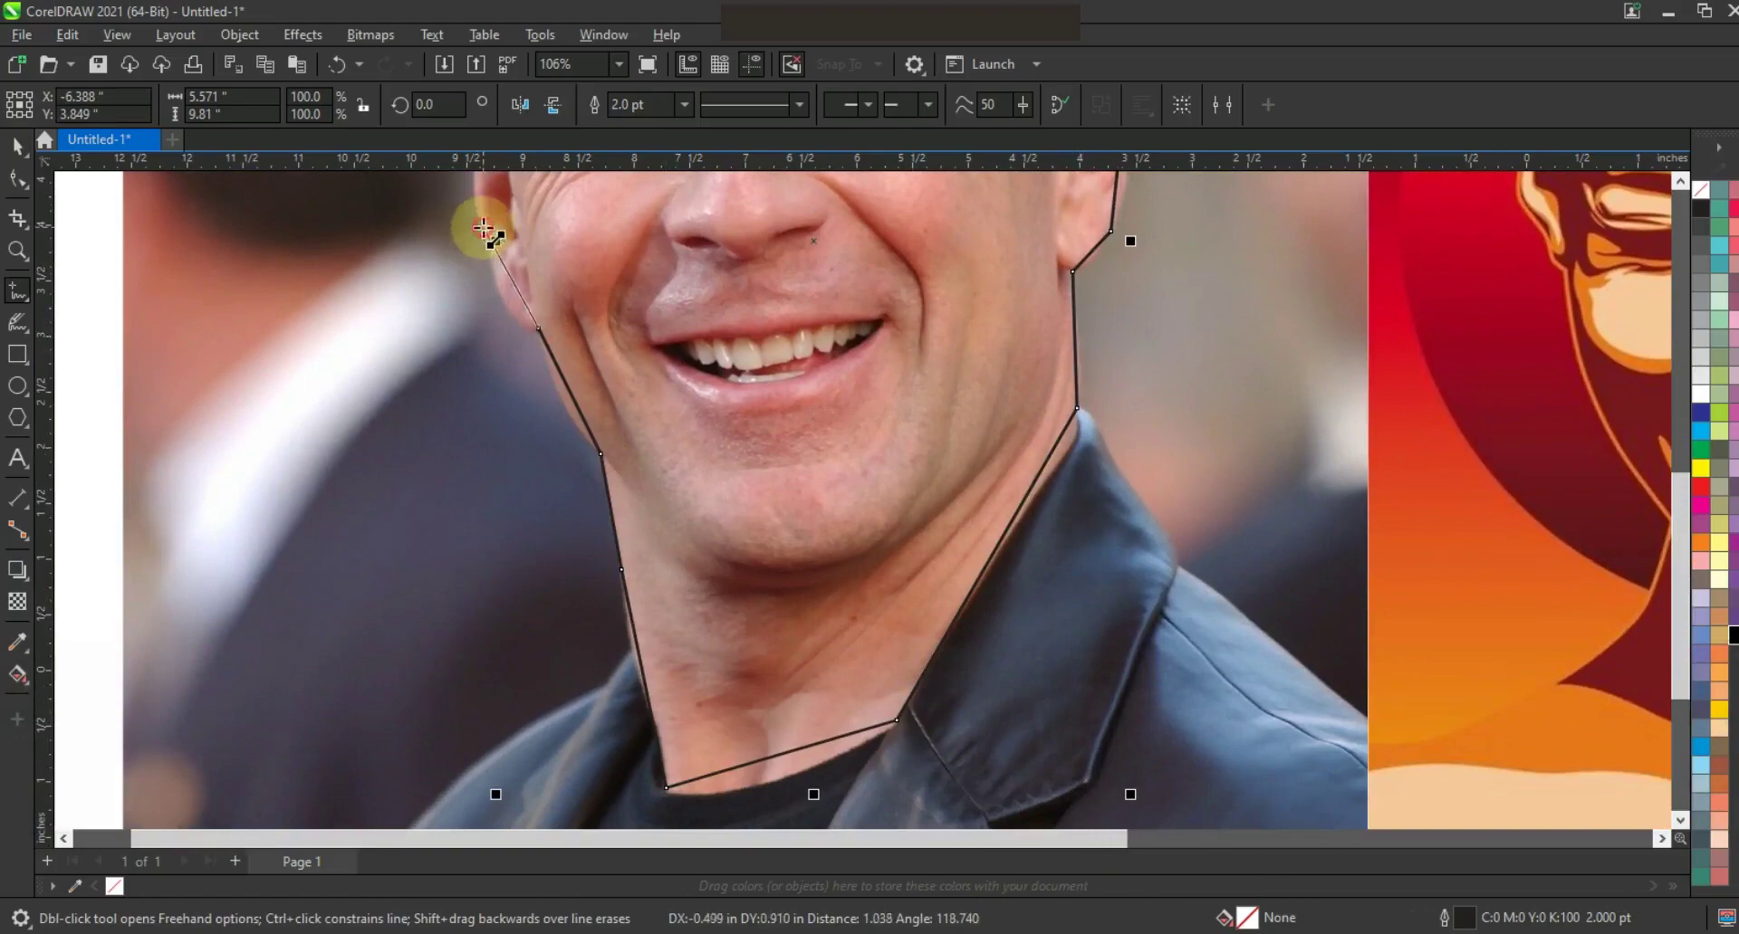
pyautogui.click(483, 229)
pyautogui.click(503, 195)
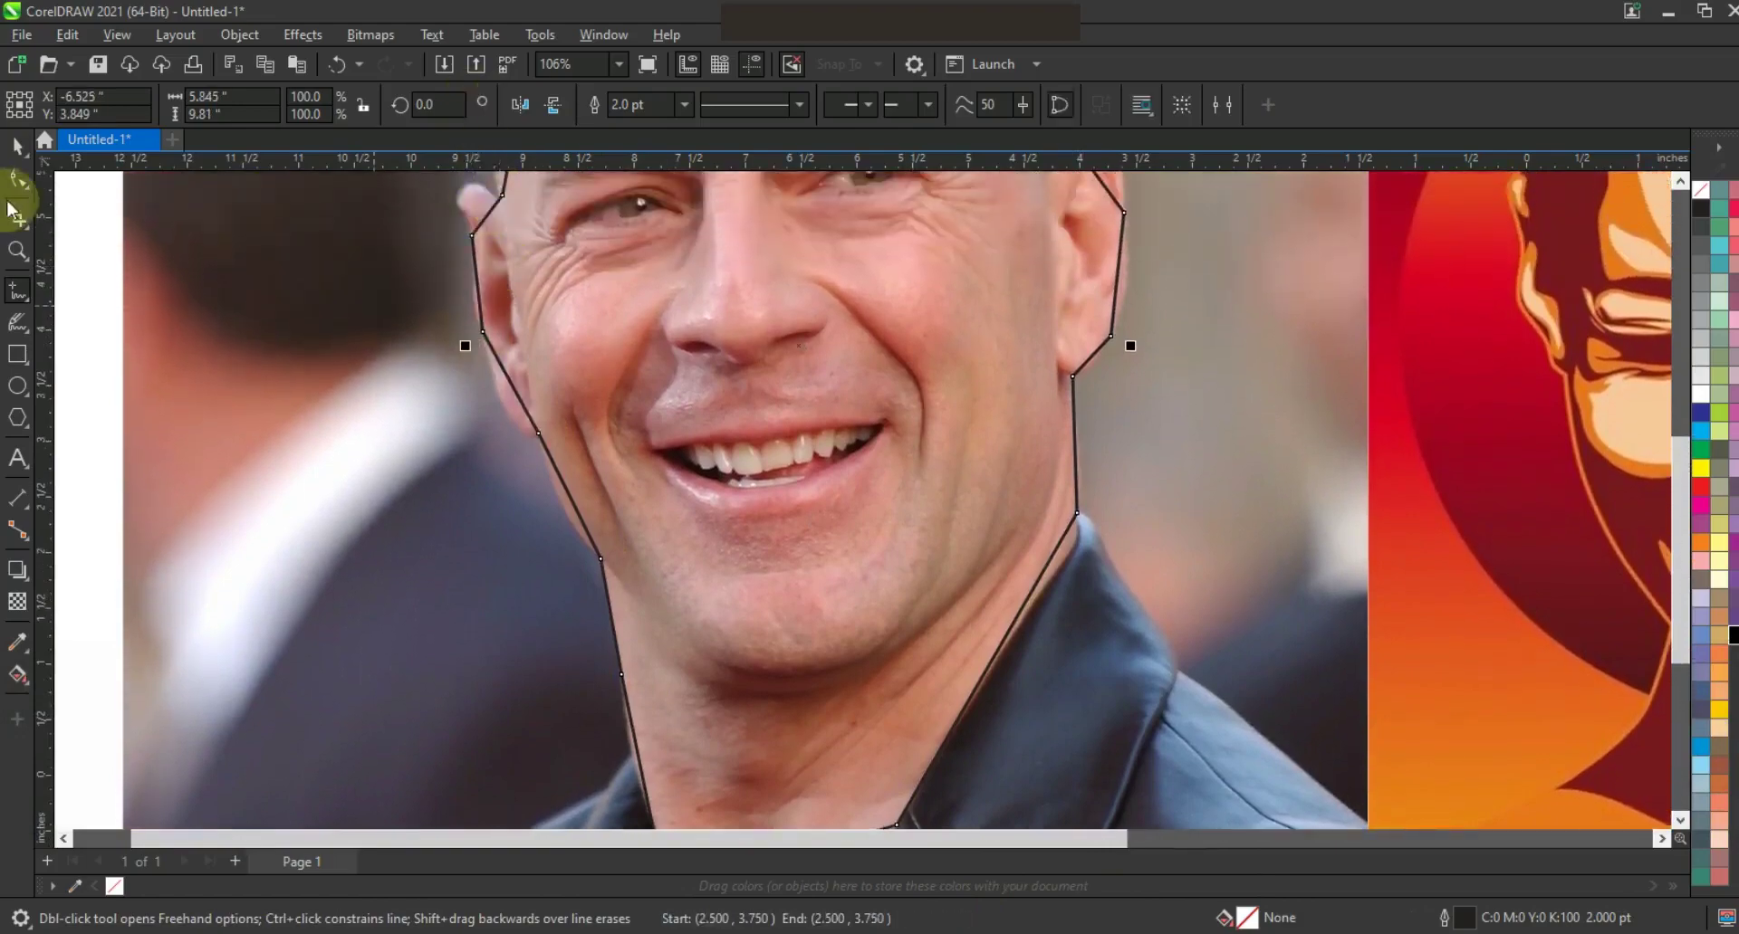
# Bend the outline's straight segments along both sides of the skull to follow the head's contour
pyautogui.click(18, 181)
pyautogui.press('F3')
pyautogui.press('F3')
pyautogui.moveTo(875, 568); pyautogui.dragTo(586, 223)
pyautogui.hotkey('shift', 'F2')
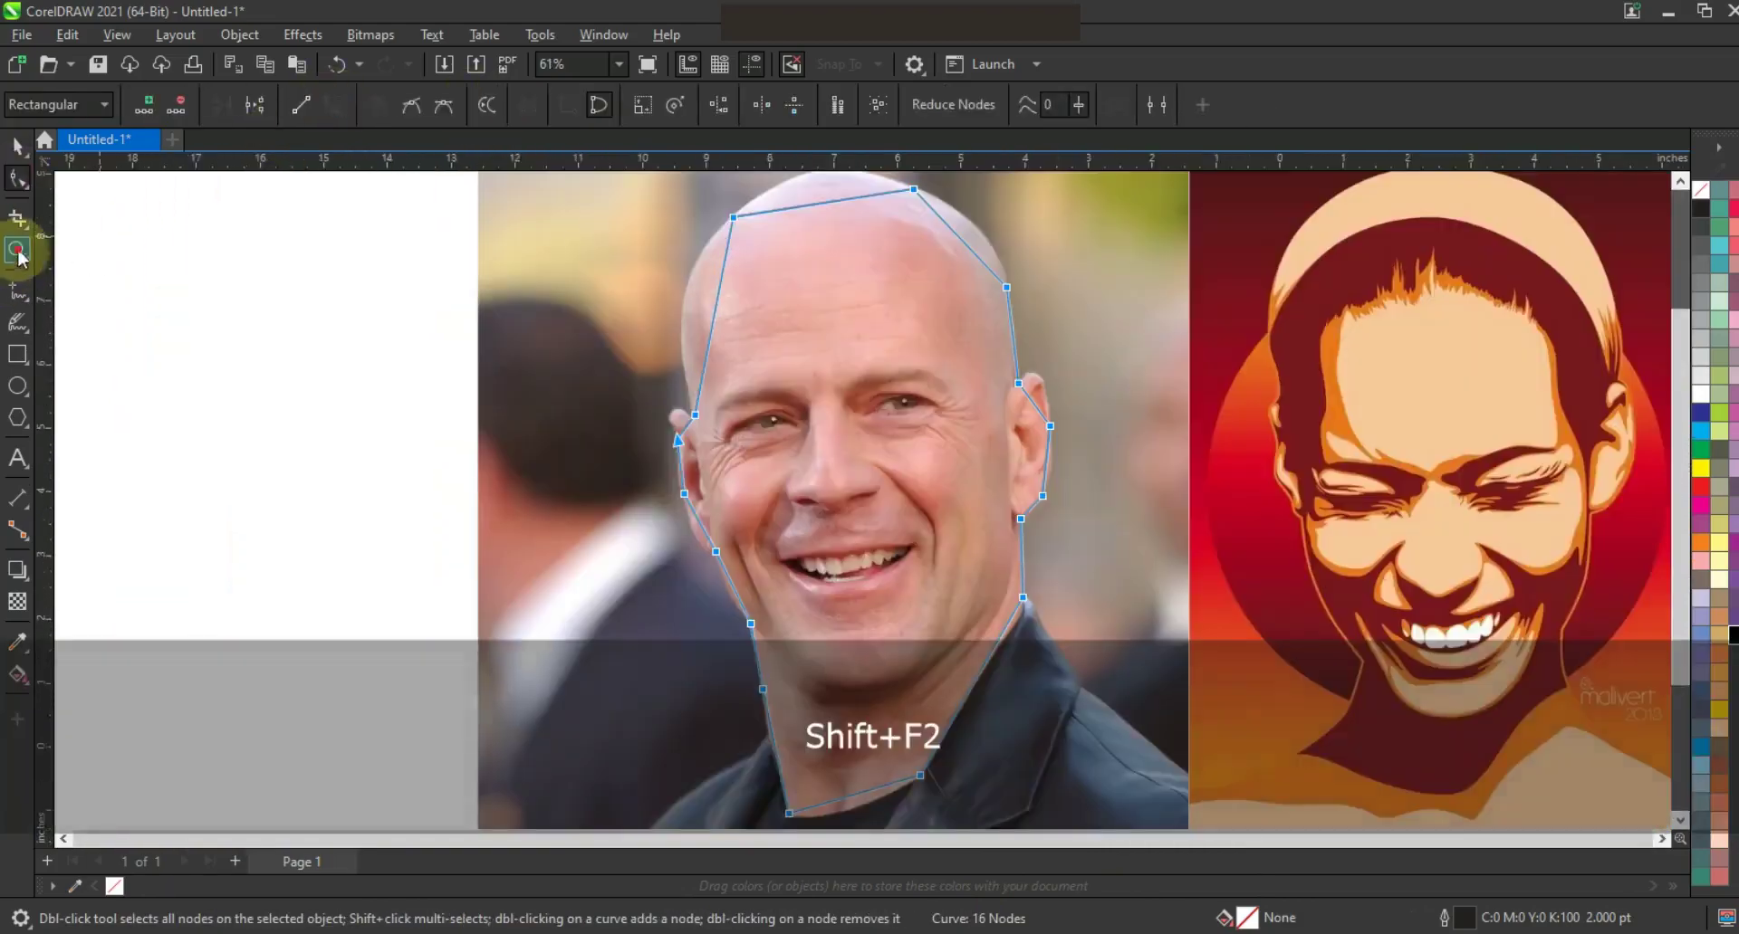
pyautogui.click(18, 253)
pyautogui.moveTo(270, 549); pyautogui.dragTo(1189, 182)
pyautogui.click(18, 181)
pyautogui.moveTo(831, 413); pyautogui.dragTo(795, 388)
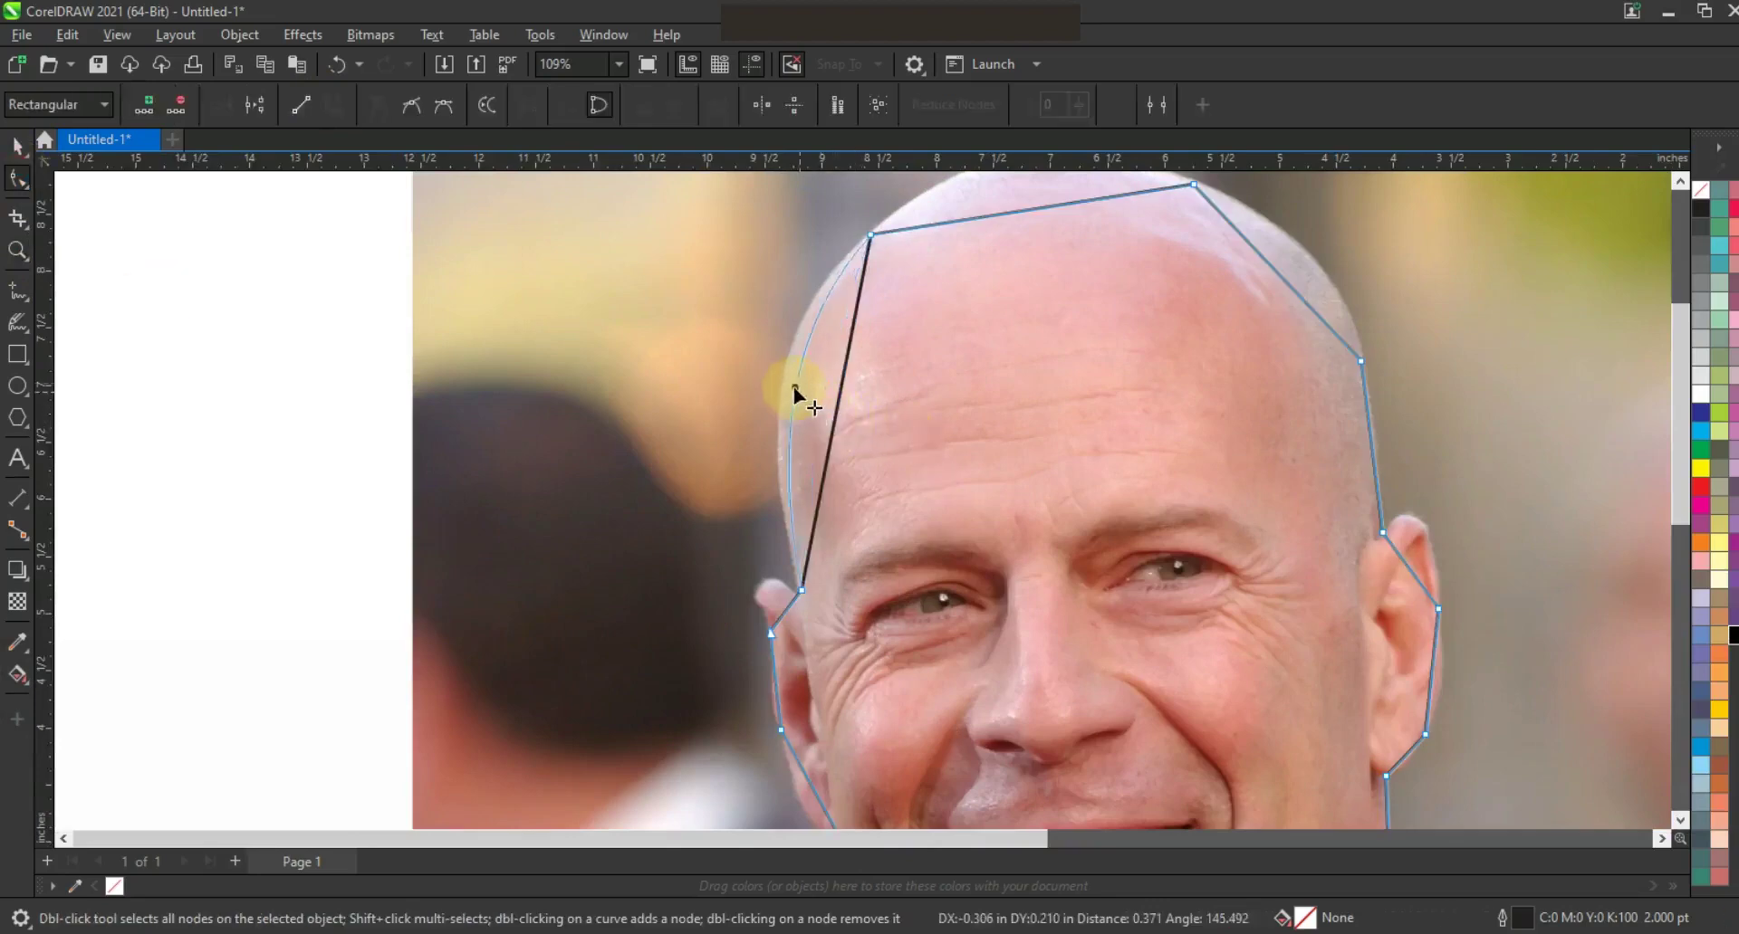
pyautogui.moveTo(1279, 272); pyautogui.dragTo(1316, 261)
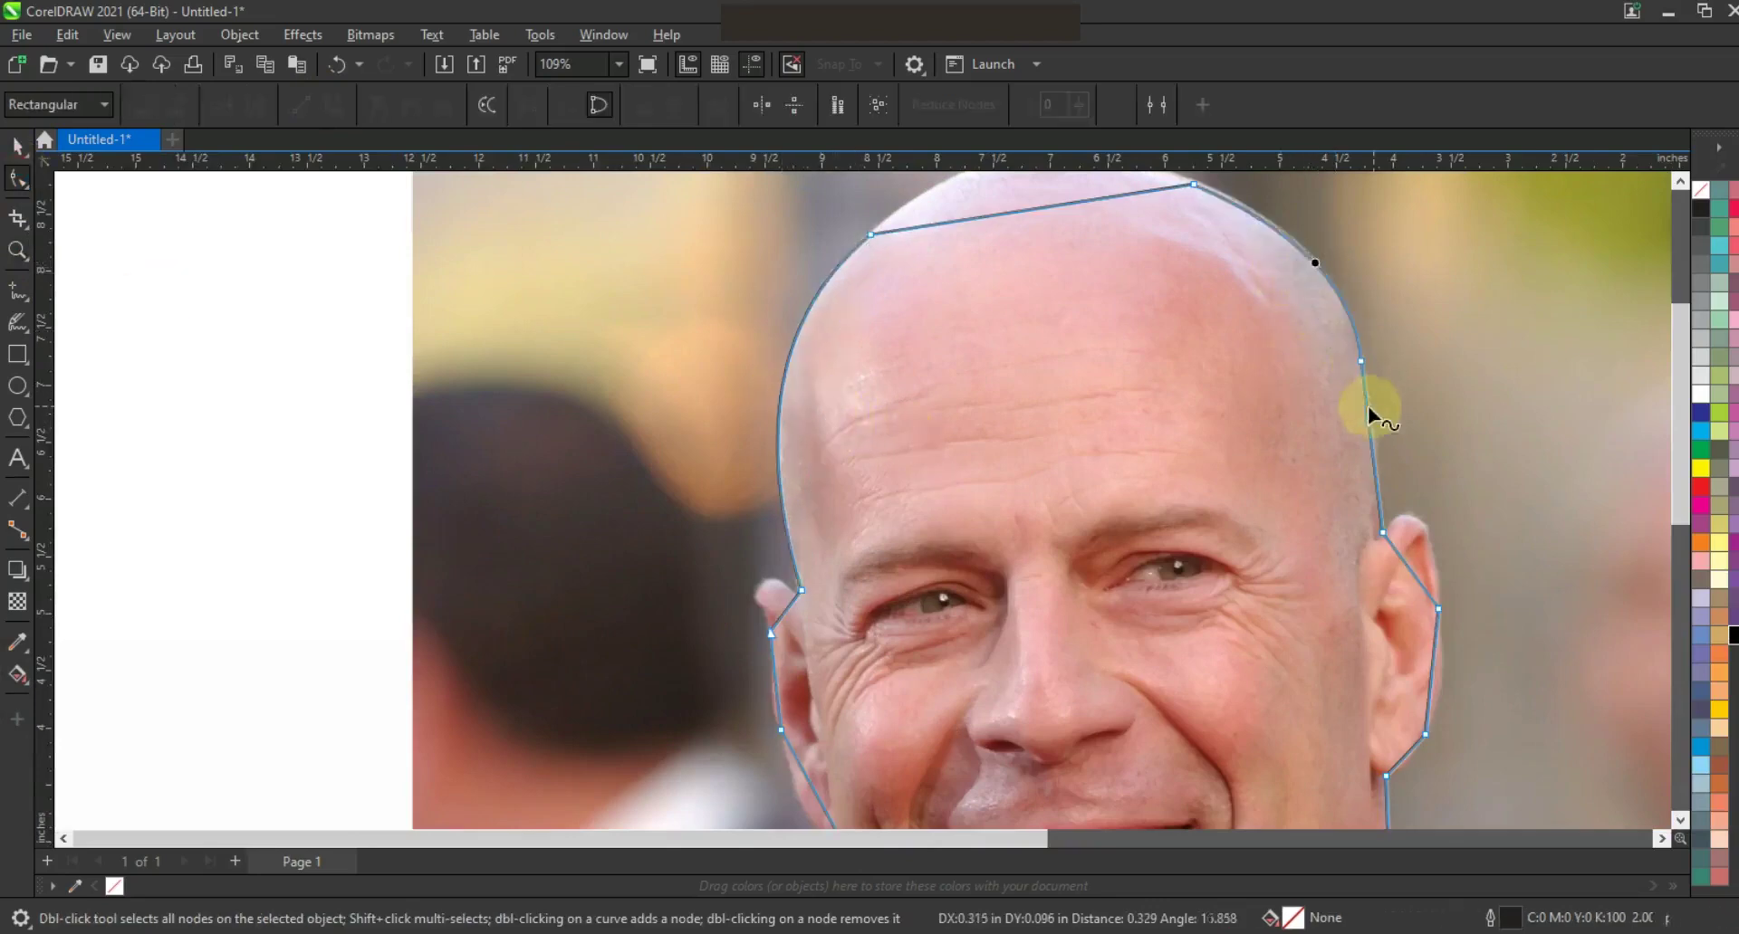
pyautogui.moveTo(1368, 426); pyautogui.dragTo(1373, 434)
# Curve the outline segments around both ears and over the top of the head to match the photo
pyautogui.moveTo(1416, 543); pyautogui.dragTo(1420, 527)
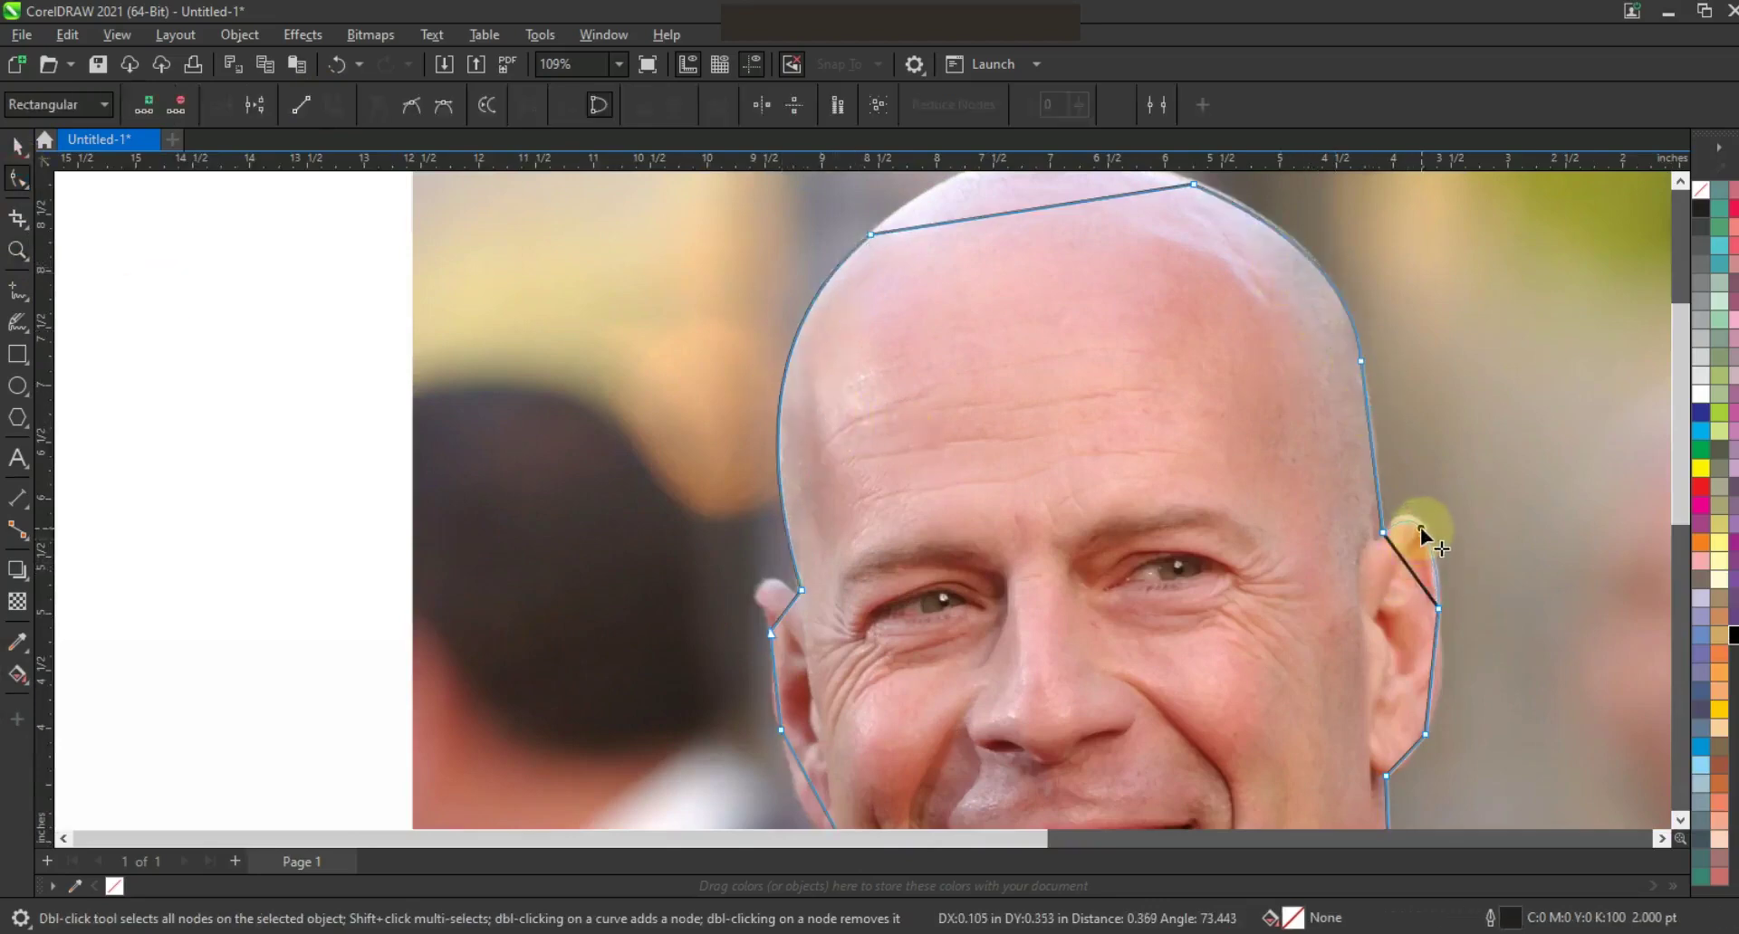
pyautogui.moveTo(1433, 670); pyautogui.dragTo(1440, 668)
pyautogui.moveTo(1407, 753); pyautogui.dragTo(1408, 761)
pyautogui.moveTo(777, 703); pyautogui.dragTo(774, 703)
pyautogui.click(801, 590)
pyautogui.moveTo(792, 606); pyautogui.dragTo(742, 585)
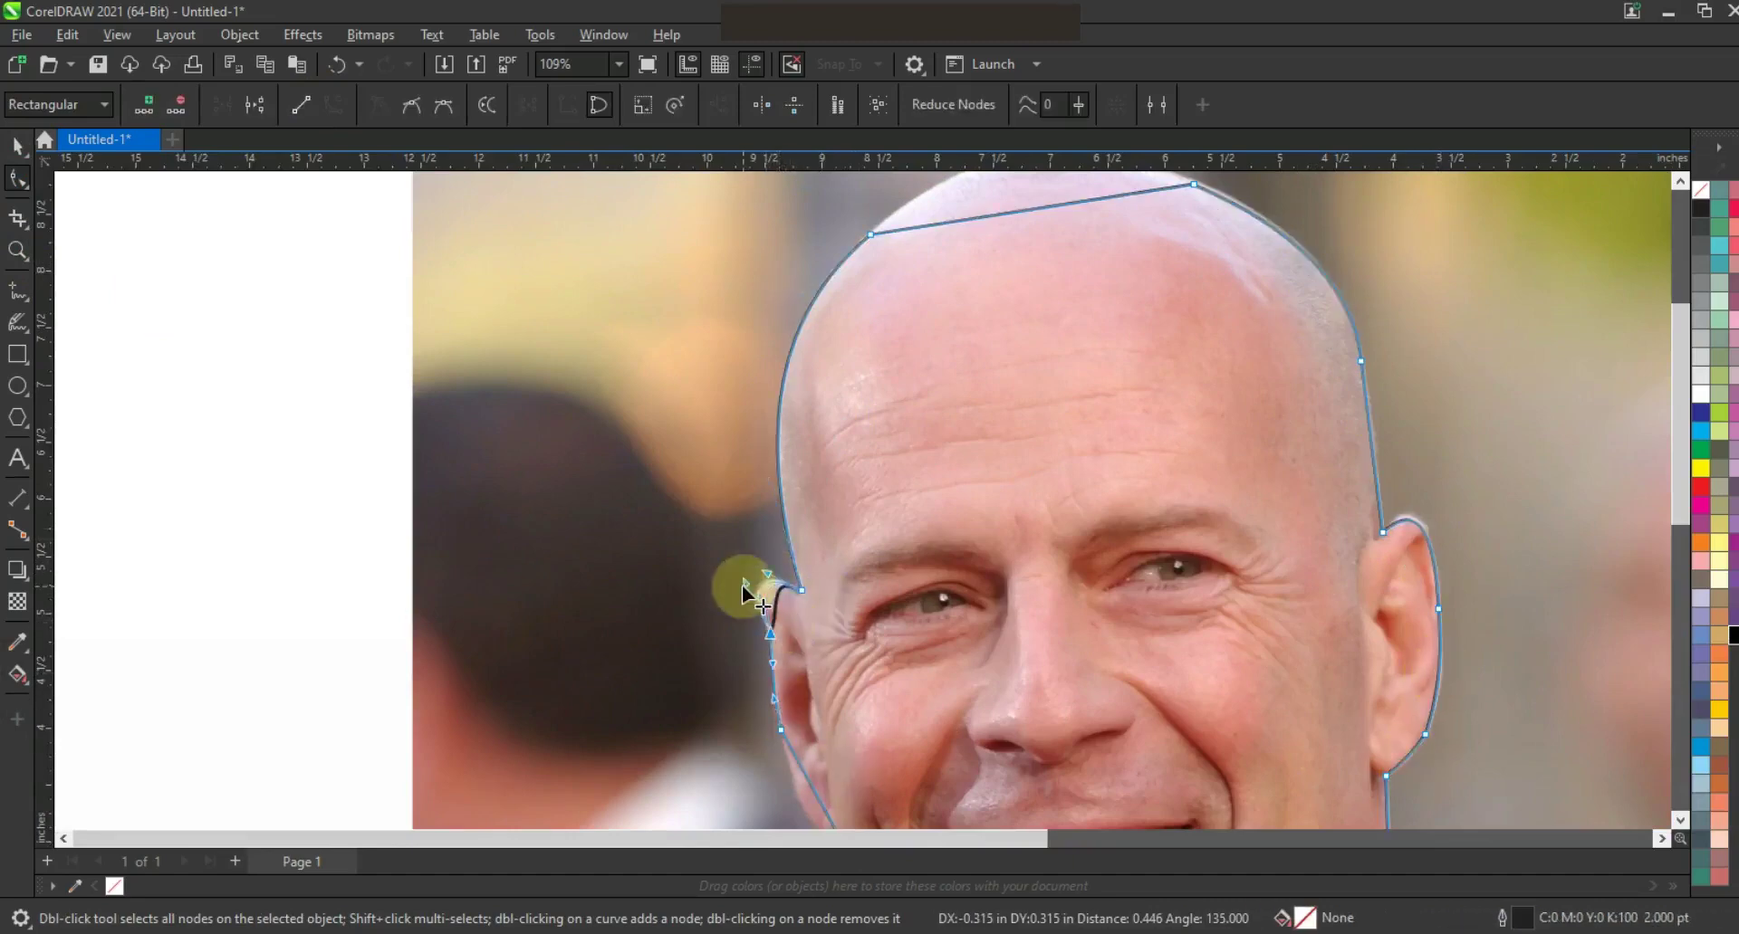
pyautogui.press('F3')
pyautogui.click(983, 309)
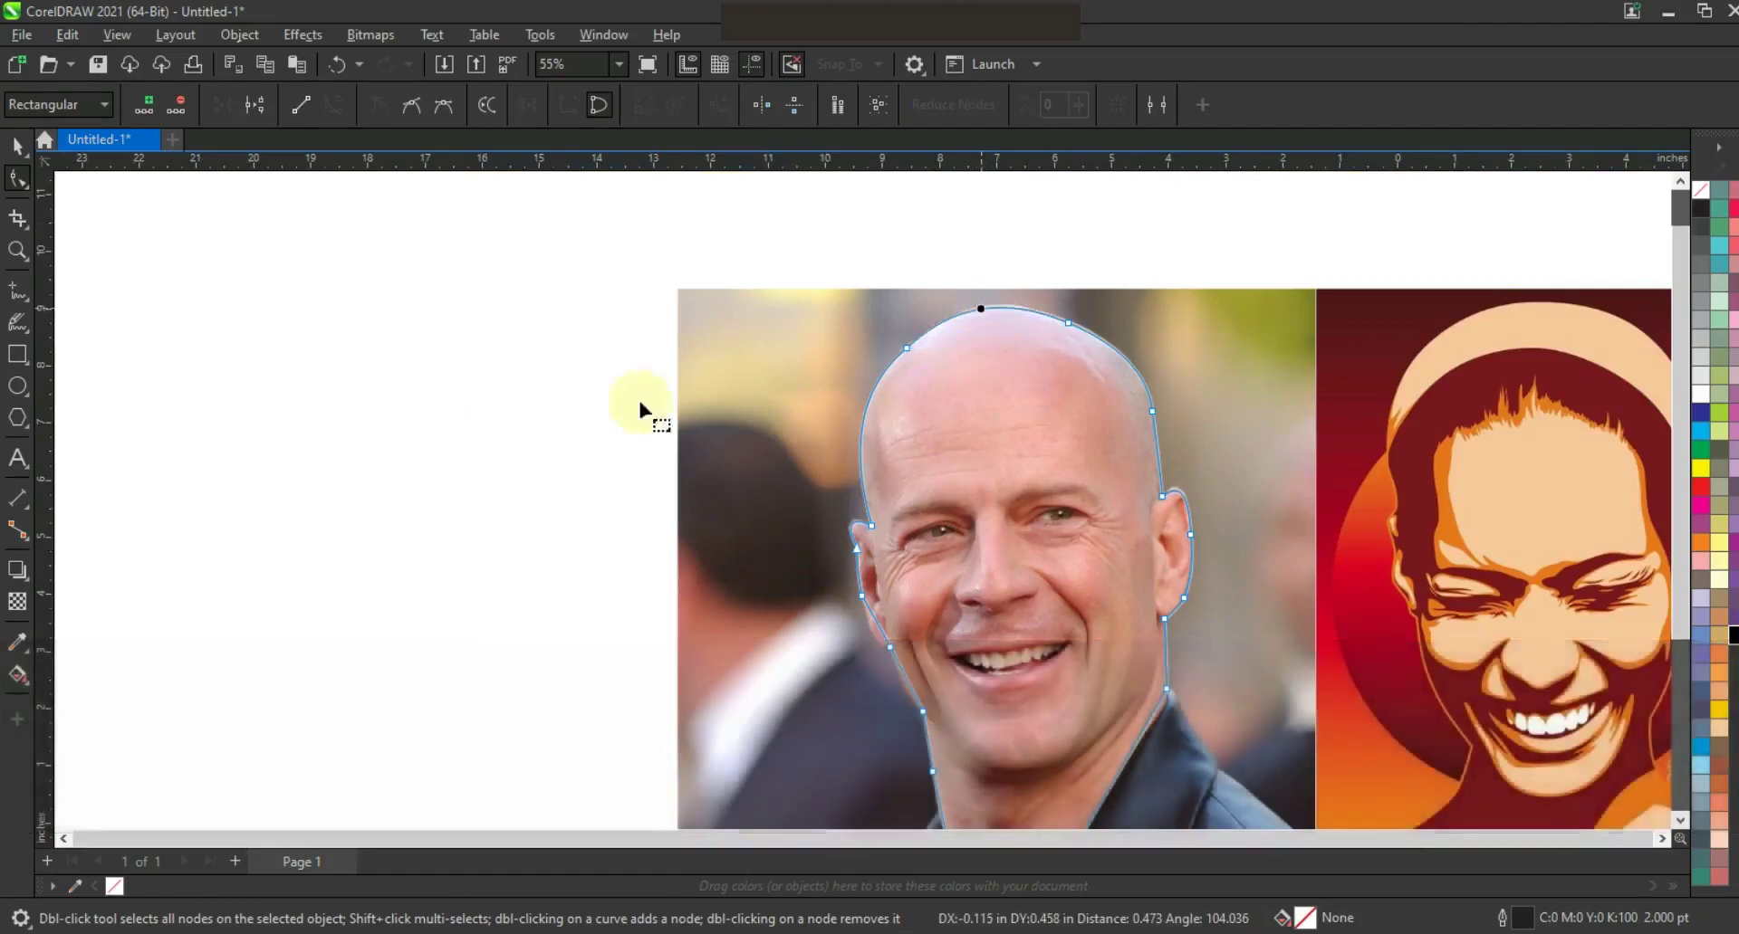
# Curve the outline along the left ear lobe, jaw, neck and collar, and delete the extra node at the shirt collar
pyautogui.click(9, 250)
pyautogui.rightClick(837, 357)
pyautogui.moveTo(1170, 710); pyautogui.dragTo(742, 468)
pyautogui.click(17, 179)
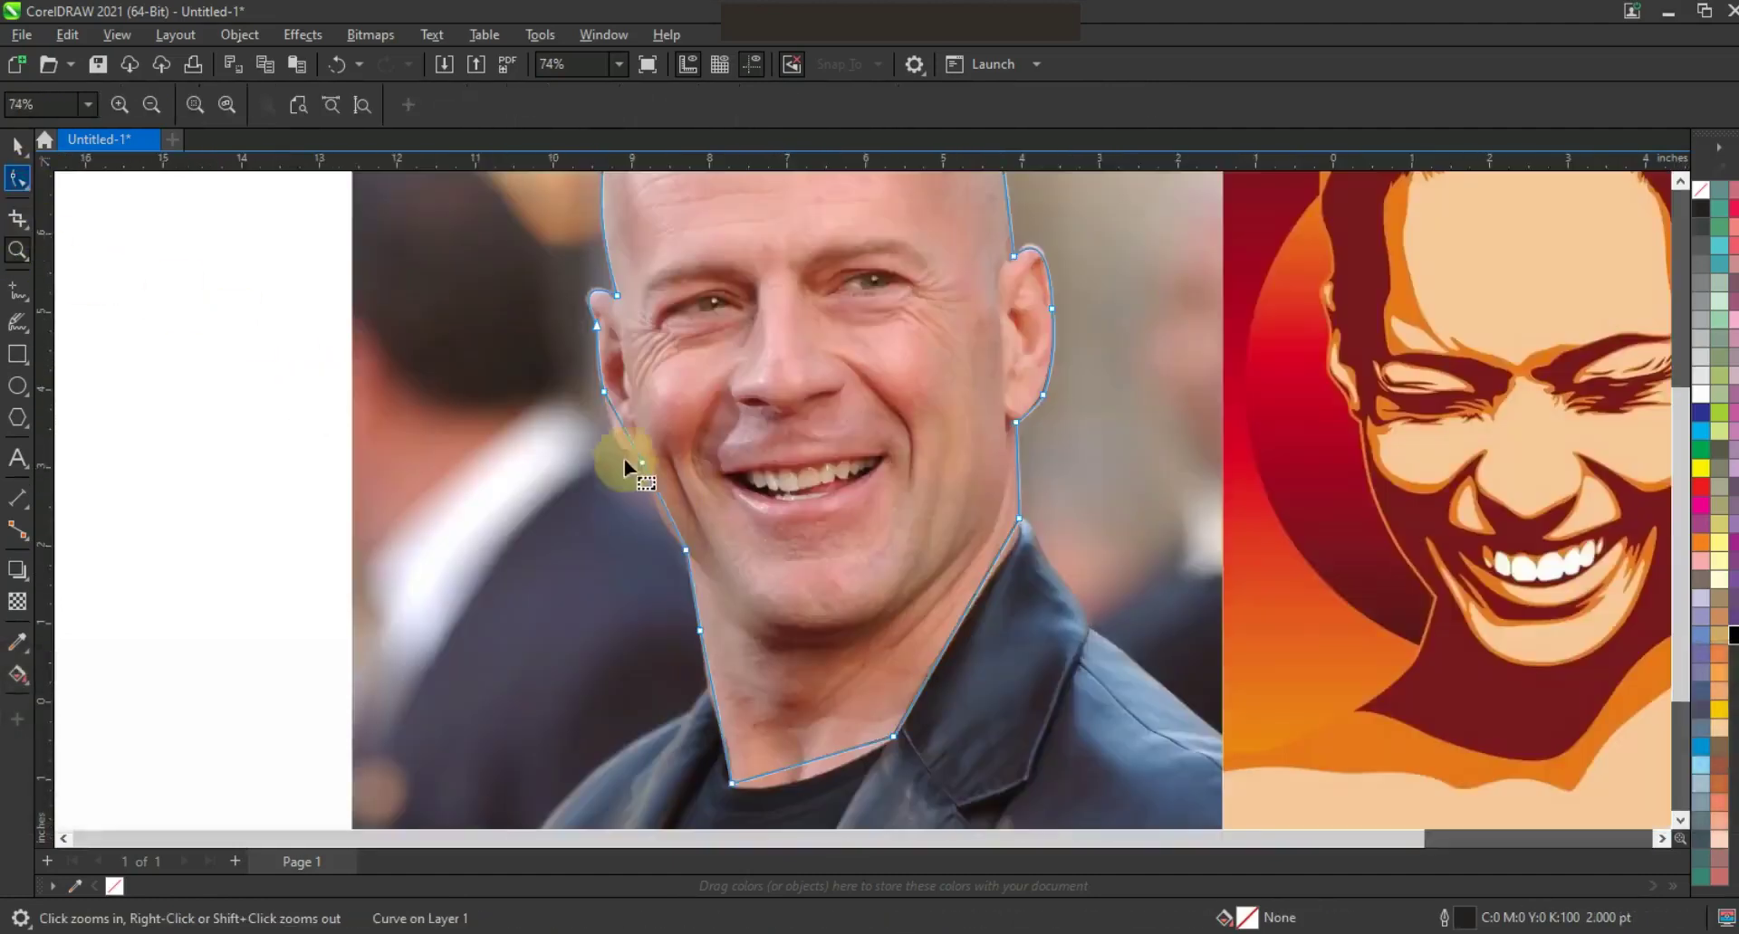
pyautogui.moveTo(626, 431); pyautogui.dragTo(617, 440)
pyautogui.click(662, 517)
pyautogui.moveTo(710, 677); pyautogui.dragTo(709, 681)
pyautogui.moveTo(804, 762); pyautogui.dragTo(803, 774)
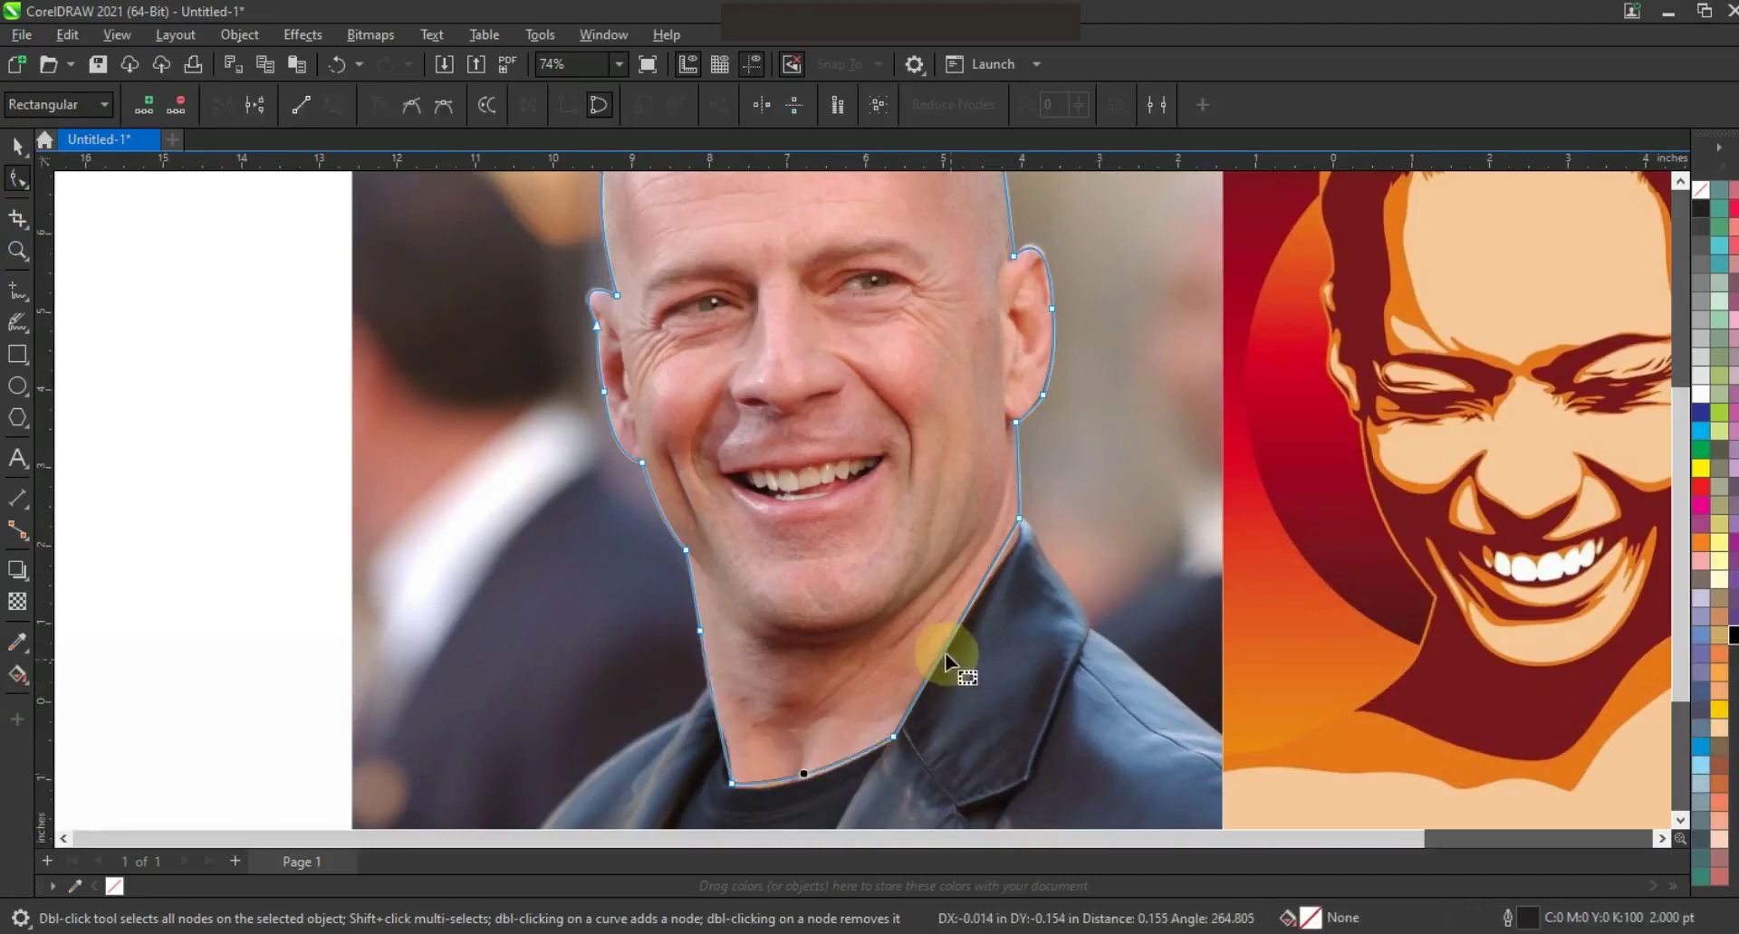
pyautogui.moveTo(962, 651); pyautogui.dragTo(1014, 584)
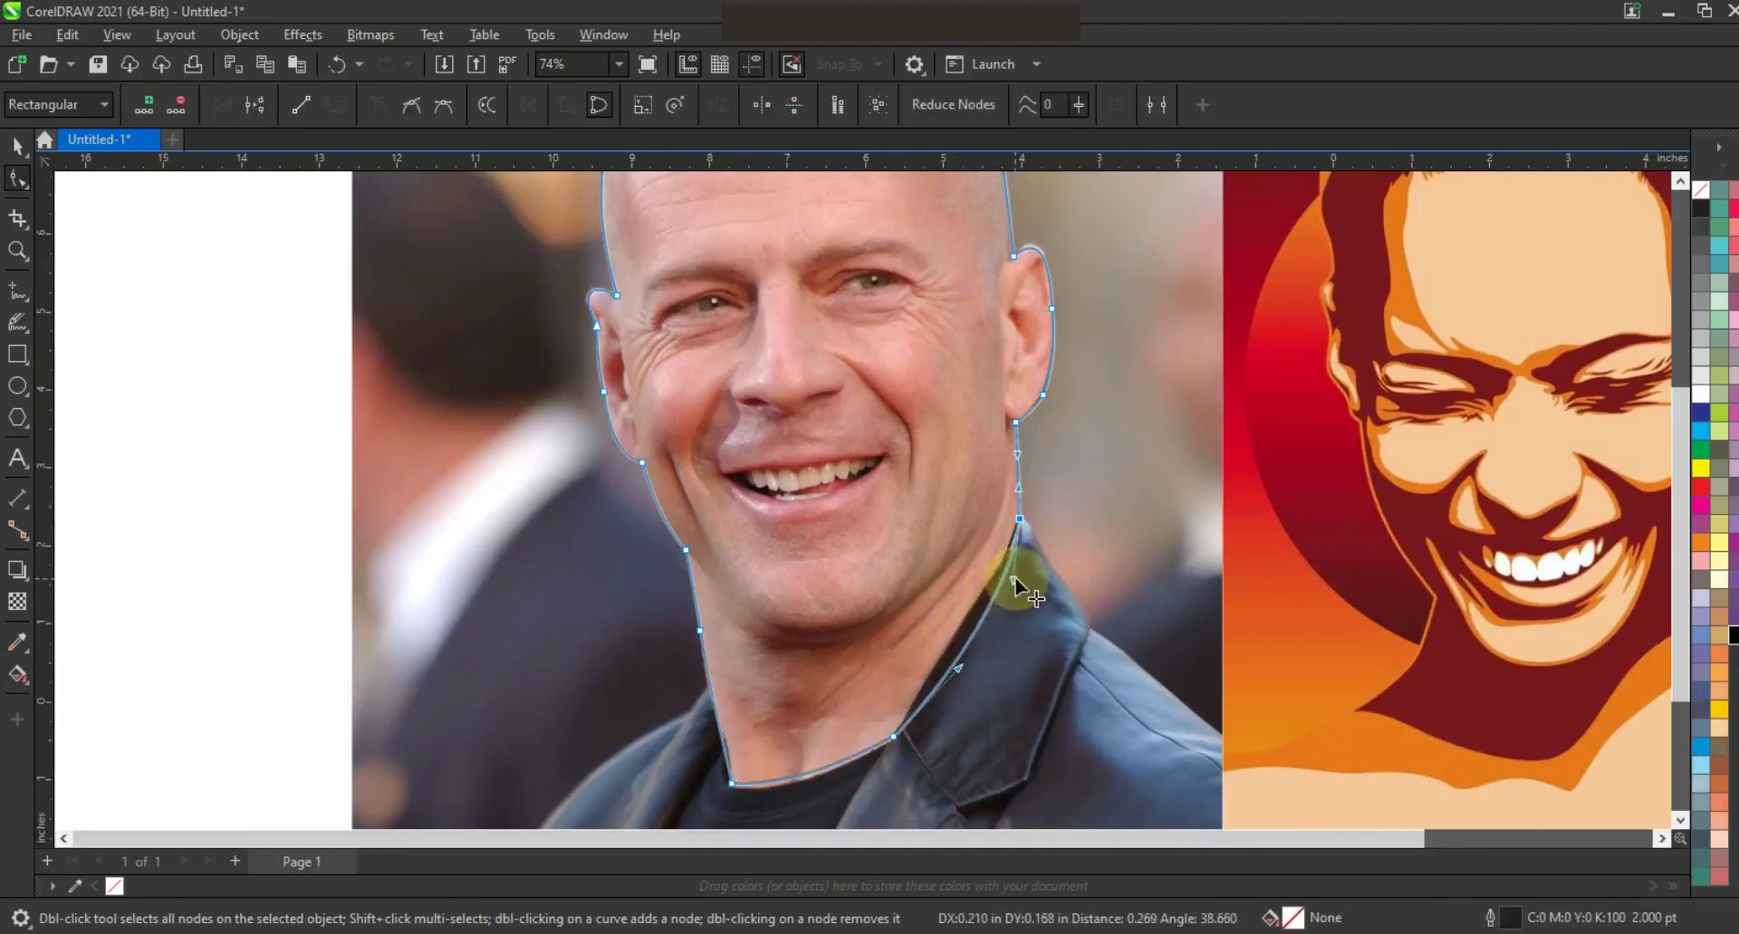
pyautogui.press('Delete')
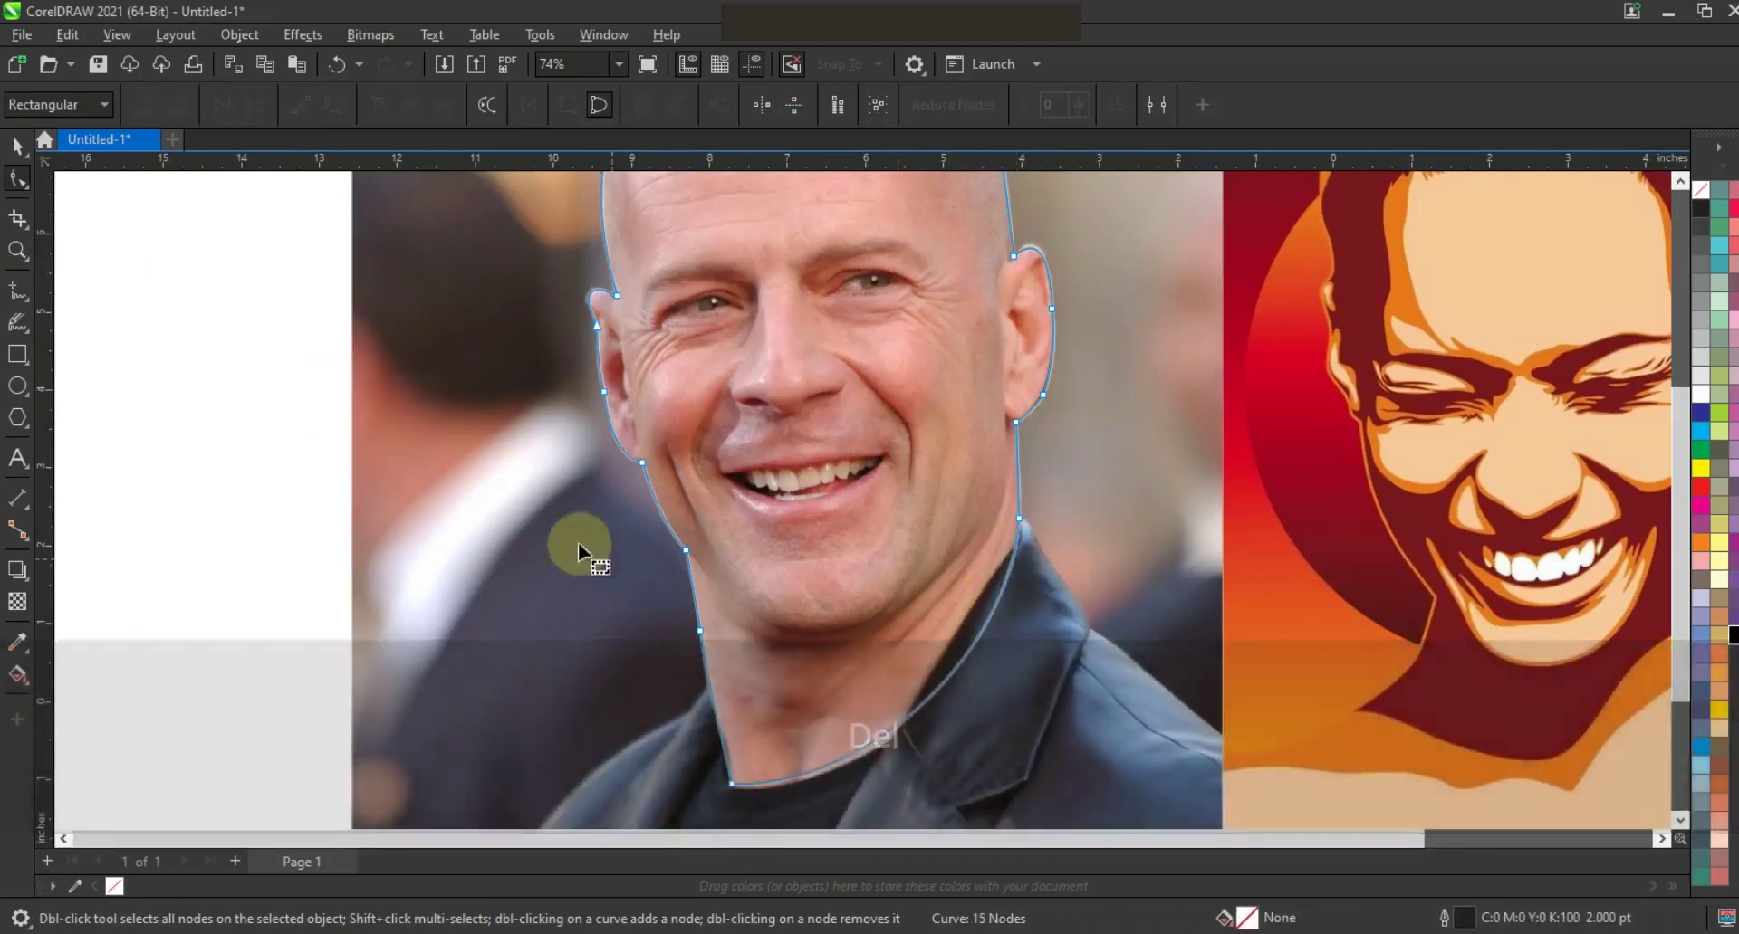
# Deselect the head outline and start a straight-segment Freehand shape over the left eye, along the brow and down beside the nose
pyautogui.press('z')
pyautogui.rightClick(867, 391)
pyautogui.moveTo(1325, 707); pyautogui.dragTo(1327, 709)
pyautogui.press('space')
pyautogui.click(241, 367)
pyautogui.press('z')
pyautogui.moveTo(551, 394); pyautogui.dragTo(1042, 652)
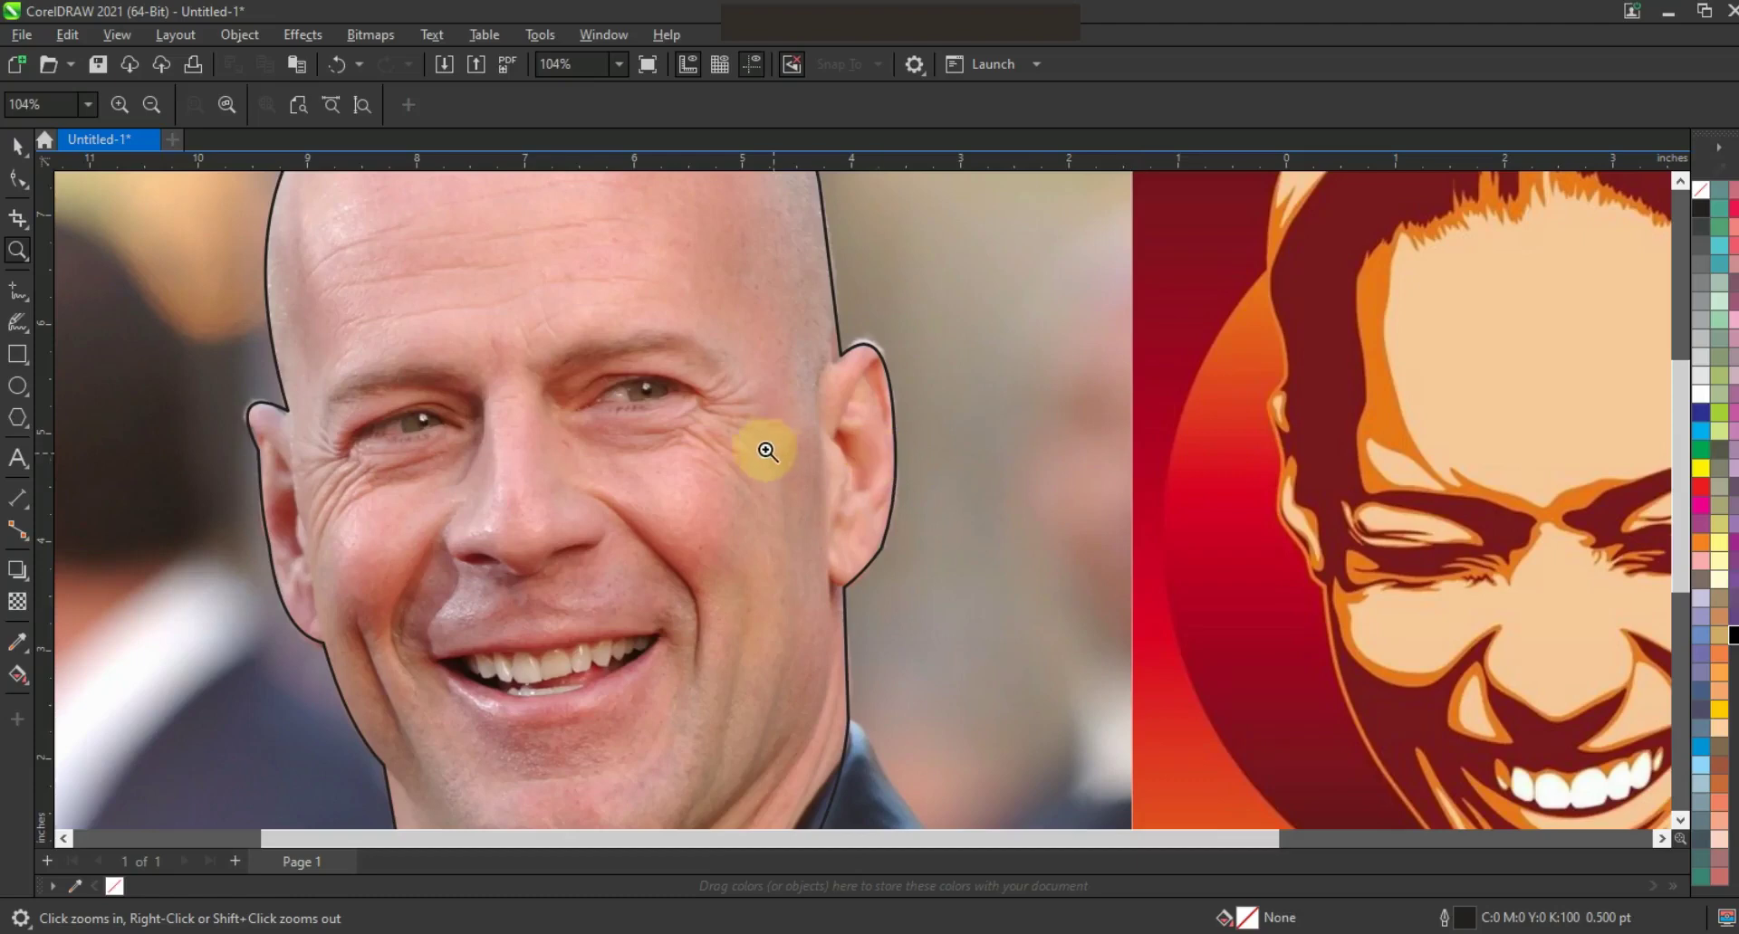
pyautogui.moveTo(226, 288); pyautogui.dragTo(976, 582)
pyautogui.press('F5')
pyautogui.click(254, 432)
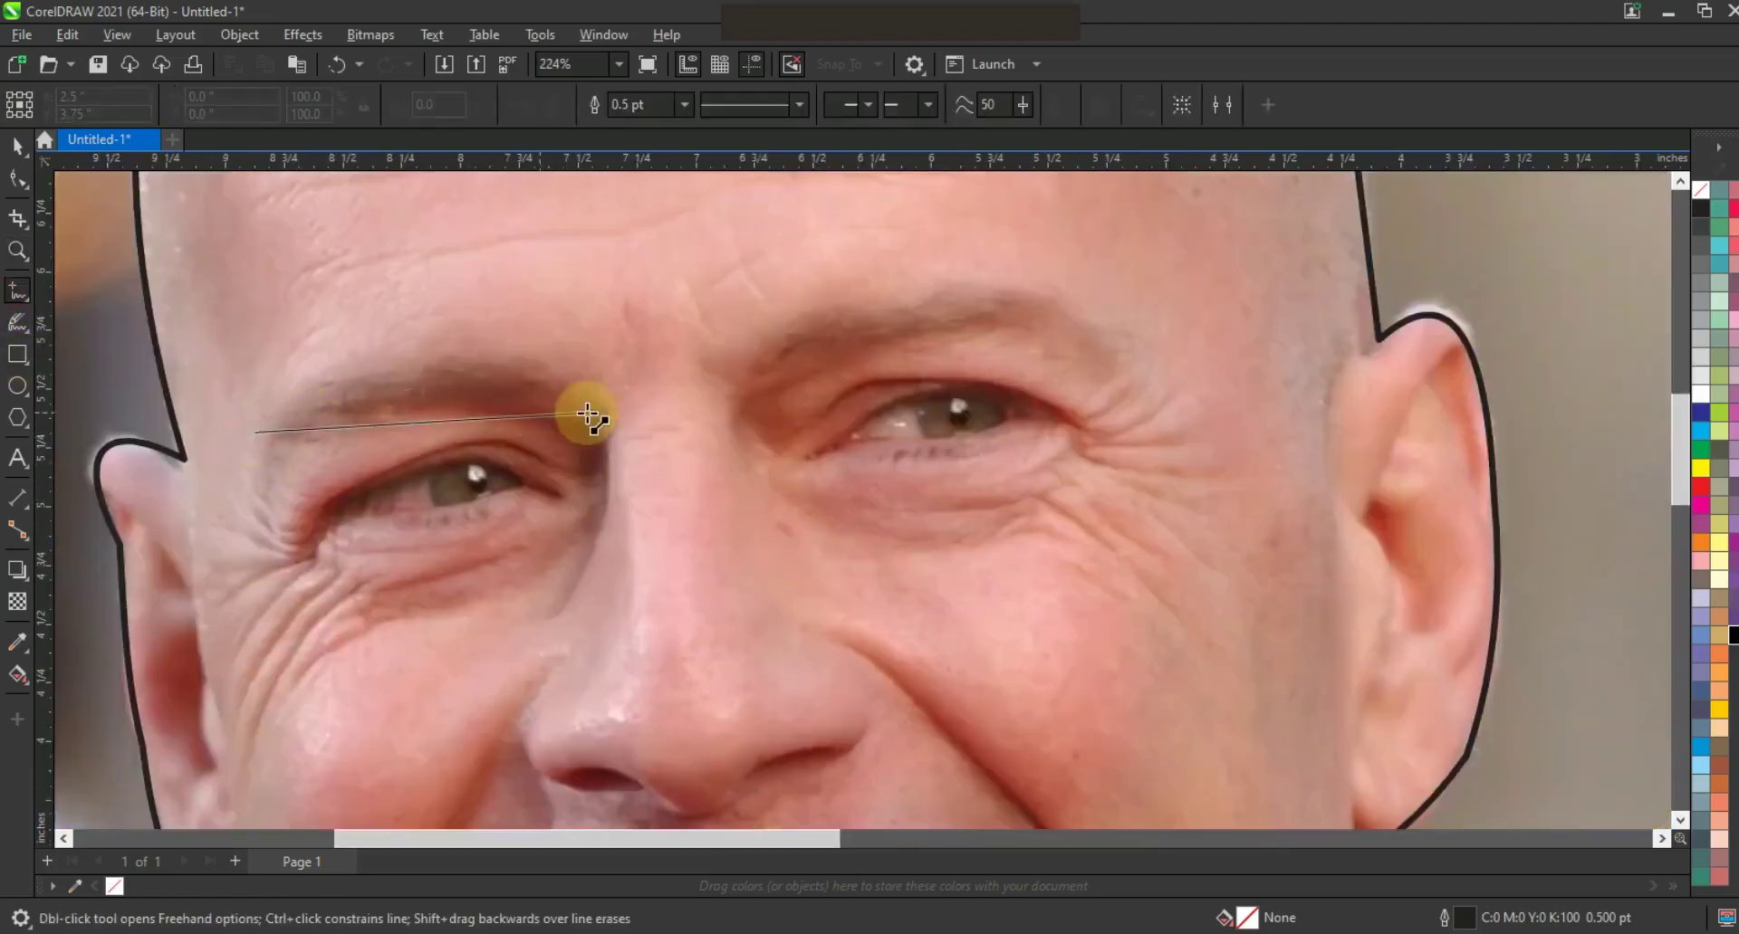
pyautogui.click(588, 412)
pyautogui.click(588, 390)
pyautogui.click(552, 618)
pyautogui.click(593, 528)
# Continue the left eye shape around the lower lid, outer corner and upper lid, and close it at the brow's outer end
pyautogui.click(361, 614)
pyautogui.click(359, 592)
pyautogui.click(557, 497)
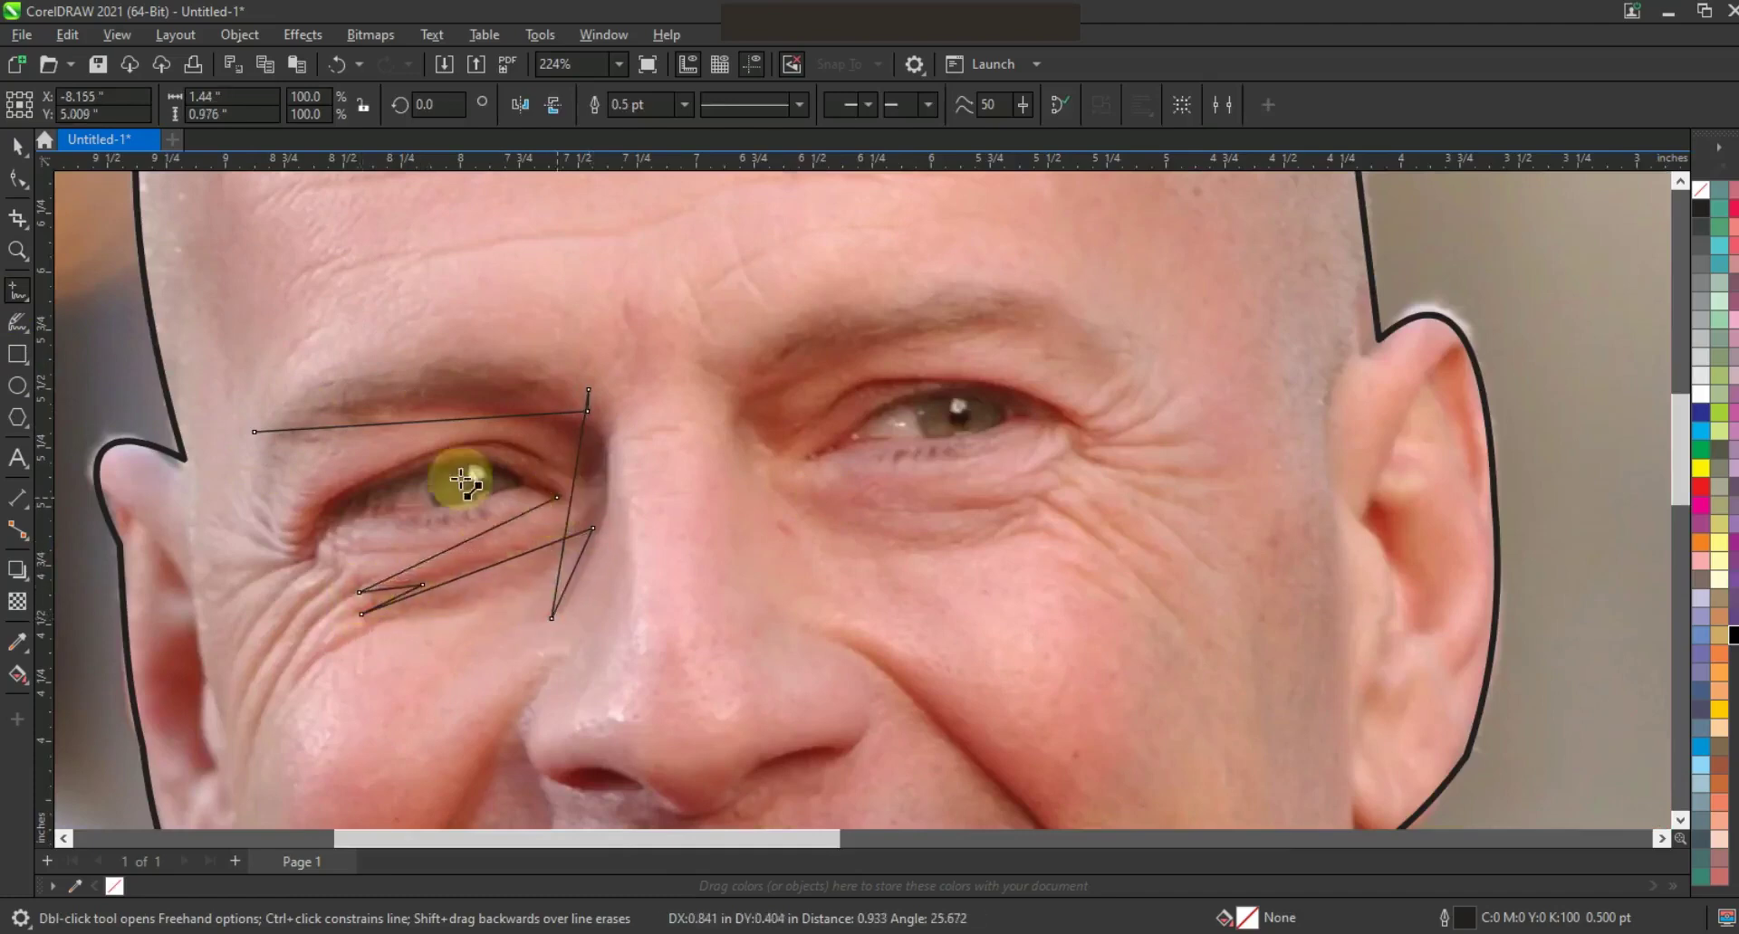
pyautogui.click(330, 514)
pyautogui.click(285, 564)
pyautogui.click(544, 458)
pyautogui.click(550, 432)
pyautogui.click(257, 436)
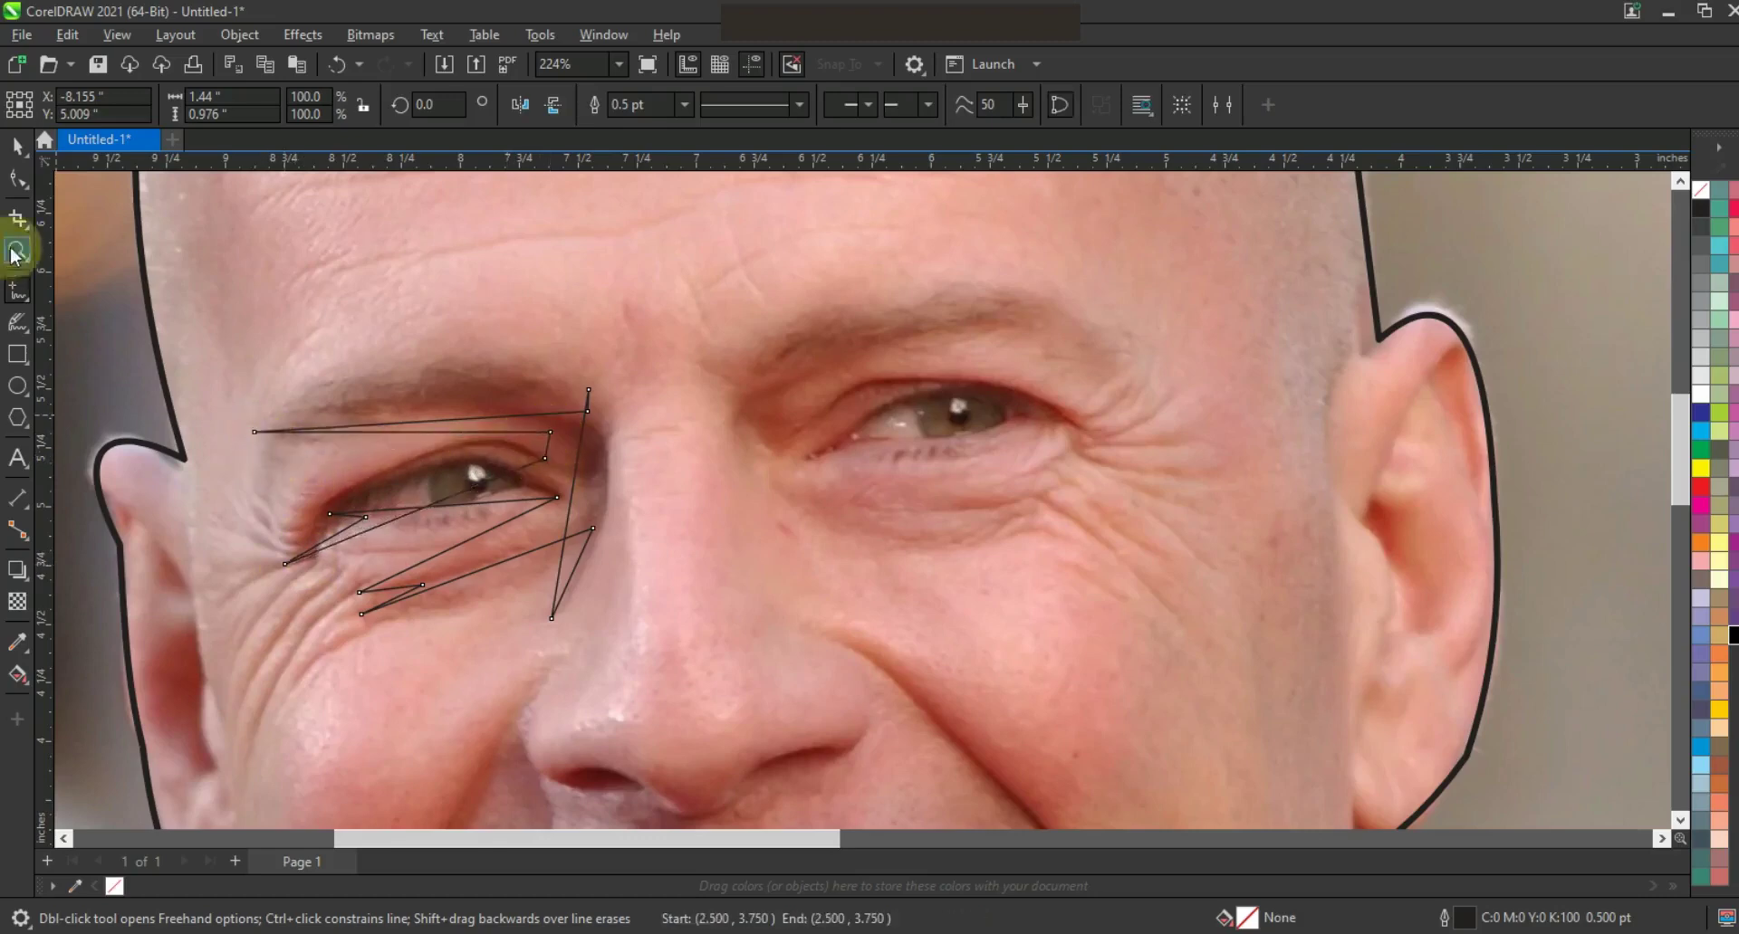
# Bend the left eye shape's upper brow edge, nose-side edge and lower-lid segments into curves
pyautogui.click(18, 180)
pyautogui.moveTo(472, 376); pyautogui.dragTo(492, 341)
pyautogui.moveTo(614, 356); pyautogui.dragTo(580, 393)
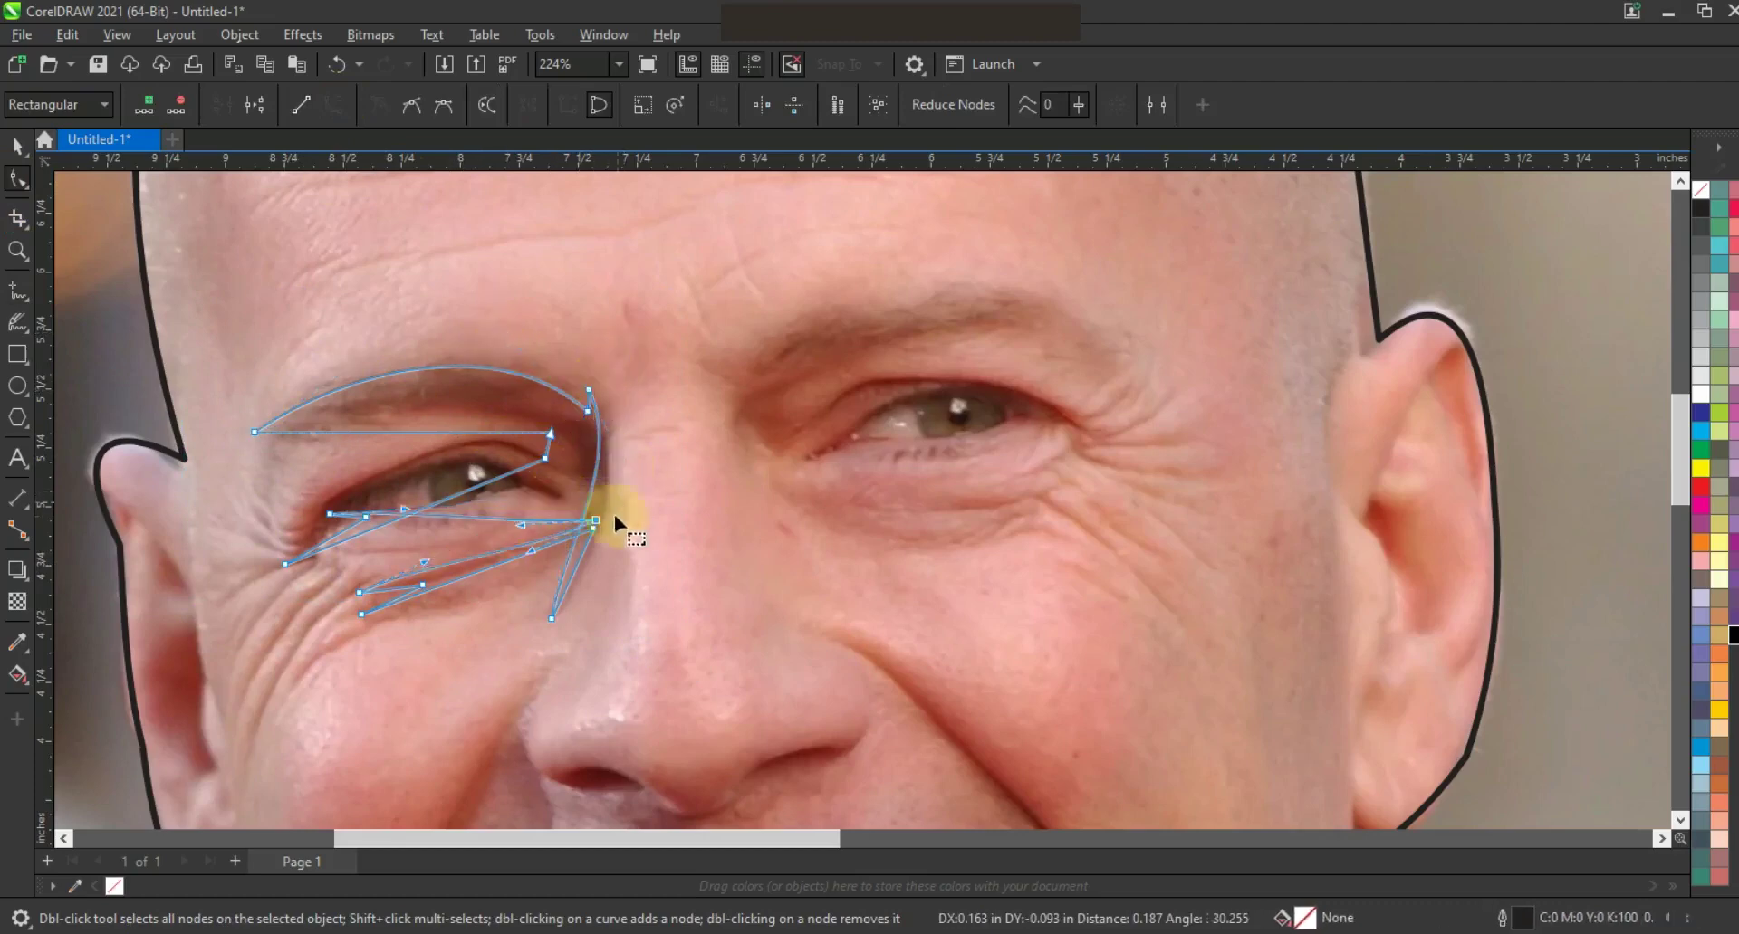
pyautogui.hotkey('ctrl', 'z')
pyautogui.moveTo(598, 481)
pyautogui.mouseDown()
pyautogui.moveTo(628, 479)
pyautogui.moveTo(611, 486)
pyautogui.mouseUp()
pyautogui.moveTo(501, 565); pyautogui.dragTo(464, 487)
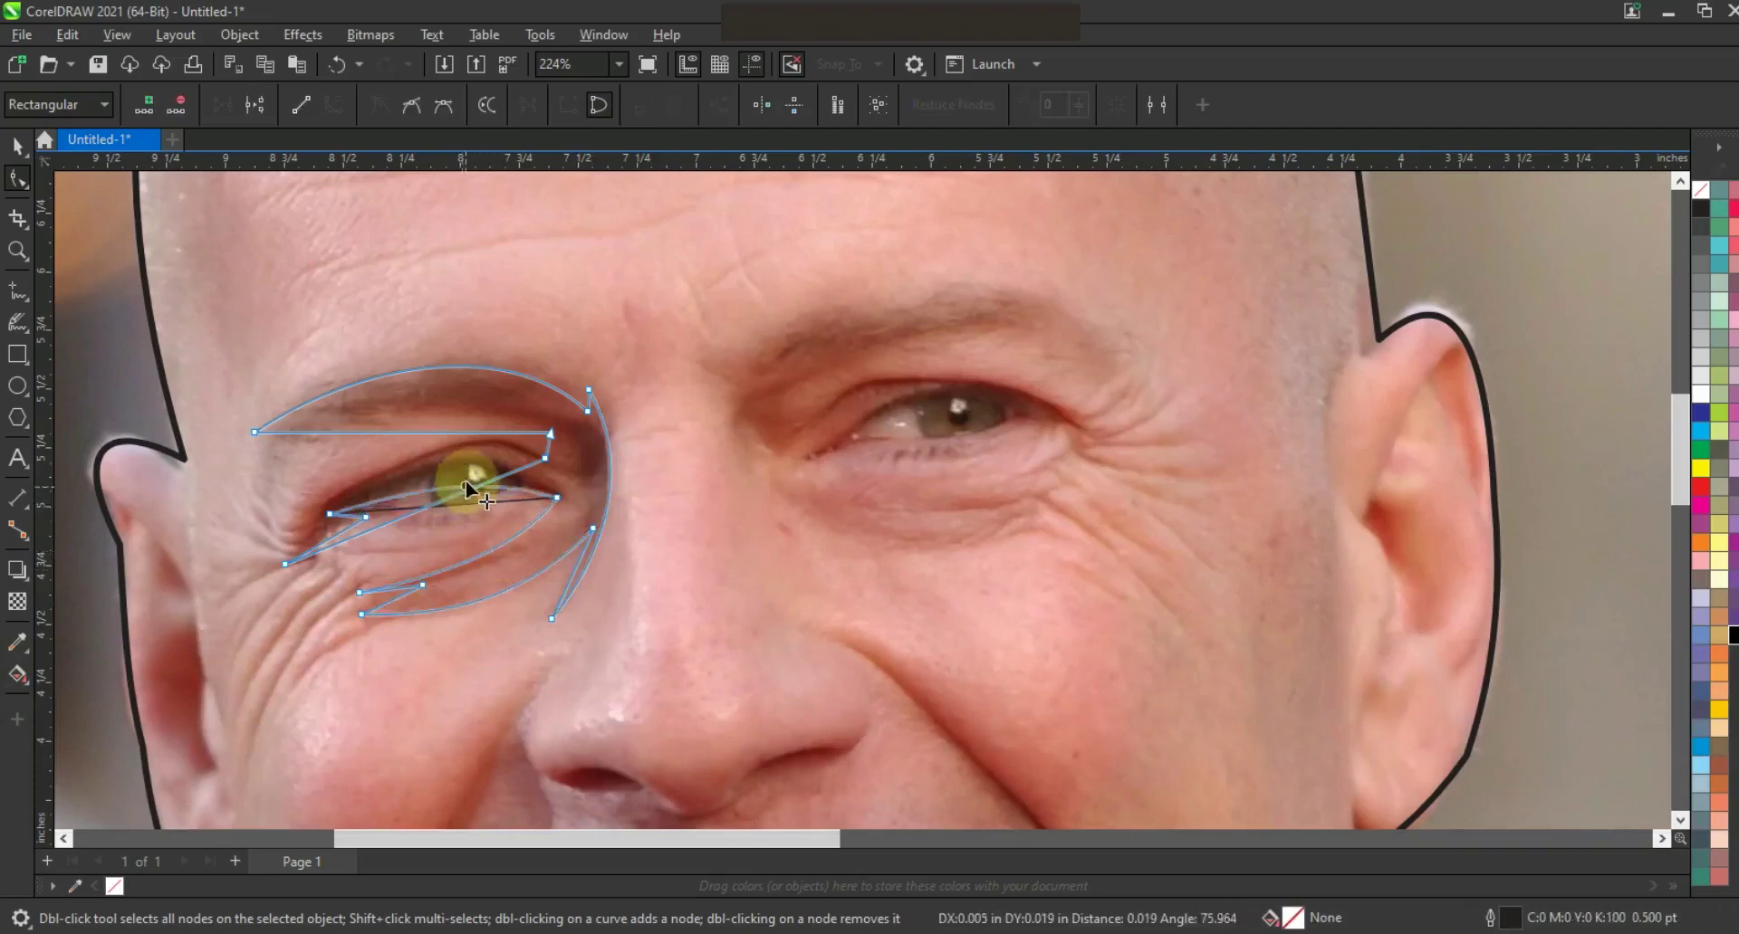
# Curve the lower brow edge and the upper-lid segments of the left eye shape around the eye
pyautogui.moveTo(451, 433); pyautogui.dragTo(458, 408)
pyautogui.moveTo(571, 430); pyautogui.dragTo(372, 475)
pyautogui.click(563, 485)
pyautogui.moveTo(563, 478); pyautogui.dragTo(406, 444)
pyautogui.moveTo(404, 444); pyautogui.dragTo(469, 409)
pyautogui.moveTo(315, 480); pyautogui.dragTo(309, 474)
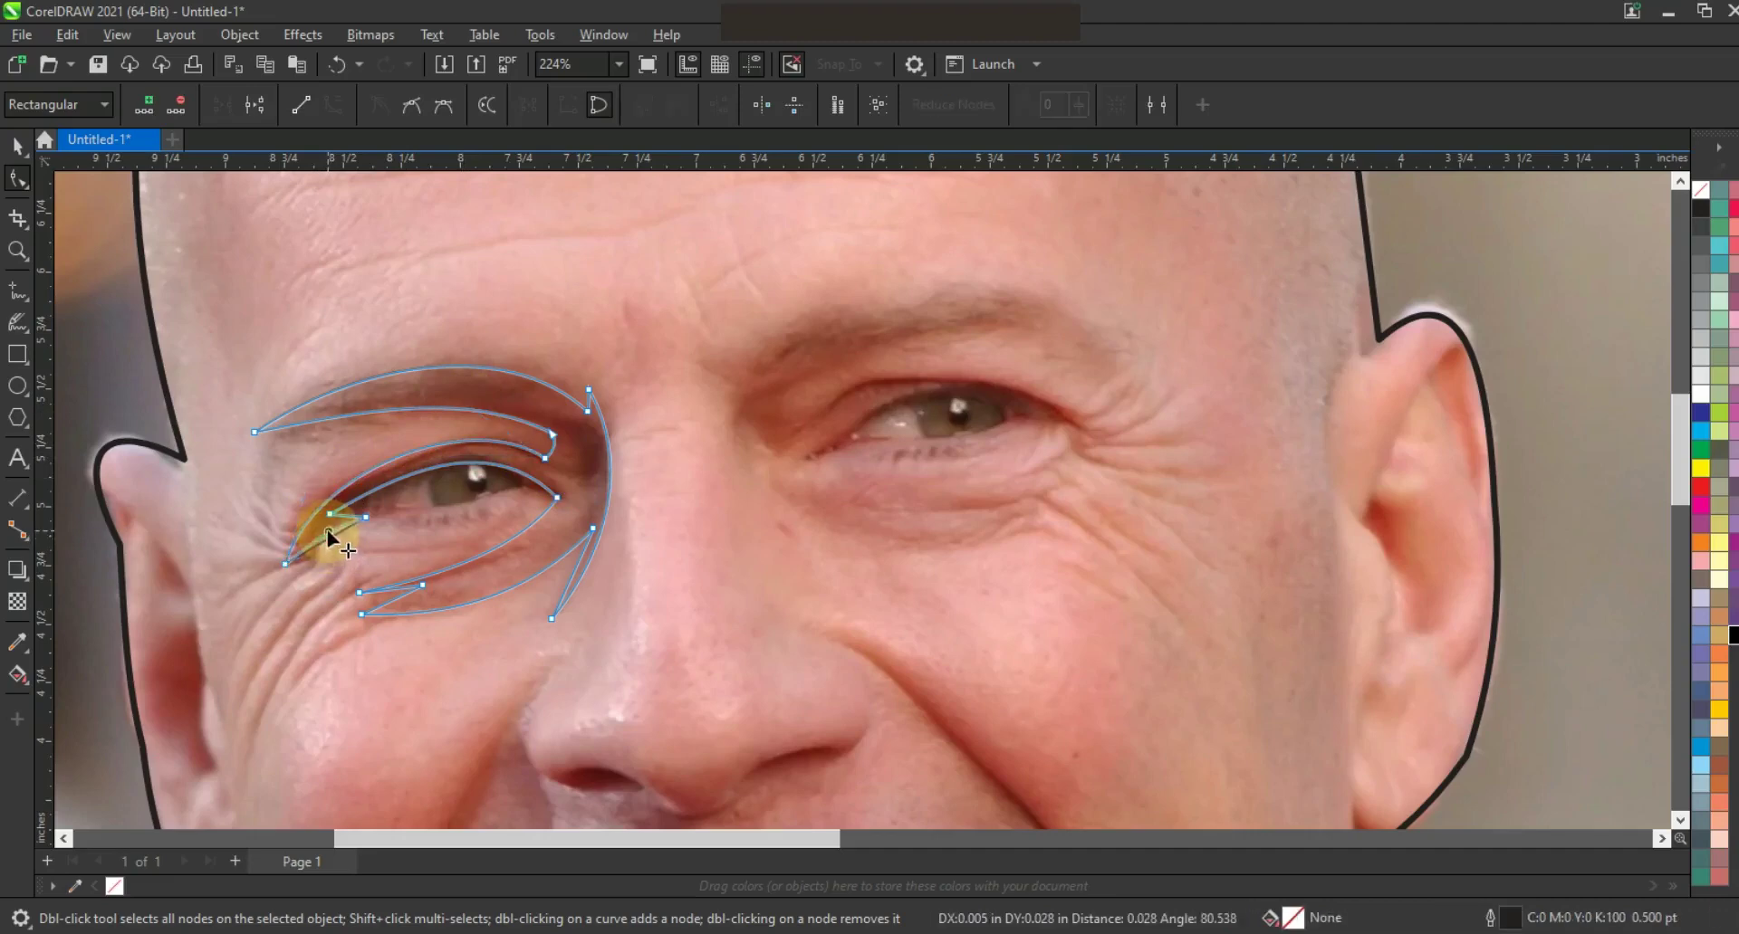
# Sample the dark red from the reference illustration and fill the left eye shape with it
pyautogui.press('space')
pyautogui.press('F3')
pyautogui.click(15, 642)
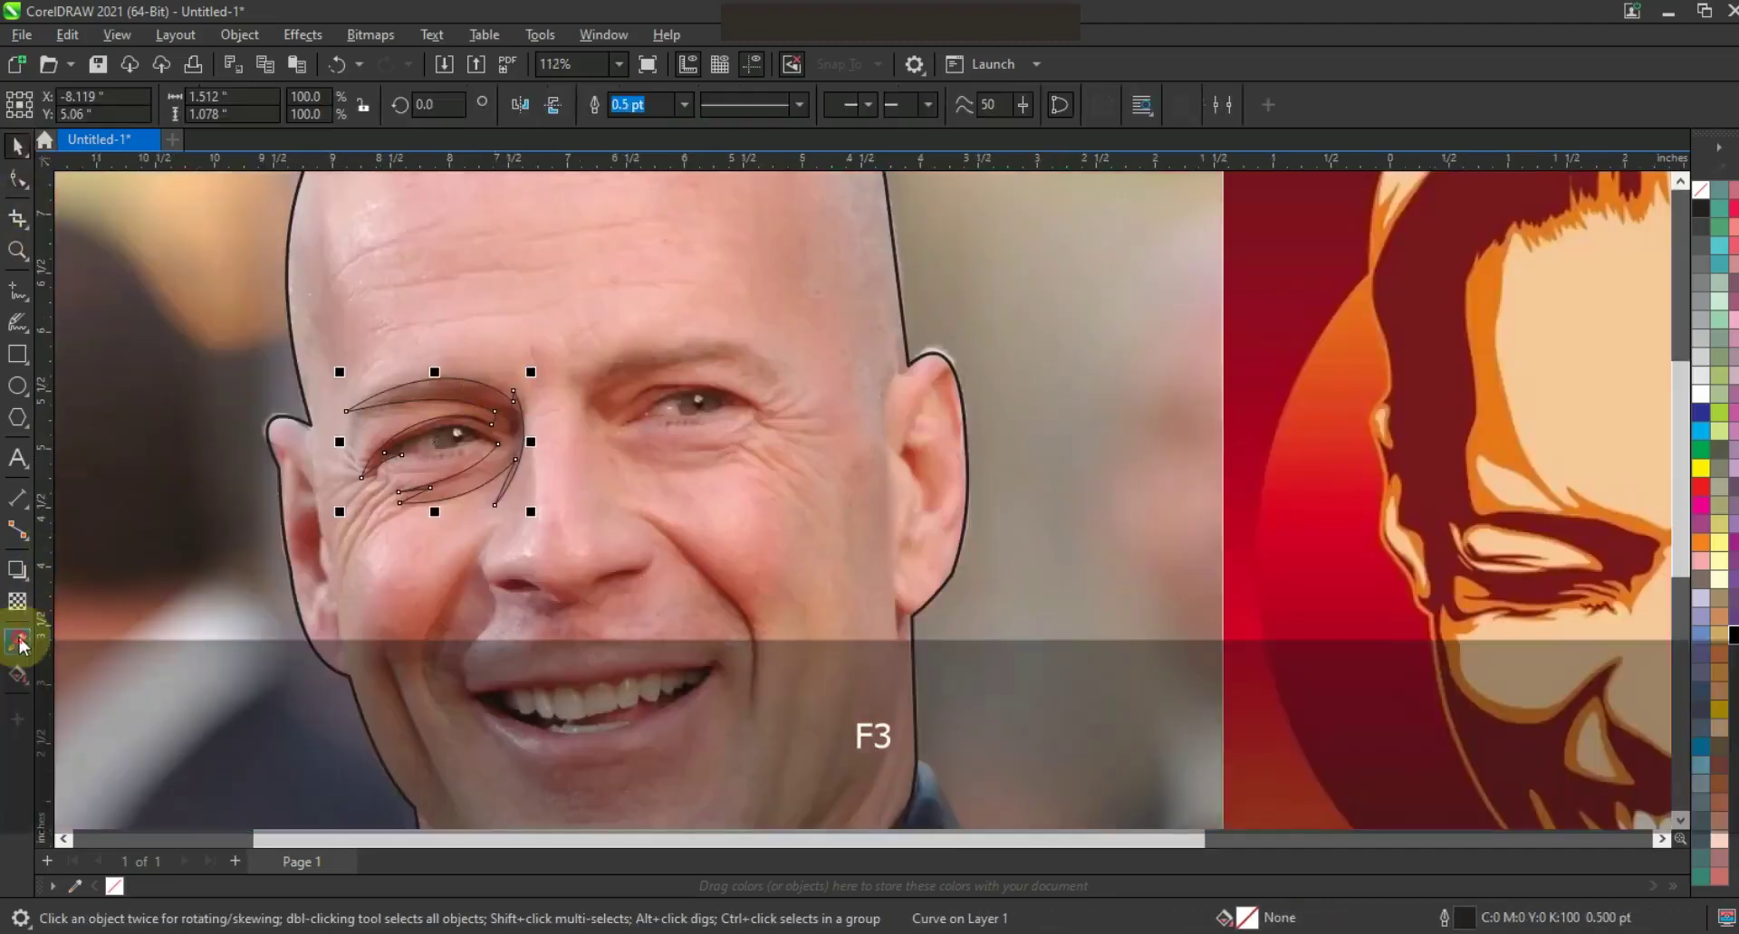
pyautogui.click(1445, 497)
pyautogui.click(508, 450)
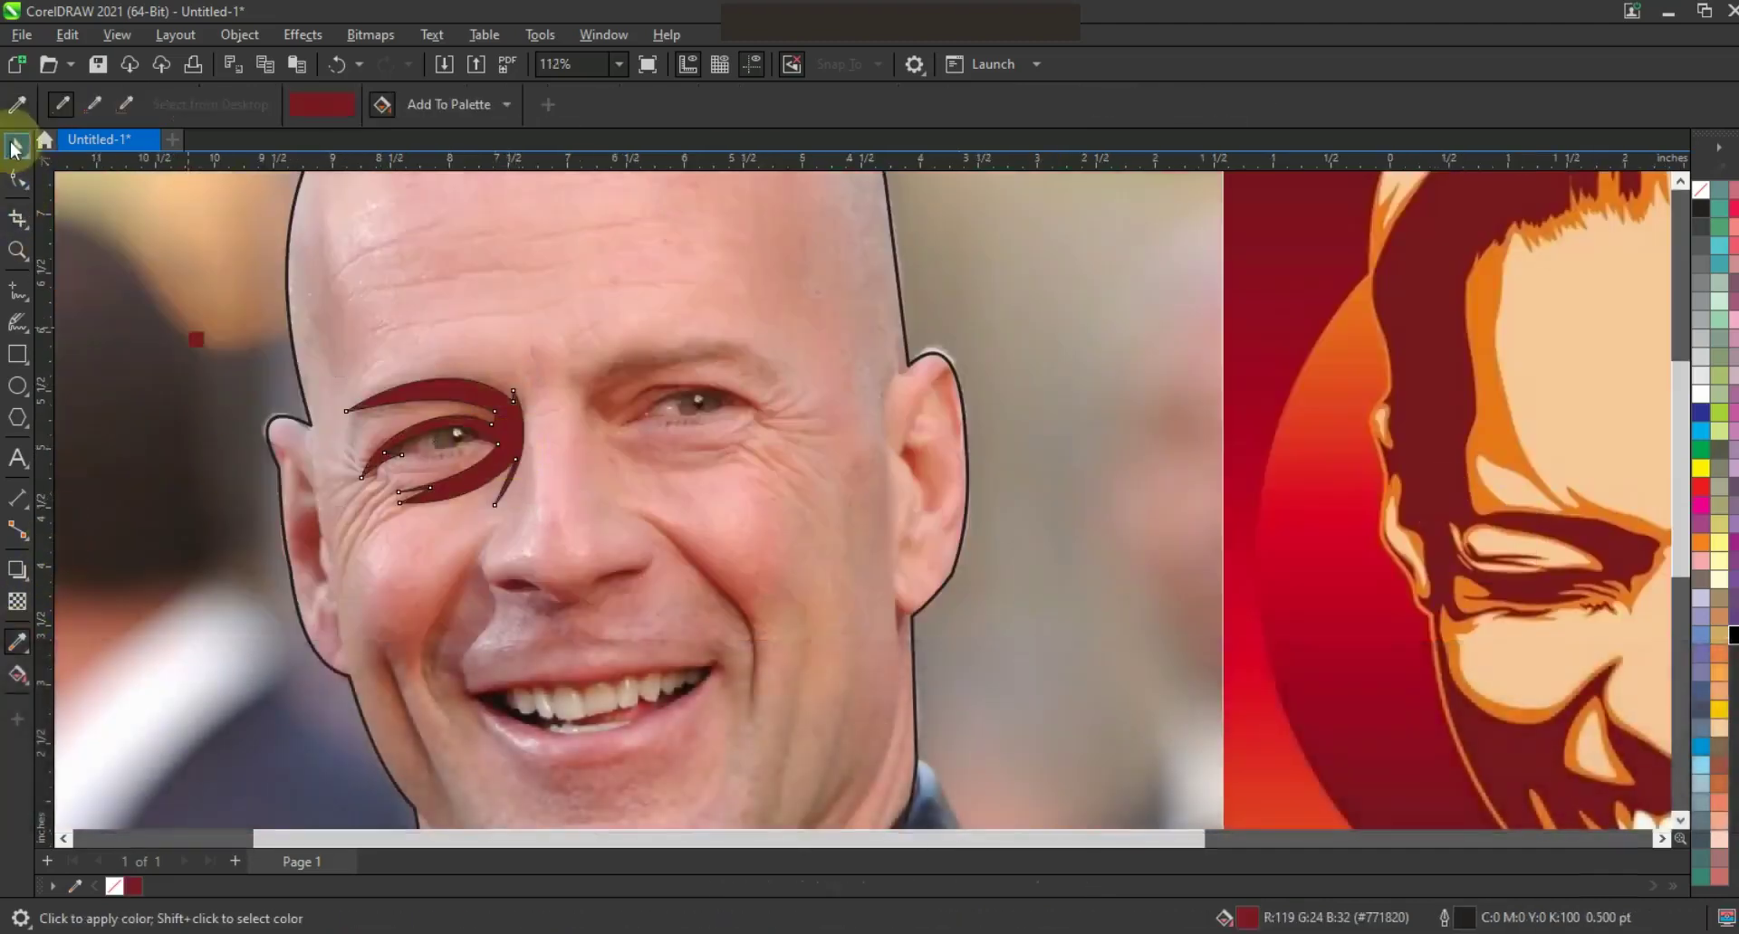
# Start a straight-segment Freehand shape over the right eye, covering the lower brow edge and the upper lid
pyautogui.press('F3')
pyautogui.press('Escape')
pyautogui.moveTo(588, 312); pyautogui.dragTo(894, 492)
pyautogui.click(18, 296)
pyautogui.click(867, 478)
pyautogui.click(562, 498)
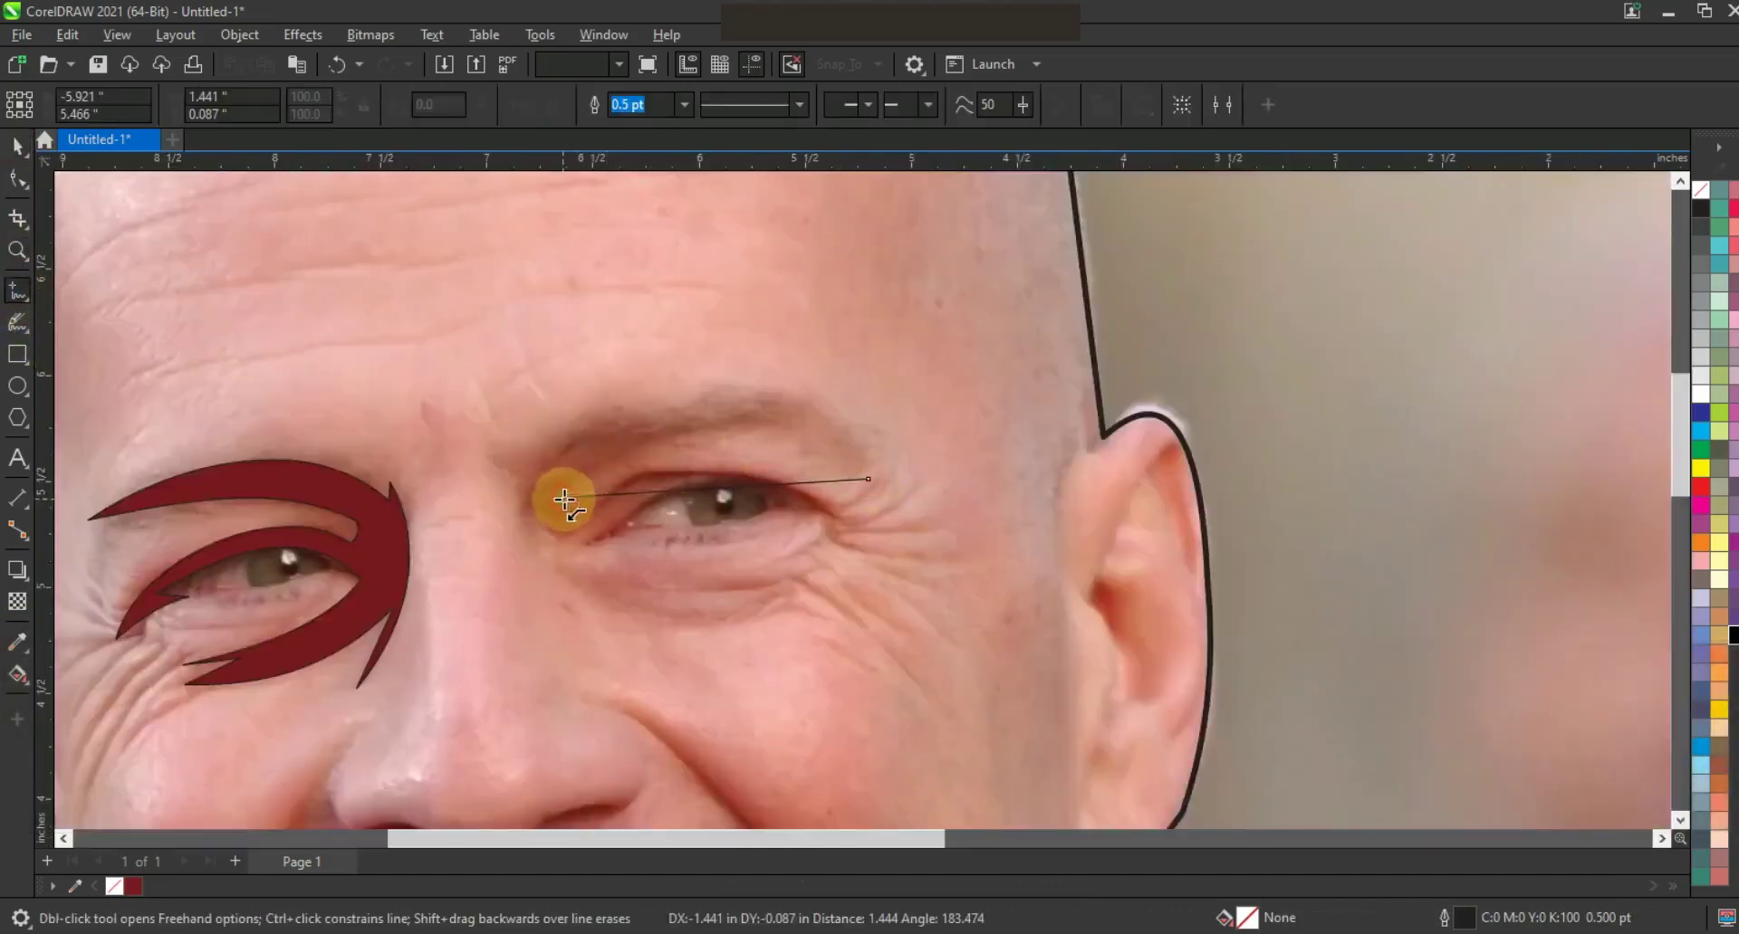
pyautogui.click(847, 509)
pyautogui.click(582, 539)
# Continue the right eye shape under the lower lid and up the side of the nose, and close it at the brow's outer end
pyautogui.click(803, 568)
pyautogui.click(796, 590)
pyautogui.click(659, 641)
pyautogui.click(525, 509)
pyautogui.click(553, 584)
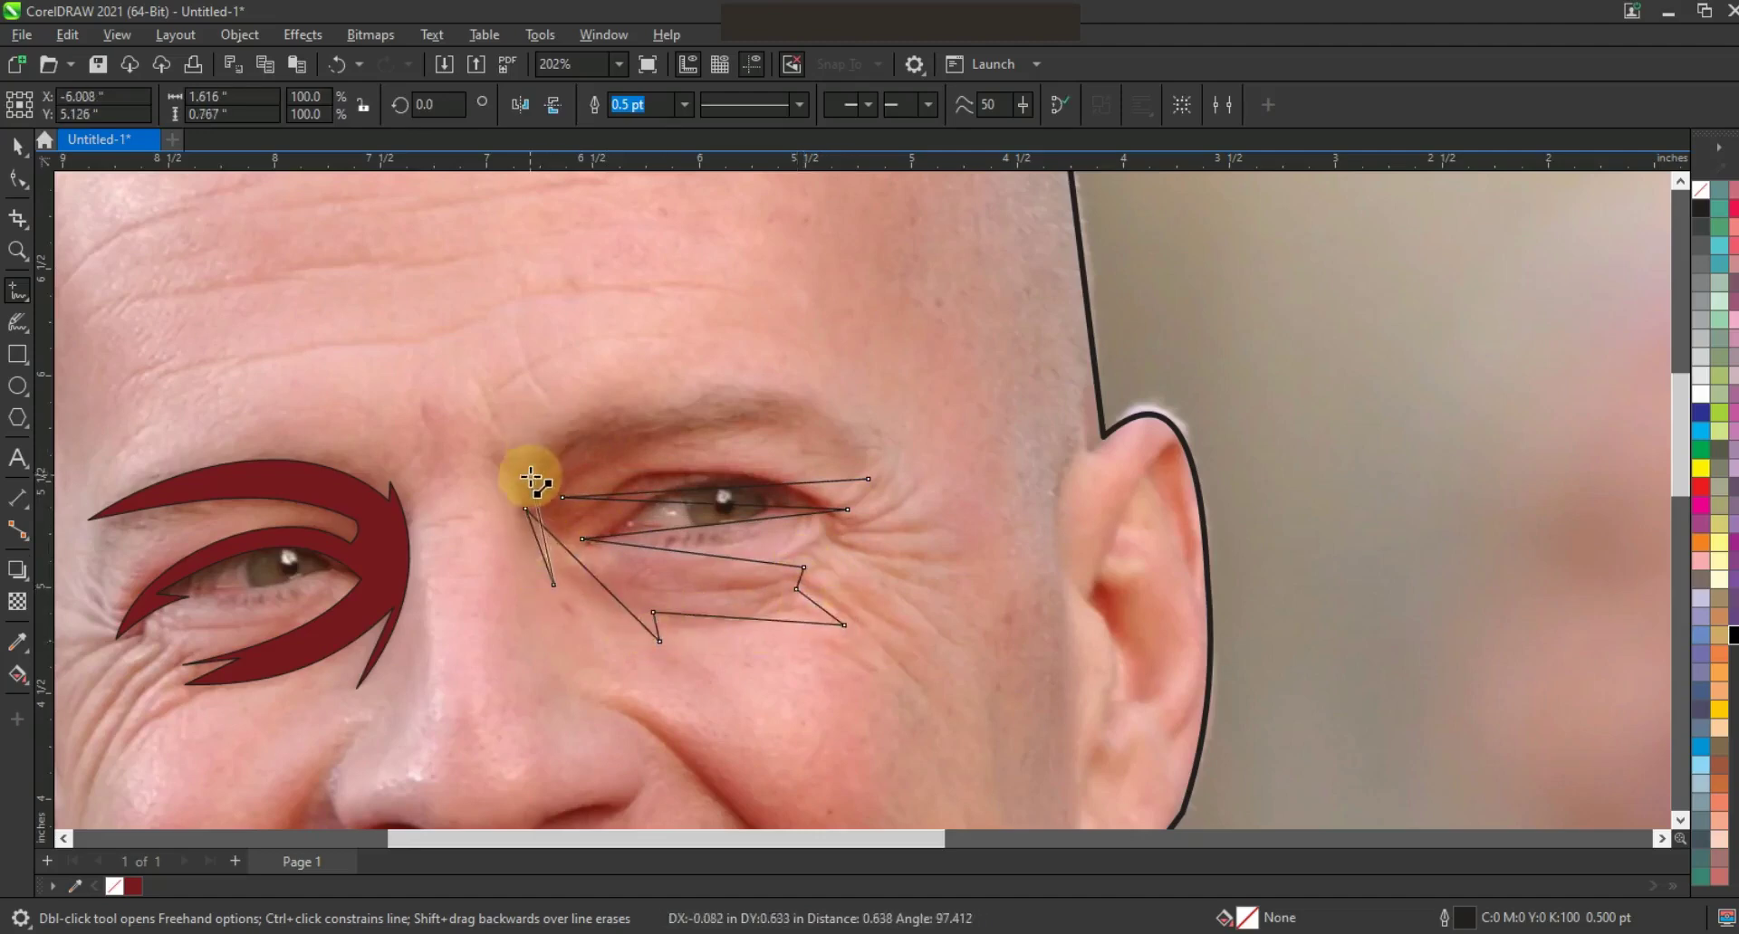
pyautogui.click(491, 444)
pyautogui.click(868, 479)
# Bend the upper and lower brow edges of the right eye shape into arcs that follow the eyebrow
pyautogui.click(17, 178)
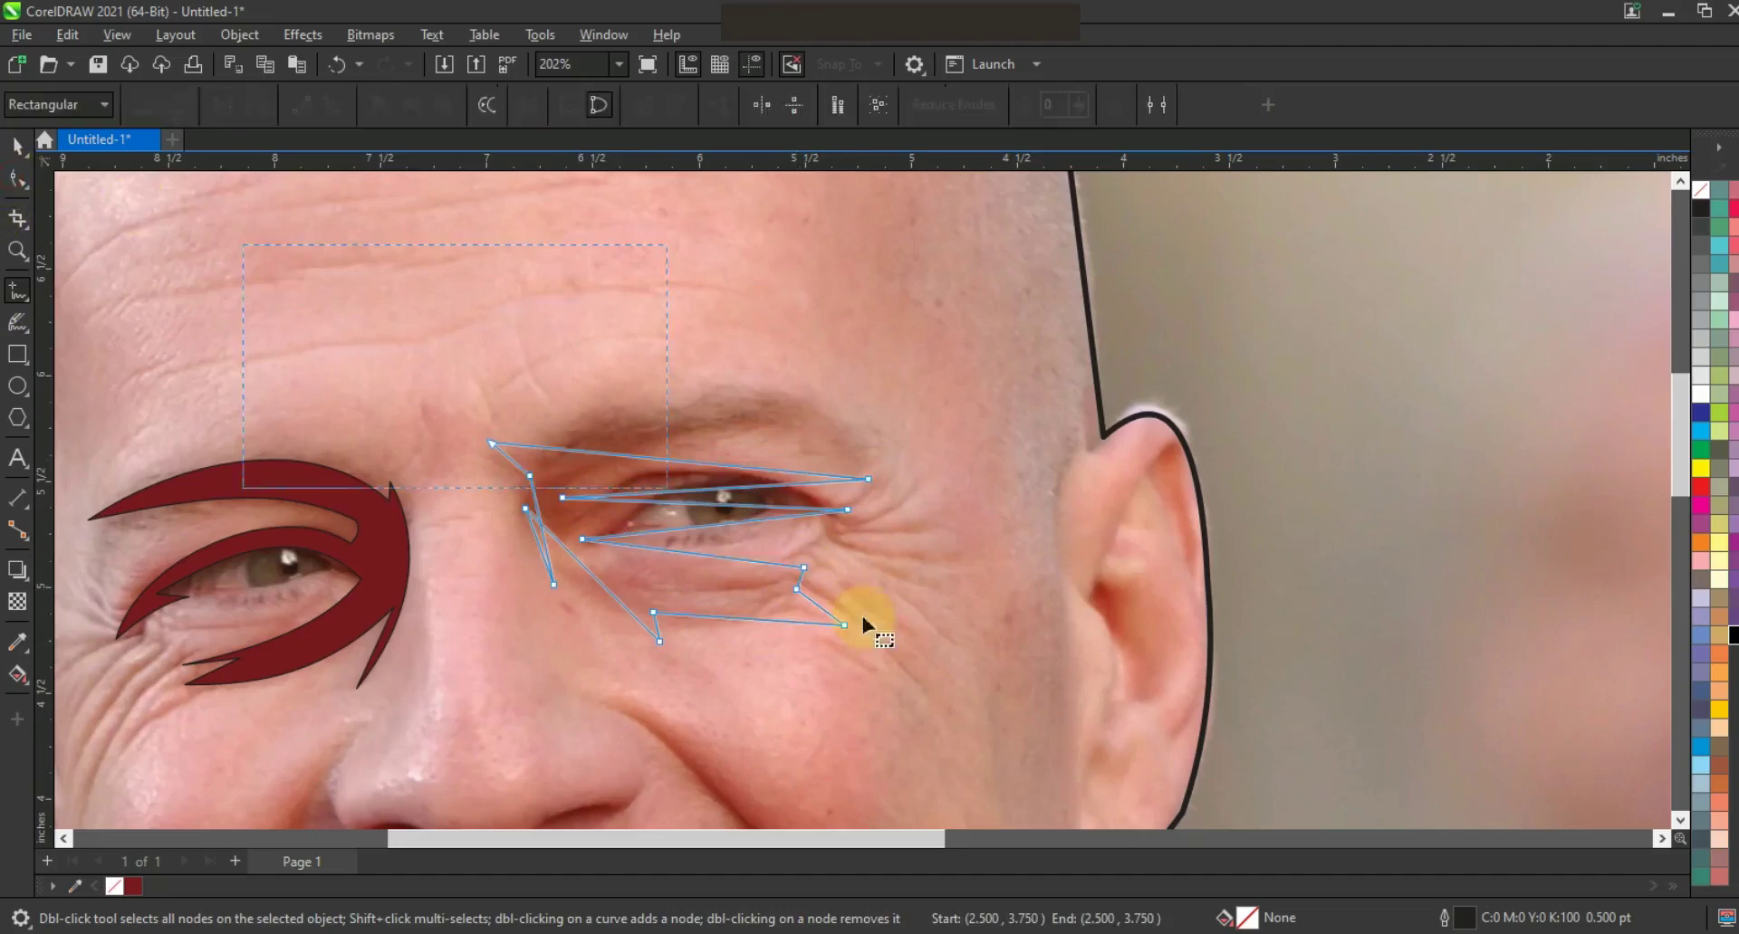
pyautogui.moveTo(698, 464); pyautogui.dragTo(776, 399)
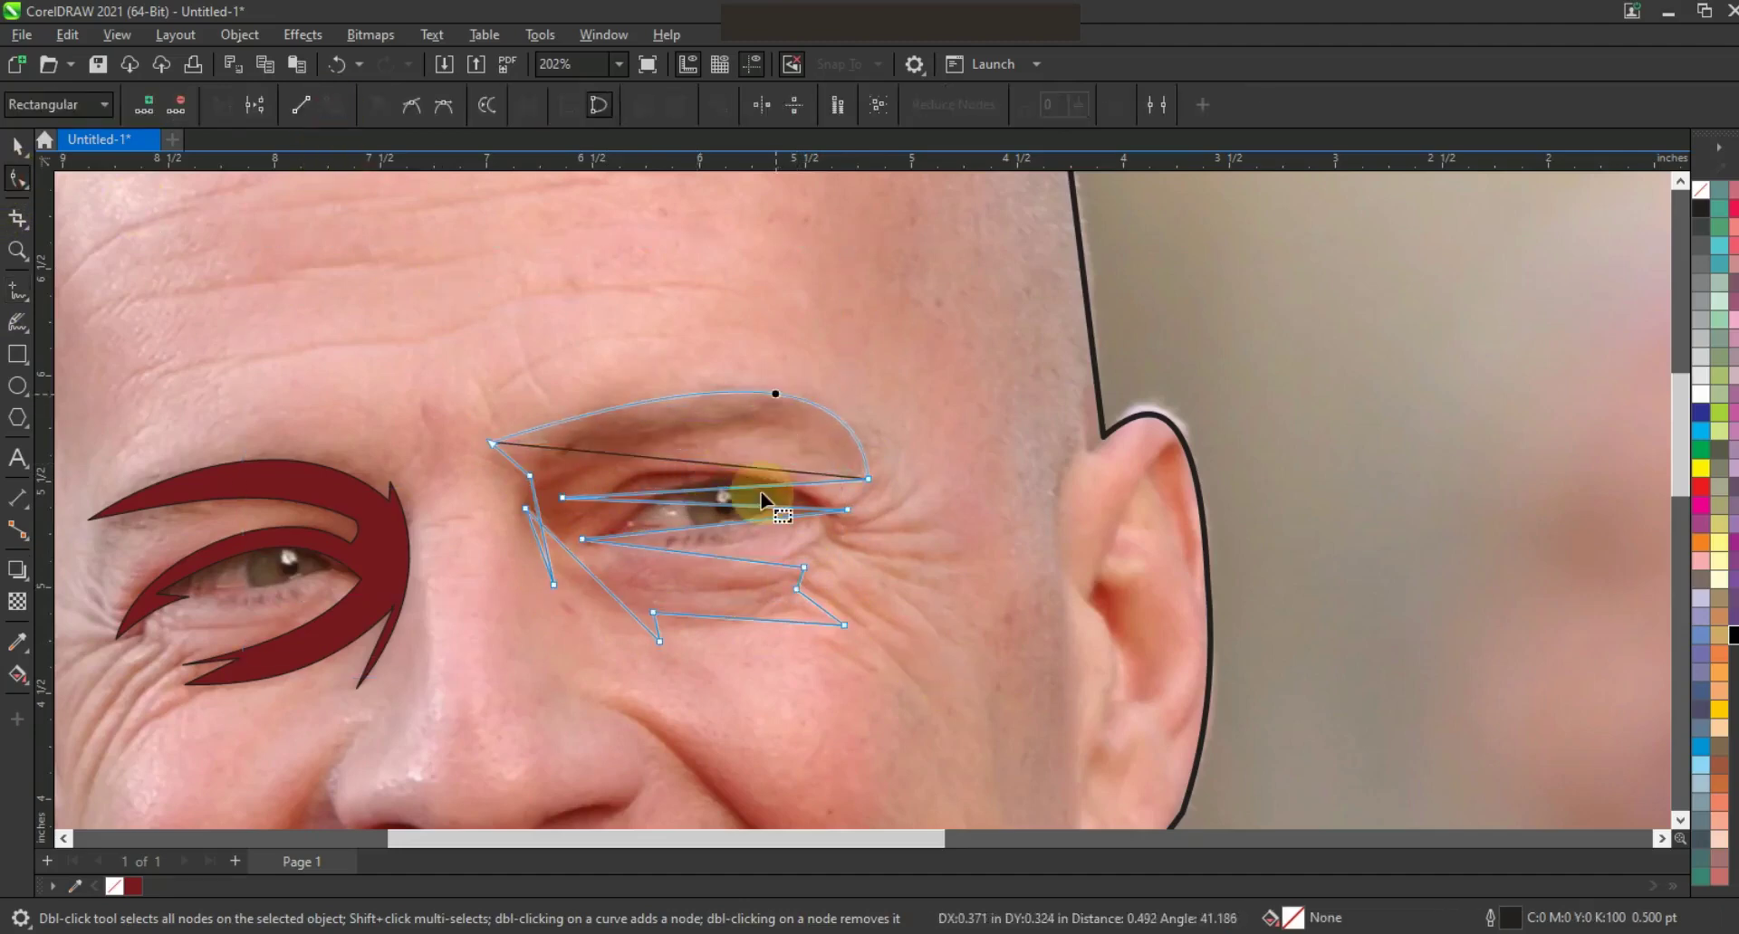
pyautogui.moveTo(737, 493); pyautogui.dragTo(764, 480)
pyautogui.moveTo(657, 467); pyautogui.dragTo(787, 404)
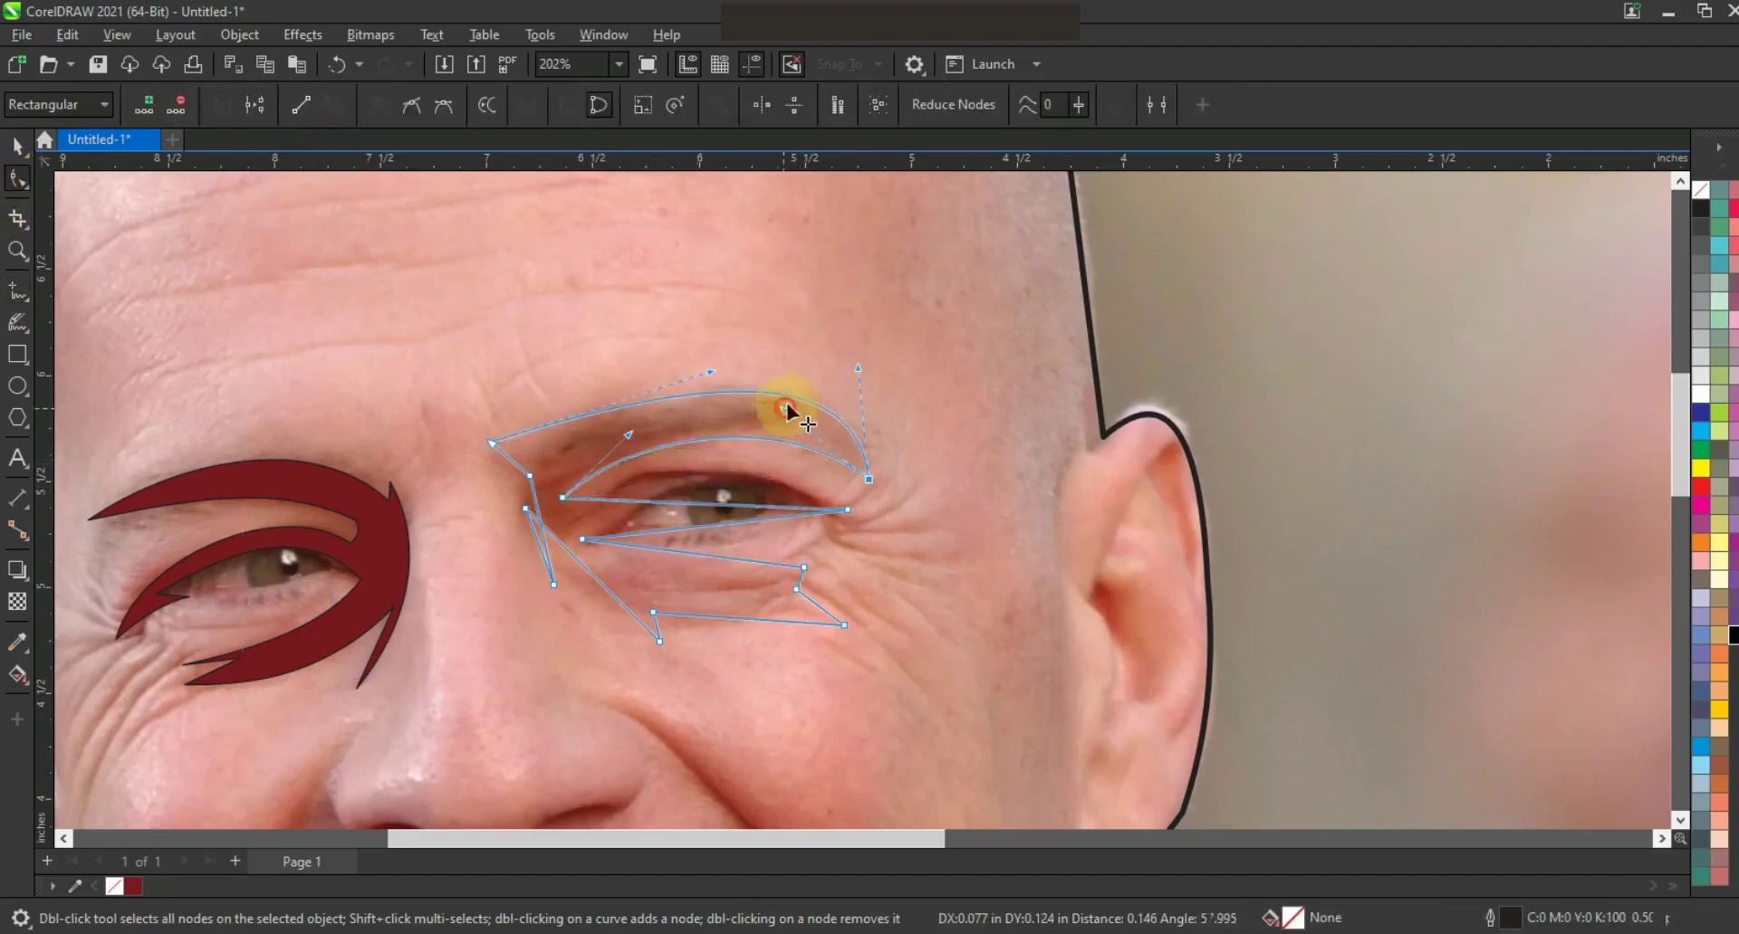
# Curve the right eye shape's upper-lid, lower-lid and nose-side segments around the eye
pyautogui.click(725, 501)
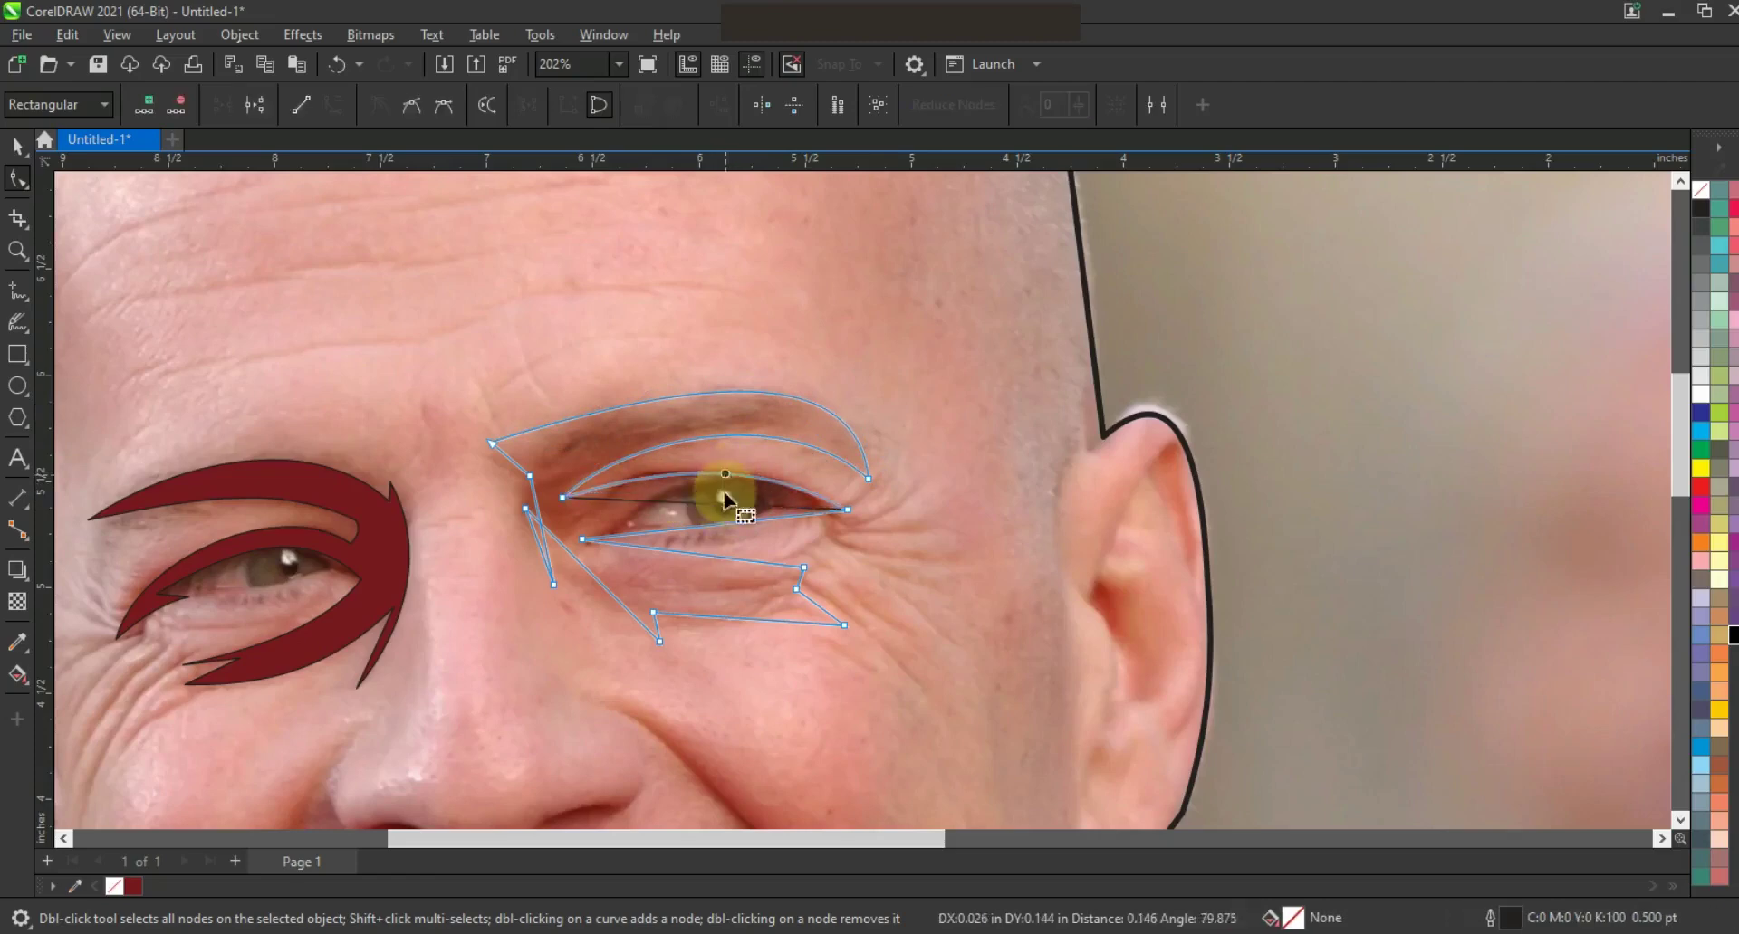
pyautogui.click(724, 522)
pyautogui.moveTo(725, 523); pyautogui.dragTo(704, 486)
pyautogui.moveTo(688, 550); pyautogui.dragTo(739, 631)
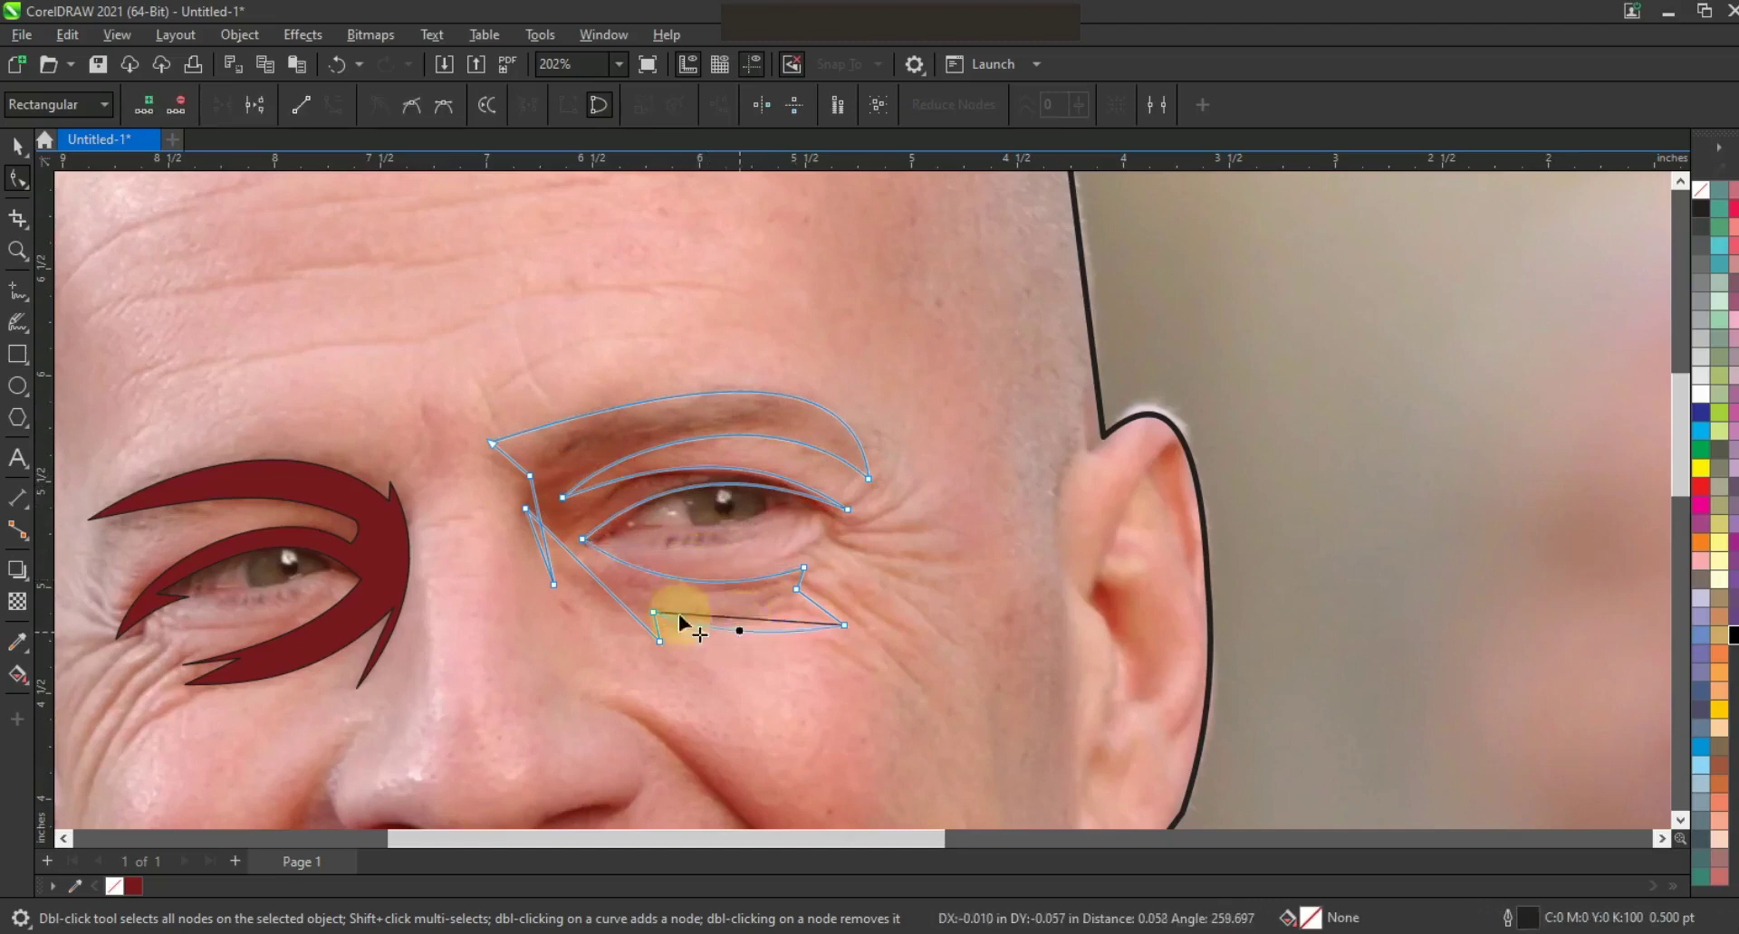
pyautogui.moveTo(602, 589); pyautogui.dragTo(562, 496)
# Fill the right eye shape with the sampled dark red from the document palette and deselect it
pyautogui.click(17, 145)
pyautogui.click(133, 887)
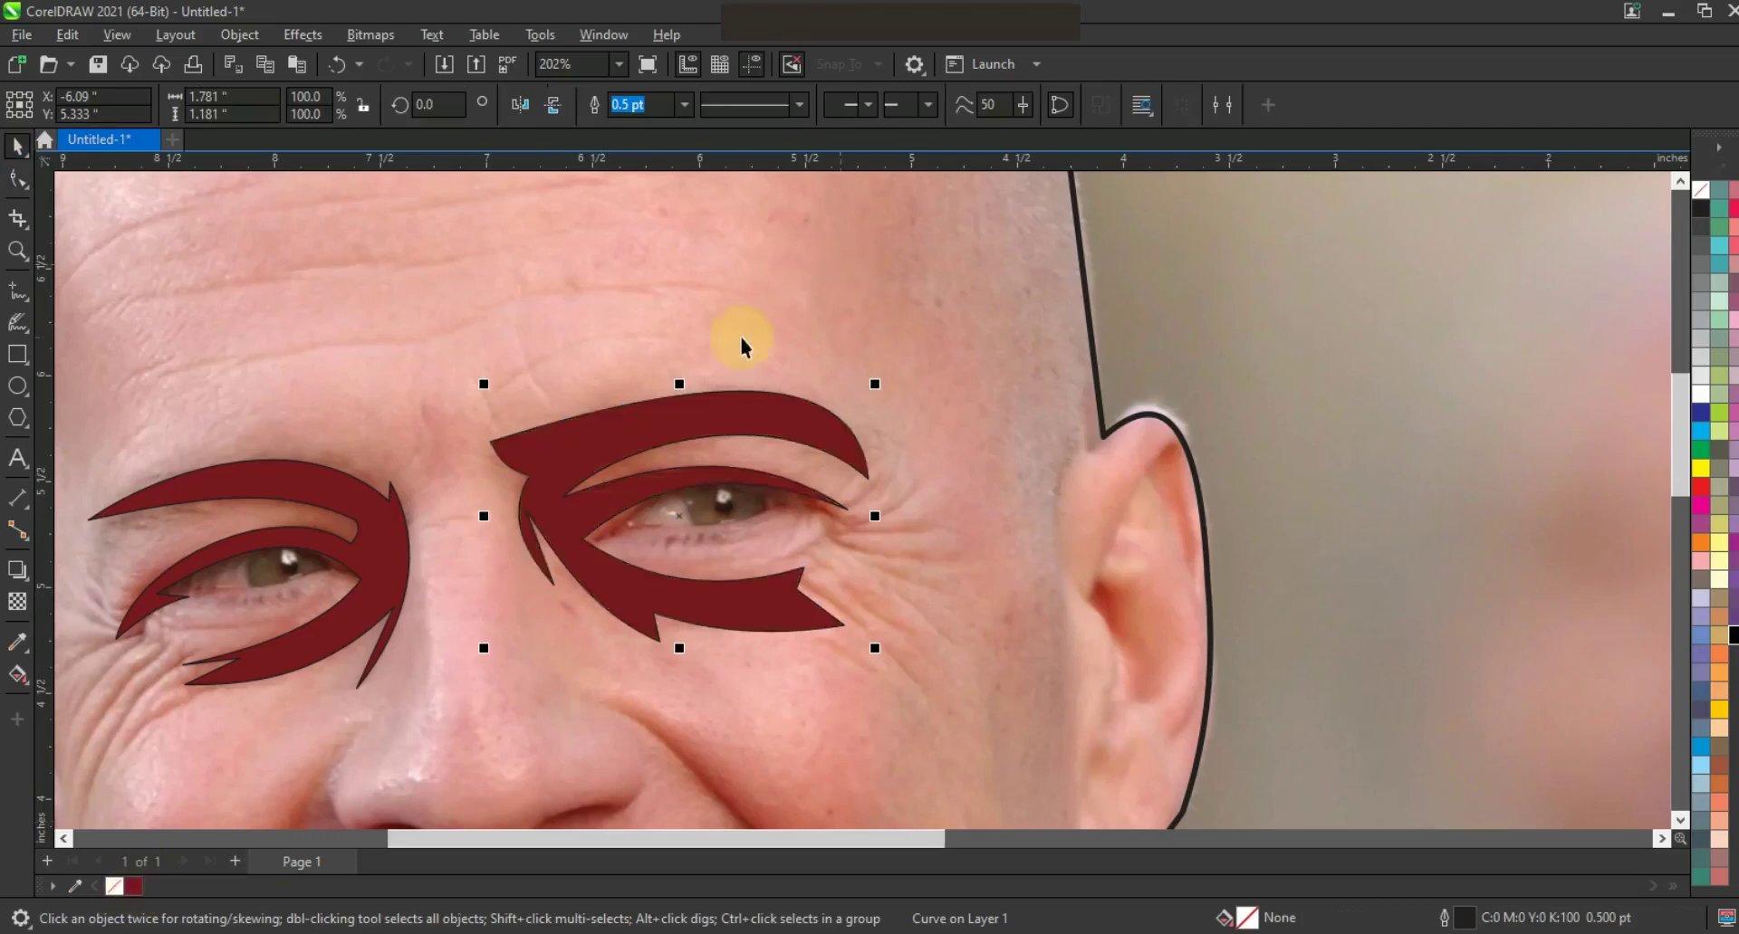
pyautogui.press('Escape')
pyautogui.scroll(-5, 784, 324)
pyautogui.click(17, 251)
pyautogui.click(635, 422)
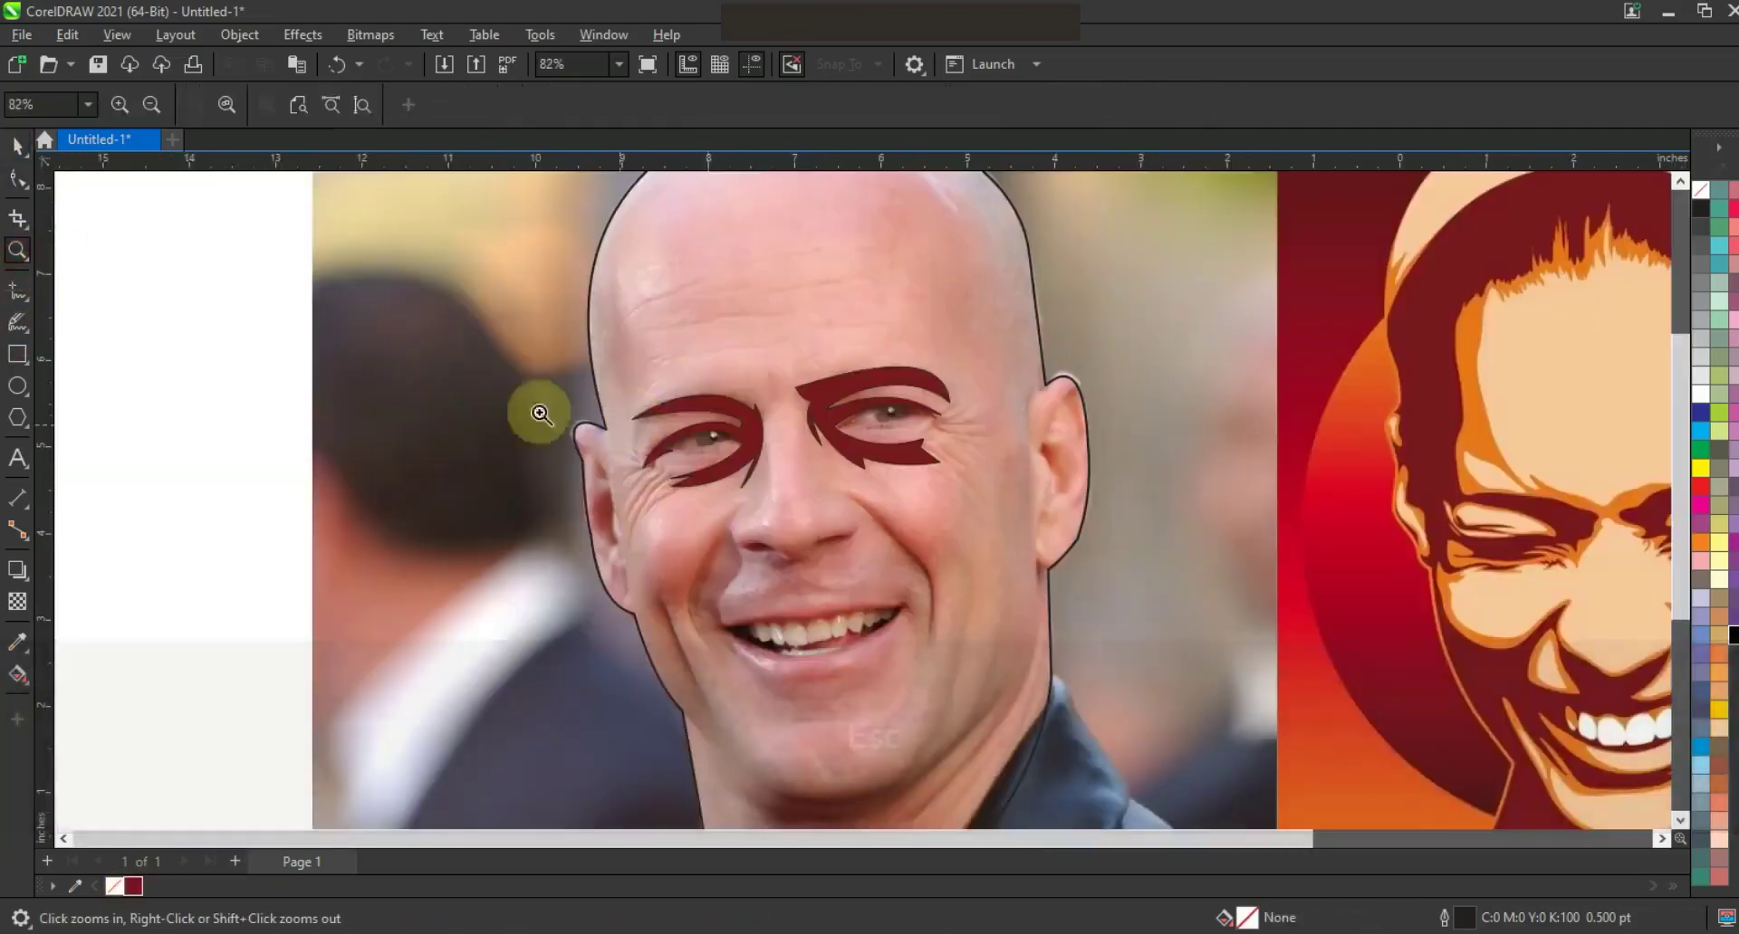
# Brush tapered 0.03 in Artistic Media strokes over the wrinkles beside and beneath the left eye
pyautogui.click(905, 388)
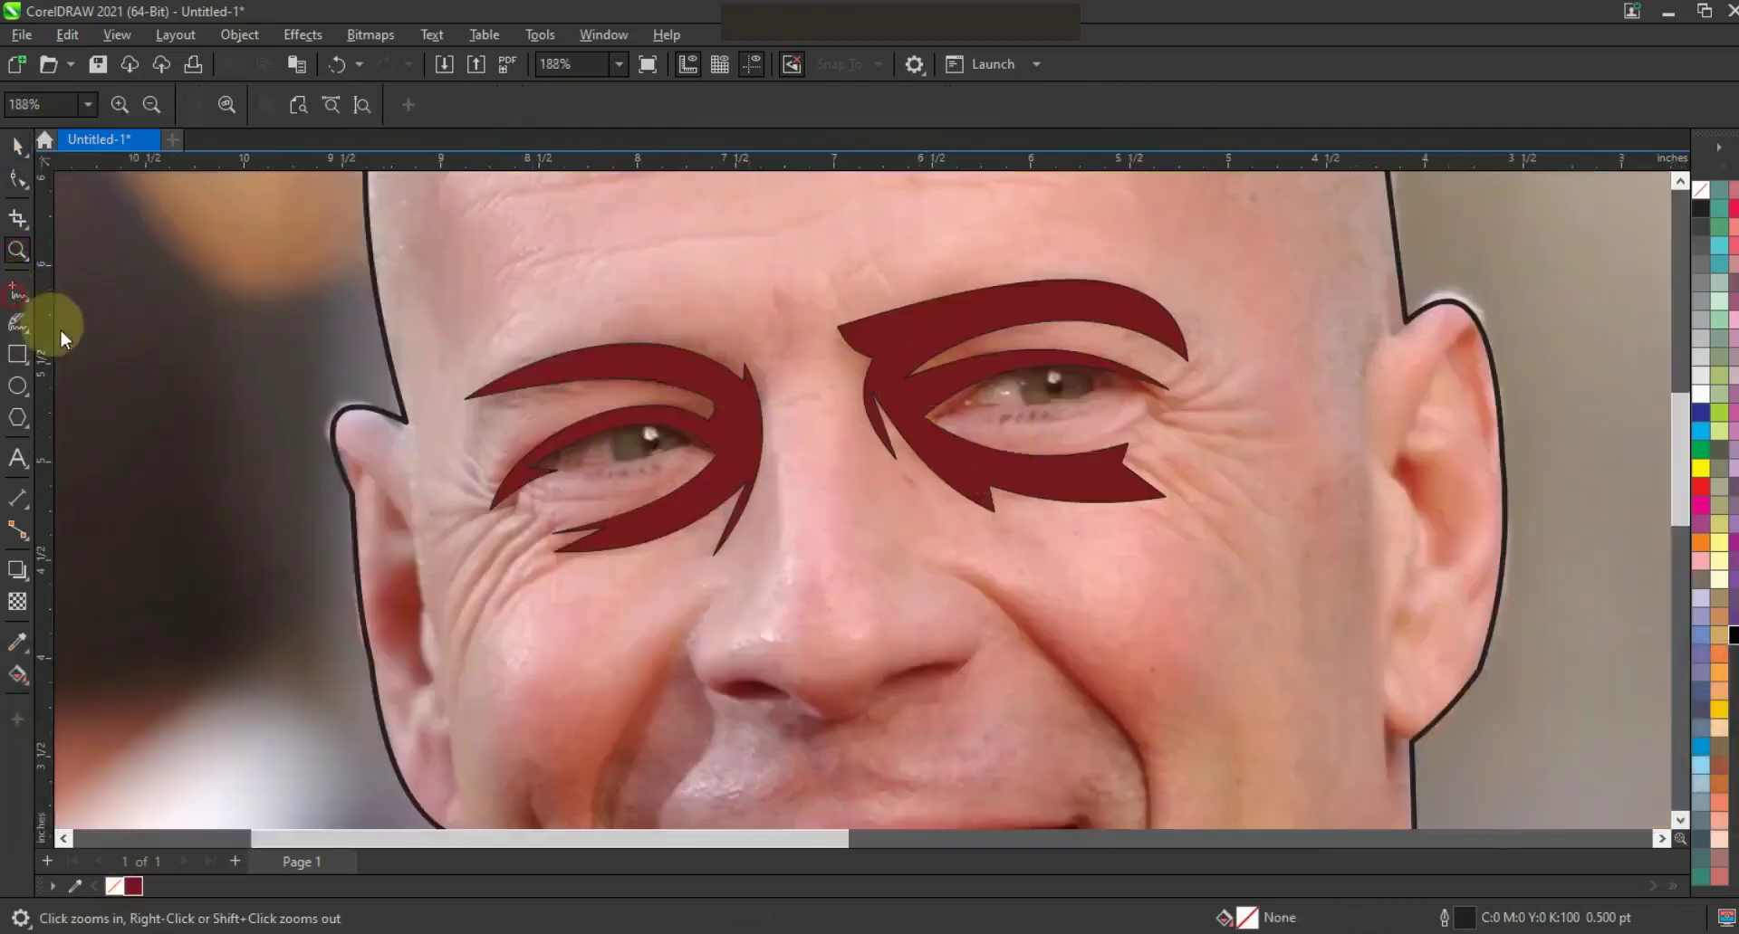
pyautogui.press('F5')
pyautogui.click(30, 341)
pyautogui.click(144, 317)
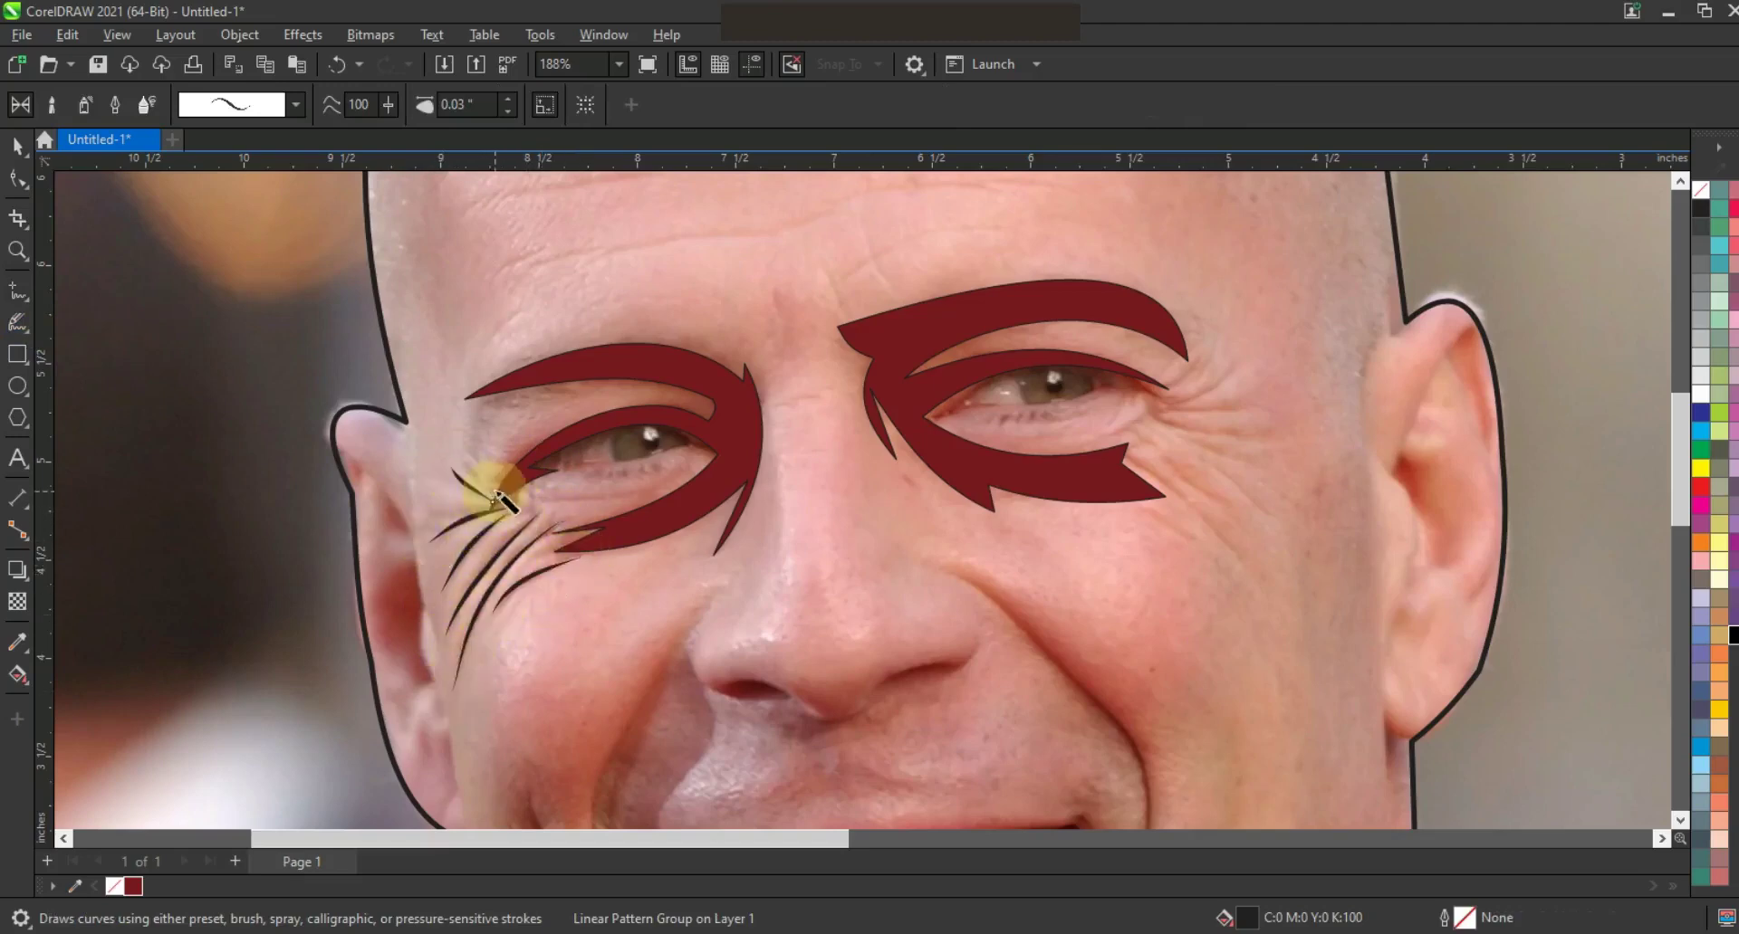
pyautogui.moveTo(625, 501); pyautogui.dragTo(679, 466)
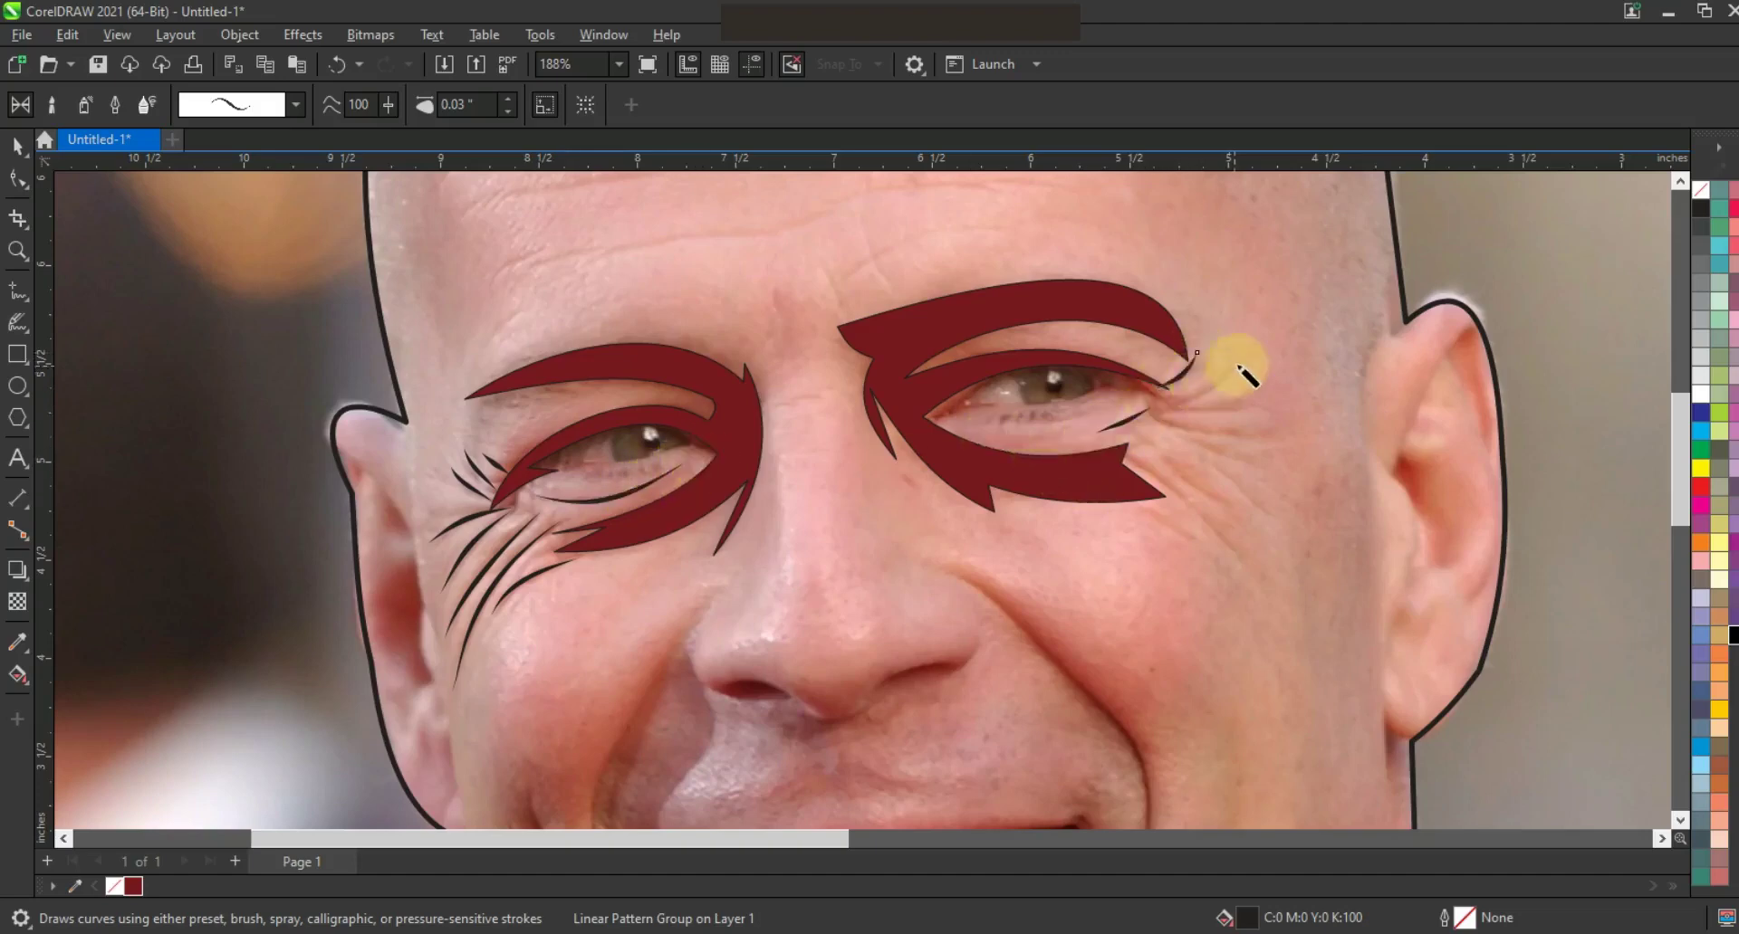
# Brush matching wrinkle strokes at the right eye's outer corner, between the brows and across the forehead
pyautogui.moveTo(1260, 405); pyautogui.dragTo(1172, 420)
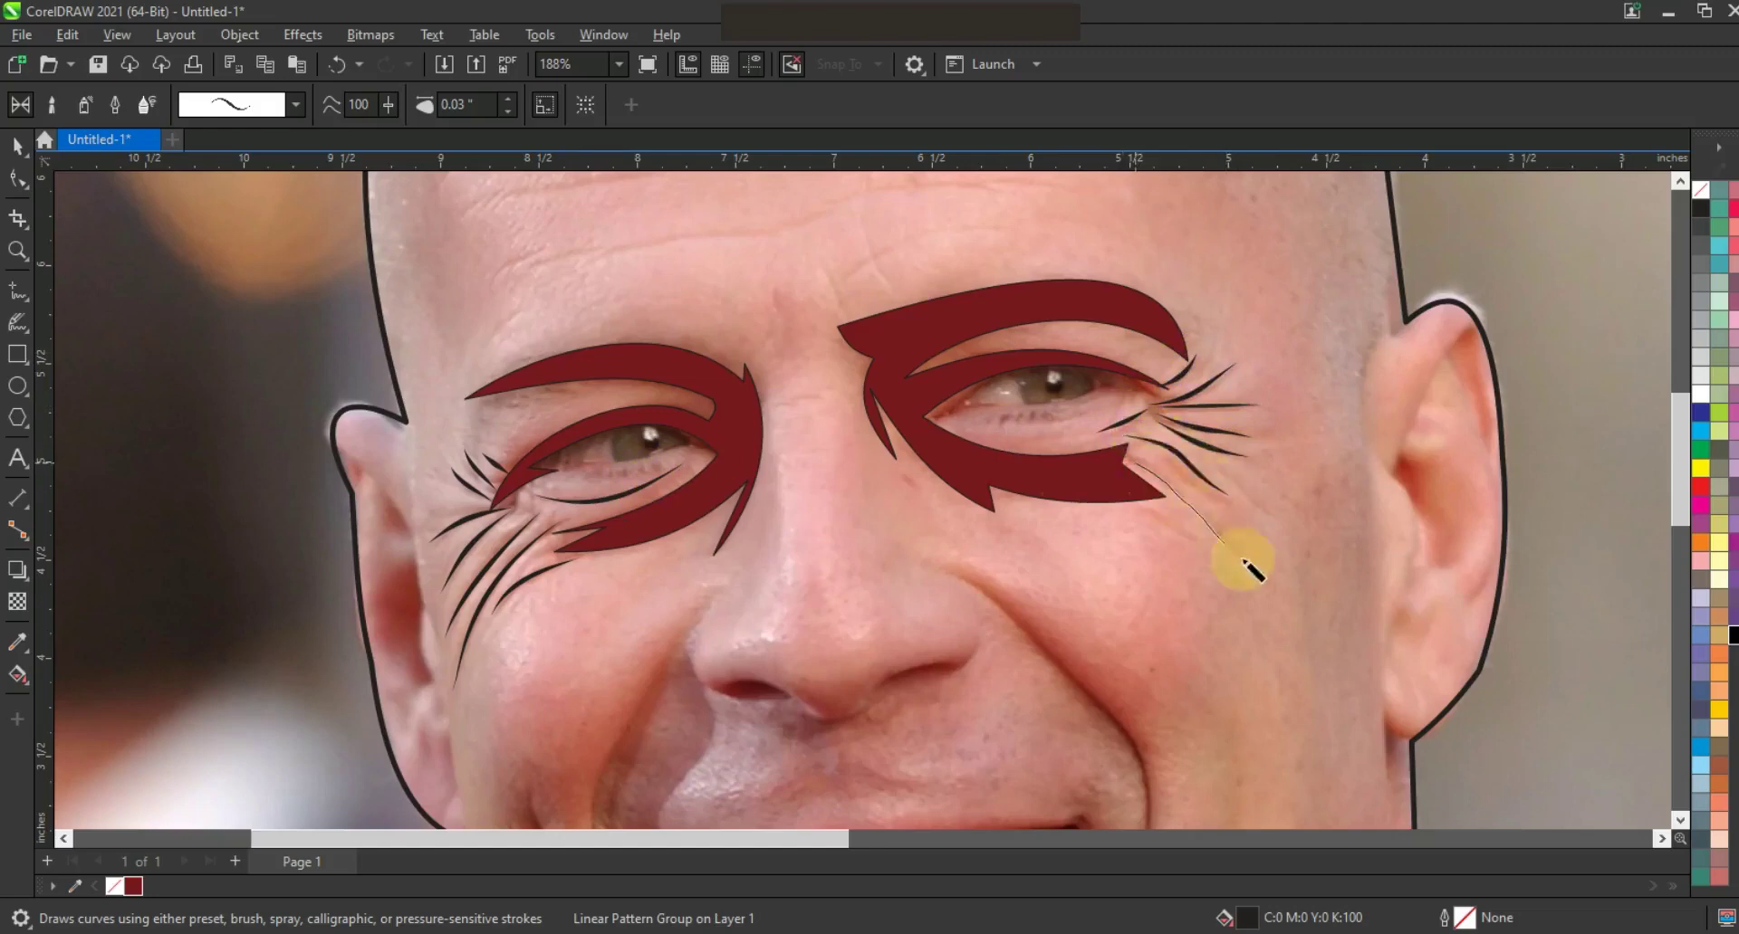
pyautogui.moveTo(1248, 494); pyautogui.dragTo(1274, 514)
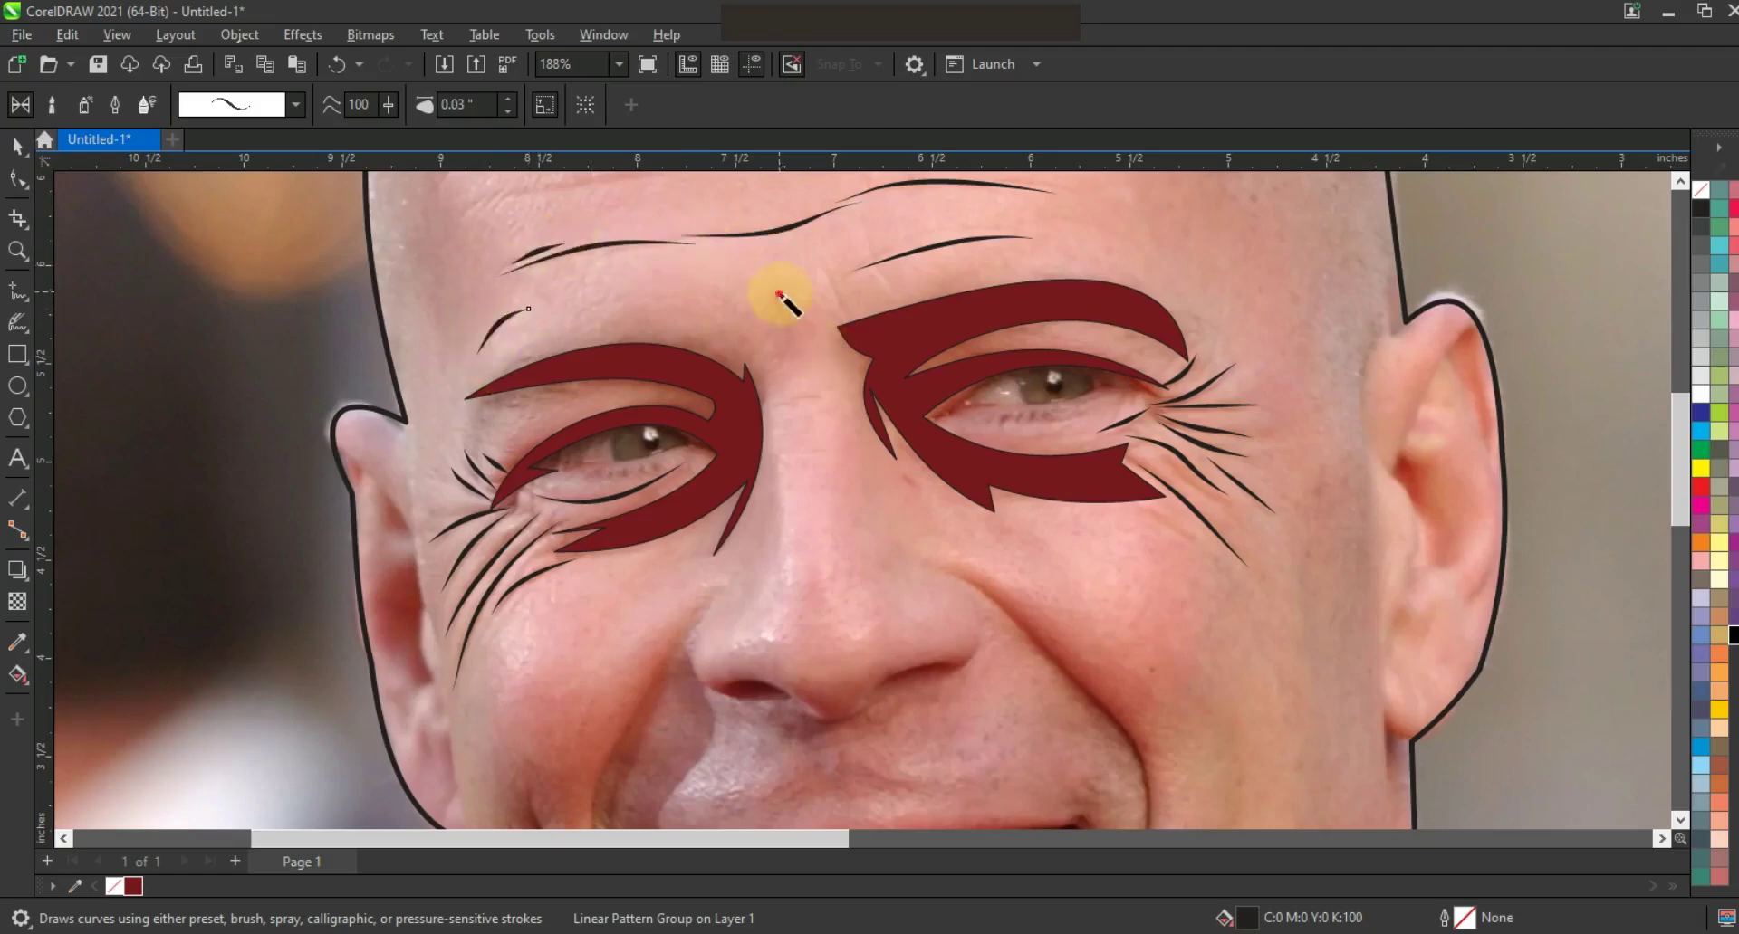
pyautogui.press('F3')
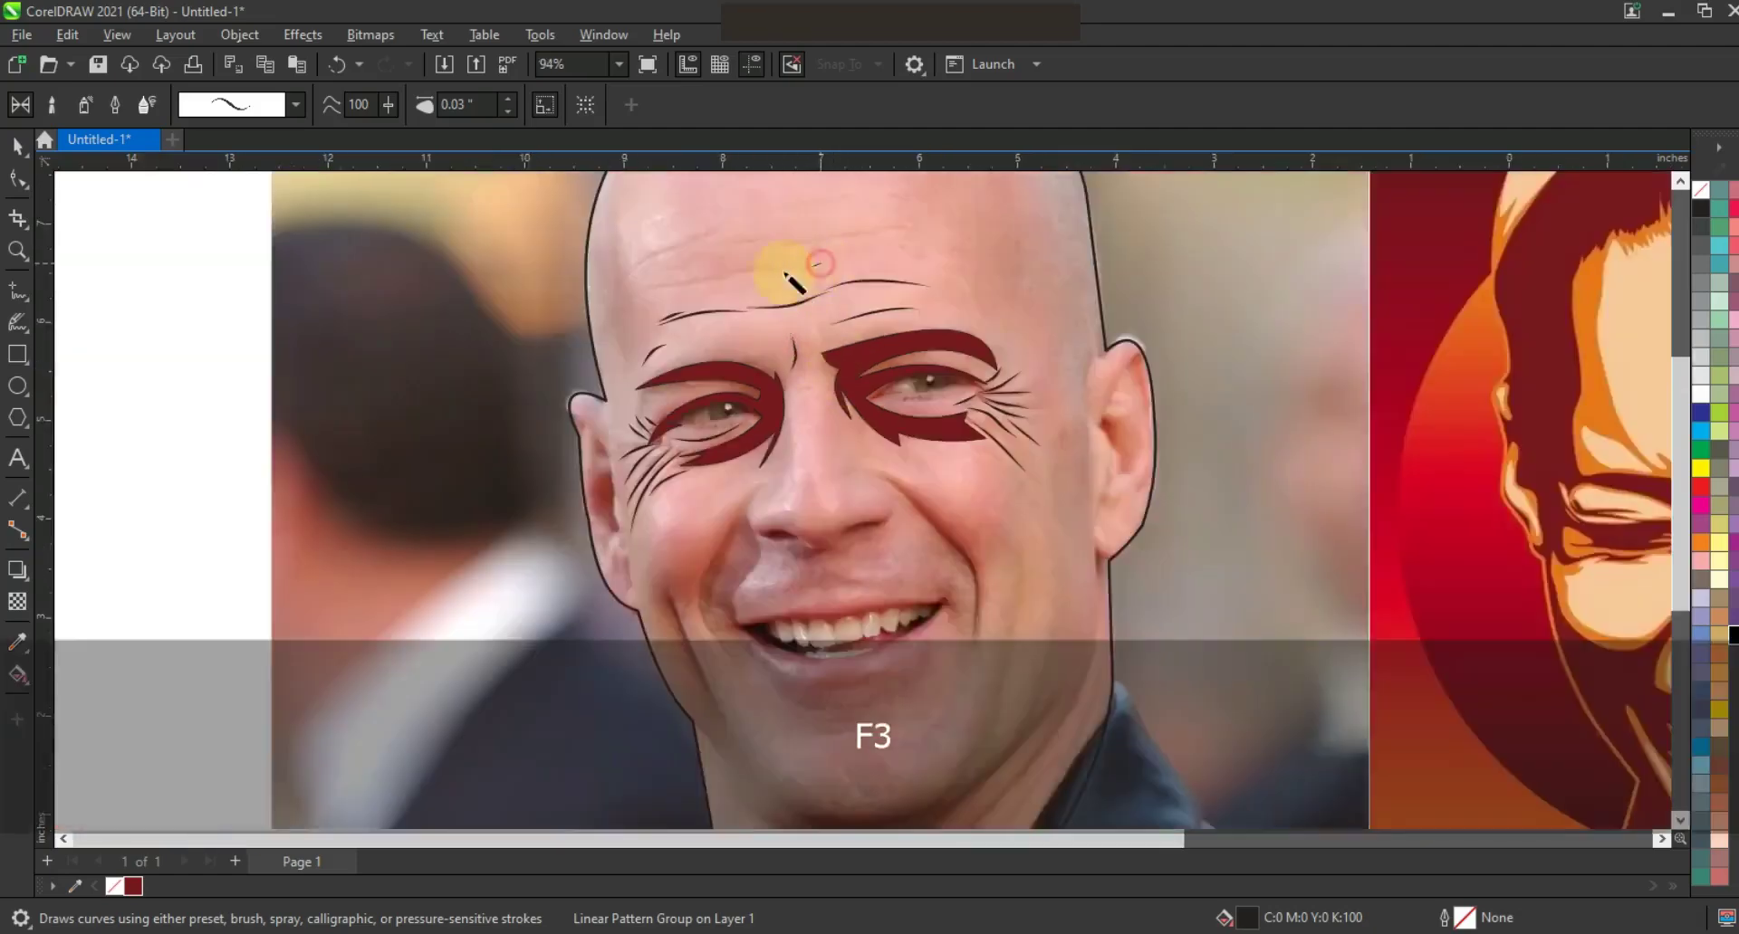
pyautogui.moveTo(800, 271); pyautogui.dragTo(643, 287)
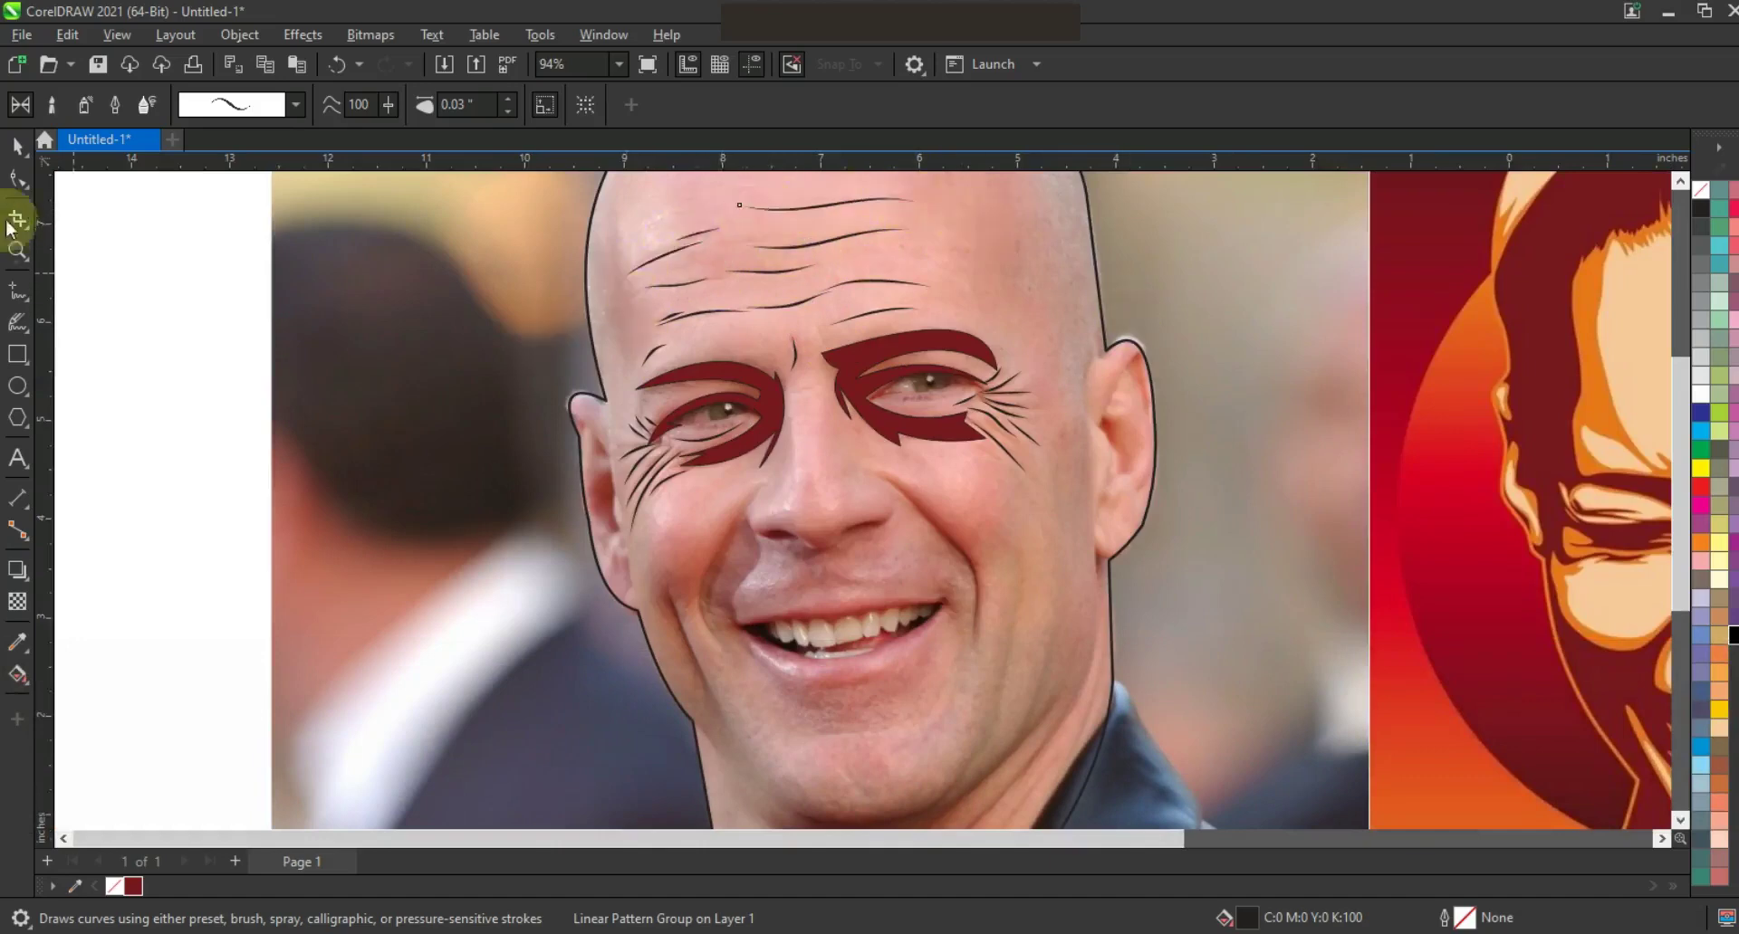
pyautogui.click(18, 146)
# Fill the brushed wrinkle strokes around the eyes and forehead with the dark red from the document palette
pyautogui.press('F3')
pyautogui.press('Escape')
pyautogui.moveTo(284, 265); pyautogui.dragTo(810, 517)
pyautogui.click(133, 886)
pyautogui.click(166, 677)
# Sample the light skin tone #F7C89A from the reference artwork and fill the traced head shape with it
pyautogui.click(720, 584)
pyautogui.click(248, 503)
pyautogui.click(18, 643)
pyautogui.click(1146, 481)
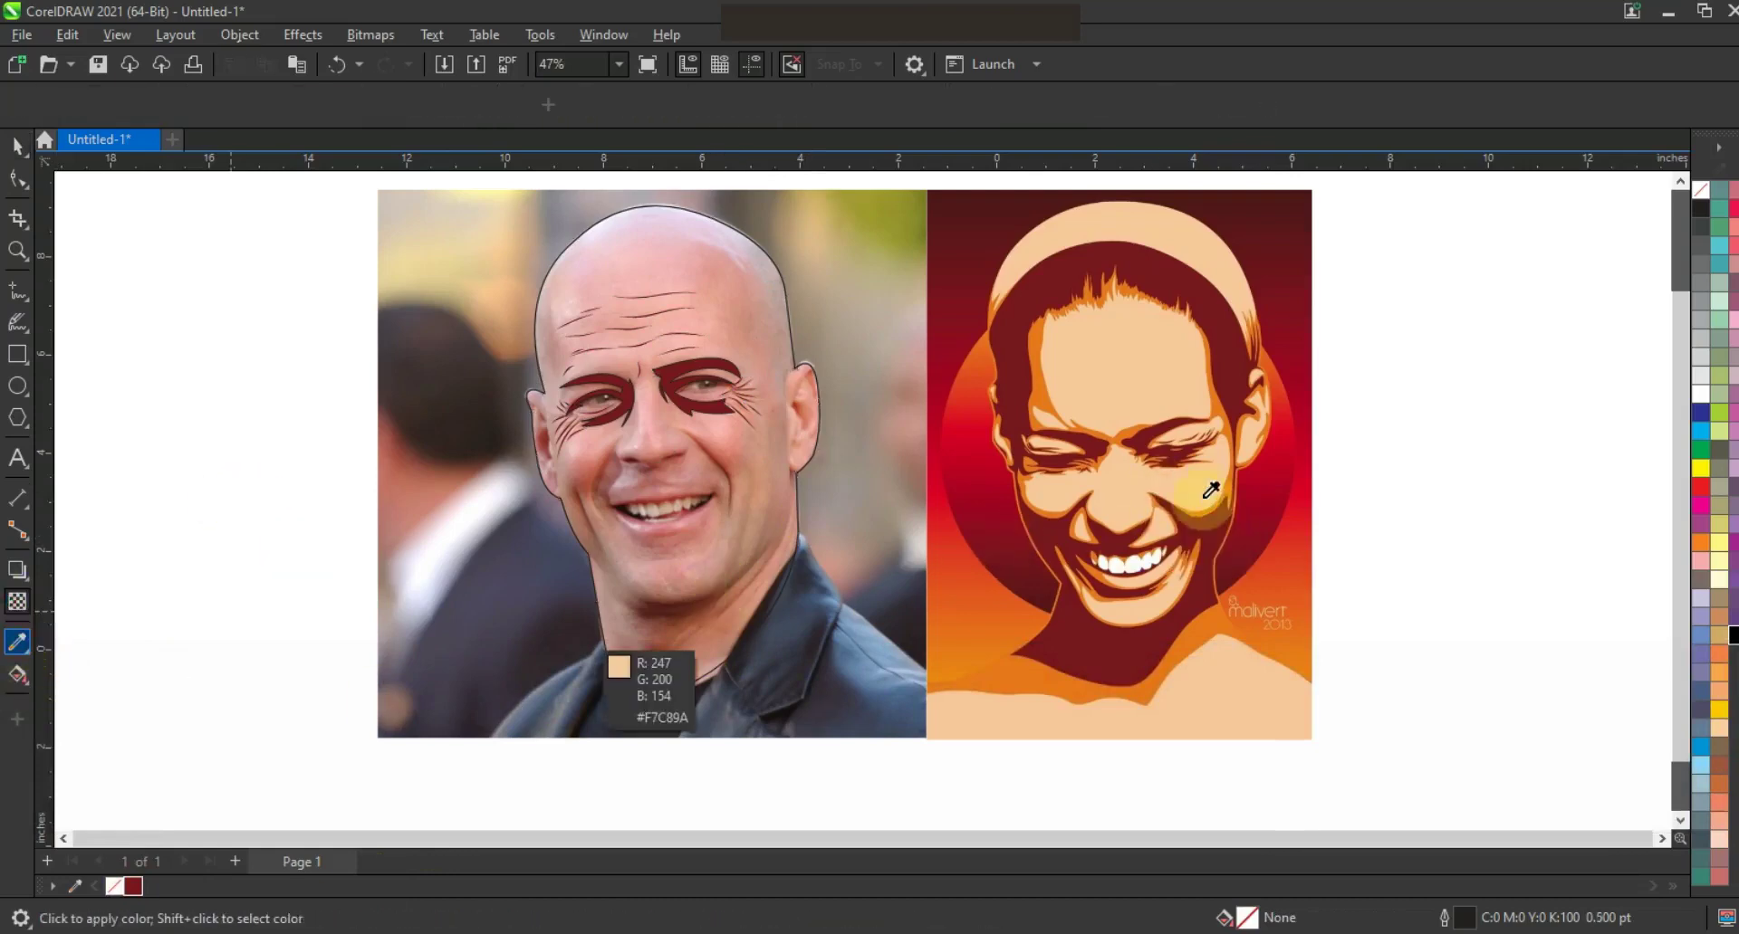
pyautogui.click(732, 548)
# Remove the outlines from the eye shapes and wrinkle strokes, and select these pieces without the head shape
pyautogui.click(18, 147)
pyautogui.moveTo(228, 234); pyautogui.dragTo(858, 681)
pyautogui.rightClick(1701, 190)
pyautogui.click(1675, 203)
pyautogui.click(1520, 336)
pyautogui.click(240, 208)
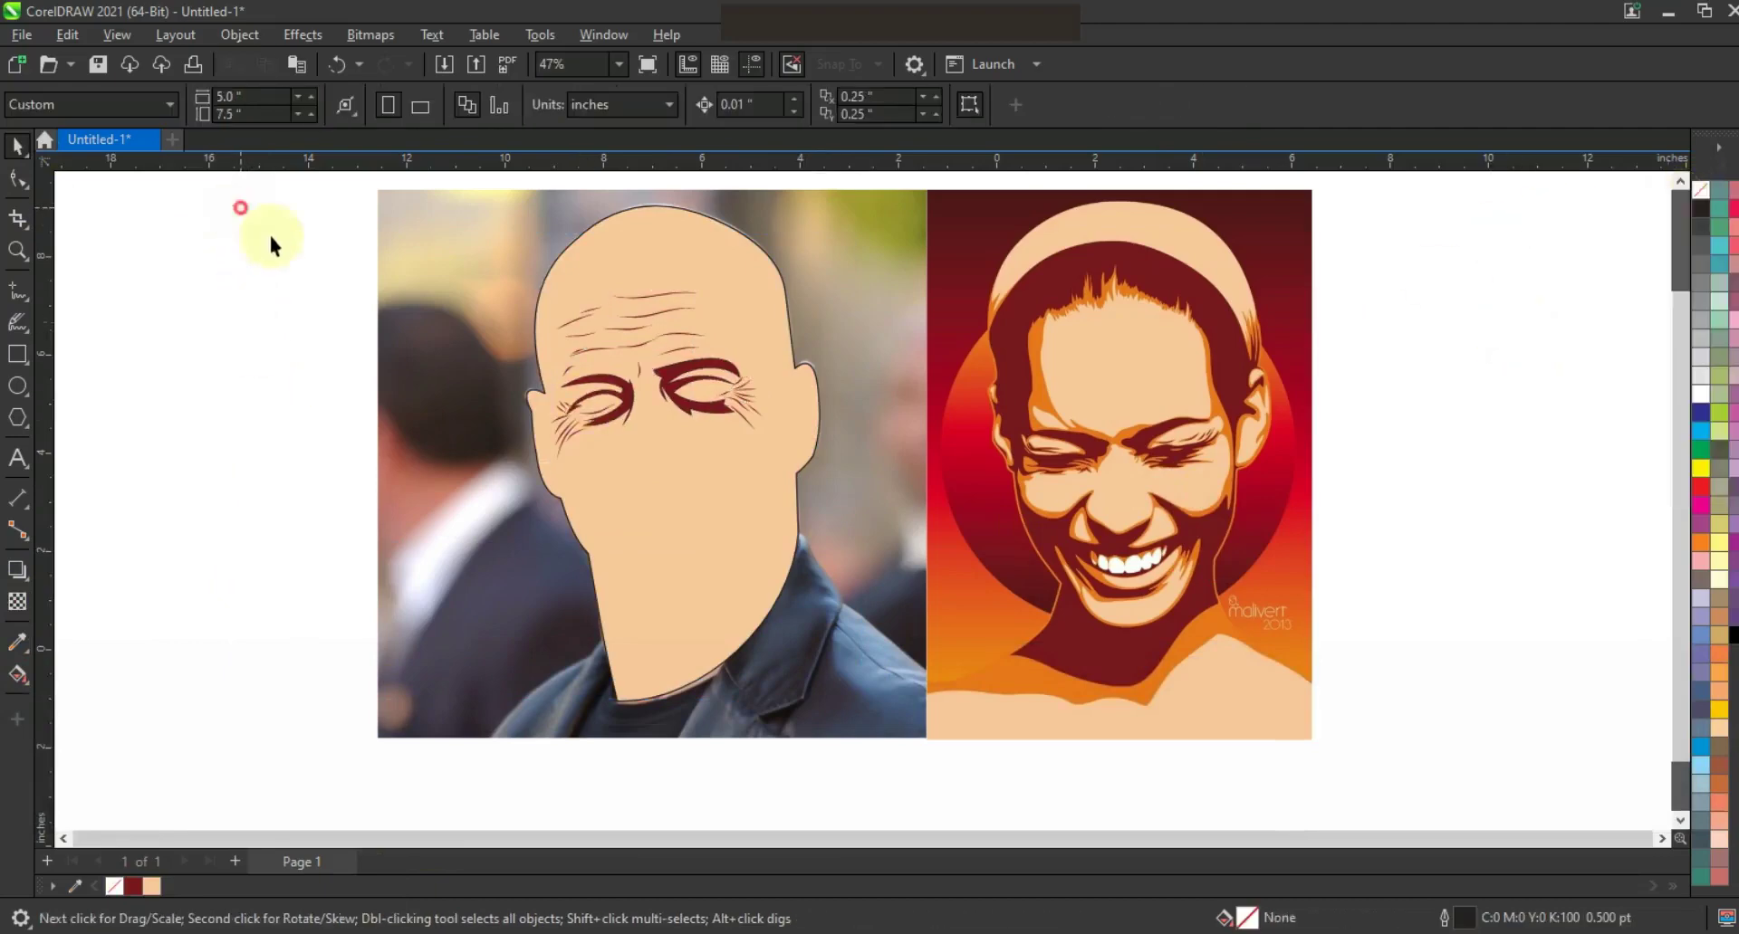
pyautogui.moveTo(843, 693); pyautogui.dragTo(842, 692)
pyautogui.keyDown('shift'); pyautogui.click(718, 504); pyautogui.keyUp('shift')
pyautogui.moveTo(718, 505); pyautogui.dragTo(407, 504)
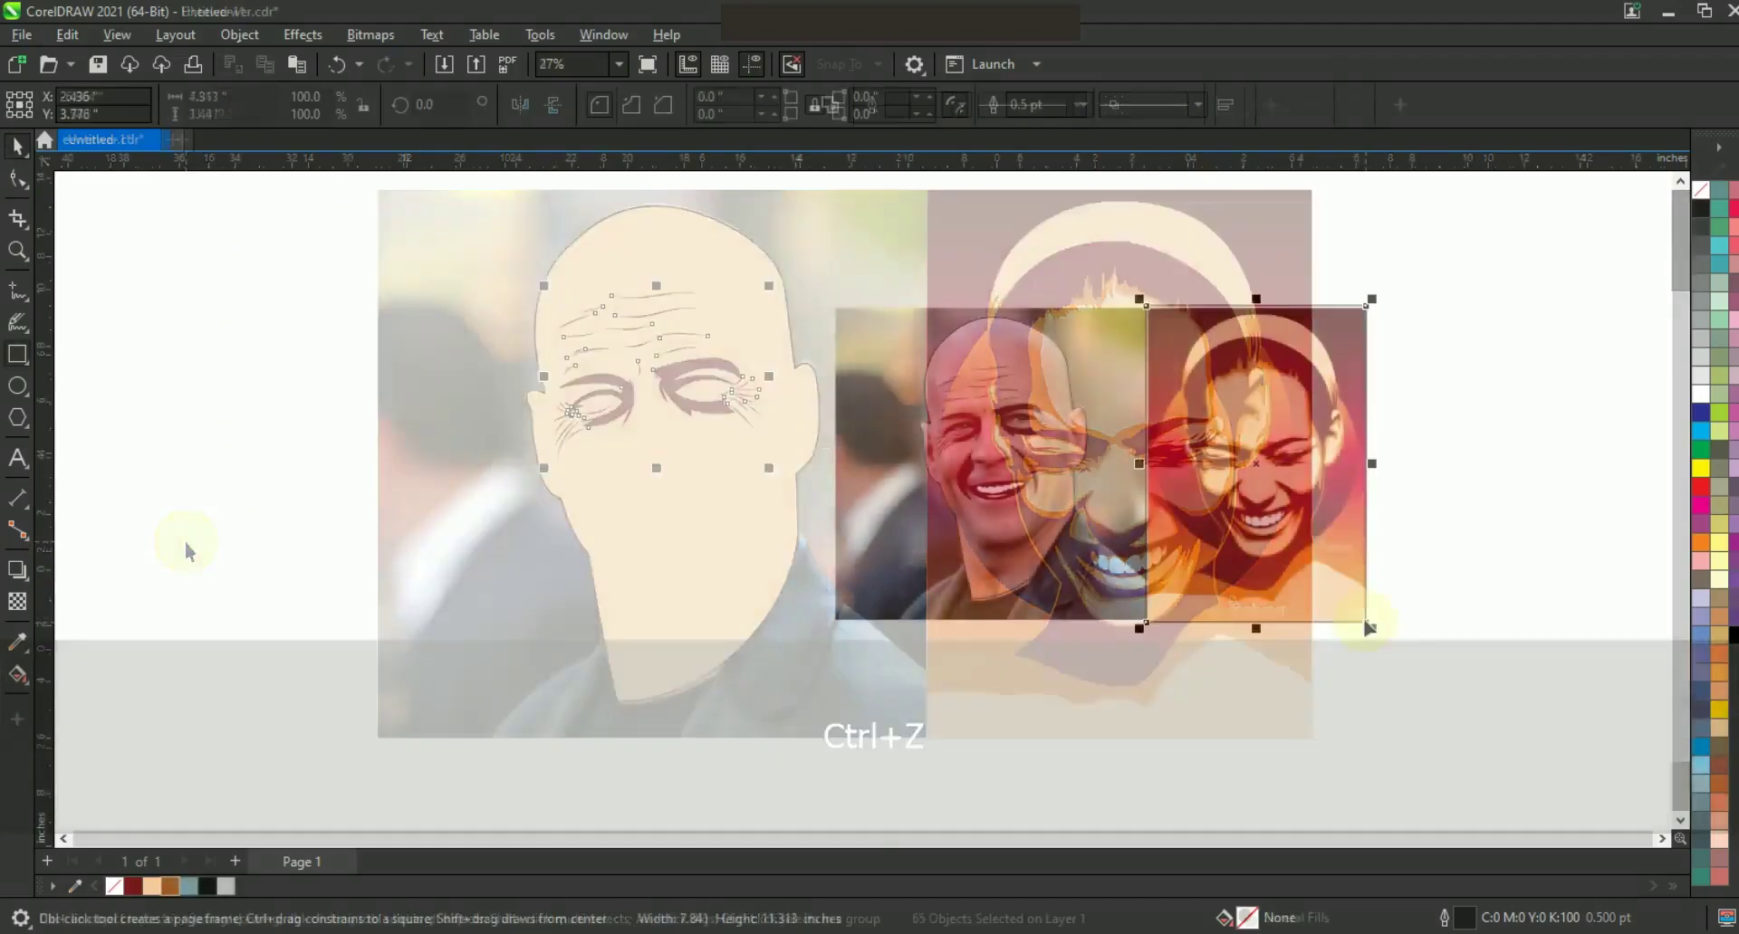
# Move the poster-sized rectangle beside the photo and fill it with the dark maroon sampled from the reference artwork's upper background
pyautogui.click(644, 437)
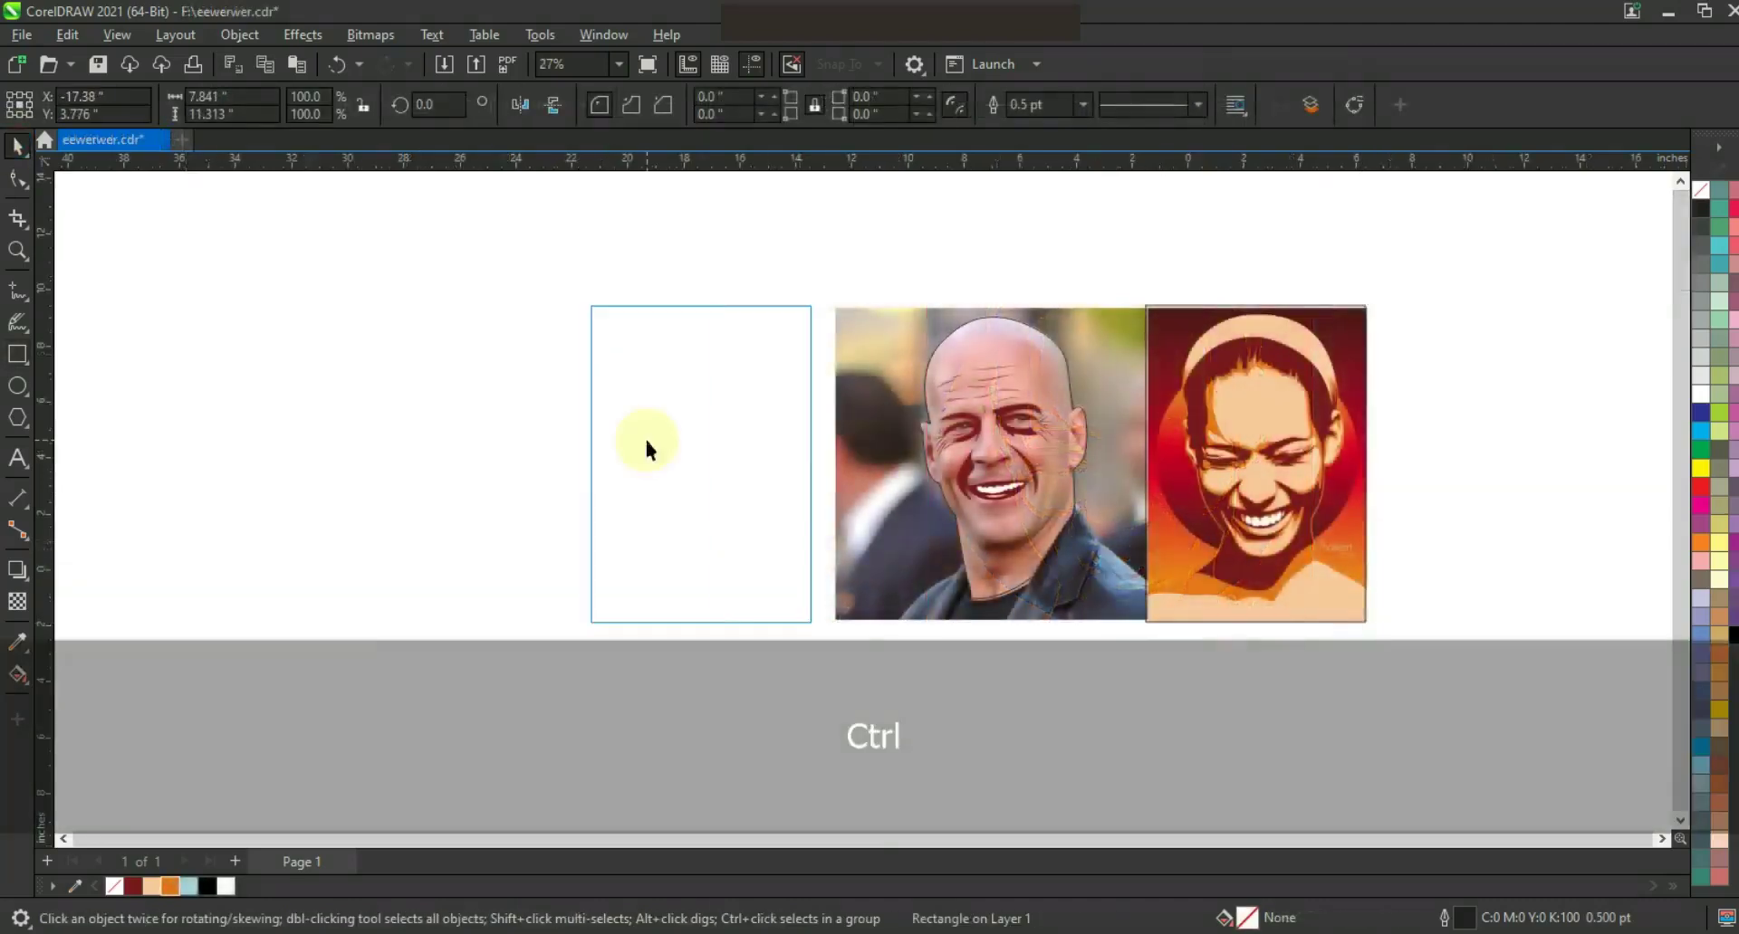
pyautogui.click(17, 641)
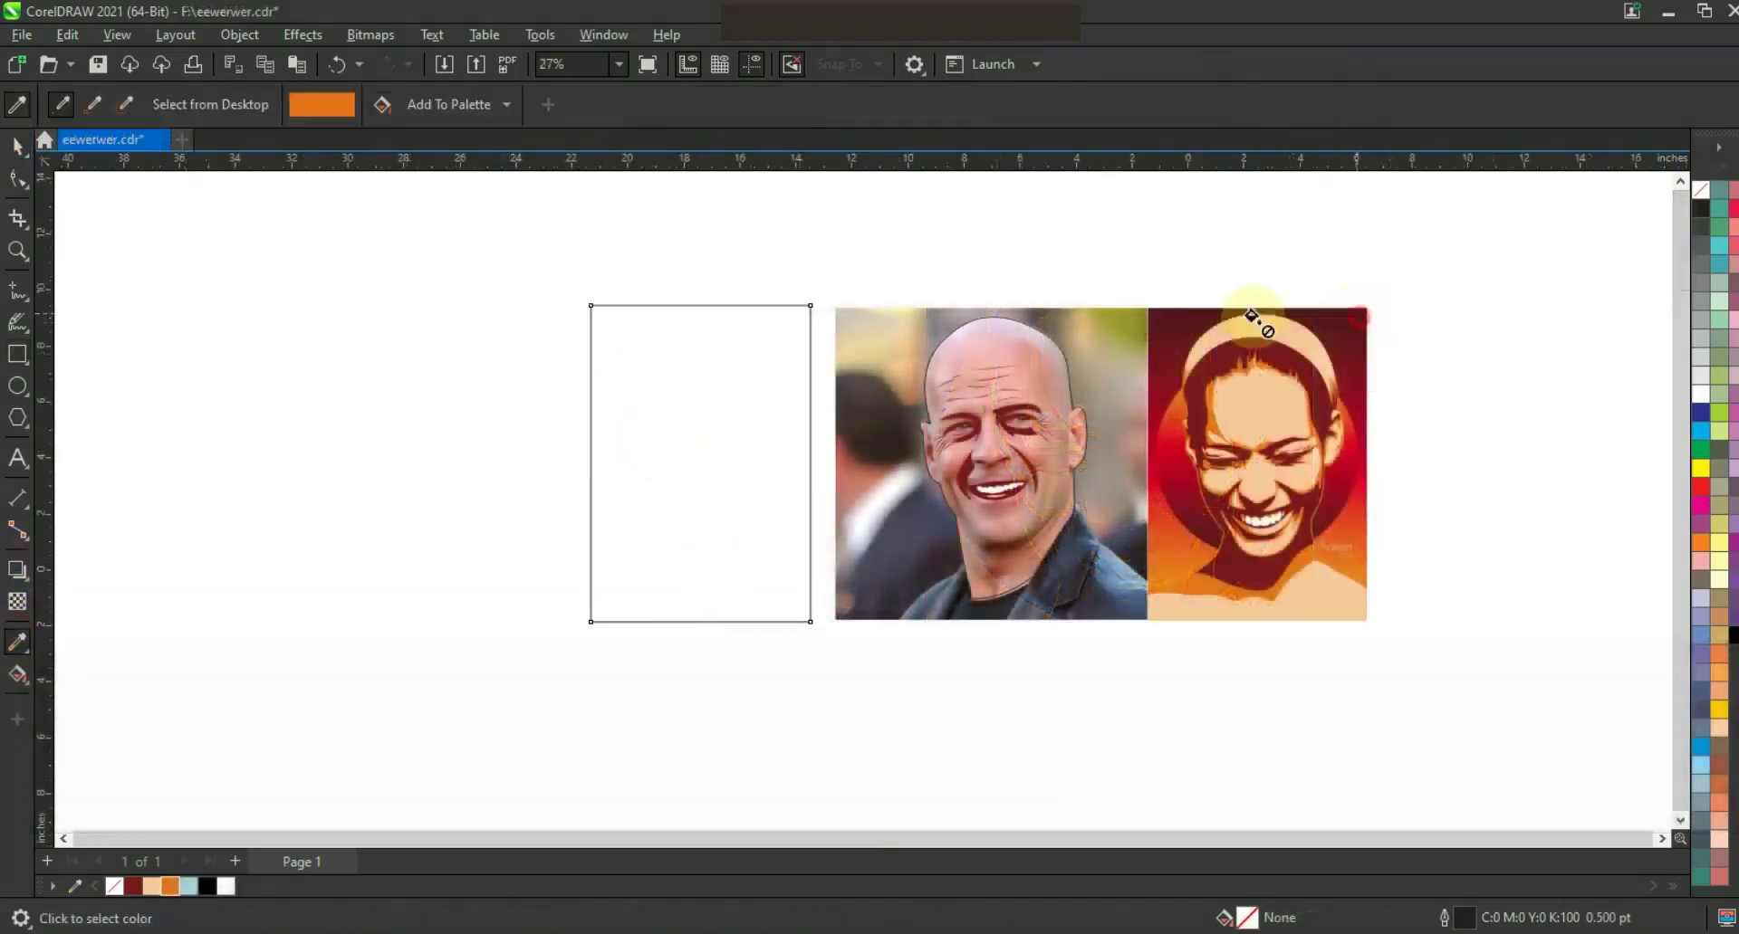
pyautogui.click(1252, 317)
pyautogui.click(715, 363)
# Give the rectangle a vertical linear fountain fill running from dark maroon through red to deep yellow
pyautogui.click(17, 145)
pyautogui.click(17, 675)
pyautogui.moveTo(714, 366); pyautogui.dragTo(714, 573)
pyautogui.moveTo(1700, 486); pyautogui.dragTo(715, 453)
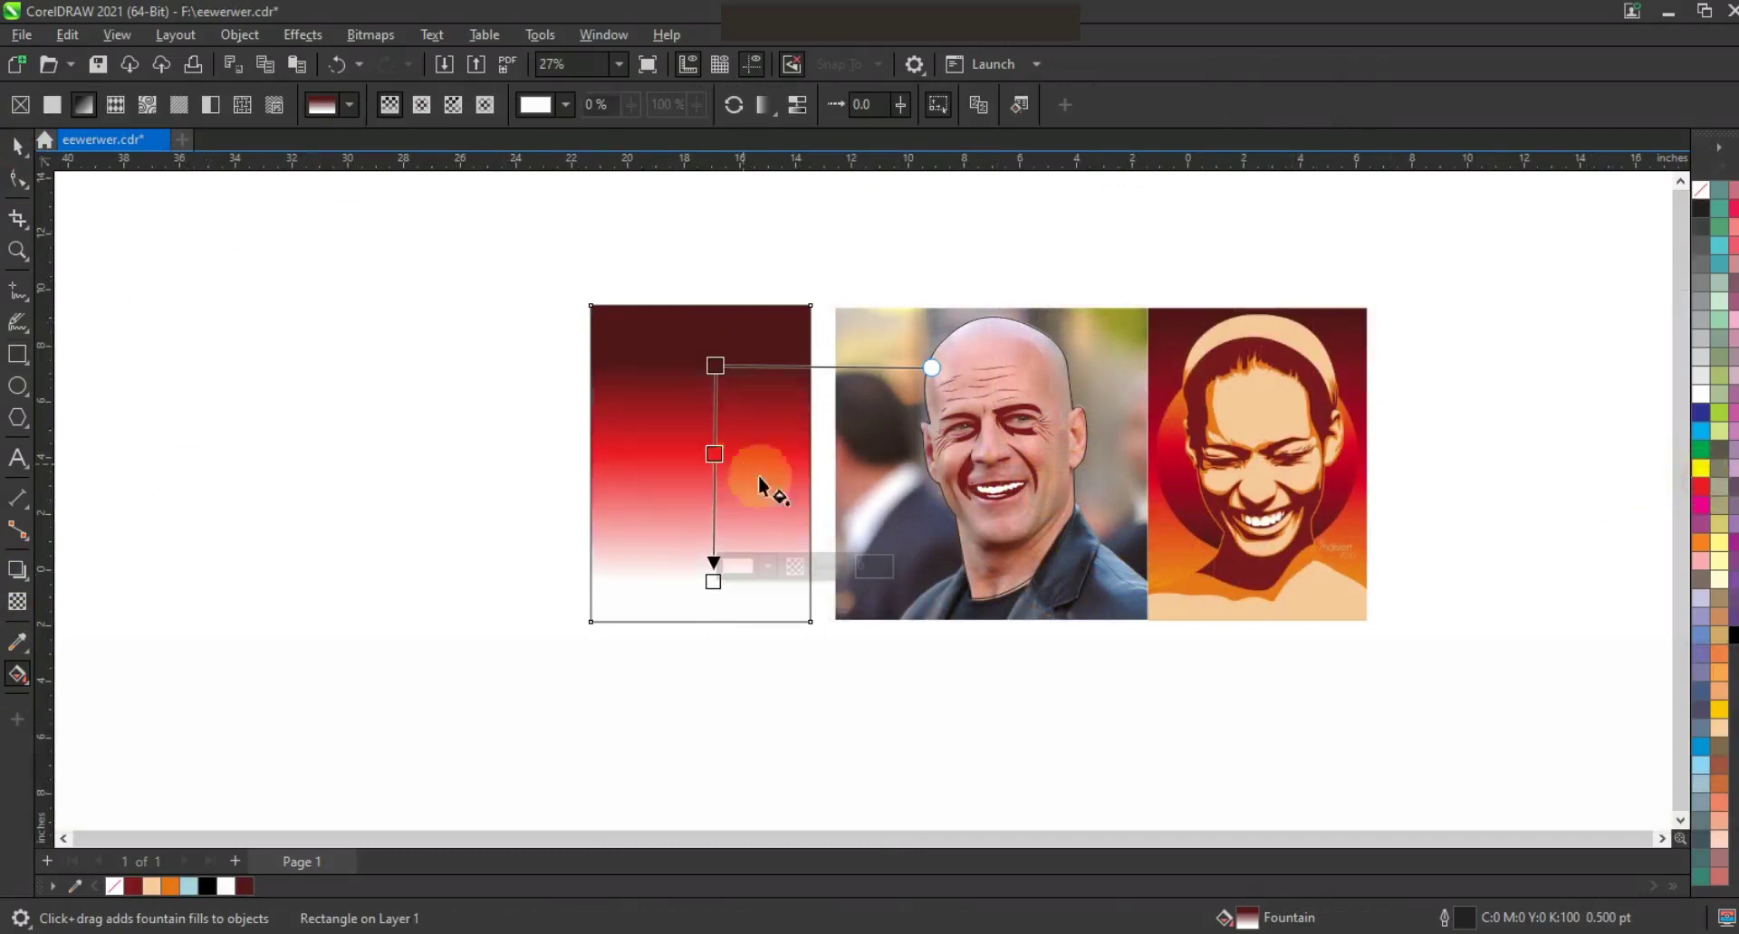
pyautogui.moveTo(1721, 706); pyautogui.dragTo(708, 638)
# Draw a circle about 7.1 in in diameter over the upper part of the gradient rectangle
pyautogui.moveTo(714, 366)
pyautogui.mouseDown()
pyautogui.moveTo(714, 336)
pyautogui.moveTo(691, 498)
pyautogui.moveTo(820, 527)
pyautogui.moveTo(823, 554)
pyautogui.moveTo(800, 538)
pyautogui.mouseUp()
pyautogui.click(17, 388)
pyautogui.press('space')
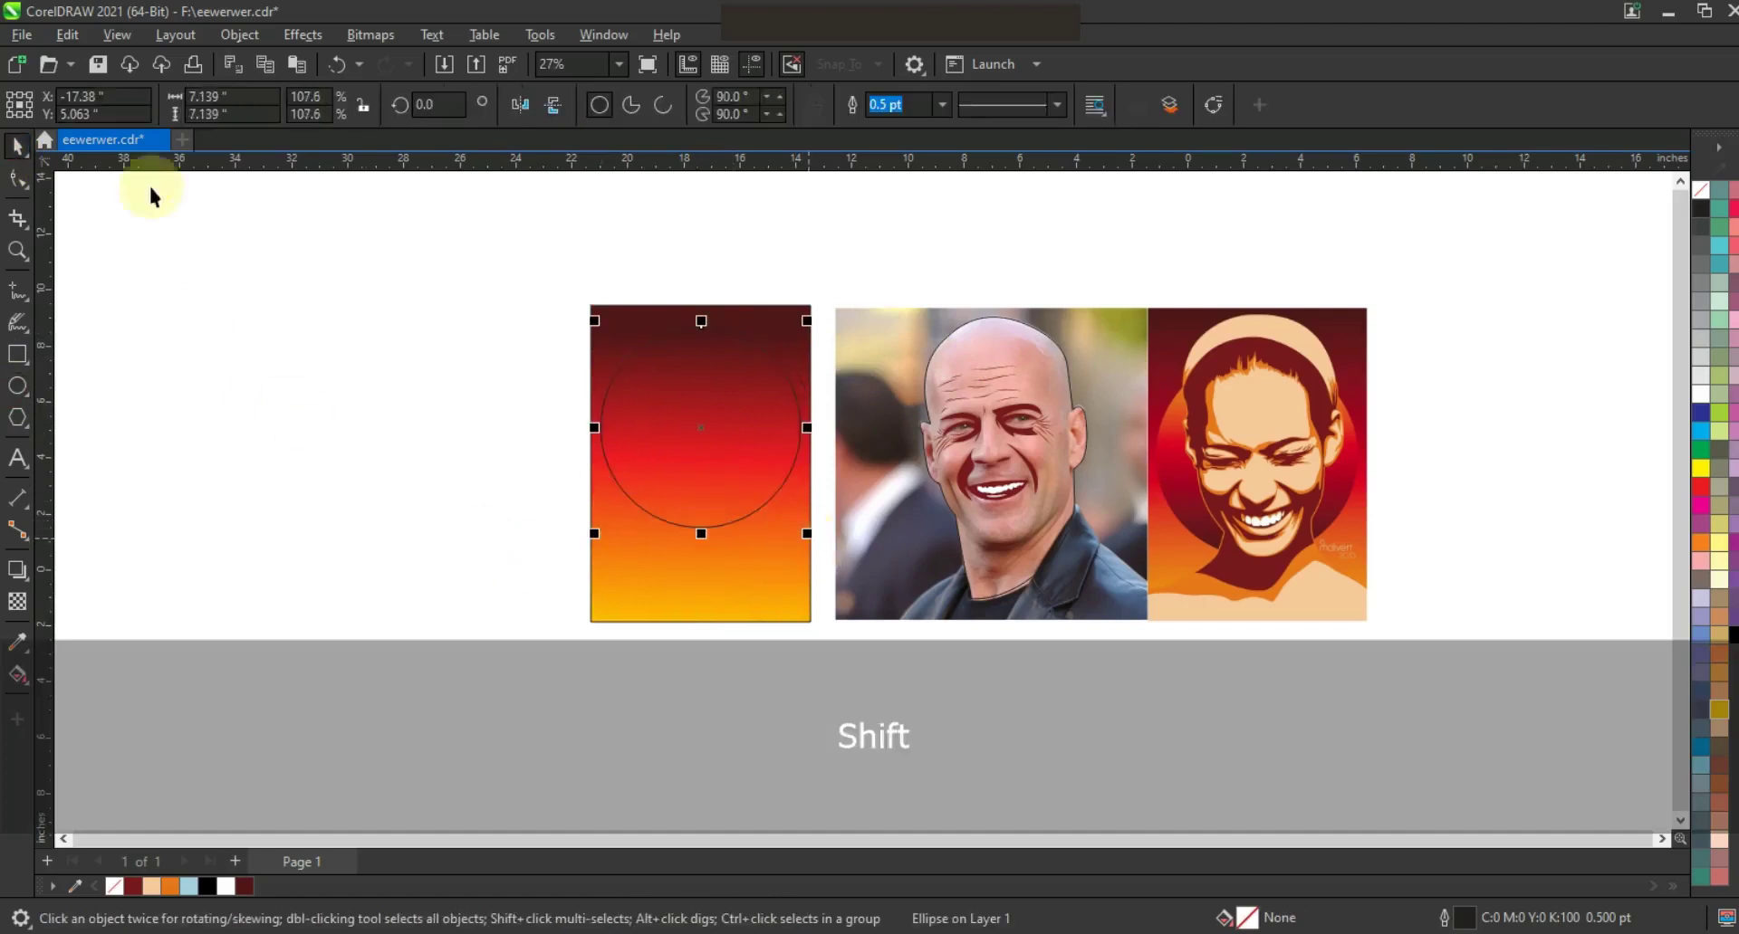
# Copy the rectangle's gradient fill onto the circle and mirror the circle vertically
pyautogui.click(68, 34)
pyautogui.click(118, 189)
pyautogui.click(851, 515)
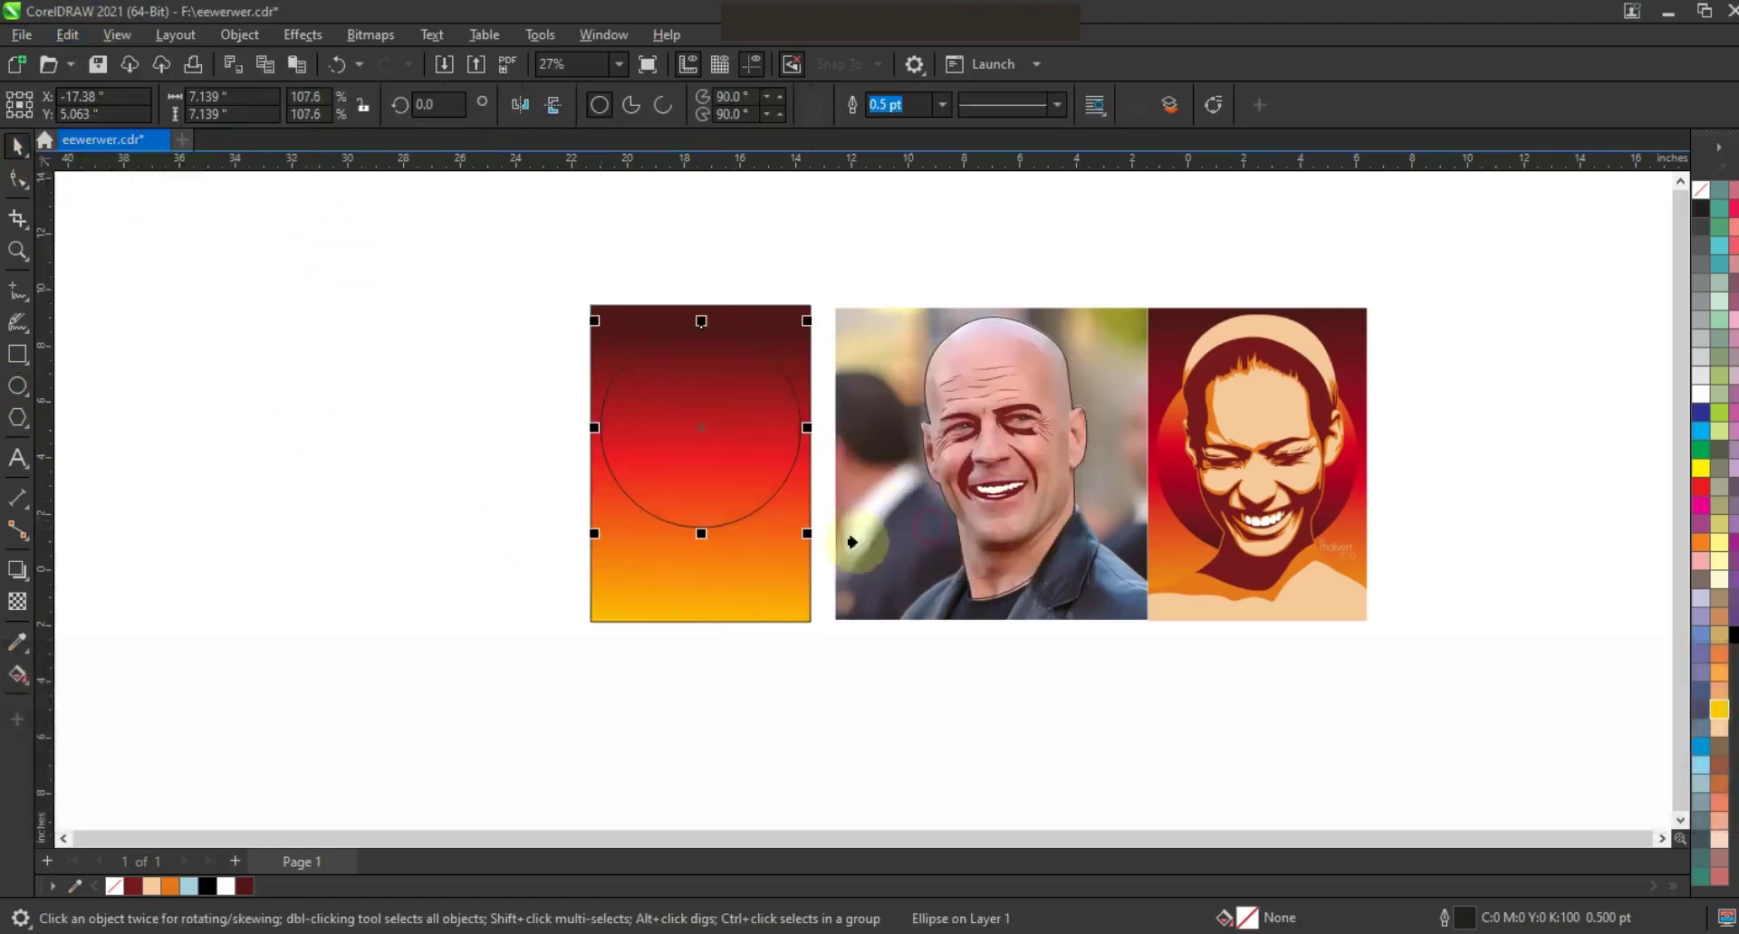
pyautogui.click(697, 602)
pyautogui.click(543, 108)
pyautogui.click(1253, 230)
# Bring the traced portrait pieces to the front and move them onto the gradient background
pyautogui.moveTo(835, 283)
pyautogui.mouseDown()
pyautogui.moveTo(1127, 619)
pyautogui.moveTo(1131, 597)
pyautogui.mouseUp()
pyautogui.hotkey('shift', 'pageup')
pyautogui.moveTo(993, 456); pyautogui.dragTo(686, 459)
pyautogui.press('Escape')
# Fill the moved head shape with the light skin tone and compare the composition with the photo and reference
pyautogui.click(664, 584)
pyautogui.click(151, 887)
pyautogui.click(456, 625)
pyautogui.moveTo(473, 264); pyautogui.dragTo(1423, 635)
pyautogui.hotkey('shift', 'F2')
pyautogui.press('Escape')
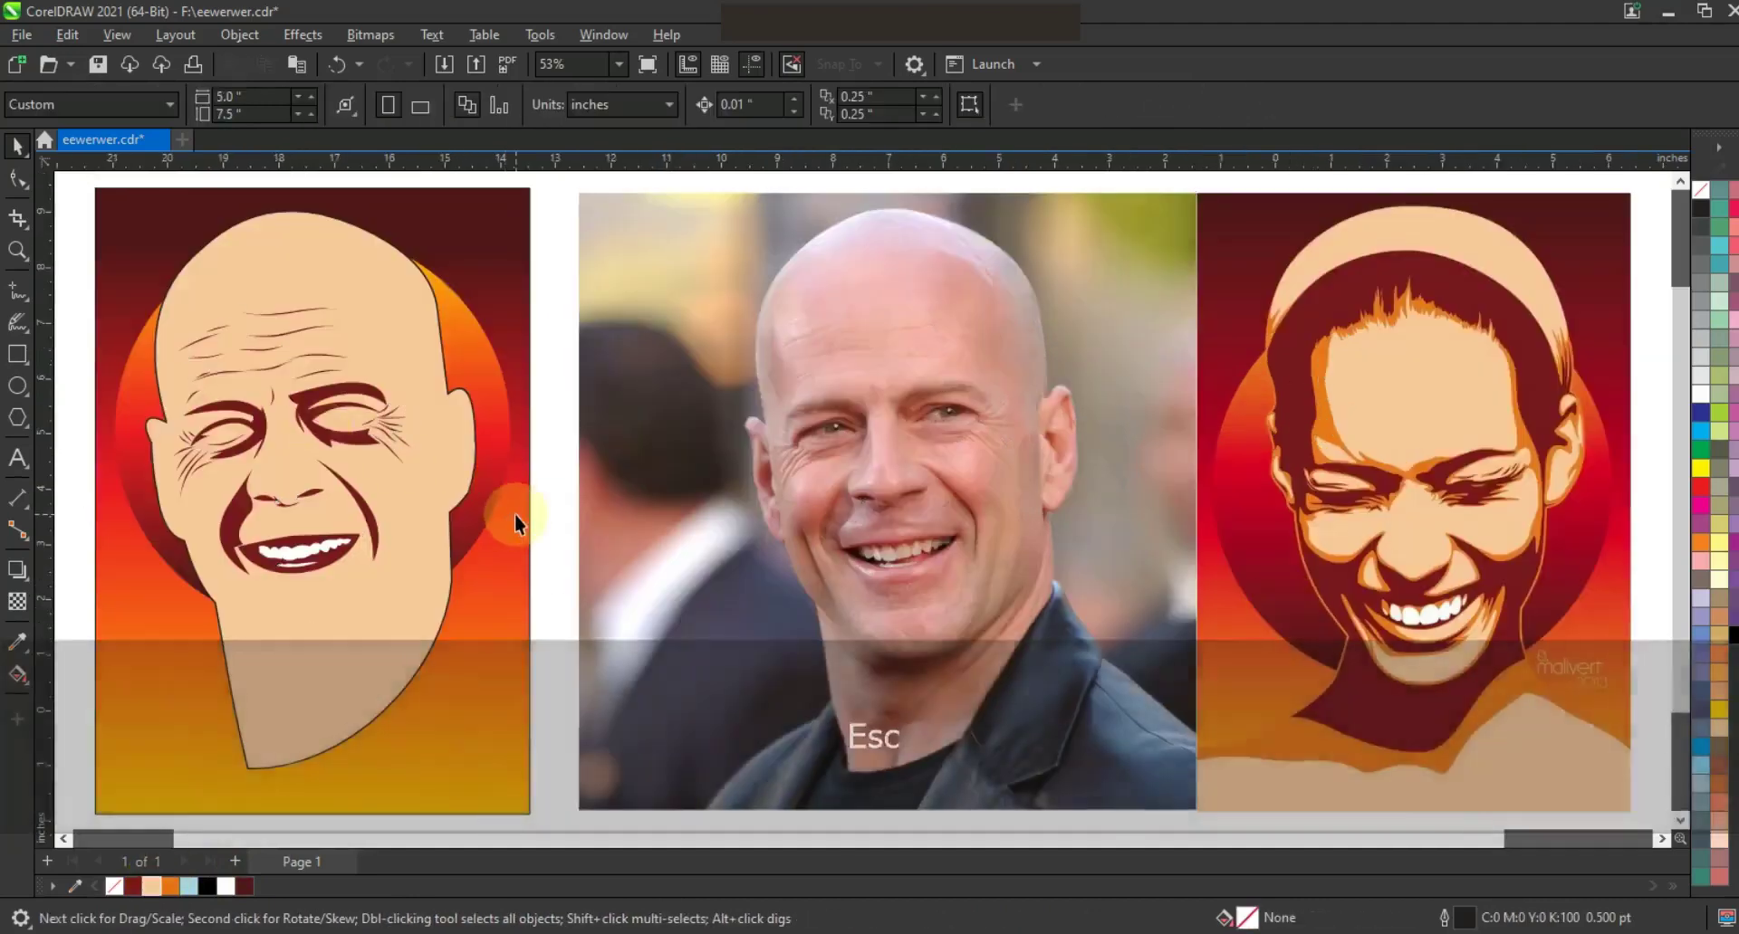
# Undo the head shape's fill and the portrait's move onto the gradient background
pyautogui.hotkey('ctrl', 'z')
pyautogui.hotkey('ctrl', 'z')
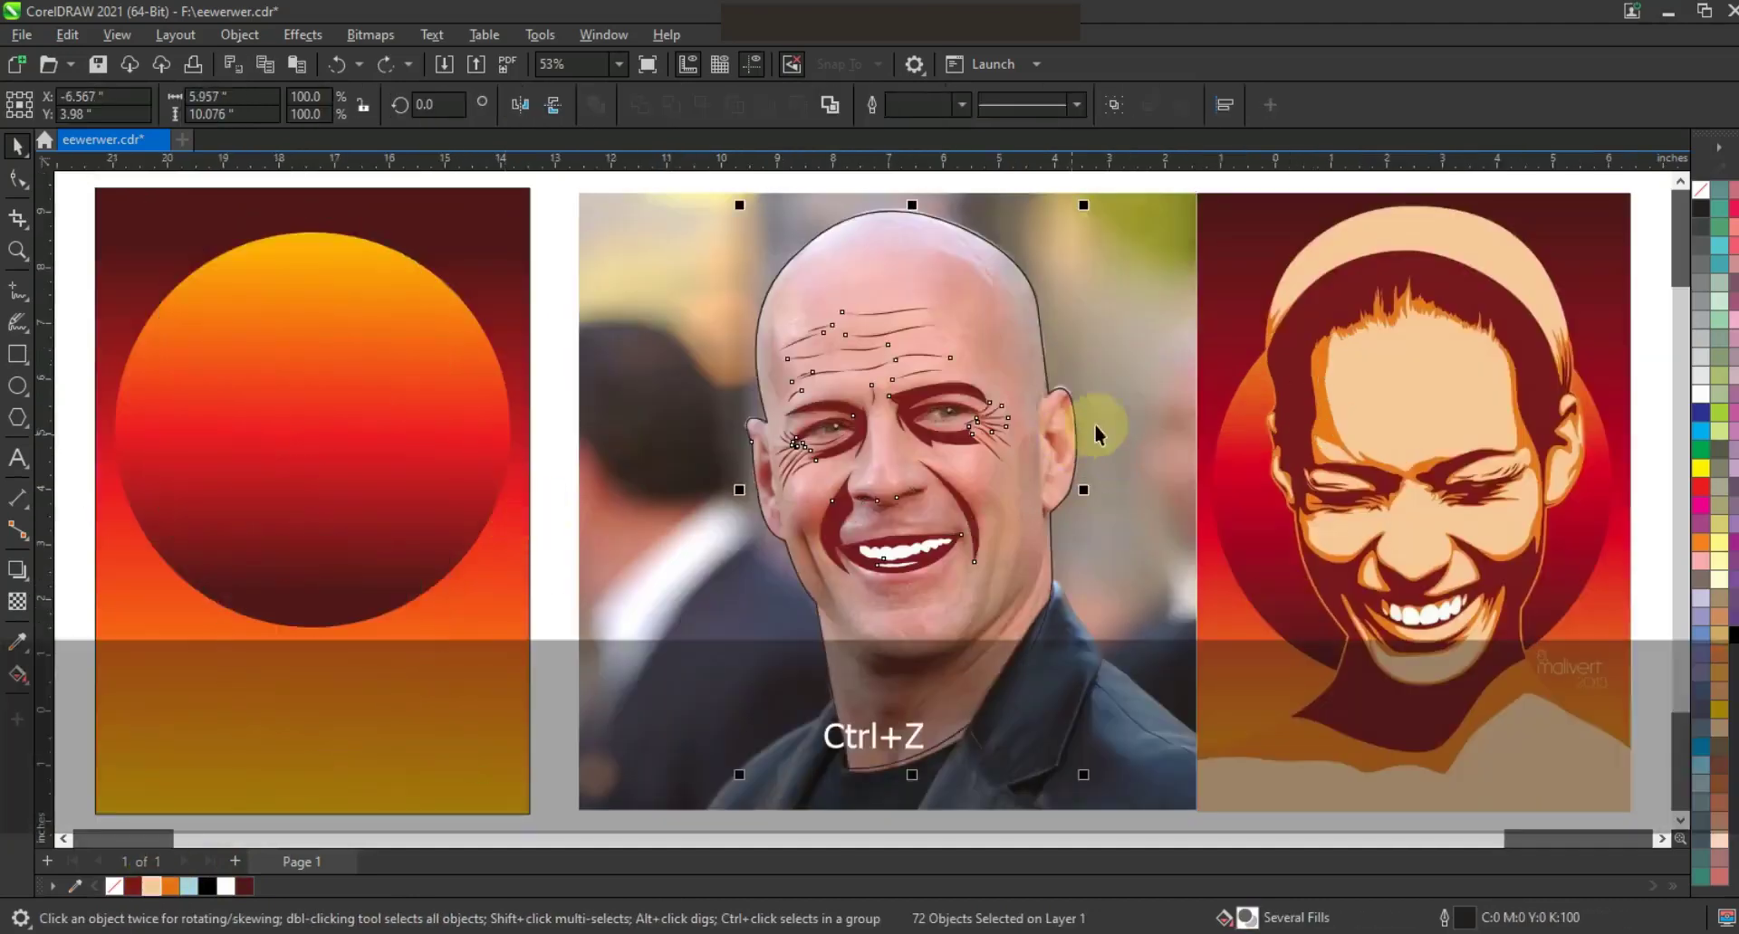
pyautogui.press('Escape')
# Start a straight-segment shadow outline under the chin and zigzag it along the right jaw in three upward spikes
pyautogui.scroll(-1, 1095, 434)
pyautogui.click(17, 250)
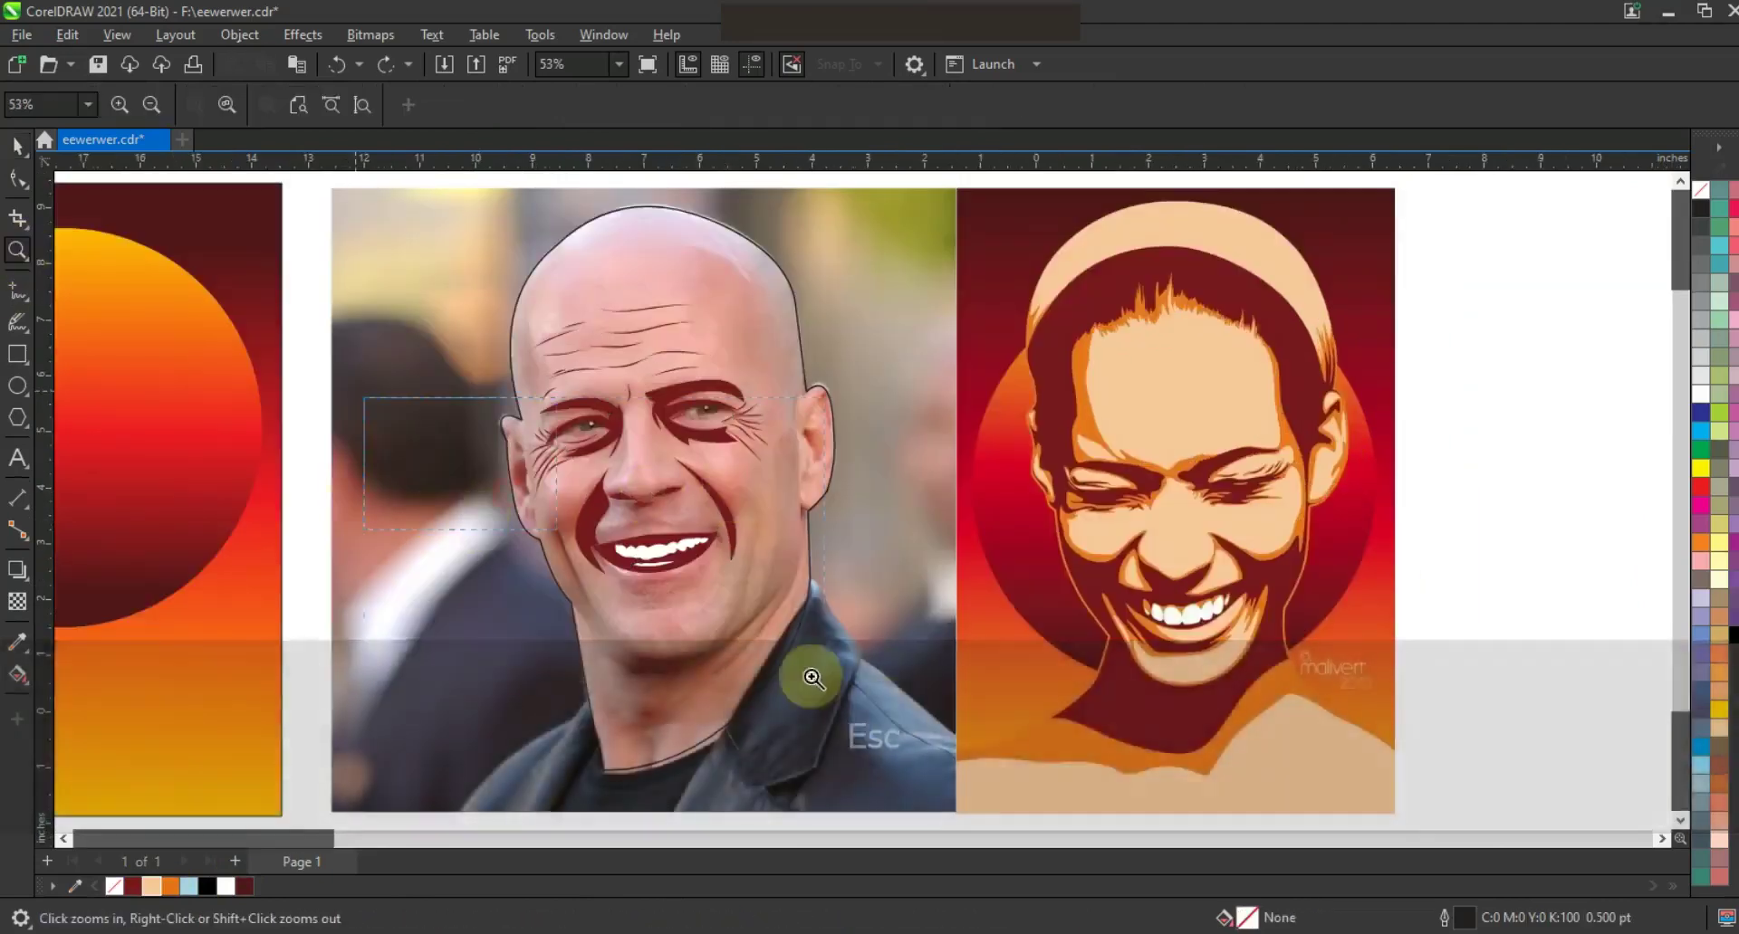
pyautogui.click(820, 652)
pyautogui.click(684, 616)
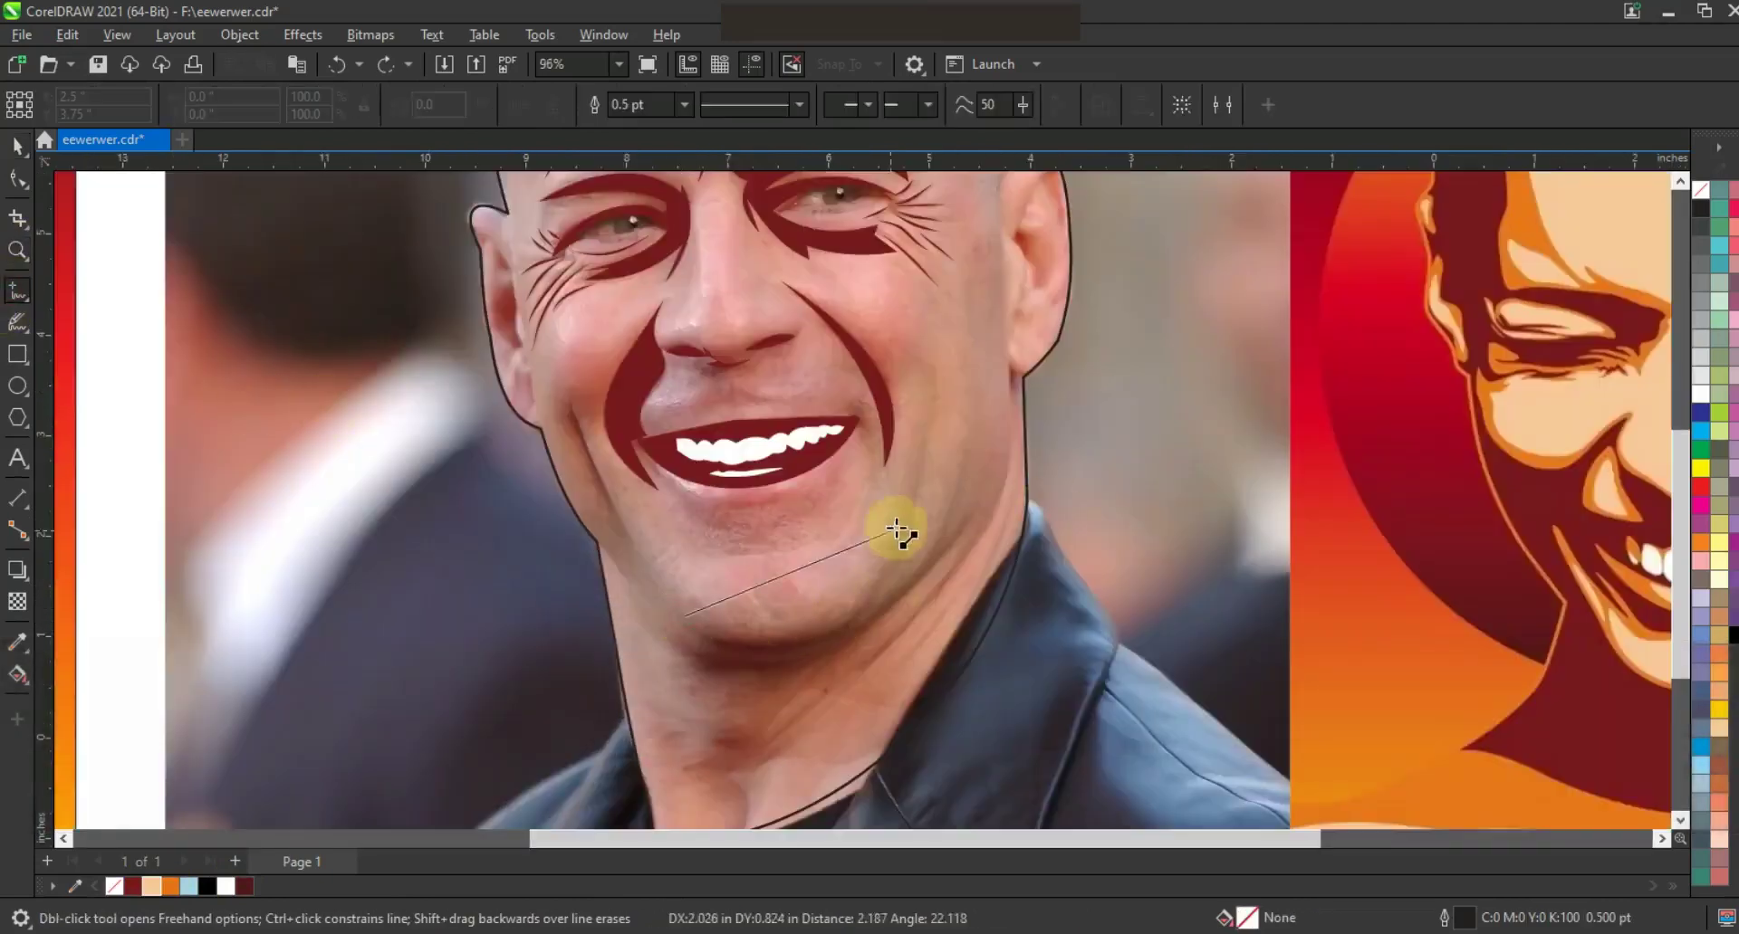
pyautogui.click(934, 385)
pyautogui.hotkey('ctrl', 'z')
pyautogui.press('space')
pyautogui.press('space')
pyautogui.click(852, 618)
pyautogui.click(970, 424)
pyautogui.click(931, 555)
pyautogui.click(991, 470)
# Continue the chin shadow outline down the neck in pointed spikes and back towards the chin's left side
pyautogui.click(763, 735)
pyautogui.click(829, 661)
pyautogui.click(704, 779)
pyautogui.click(746, 712)
pyautogui.click(649, 632)
# Convert the chin shadow's segments to curves, bend them along the jaw and neck, and fill the shape with dark maroon
pyautogui.click(15, 178)
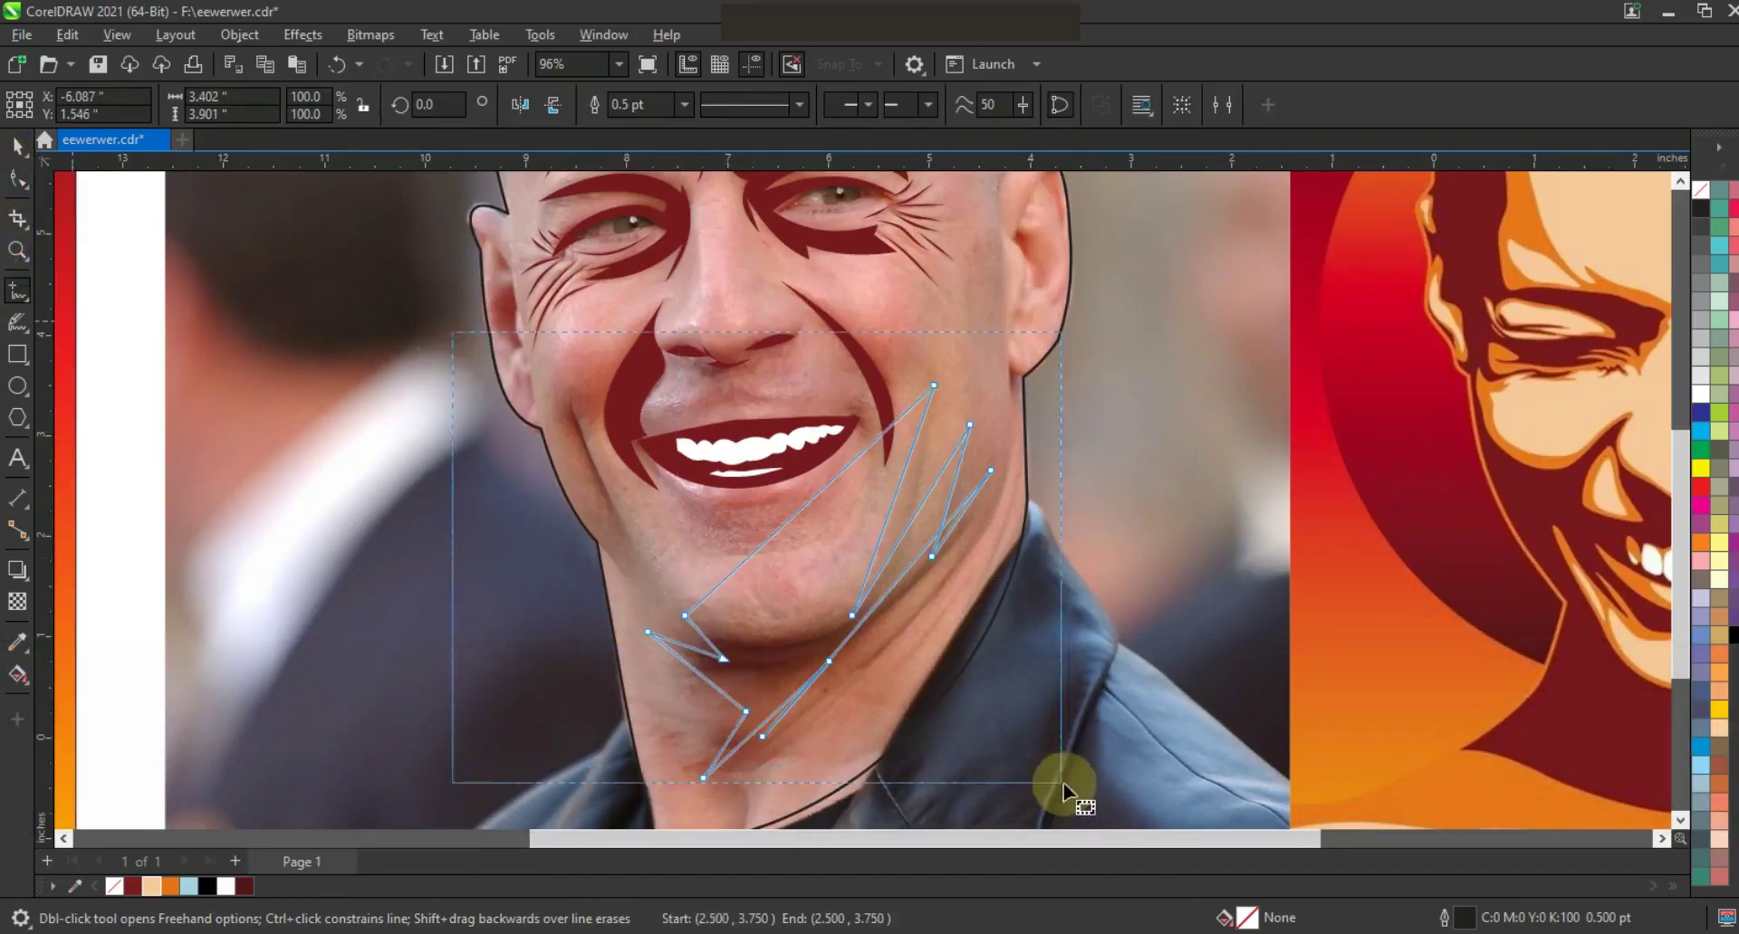
pyautogui.click(334, 106)
pyautogui.moveTo(874, 623); pyautogui.dragTo(896, 638)
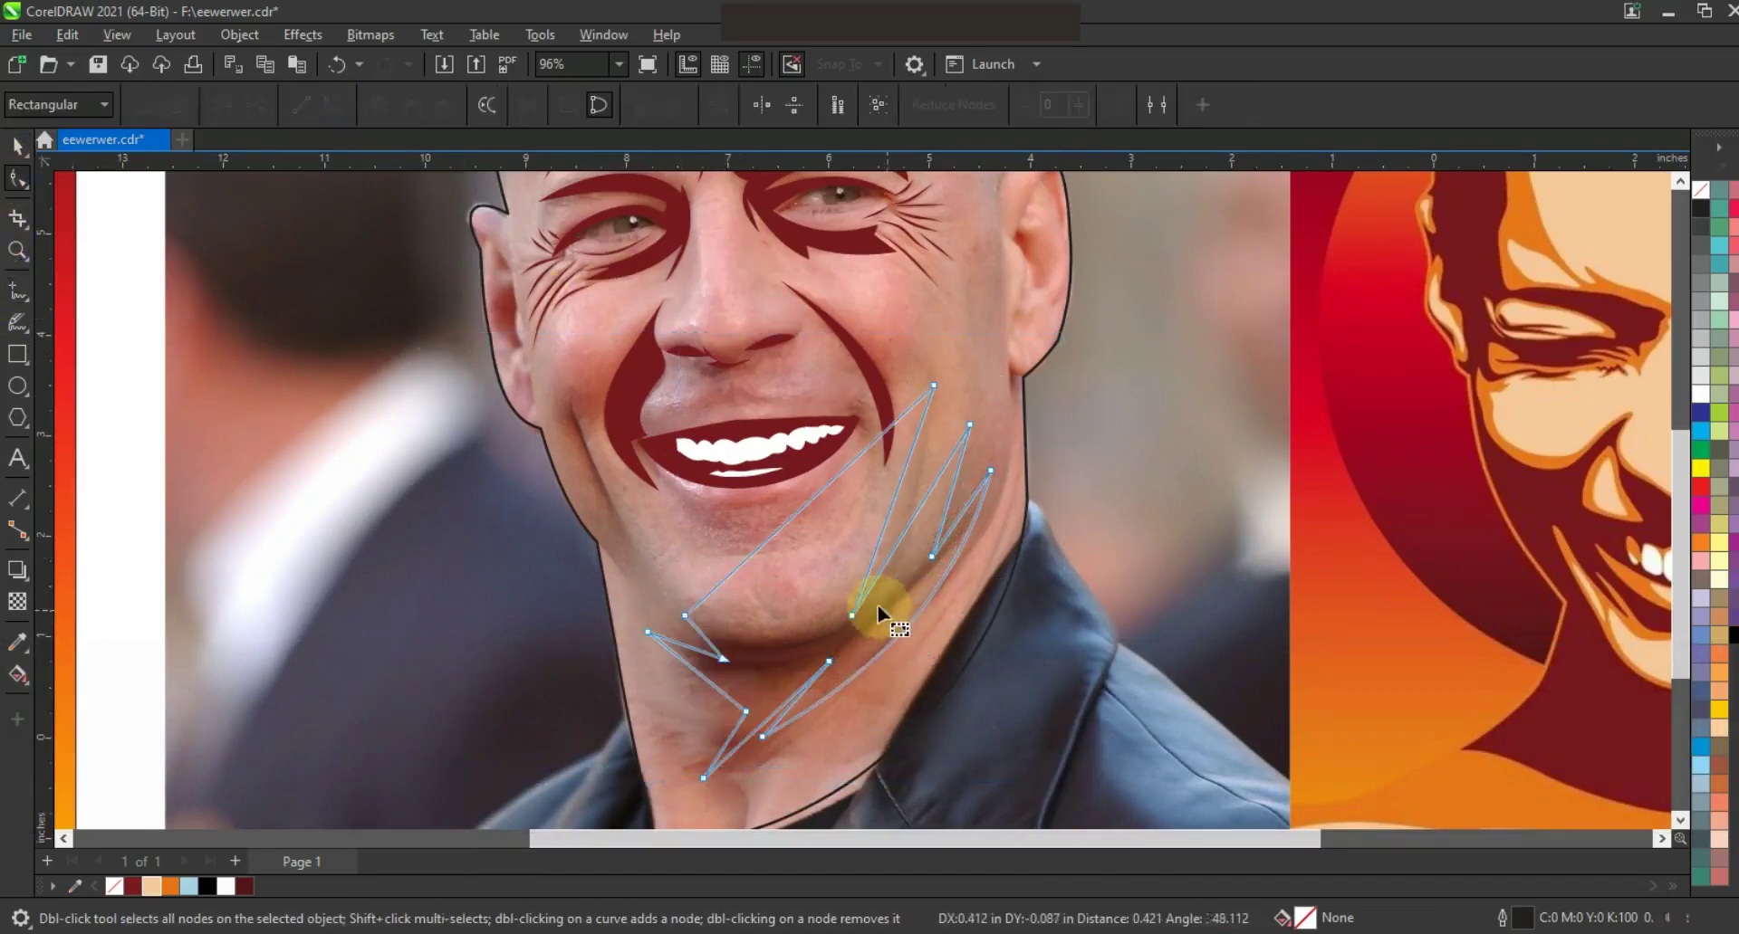
pyautogui.moveTo(953, 526); pyautogui.dragTo(928, 528)
pyautogui.moveTo(731, 735); pyautogui.dragTo(740, 744)
pyautogui.moveTo(698, 673); pyautogui.dragTo(698, 696)
pyautogui.moveTo(705, 637); pyautogui.dragTo(695, 643)
pyautogui.moveTo(767, 544); pyautogui.dragTo(777, 558)
pyautogui.moveTo(891, 519); pyautogui.dragTo(838, 595)
# Draw a closed, narrow two-pointed shadow outline on the neck below the right ear, using straight segments
pyautogui.press('F3')
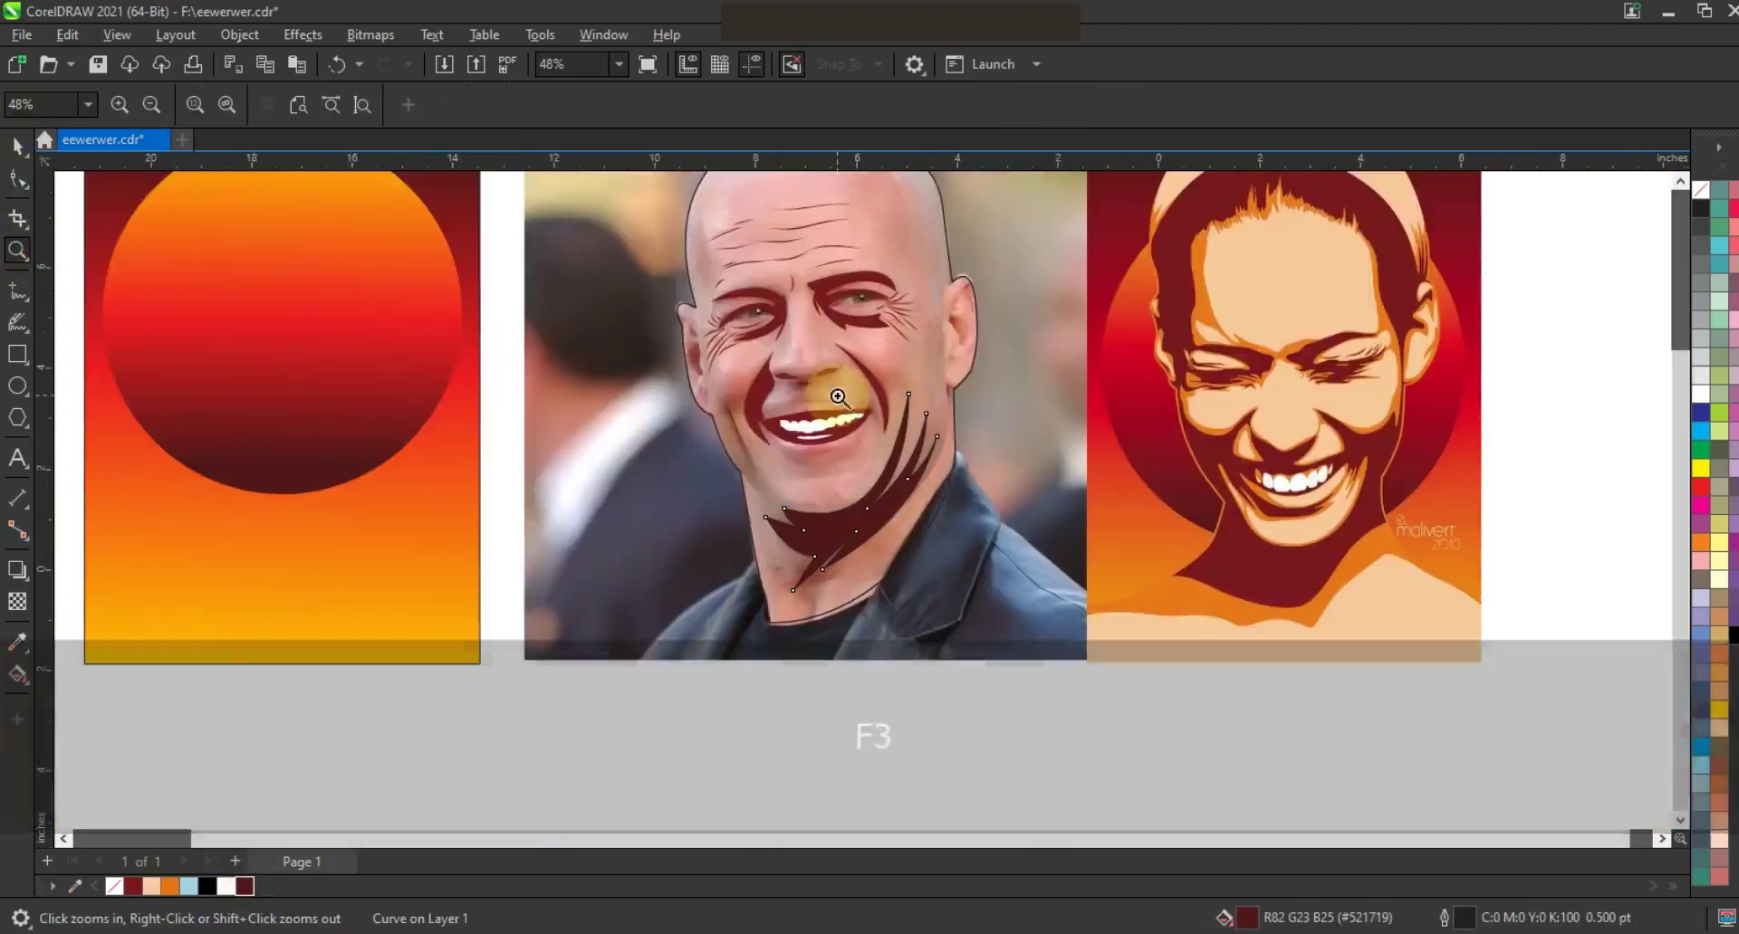
pyautogui.click(997, 538)
pyautogui.click(16, 292)
pyautogui.click(948, 392)
pyautogui.click(863, 658)
pyautogui.click(951, 457)
pyautogui.click(906, 650)
pyautogui.click(960, 475)
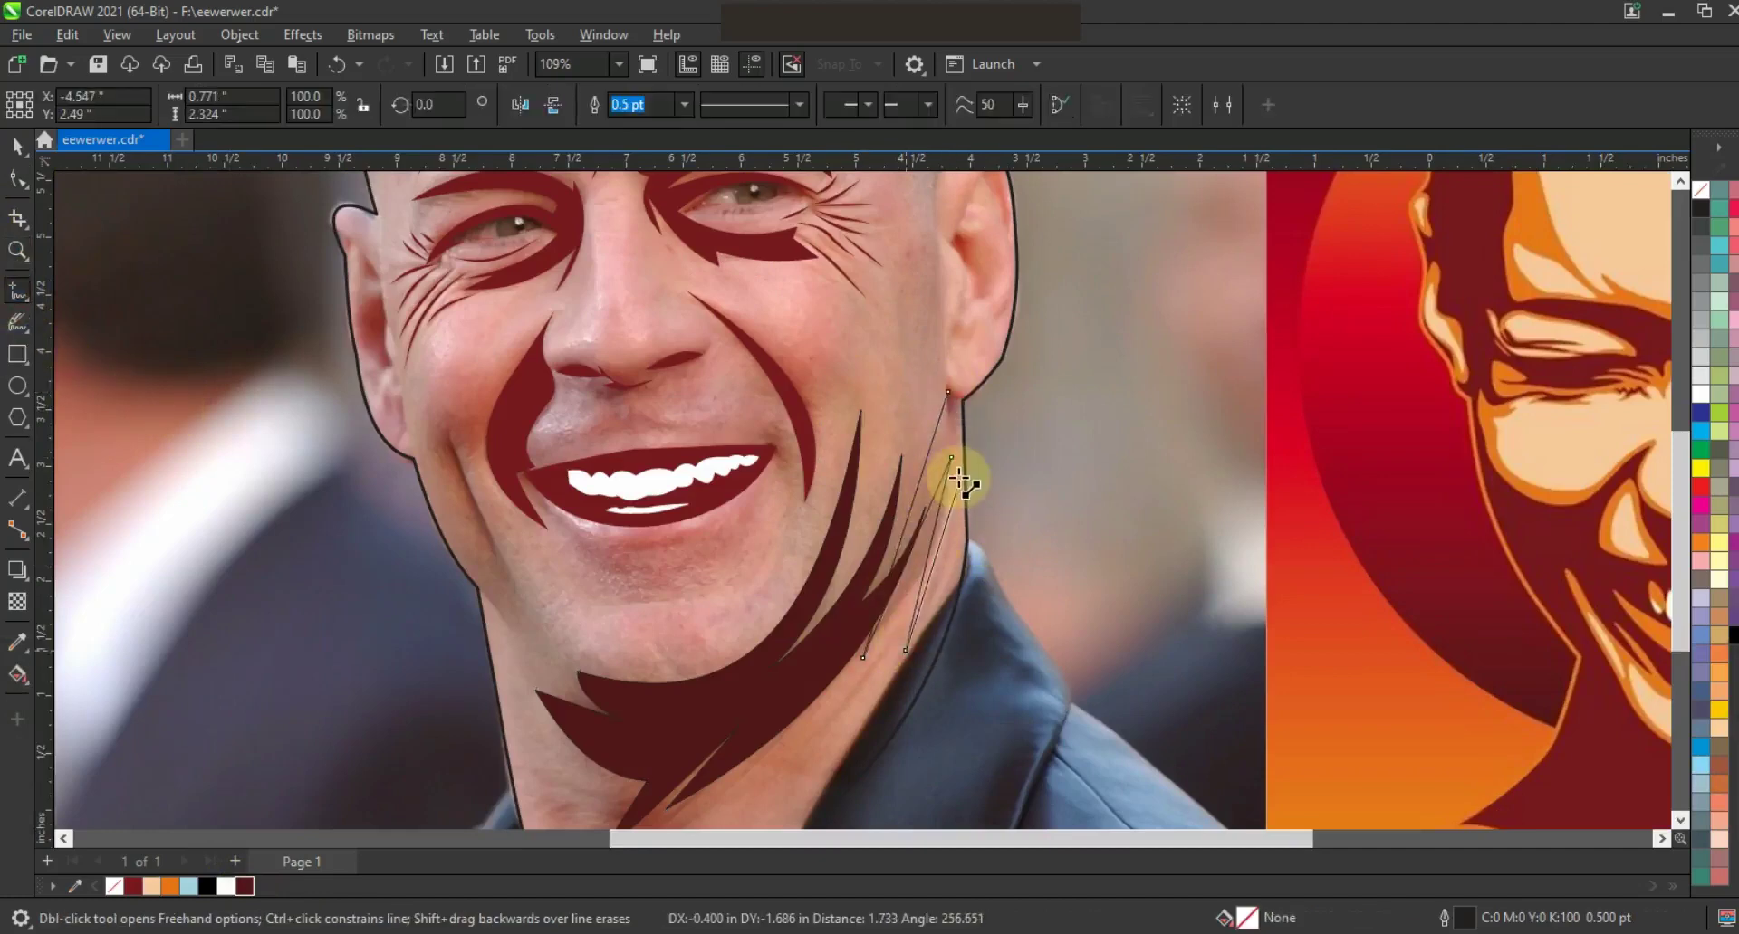
pyautogui.click(948, 392)
# Convert the neck shadow's segments to curves and move its top and side nodes onto the head outline
pyautogui.press('F10')
pyautogui.hotkey('shift', 'F2')
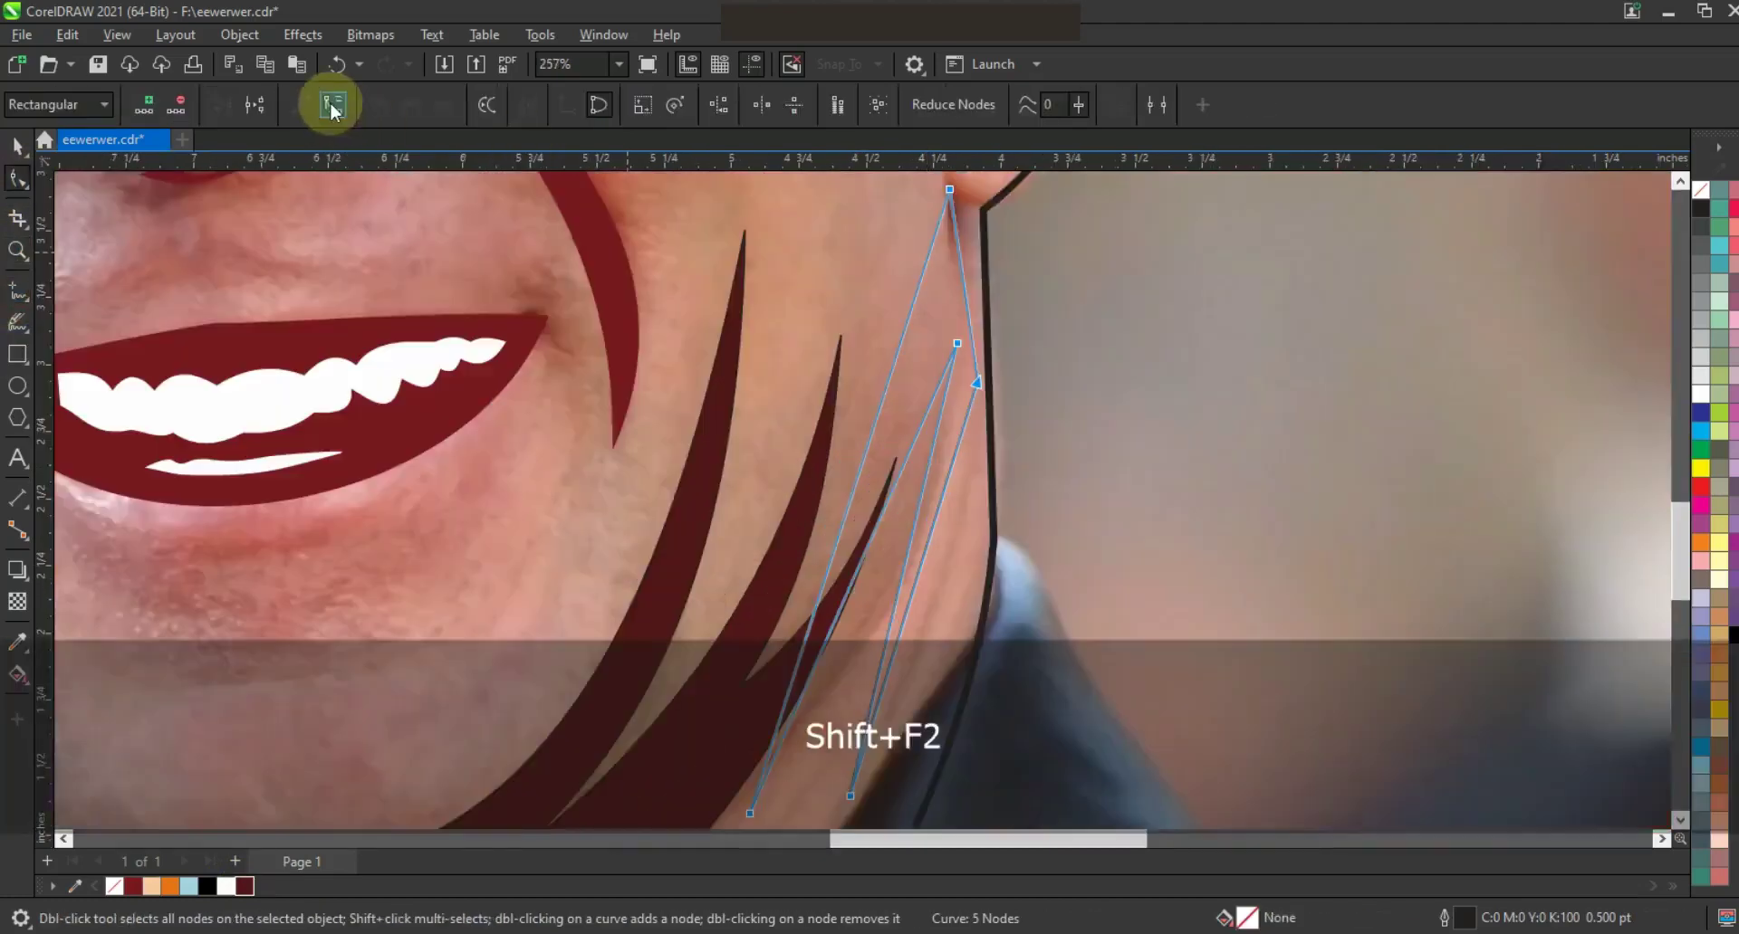
pyautogui.moveTo(949, 192); pyautogui.dragTo(976, 203)
pyautogui.moveTo(977, 381); pyautogui.dragTo(989, 383)
# Bend the neck shadow's edges into tapered spikes, lower its inner notch, fill it with dark maroon and deselect it
pyautogui.click(932, 560)
pyautogui.moveTo(934, 561); pyautogui.dragTo(957, 572)
pyautogui.moveTo(921, 498); pyautogui.dragTo(951, 517)
pyautogui.click(907, 462)
pyautogui.moveTo(910, 464)
pyautogui.mouseDown()
pyautogui.moveTo(929, 482)
pyautogui.moveTo(908, 471)
pyautogui.mouseUp()
pyautogui.click(958, 345)
pyautogui.moveTo(963, 360); pyautogui.dragTo(951, 590)
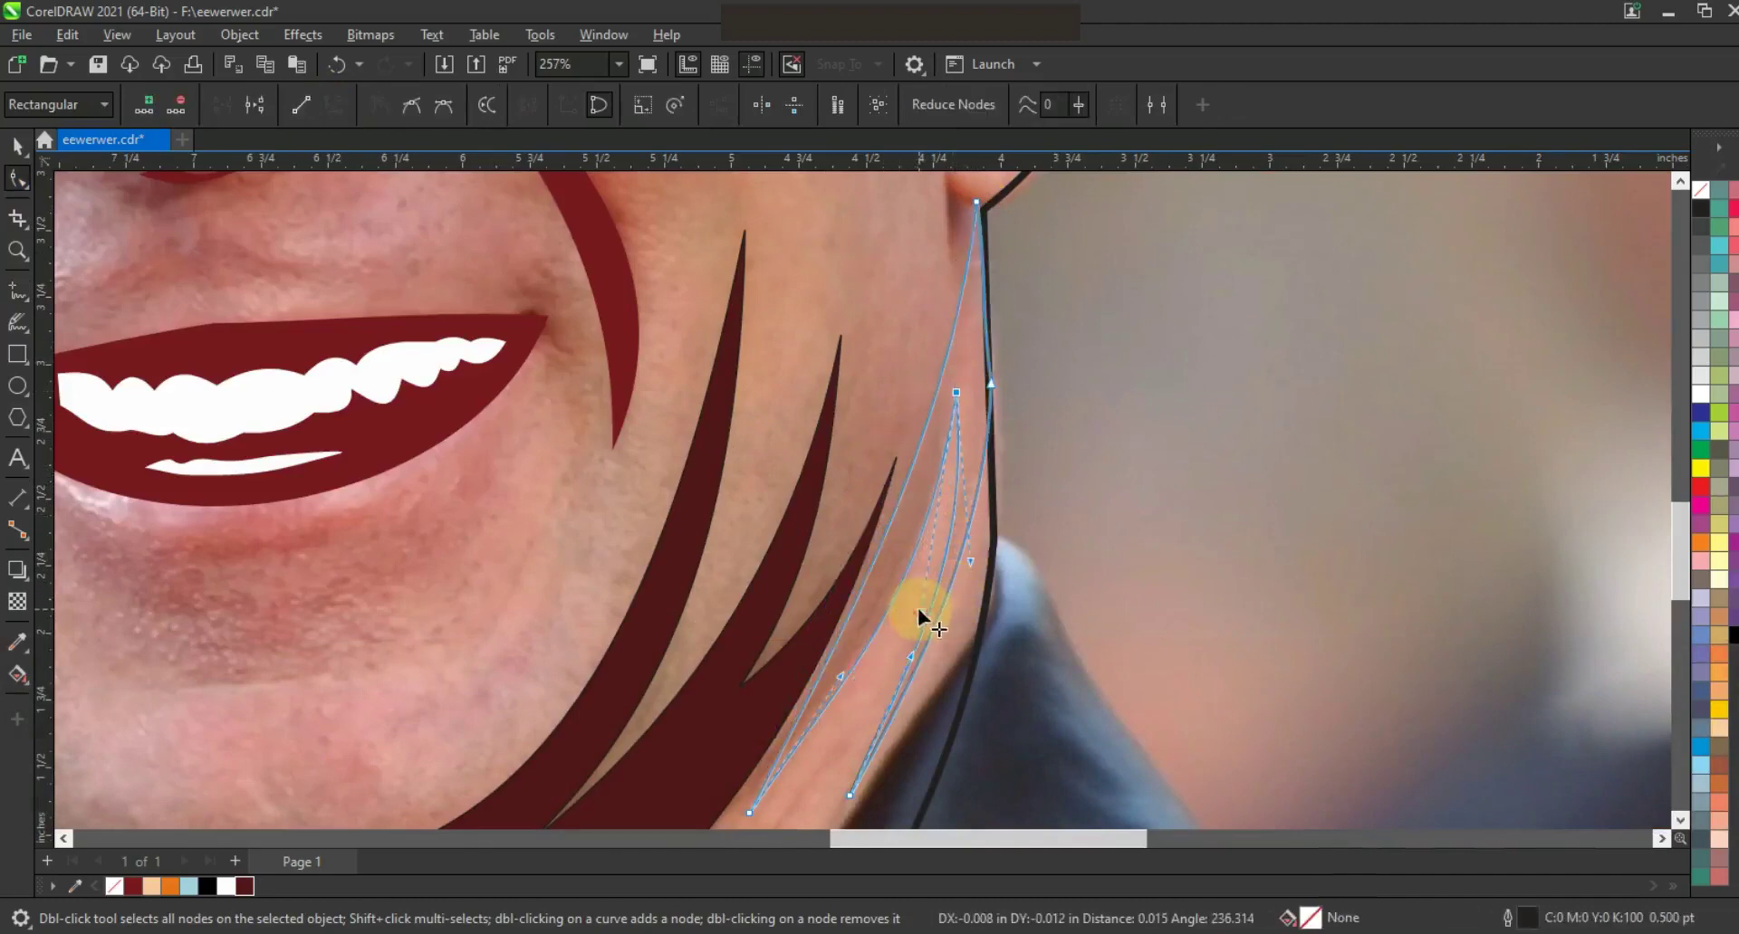
pyautogui.press('space')
pyautogui.press('F3')
pyautogui.press('F3')
pyautogui.press('F3')
pyautogui.press('Escape')
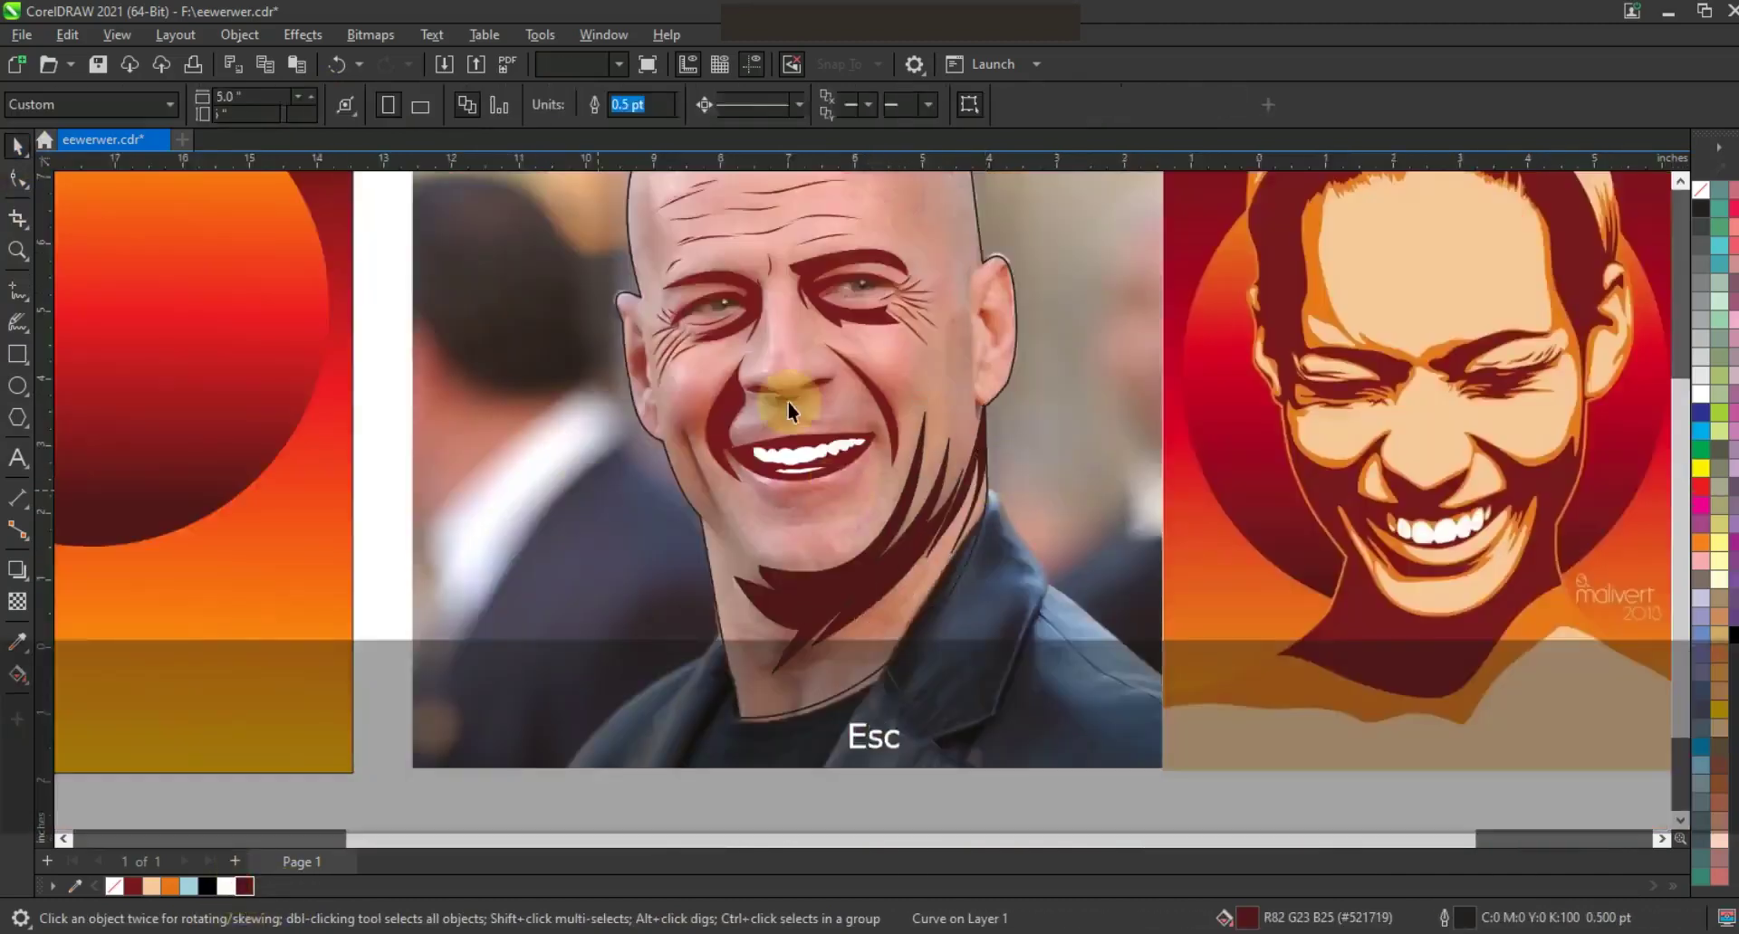
# Draw a thin curved shadow wedge from the left cheek down to the jaw and fill it with dark maroon
pyautogui.click(13, 254)
pyautogui.click(797, 398)
pyautogui.click(600, 470)
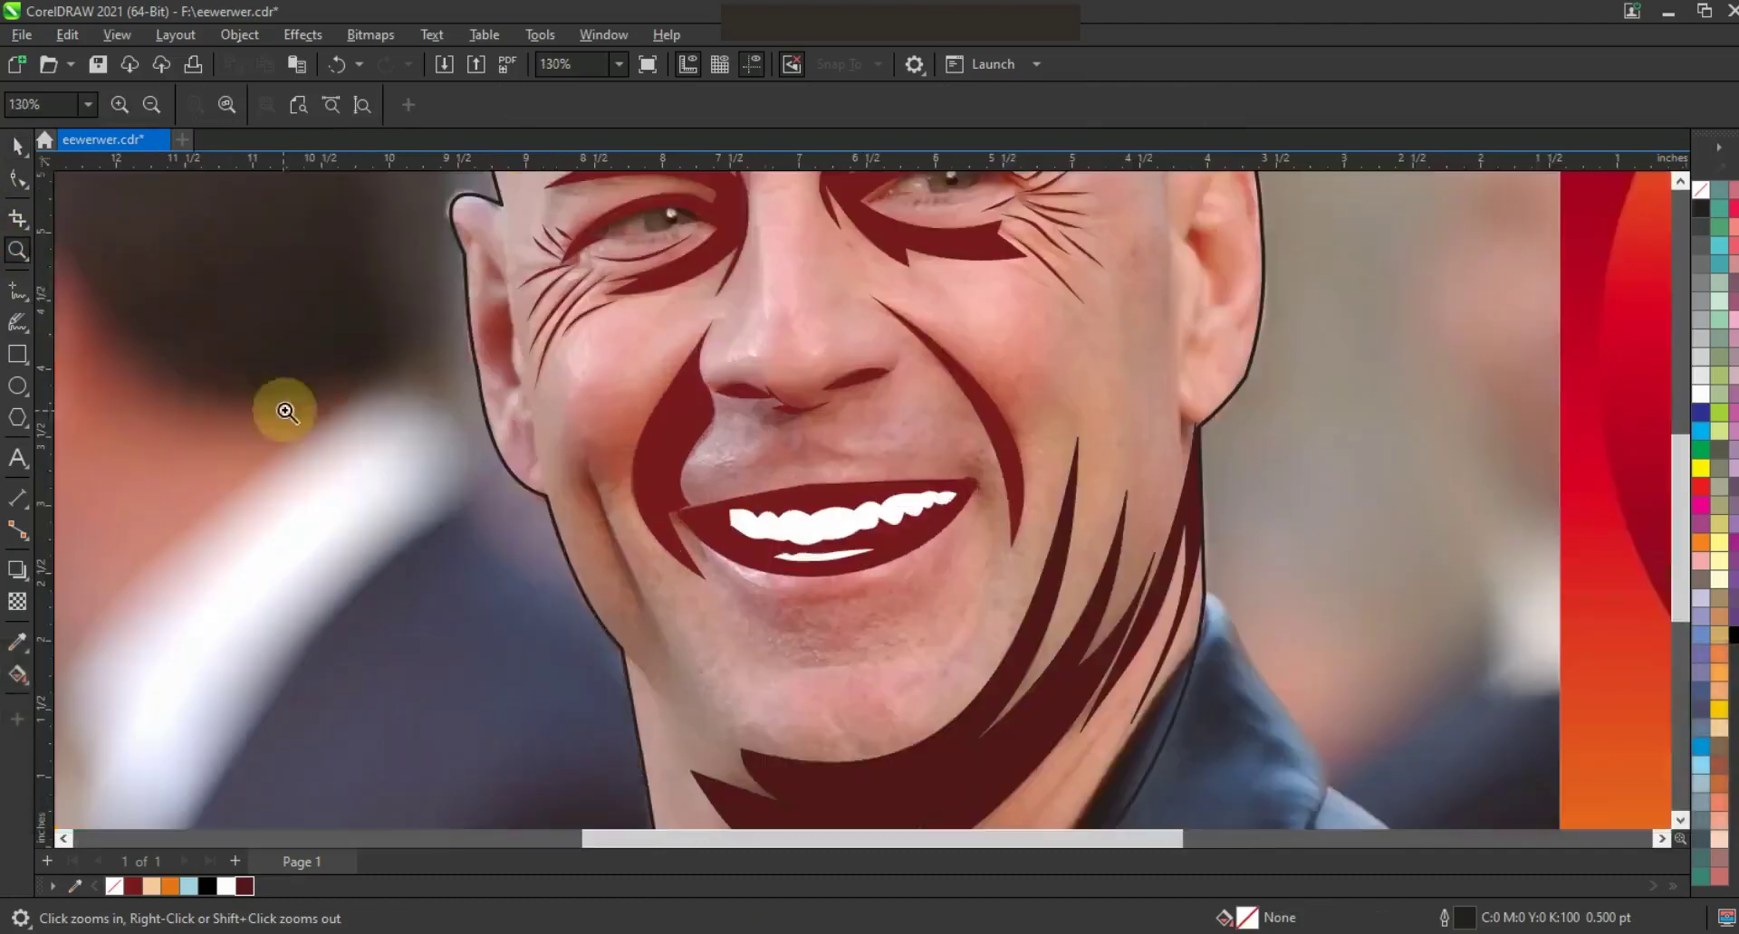
pyautogui.press('F5')
pyautogui.click(586, 458)
pyautogui.click(692, 677)
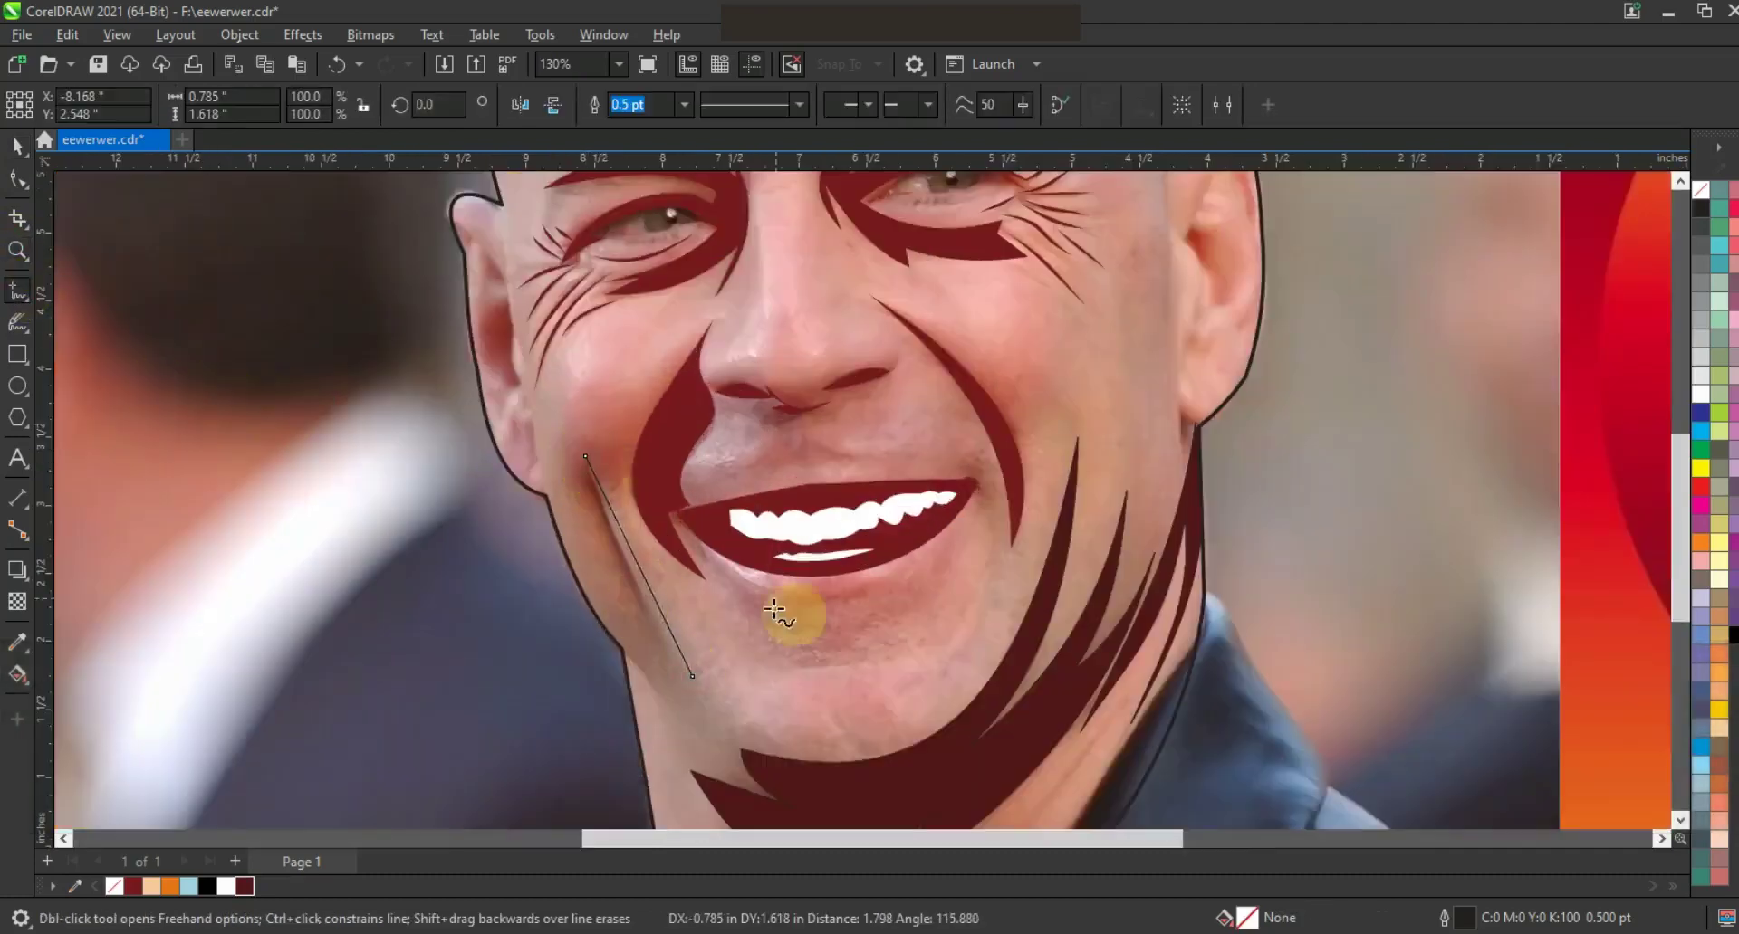
pyautogui.click(18, 178)
pyautogui.moveTo(638, 569)
pyautogui.mouseDown()
pyautogui.moveTo(620, 585)
pyautogui.moveTo(634, 576)
pyautogui.mouseUp()
pyautogui.click(243, 887)
# Trace the inner fold shadows of the right ear as closed freehand shapes
pyautogui.click(18, 252)
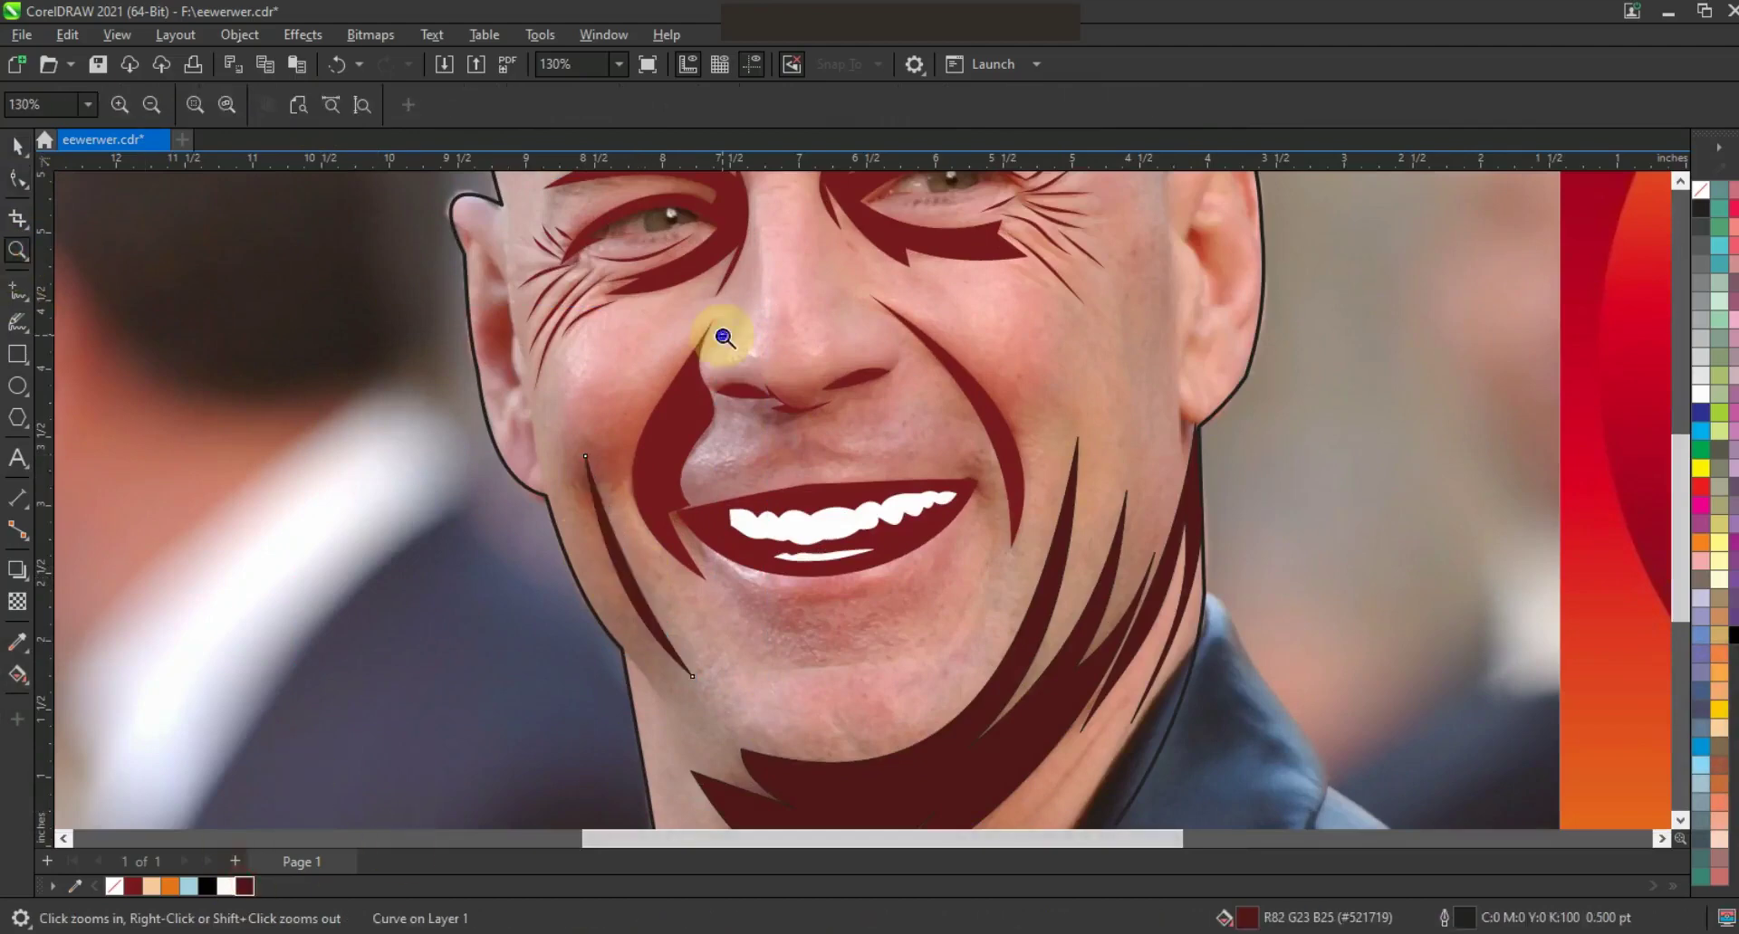
pyautogui.rightClick(718, 338)
pyautogui.rightClick(787, 360)
pyautogui.click(1021, 508)
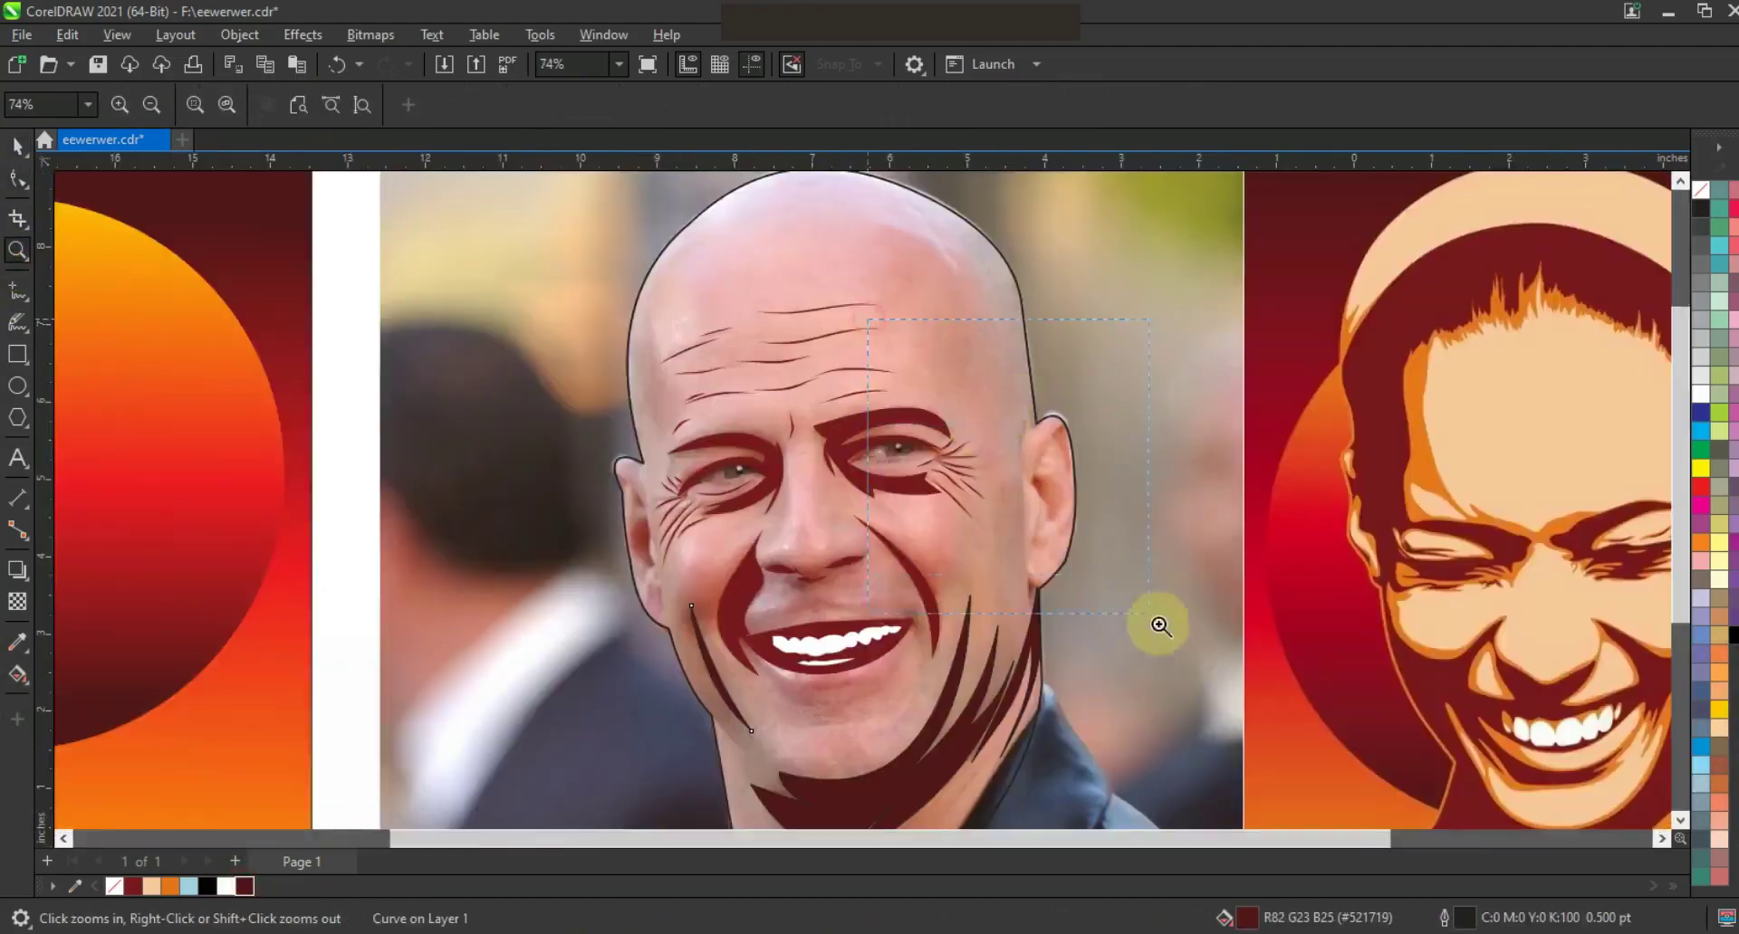
pyautogui.click(1144, 609)
pyautogui.press('F5')
pyautogui.moveTo(991, 466)
pyautogui.mouseDown()
pyautogui.moveTo(936, 409)
pyautogui.moveTo(897, 474)
pyautogui.moveTo(903, 517)
pyautogui.mouseUp()
pyautogui.moveTo(917, 621)
pyautogui.mouseDown()
pyautogui.moveTo(976, 627)
pyautogui.moveTo(952, 689)
pyautogui.moveTo(925, 702)
pyautogui.moveTo(917, 623)
pyautogui.mouseUp()
# Trace the left ear's inner fold and its lobe shadow as two closed freehand shapes
pyautogui.press('F3')
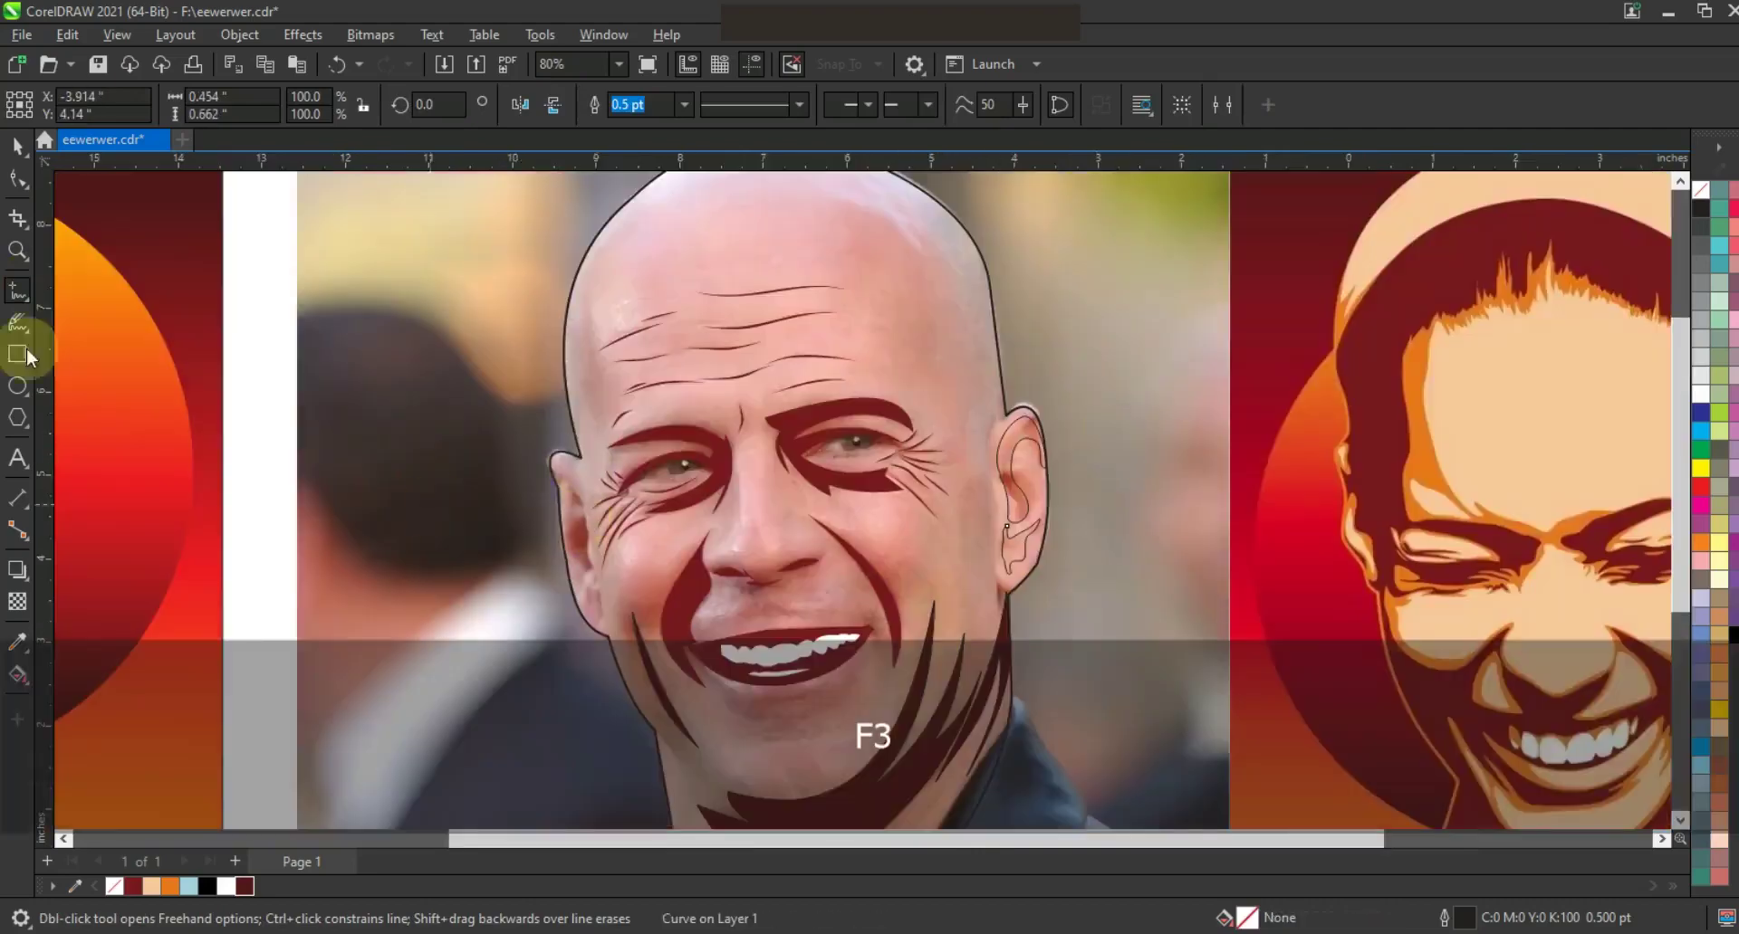
pyautogui.click(17, 251)
pyautogui.moveTo(481, 442); pyautogui.dragTo(953, 695)
pyautogui.press('F5')
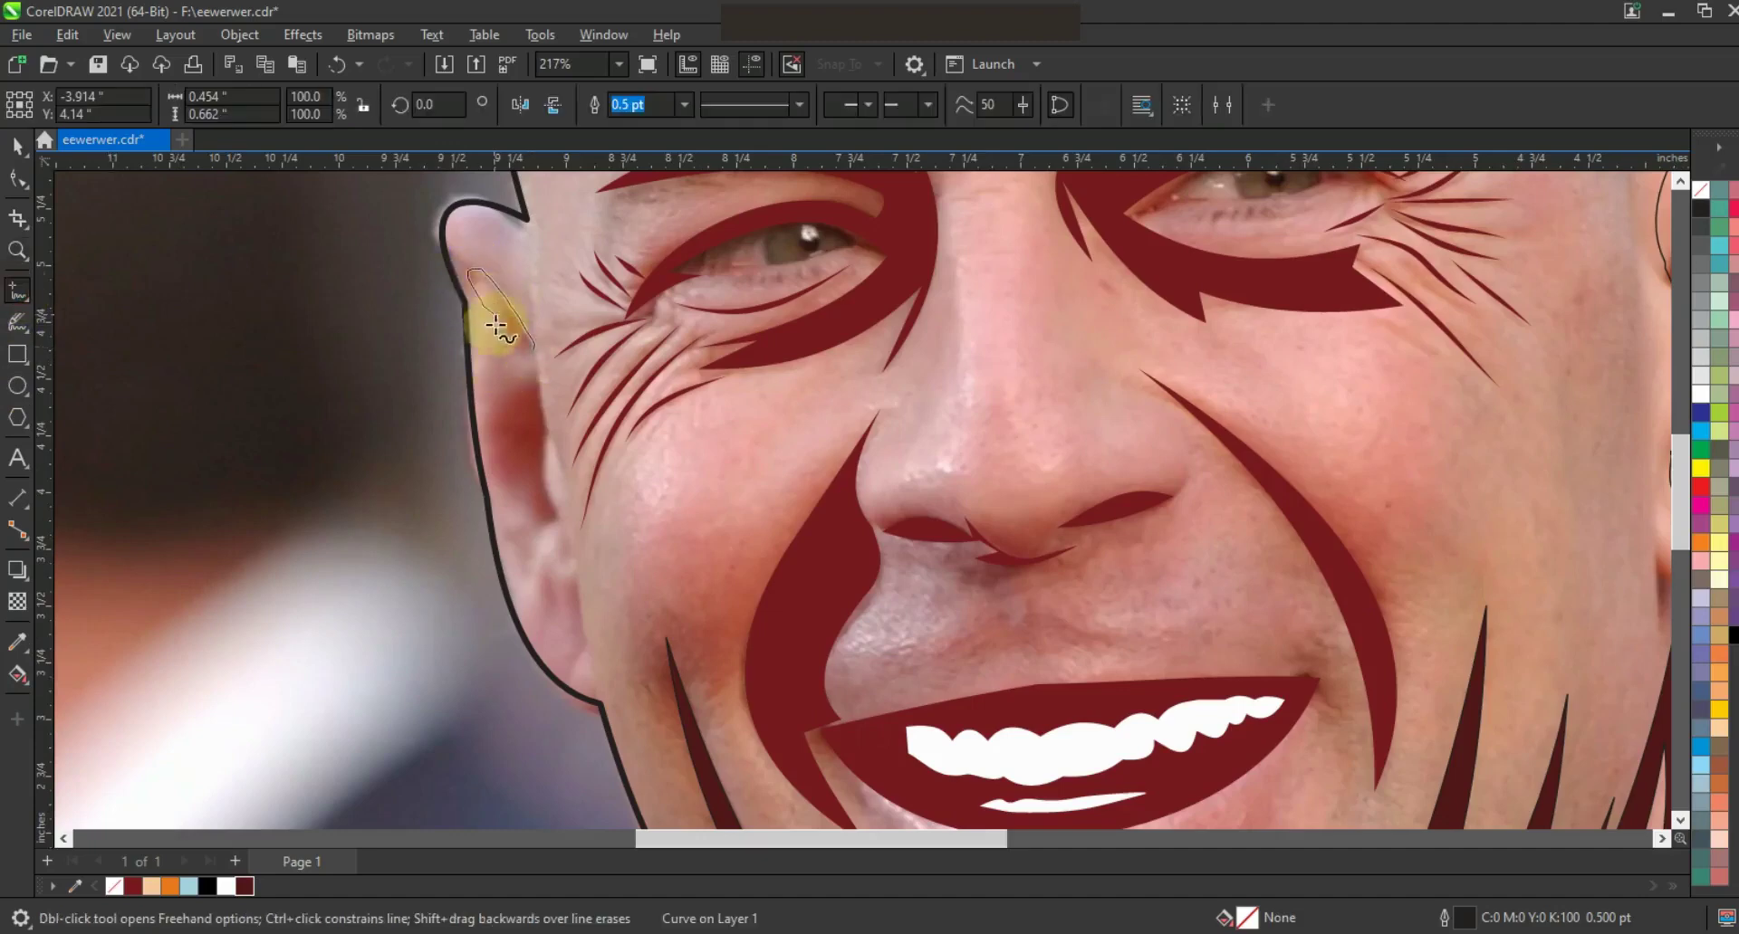
pyautogui.moveTo(533, 353); pyautogui.dragTo(532, 349)
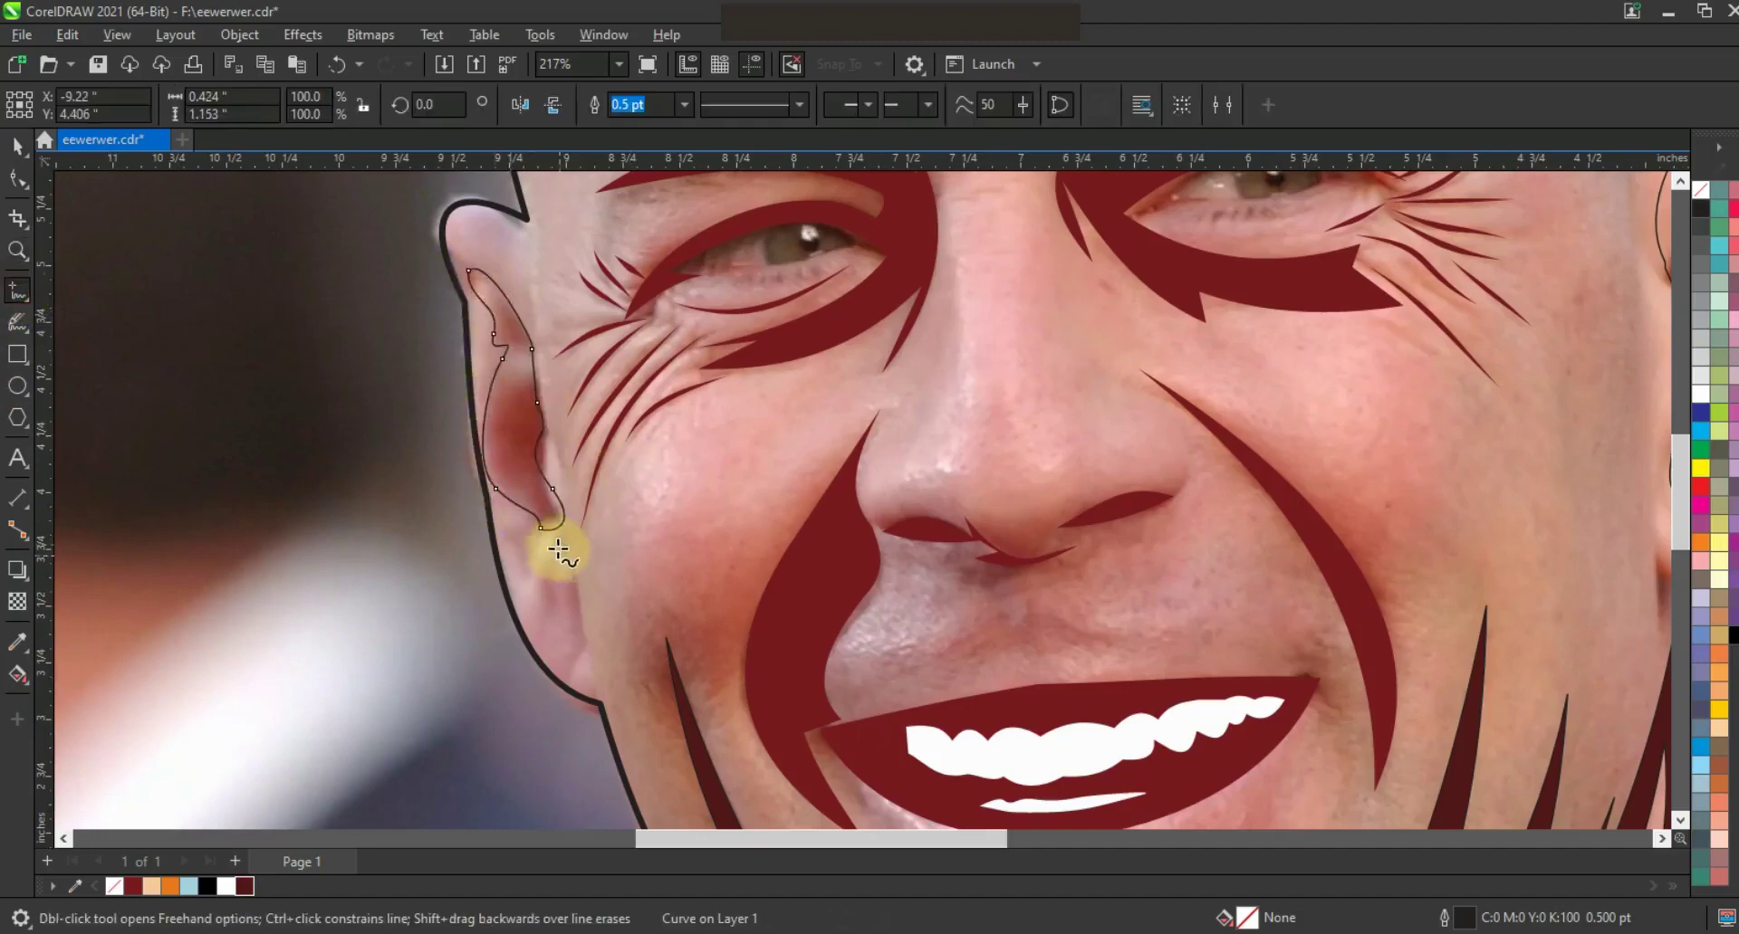
pyautogui.moveTo(579, 656)
pyautogui.mouseDown()
pyautogui.moveTo(533, 608)
pyautogui.moveTo(556, 545)
pyautogui.mouseUp()
# Fill both left ear shapes with the dark maroon from the document palette
pyautogui.click(18, 149)
pyautogui.keyDown('shift'); pyautogui.click(530, 416); pyautogui.keyUp('shift')
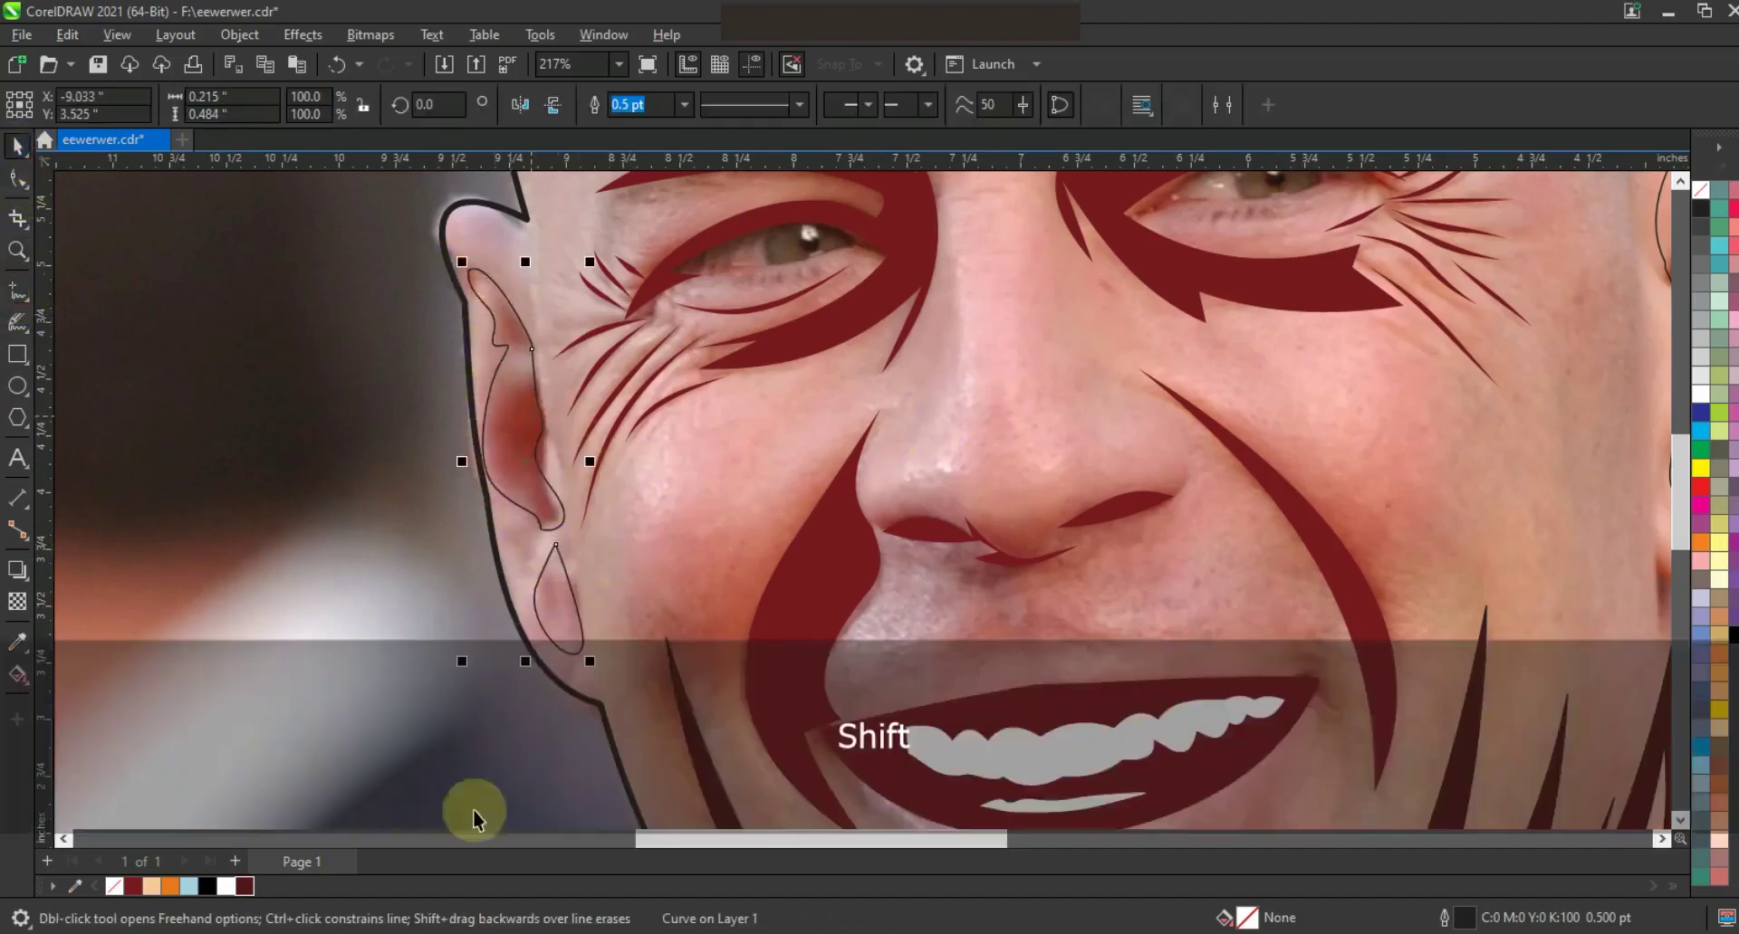
pyautogui.click(245, 886)
# Fill the two right ear fold shapes with the dark maroon from the document palette
pyautogui.press('F3')
pyautogui.click(1070, 456)
pyautogui.keyDown('shift'); pyautogui.click(1069, 363); pyautogui.keyUp('shift')
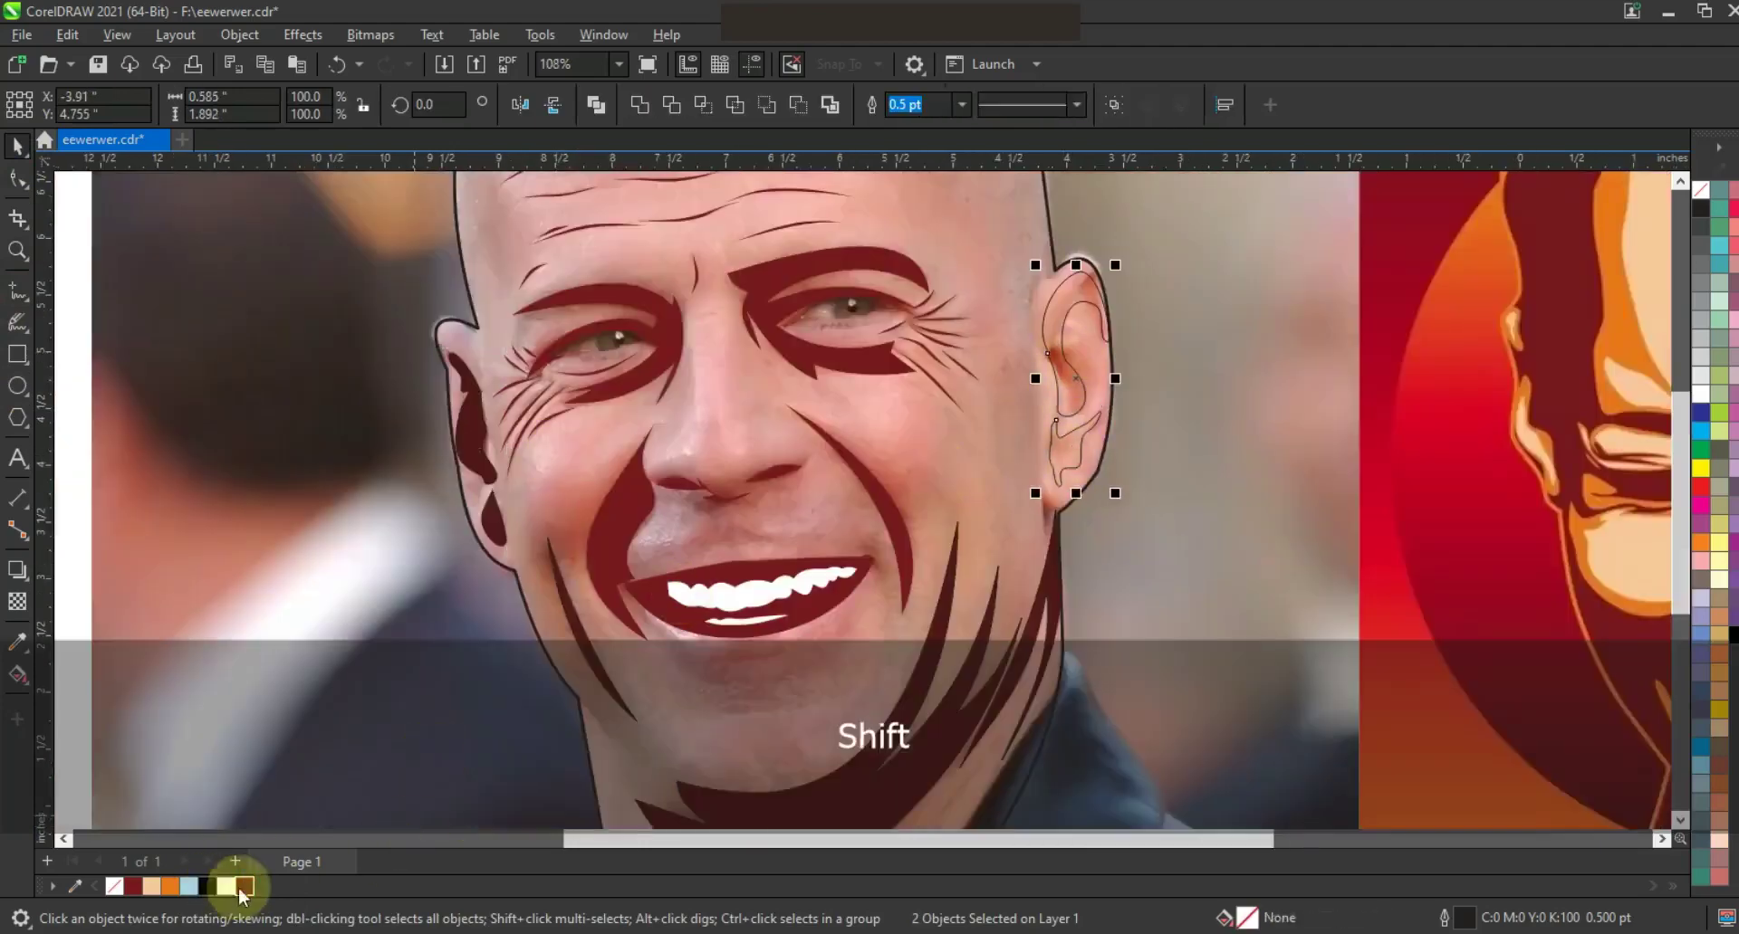
pyautogui.click(245, 886)
pyautogui.press('F3')
pyautogui.press('Escape')
# Trace the shadow above the upper lip as a closed freehand shape and fill it with dark maroon
pyautogui.click(17, 251)
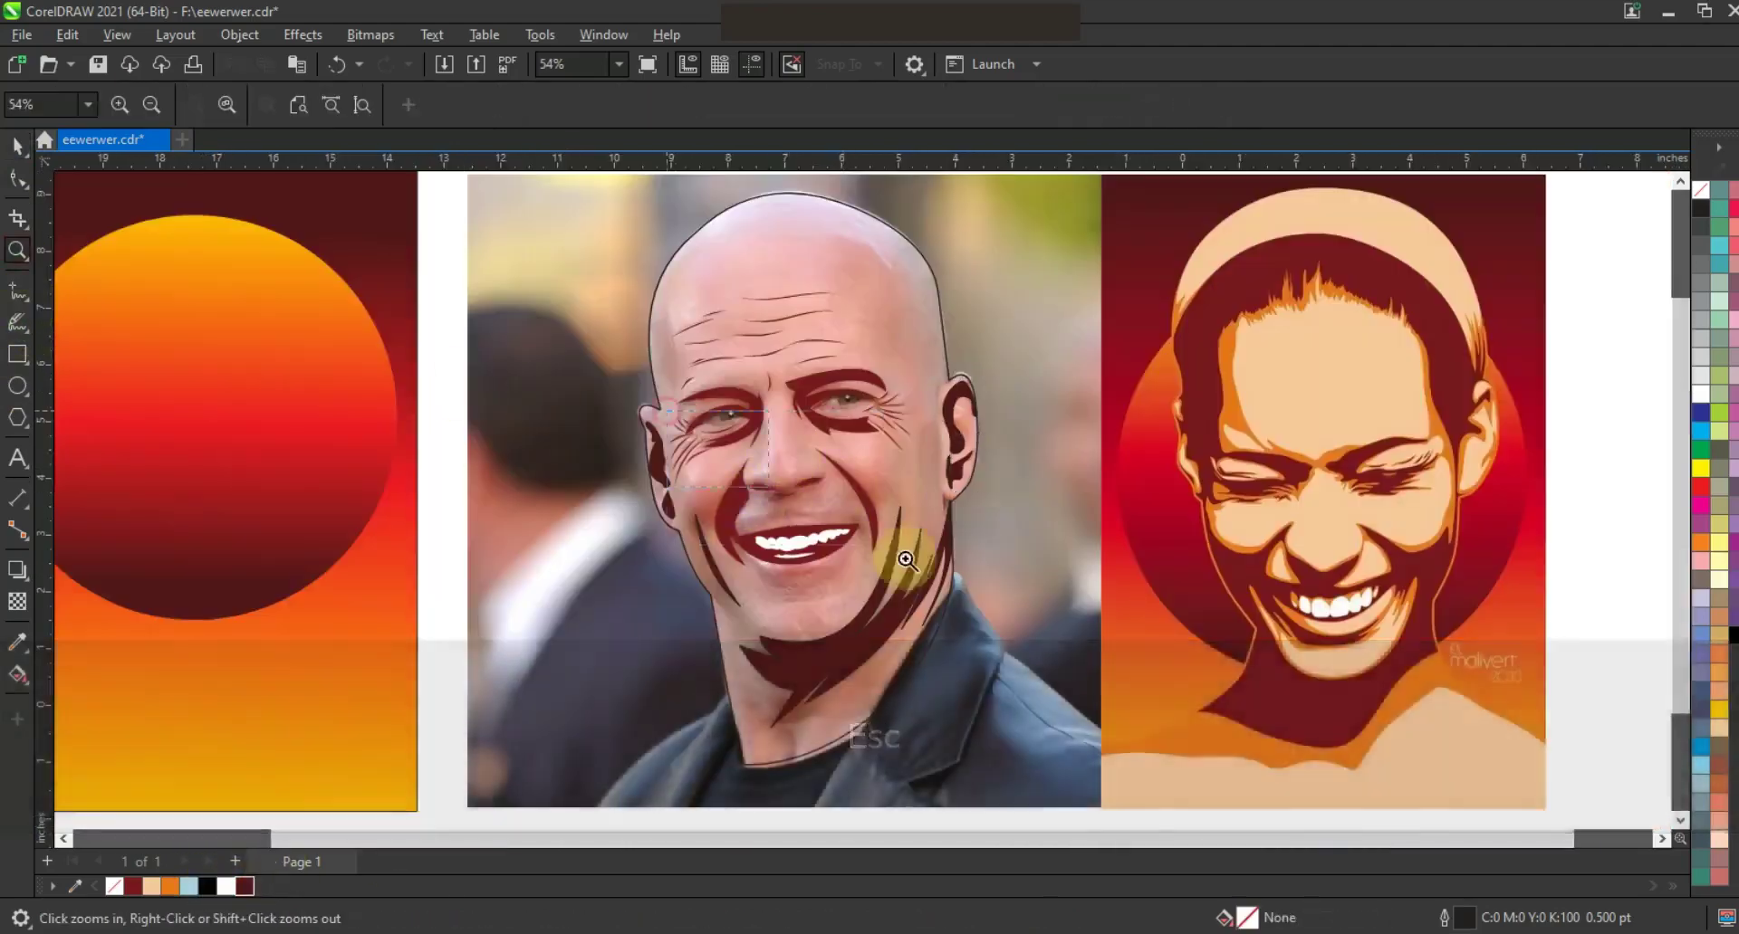
pyautogui.click(900, 562)
pyautogui.click(18, 290)
pyautogui.moveTo(743, 563); pyautogui.dragTo(608, 581)
pyautogui.moveTo(702, 536); pyautogui.dragTo(822, 571)
pyautogui.click(17, 144)
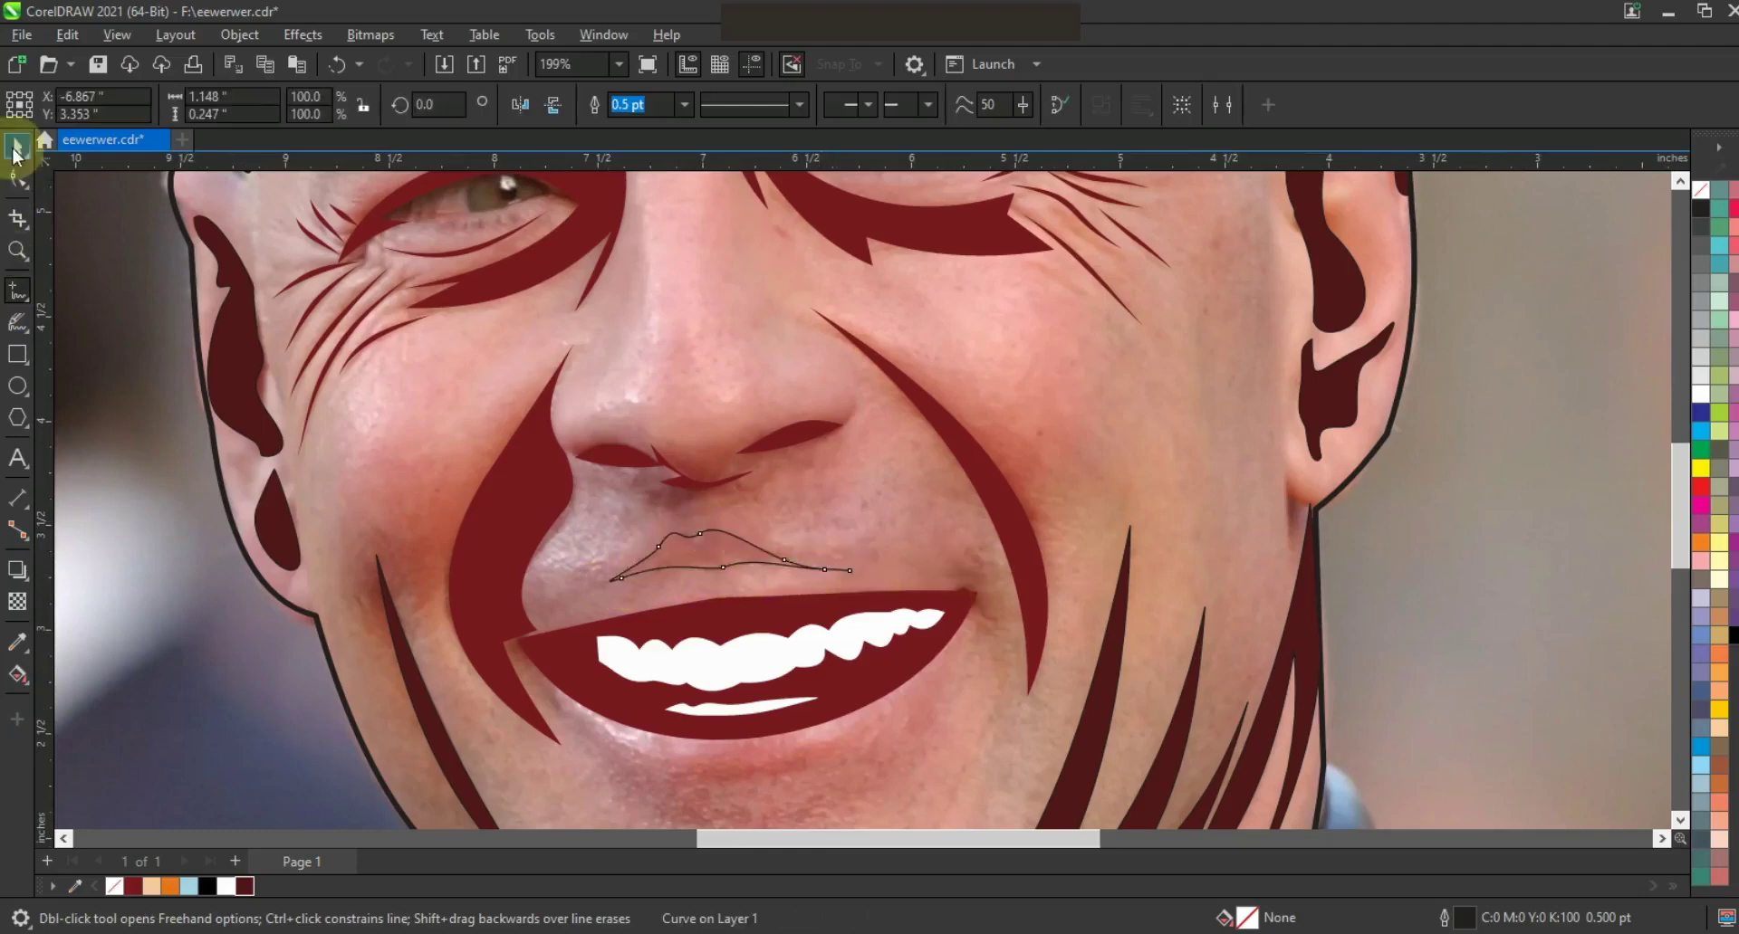
pyautogui.click(17, 179)
pyautogui.press('F3')
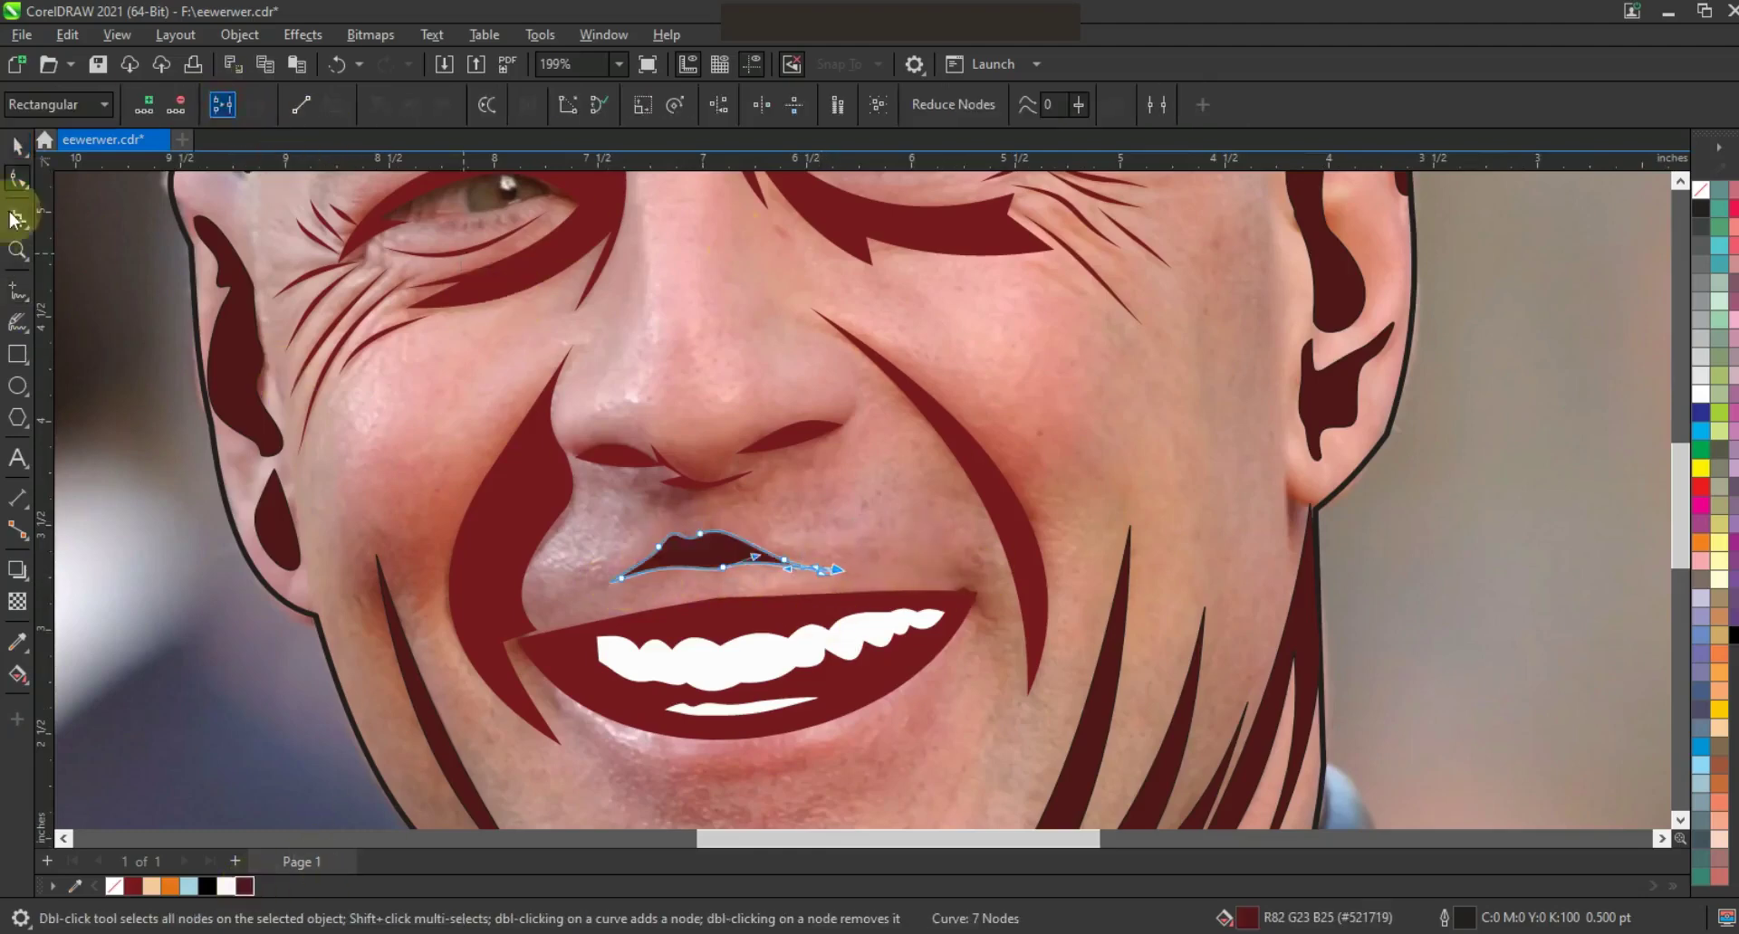
pyautogui.click(17, 145)
pyautogui.press('F3')
pyautogui.press('F3')
pyautogui.press('Escape')
# Fill the head and neck outline shape with the peach skin tone #F7C89C
pyautogui.moveTo(1208, 665); pyautogui.dragTo(954, 301)
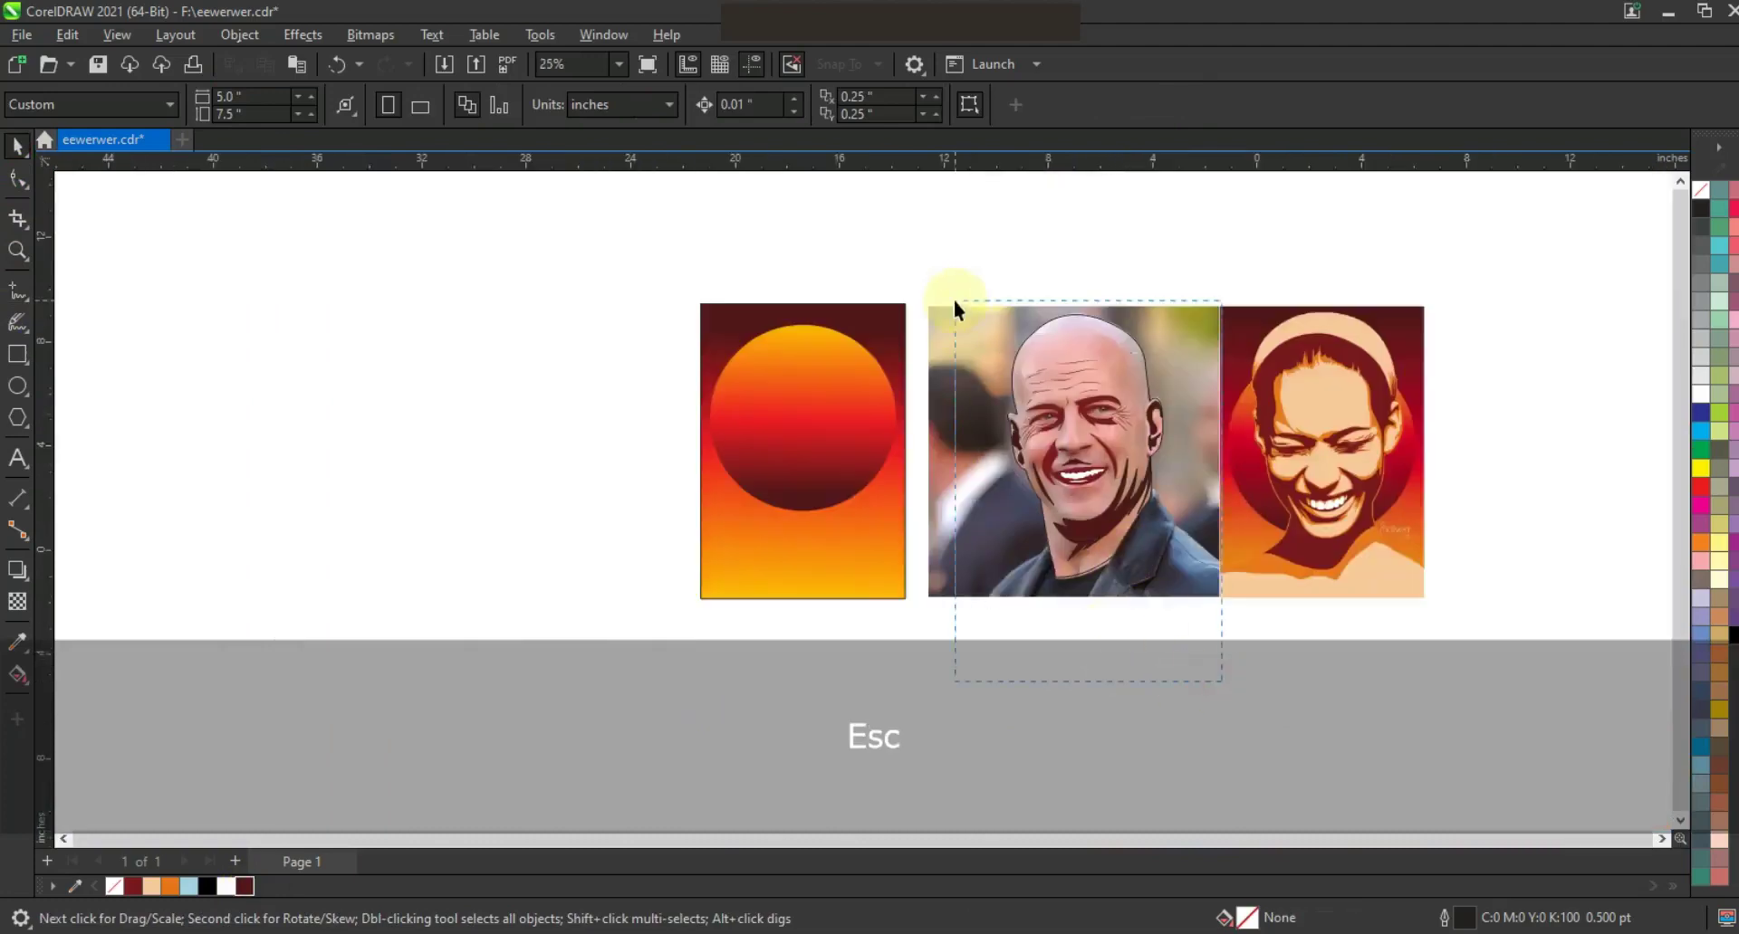
pyautogui.click(155, 886)
pyautogui.click(976, 705)
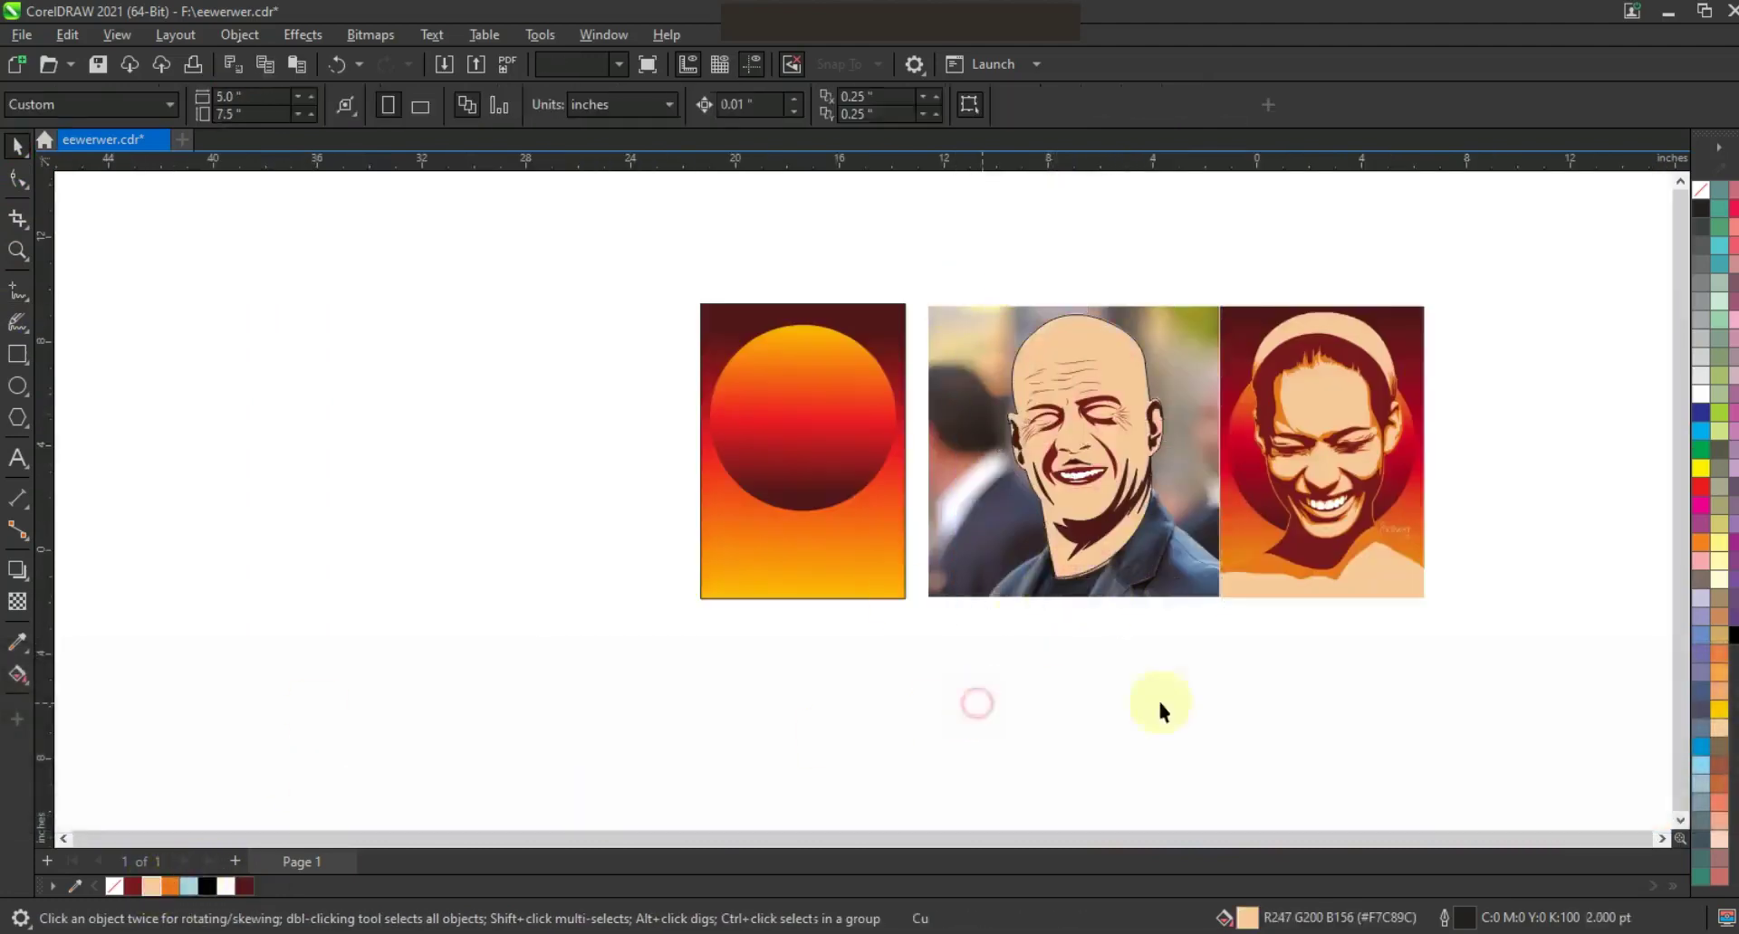
# Recolour the neck, ear and left cheek shadow shapes with maroon #771820 and remove their outlines
pyautogui.click(1096, 523)
pyautogui.moveTo(1200, 644); pyautogui.dragTo(1027, 388)
pyautogui.moveTo(1034, 554); pyautogui.dragTo(1041, 545)
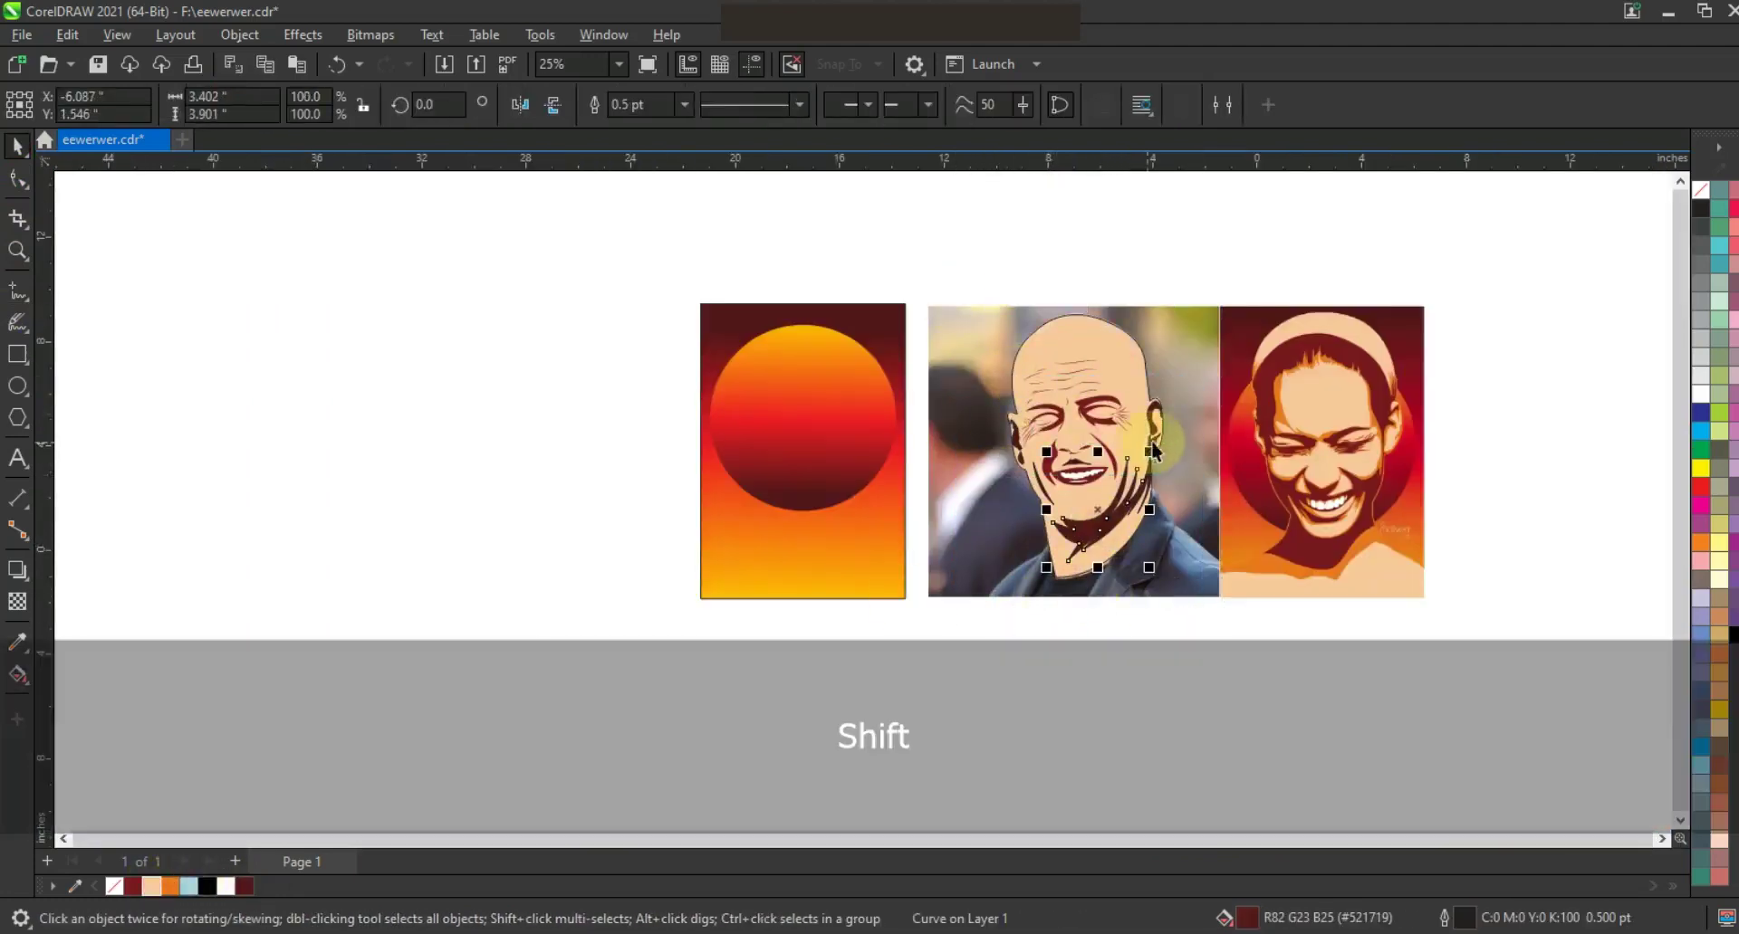
pyautogui.keyDown('shift'); pyautogui.click(1156, 421); pyautogui.keyUp('shift')
pyautogui.keyDown('shift'); pyautogui.click(1153, 444); pyautogui.keyUp('shift')
pyautogui.keyDown('shift'); pyautogui.click(1044, 490); pyautogui.keyUp('shift')
pyautogui.keyDown('shift'); pyautogui.click(1015, 443); pyautogui.keyUp('shift')
pyautogui.keyDown('shift'); pyautogui.click(1026, 469); pyautogui.keyUp('shift')
pyautogui.click(244, 886)
pyautogui.click(133, 886)
pyautogui.rightClick(1699, 201)
pyautogui.click(1397, 245)
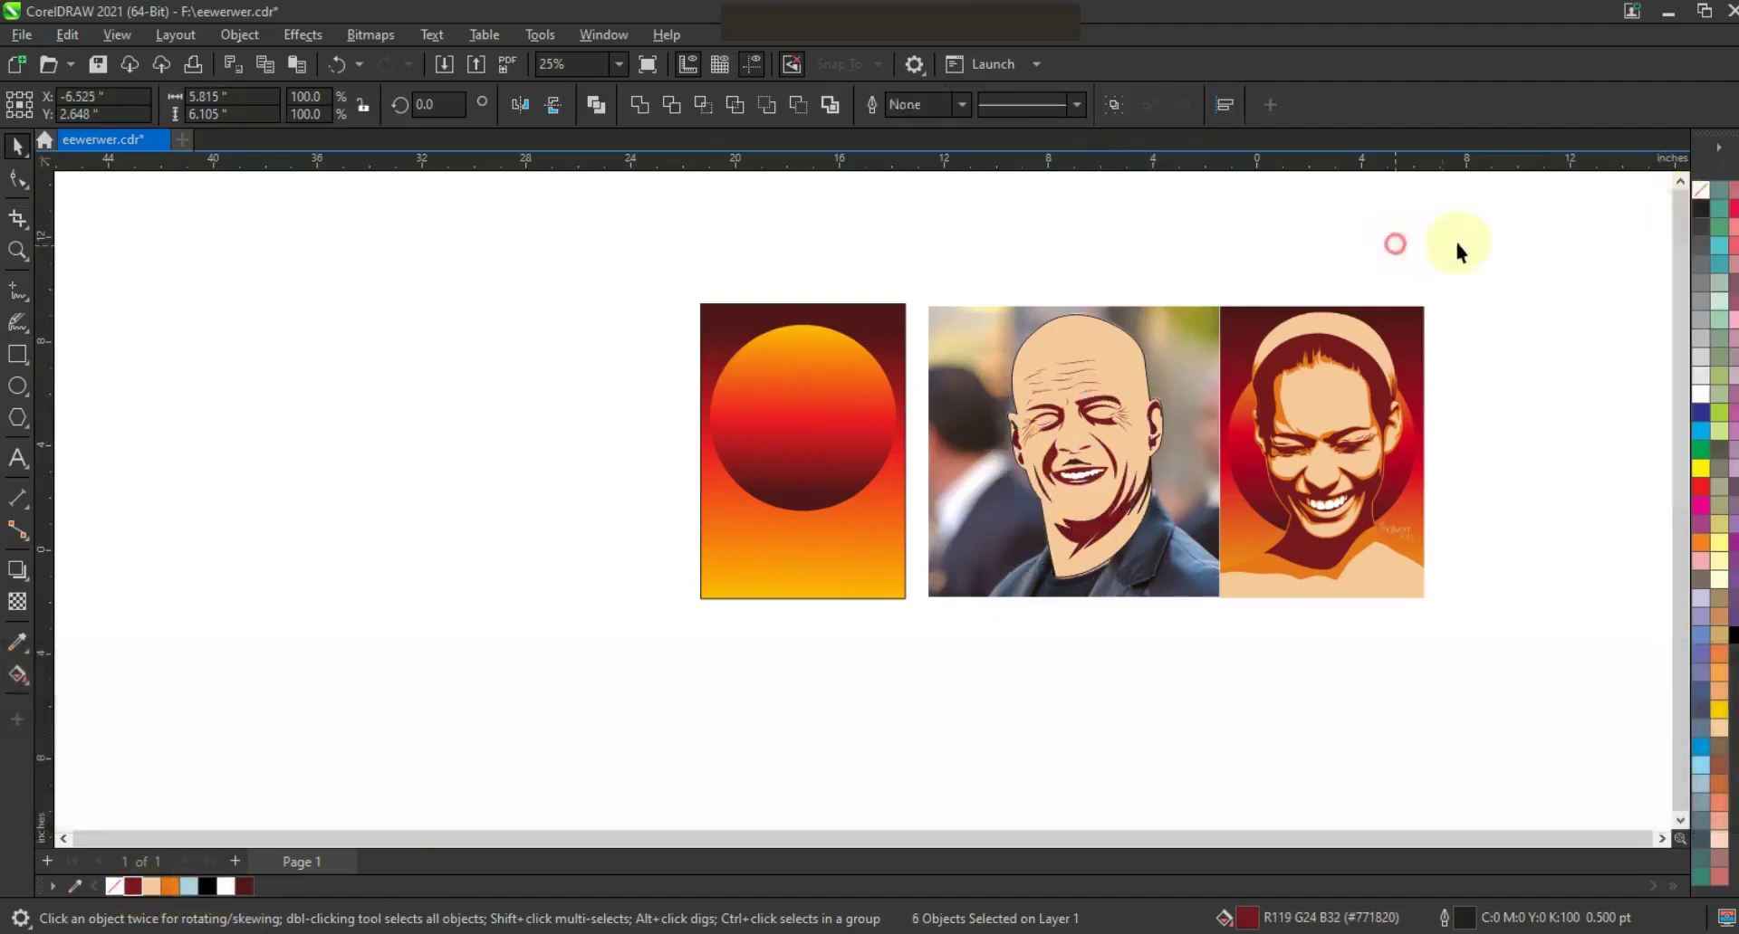
# Recolour the remaining jaw and neck shadow shapes with the same maroon and remove their outlines
pyautogui.hotkey('ctrl', 'a')
pyautogui.hotkey('shift', 'F2')
pyautogui.press('Escape')
pyautogui.keyDown('shift'); pyautogui.click(1043, 551); pyautogui.keyUp('shift')
pyautogui.click(129, 887)
pyautogui.rightClick(1699, 187)
pyautogui.click(1681, 200)
pyautogui.click(1224, 185)
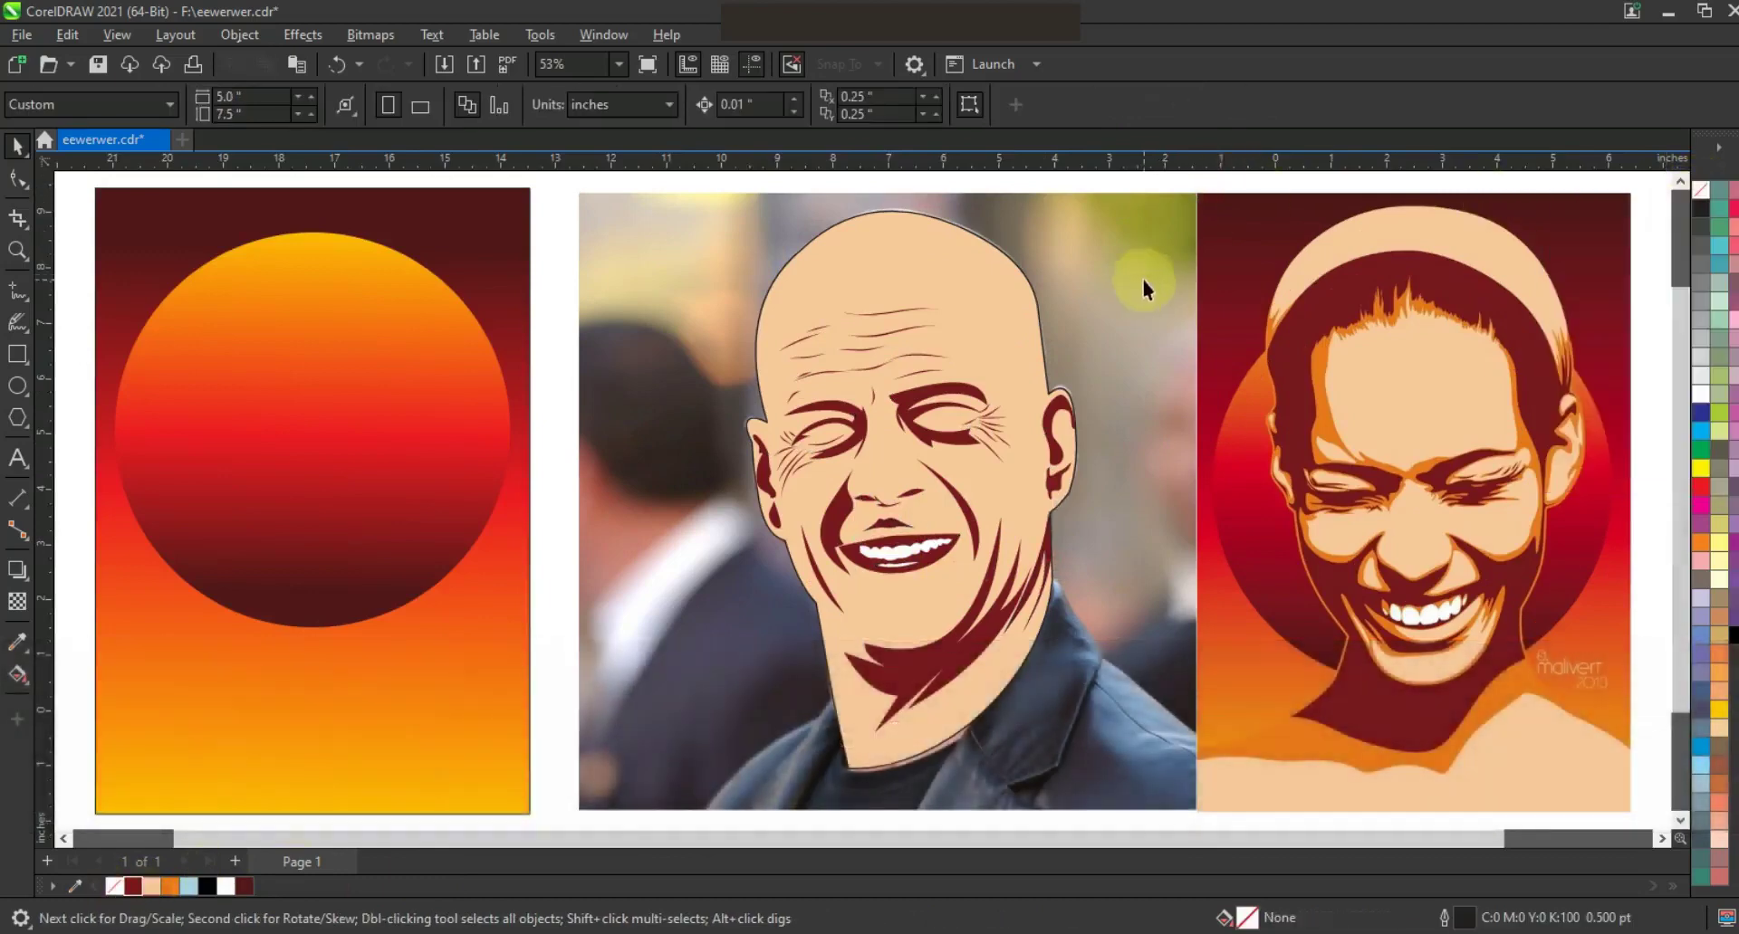
# Draw a closed outline around the jacket and shoulders, running behind the neck and along the photo's lower edge
pyautogui.click(18, 290)
pyautogui.click(1039, 561)
pyautogui.doubleClick(1096, 654)
pyautogui.doubleClick(1202, 744)
pyautogui.doubleClick(1211, 817)
pyautogui.scroll(-1, 696, 818)
pyautogui.doubleClick(693, 749)
pyautogui.doubleClick(812, 656)
pyautogui.doubleClick(834, 613)
pyautogui.click(1045, 501)
pyautogui.click(18, 178)
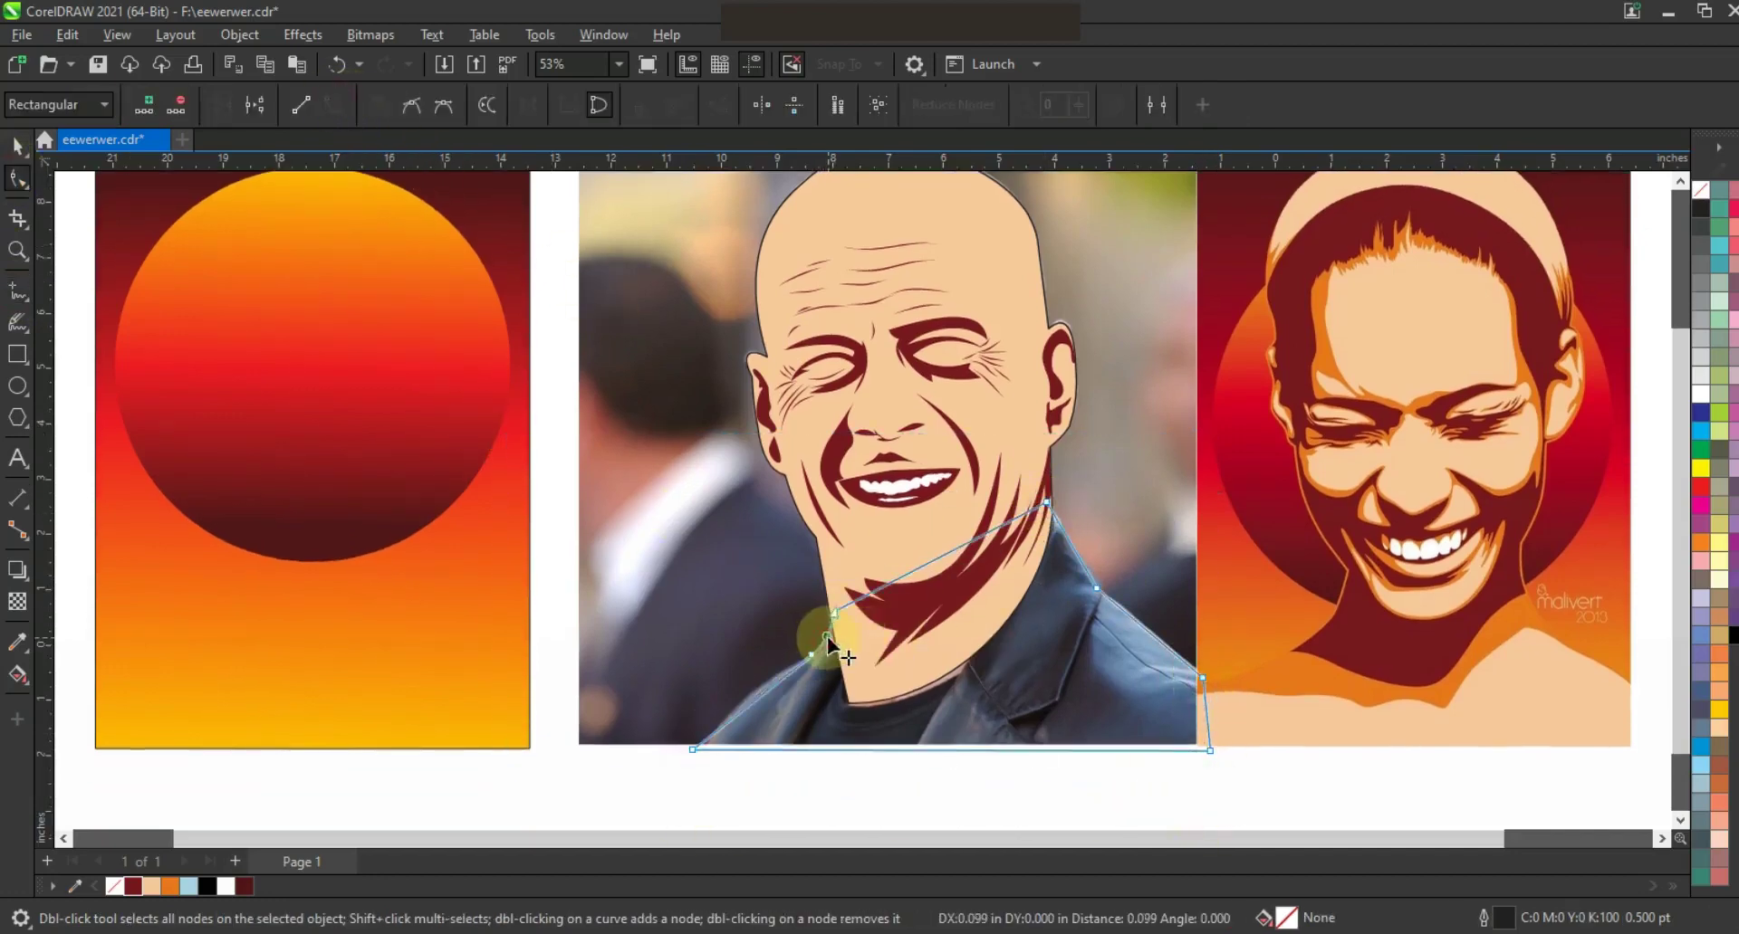
pyautogui.click(1151, 632)
pyautogui.click(18, 146)
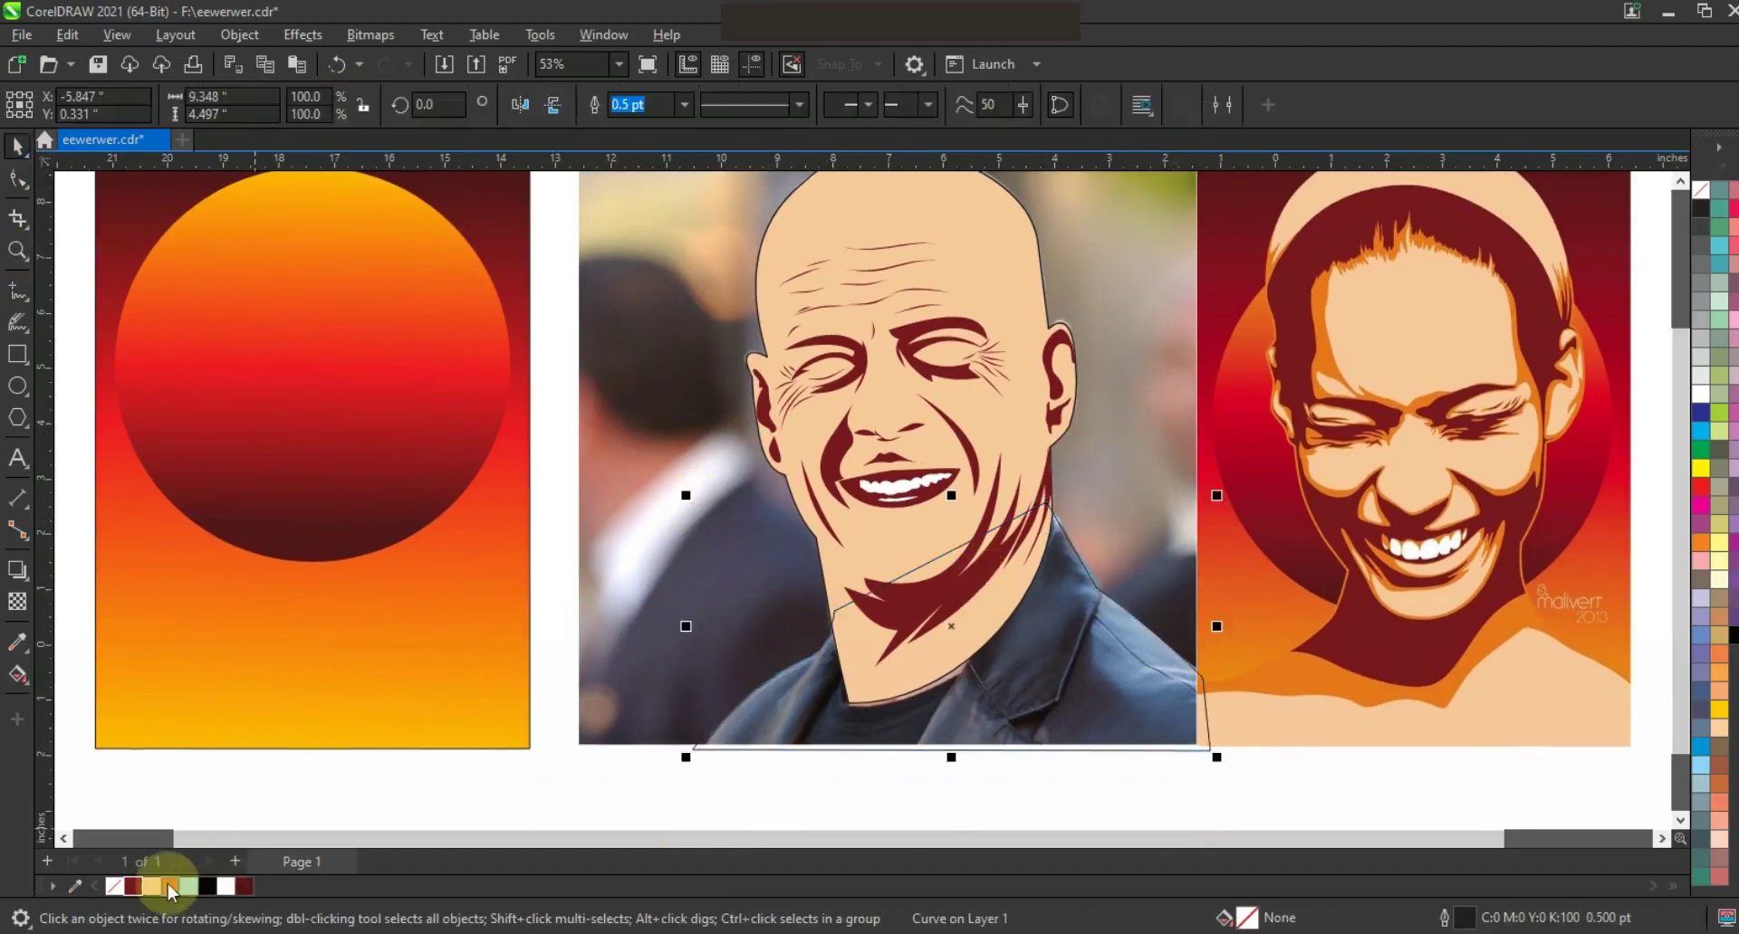
# Fill the jacket shape with black and order it behind the head but in front of the photo
pyautogui.click(149, 889)
pyautogui.hotkey('ctrl', 'pagedown')
pyautogui.click(208, 885)
pyautogui.hotkey('shift', 'pagedown')
pyautogui.hotkey('ctrl', 'pageup')
pyautogui.hotkey('ctrl', 'pageup')
pyautogui.scroll(-1, 903, 670)
pyautogui.press('Escape')
# Move all the traced portrait shapes onto the gradient poster and bring them to the front
pyautogui.moveTo(1098, 752); pyautogui.dragTo(752, 404)
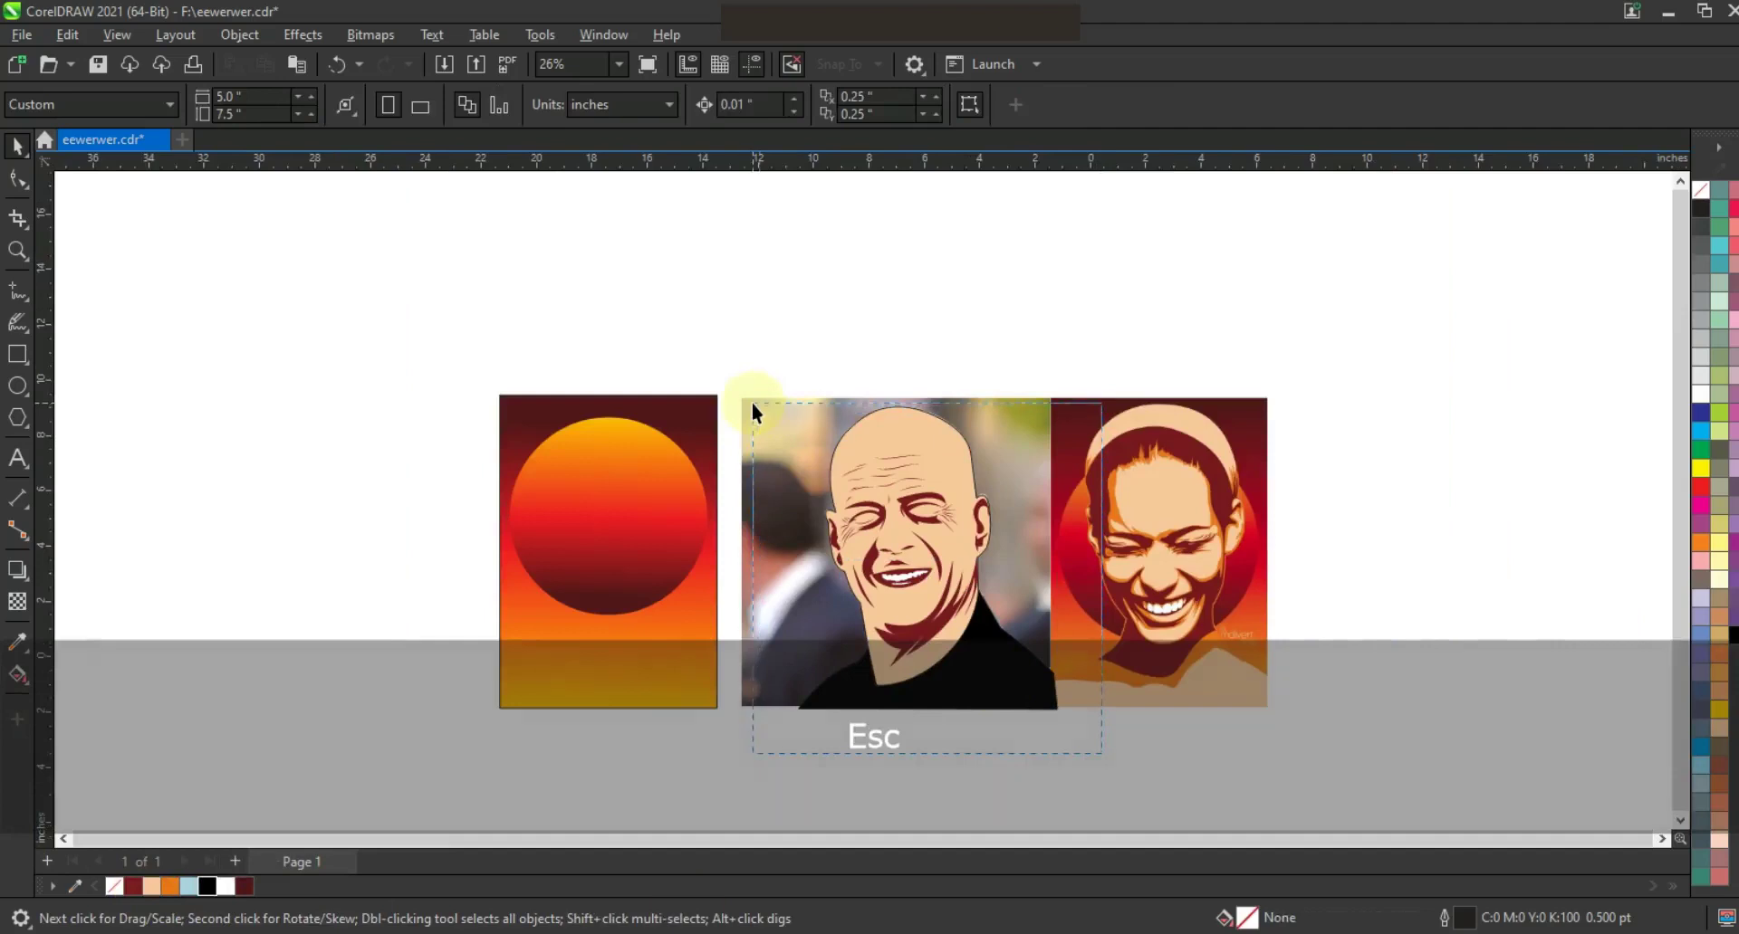
pyautogui.moveTo(838, 507); pyautogui.dragTo(561, 512)
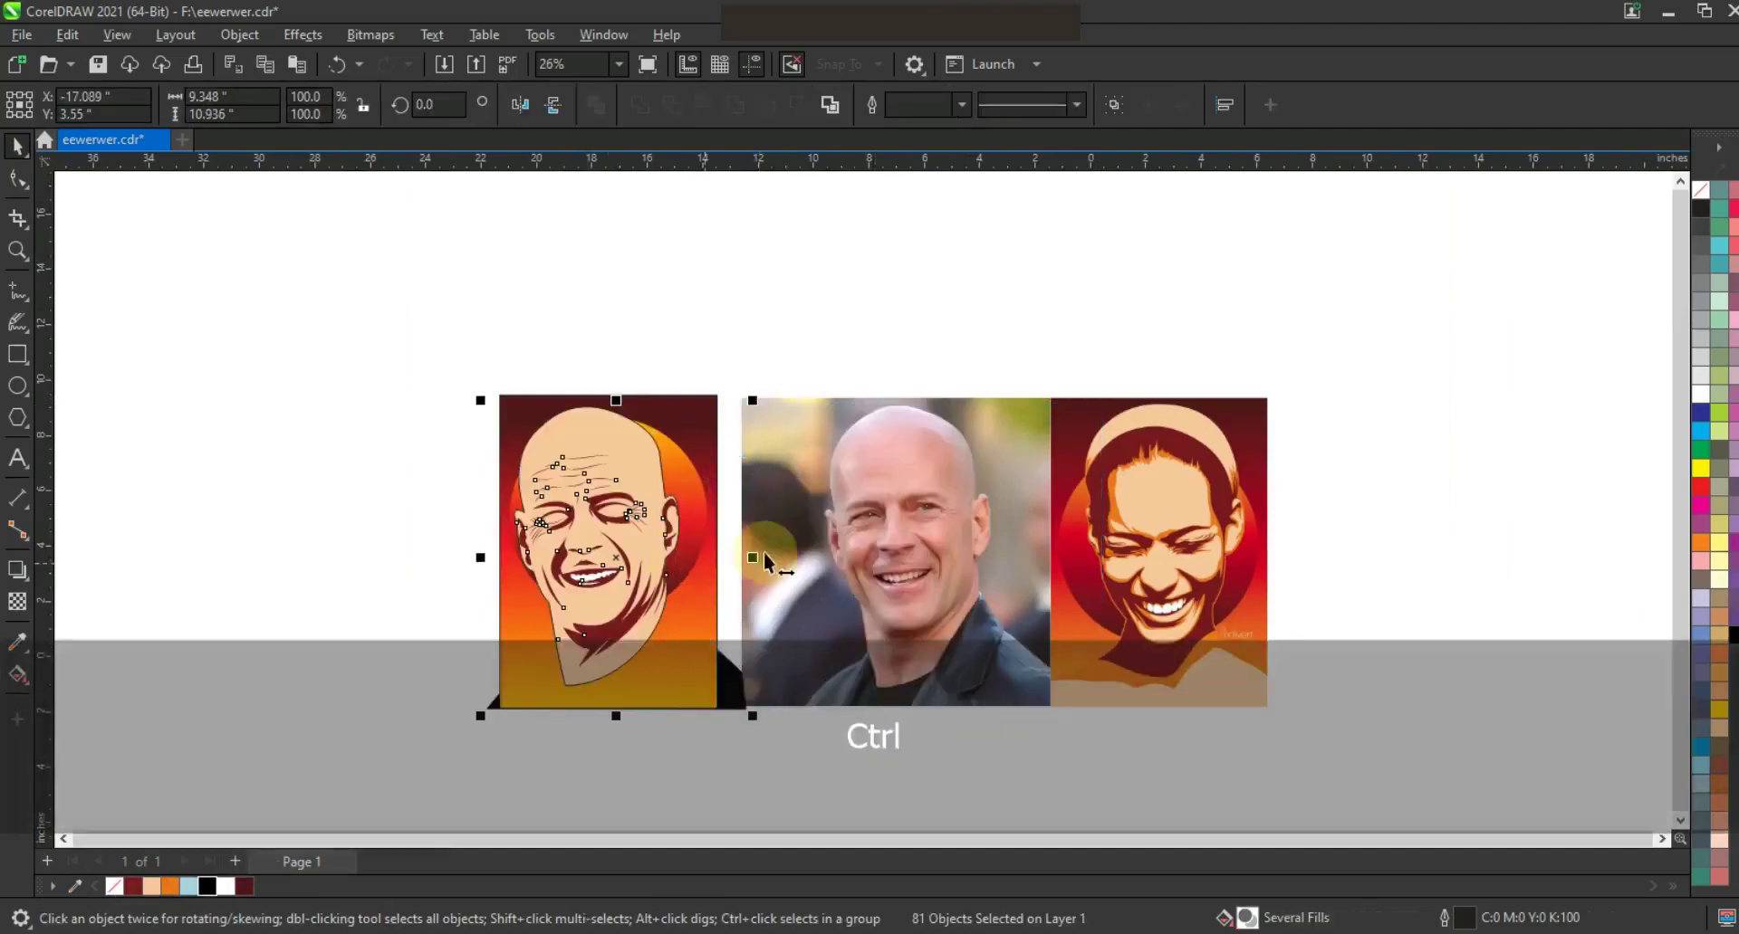
pyautogui.hotkey('shift', 'pageup')
# Rearrange the artwork so the photo comes first and the poster with the portrait sits between it and the reference
pyautogui.moveTo(963, 508); pyautogui.dragTo(409, 453)
pyautogui.moveTo(576, 626); pyautogui.dragTo(901, 644)
pyautogui.moveTo(1335, 765); pyautogui.dragTo(585, 371)
pyautogui.hotkey('shift', 'F2')
pyautogui.press('Escape')
# Trace the dark lid and iris area of both eyes on the photo as closed freehand shapes
pyautogui.click(17, 251)
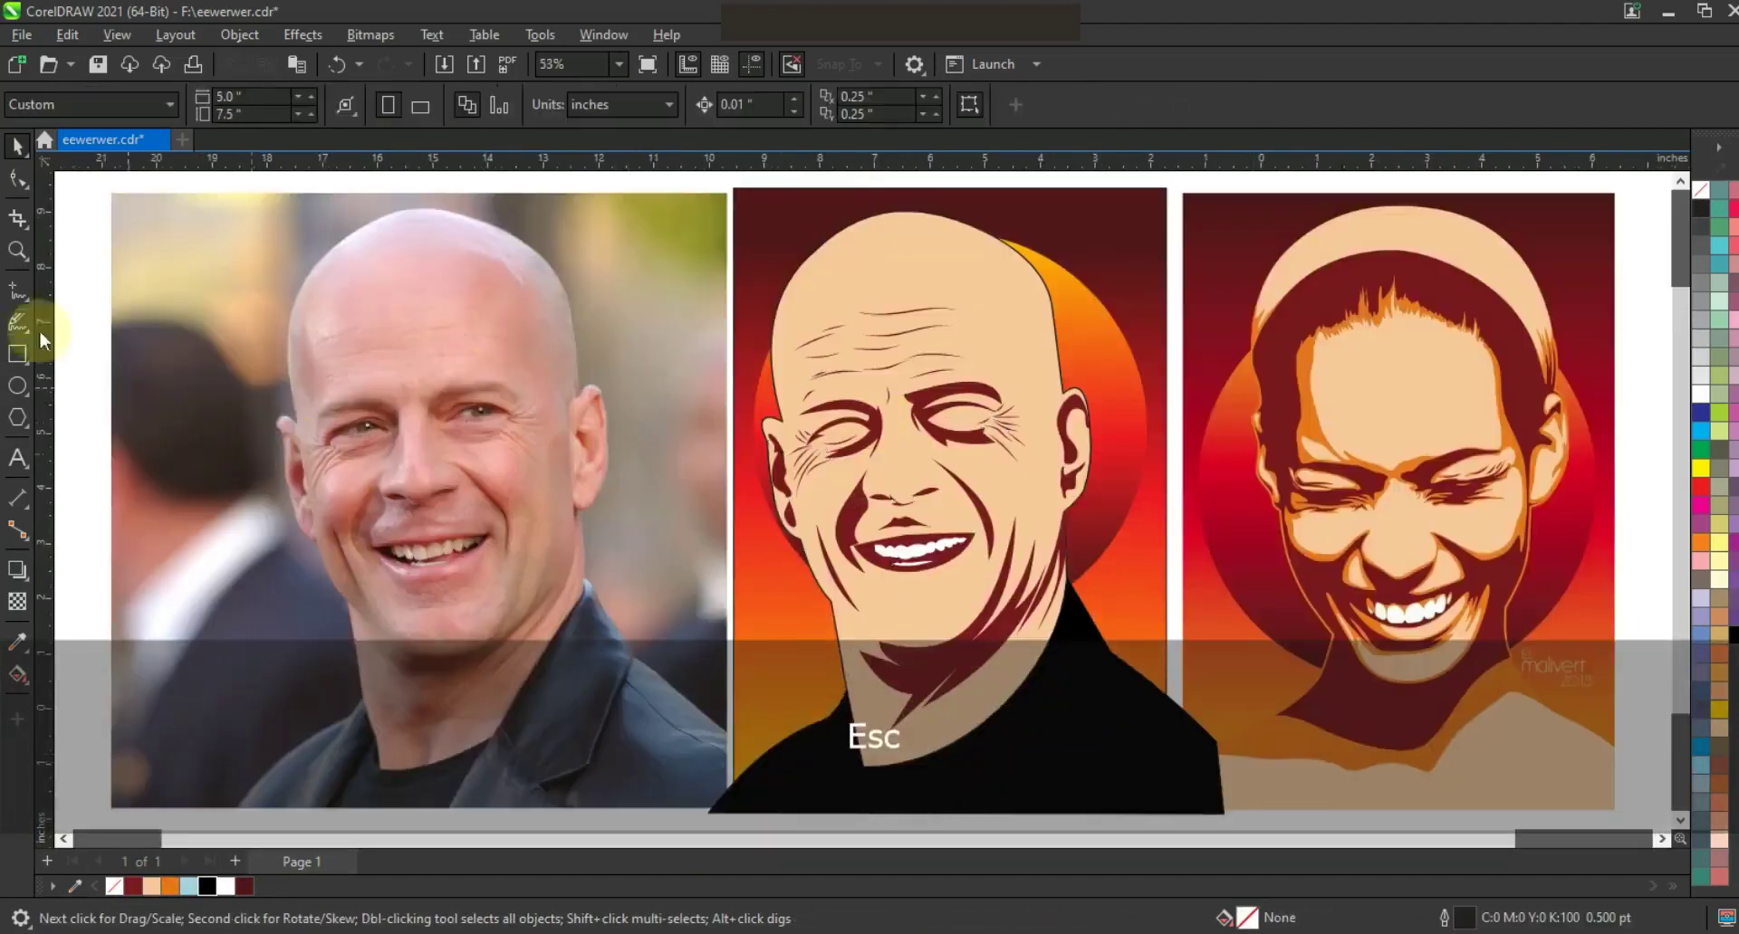
pyautogui.moveTo(291, 353); pyautogui.dragTo(529, 453)
pyautogui.click(17, 294)
pyautogui.moveTo(302, 652); pyautogui.dragTo(422, 605)
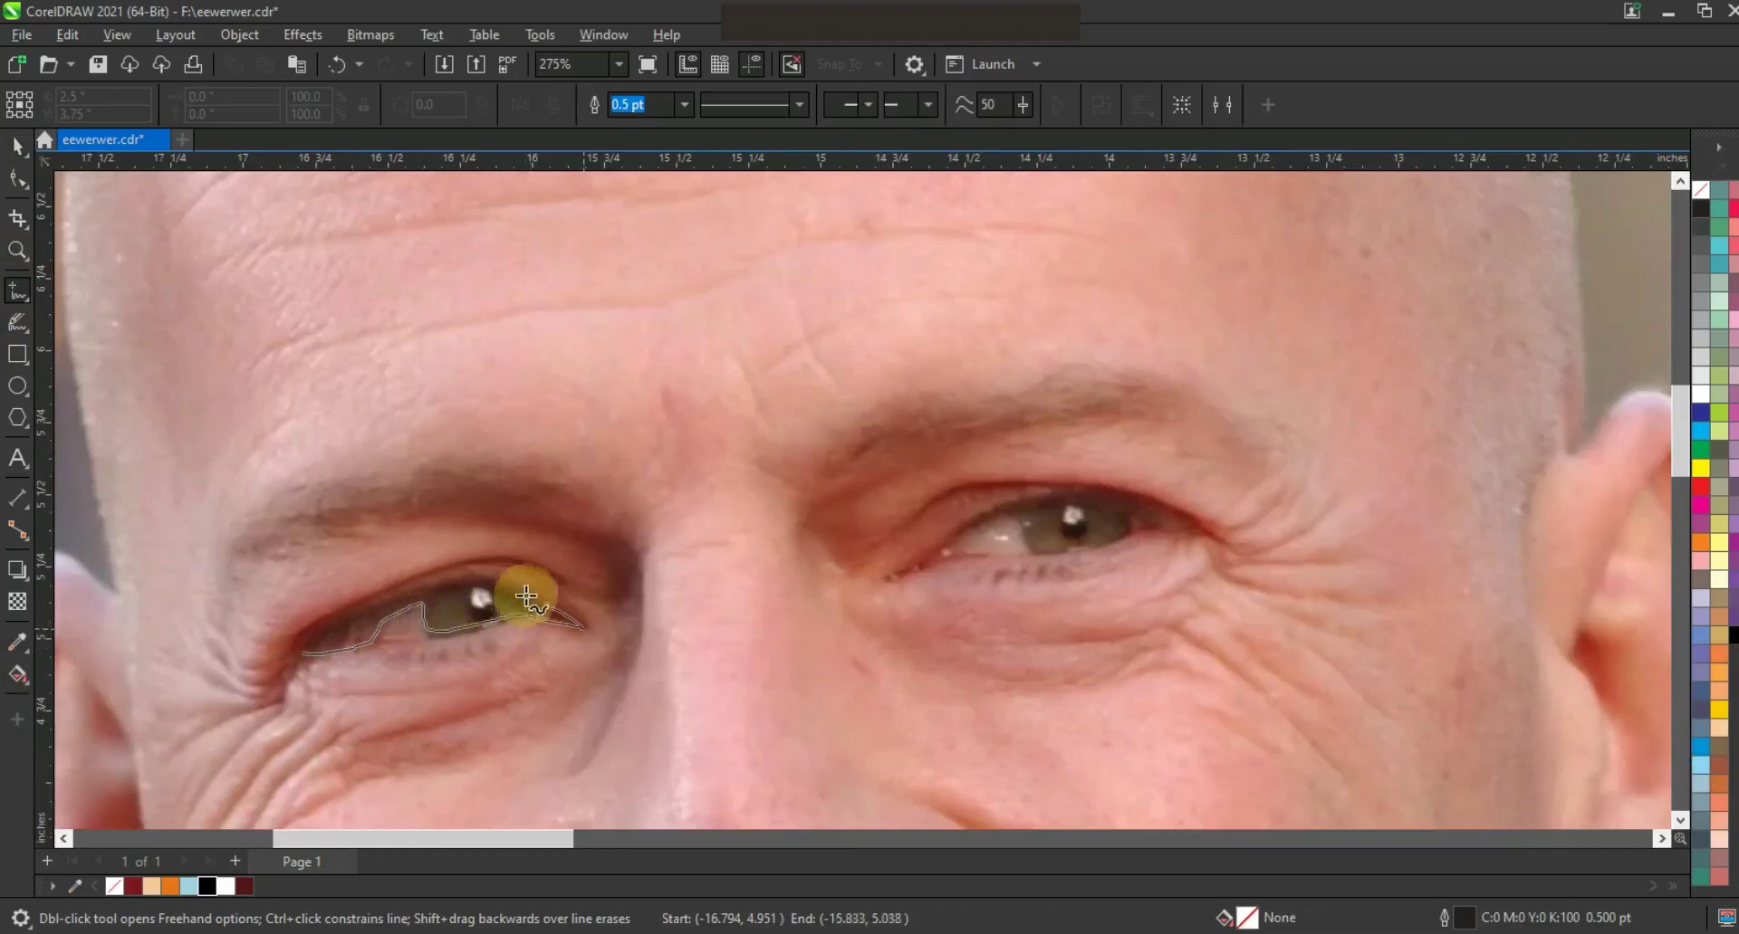
pyautogui.moveTo(306, 650); pyautogui.dragTo(304, 651)
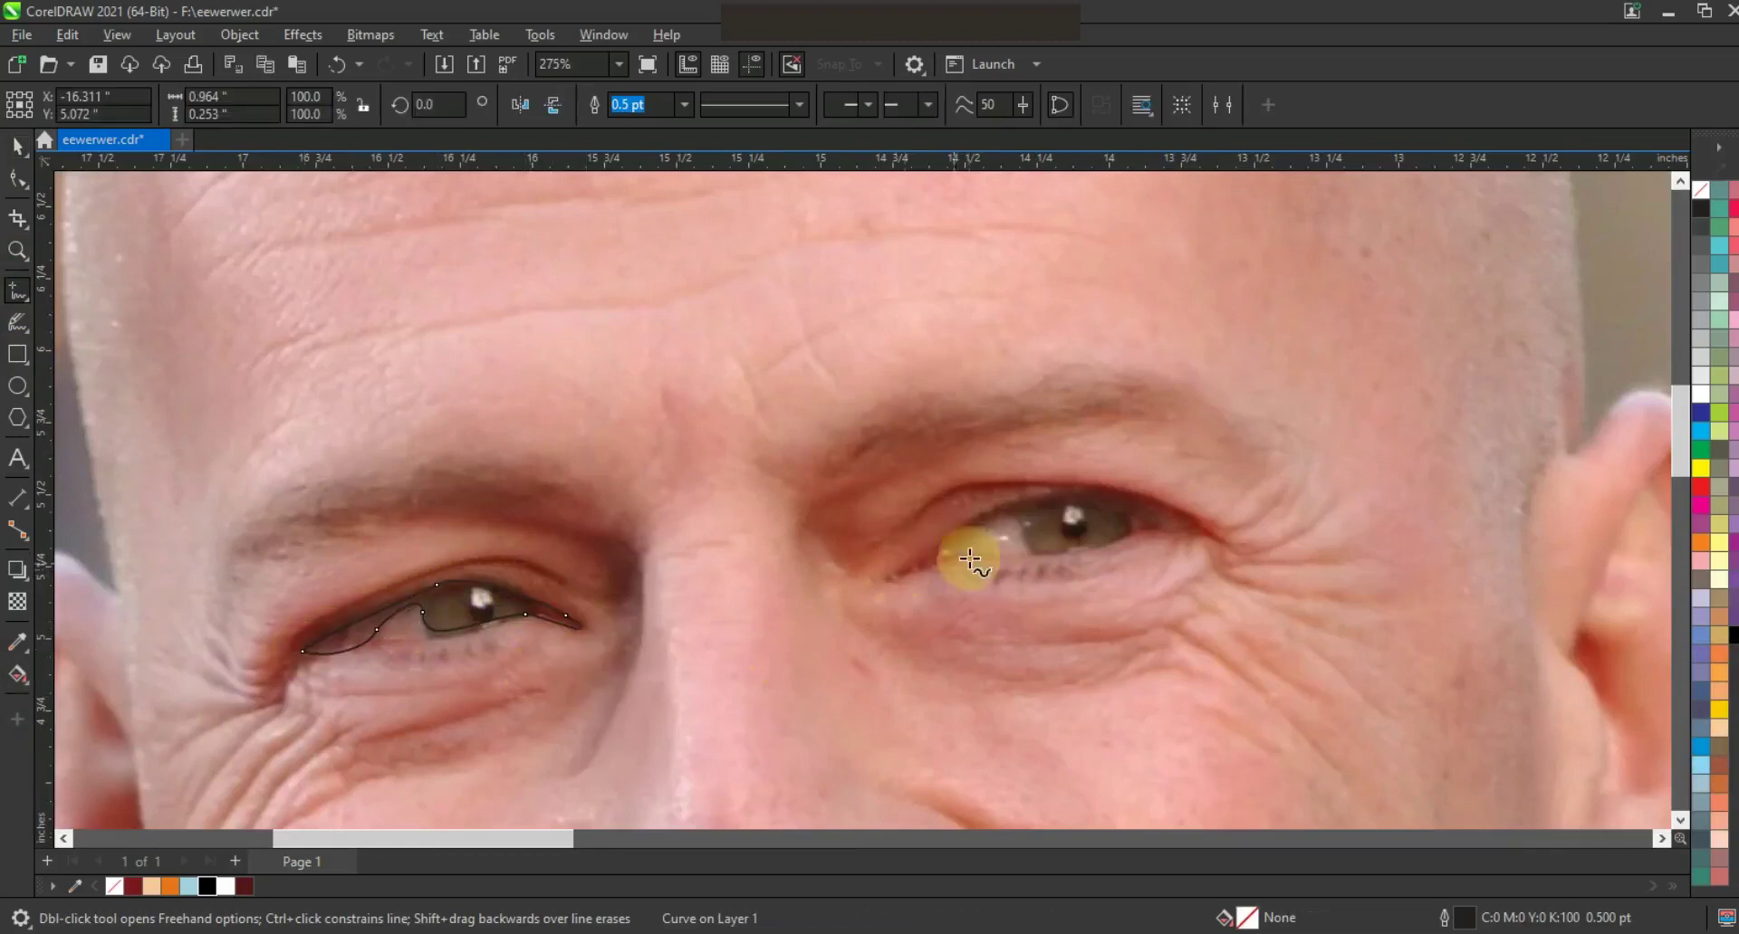
pyautogui.moveTo(894, 573)
pyautogui.mouseDown()
pyautogui.moveTo(999, 511)
pyautogui.moveTo(1158, 526)
pyautogui.mouseUp()
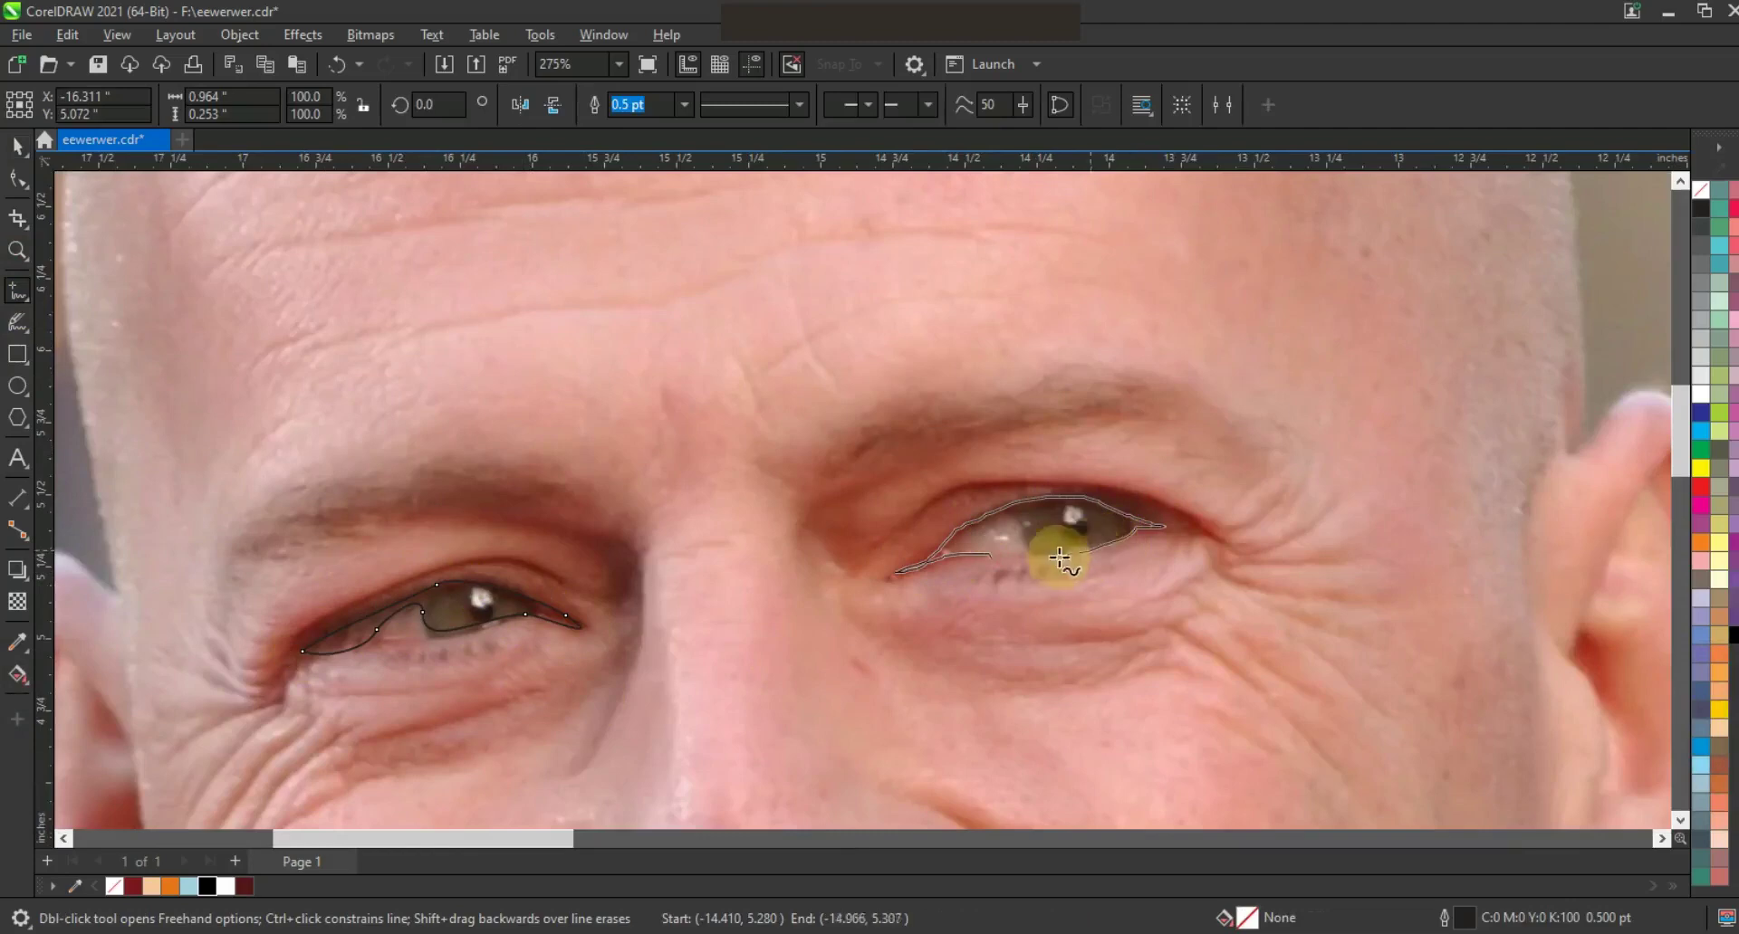
pyautogui.moveTo(1012, 518); pyautogui.dragTo(989, 556)
# Move both traced eye shapes onto the illustrated face and fill them with maroon #771820
pyautogui.click(17, 145)
pyautogui.keyDown('shift'); pyautogui.click(477, 595); pyautogui.keyUp('shift')
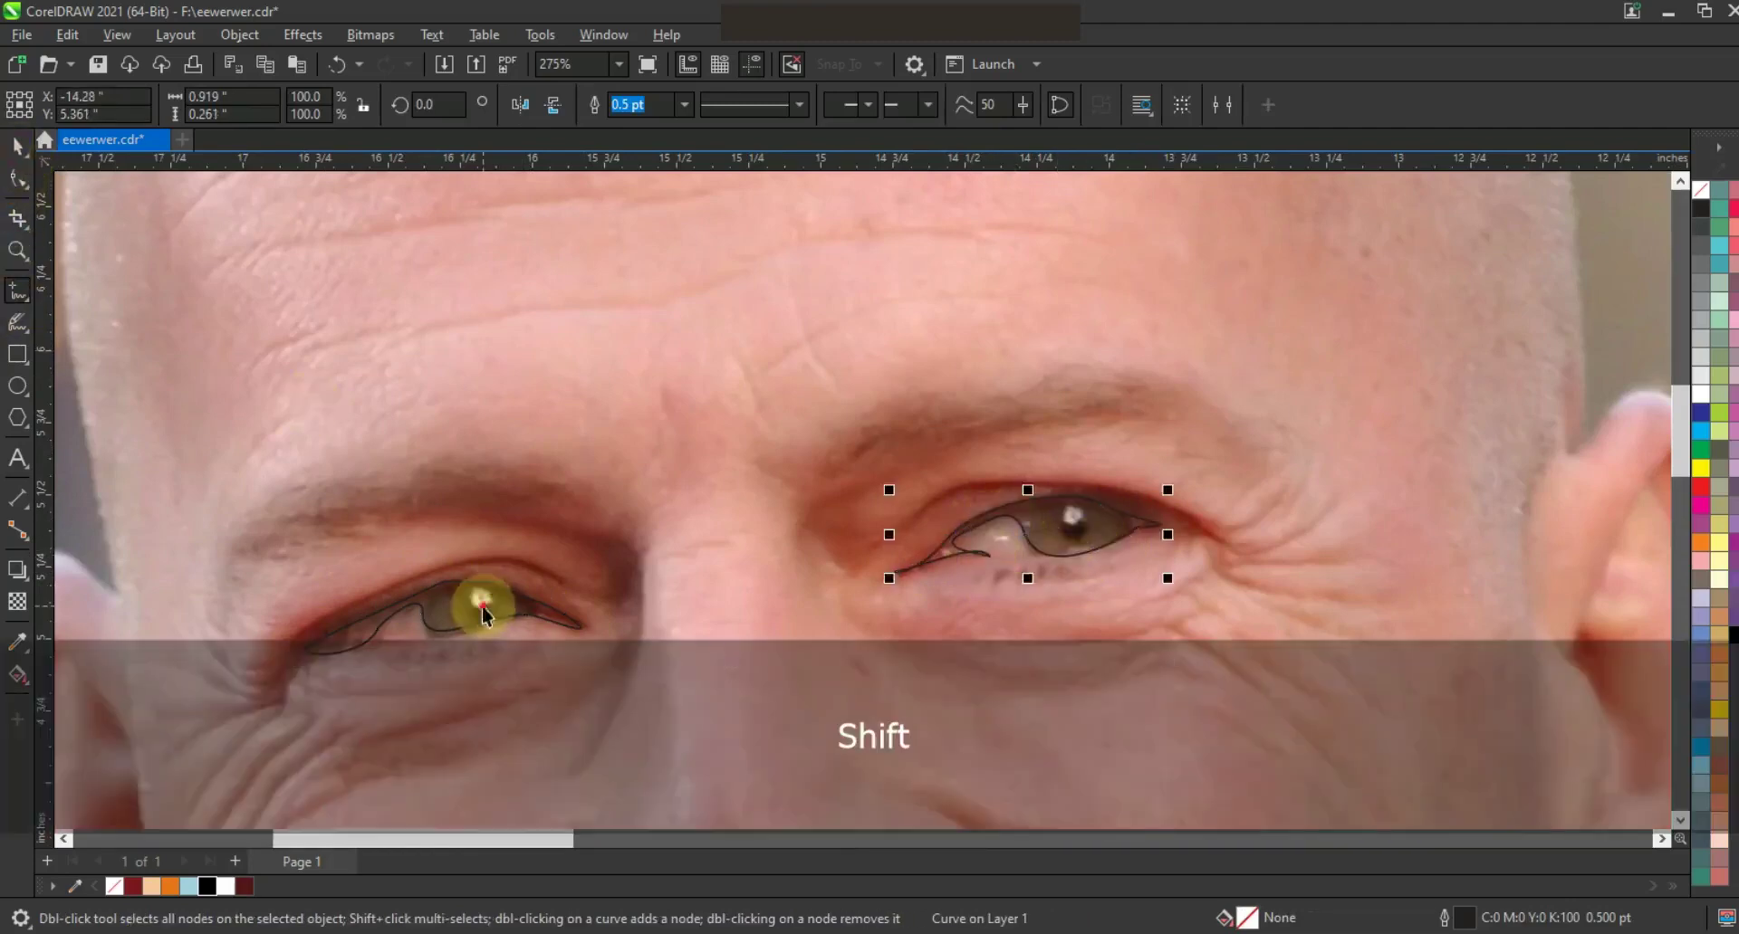
pyautogui.click(209, 886)
pyautogui.press('F3')
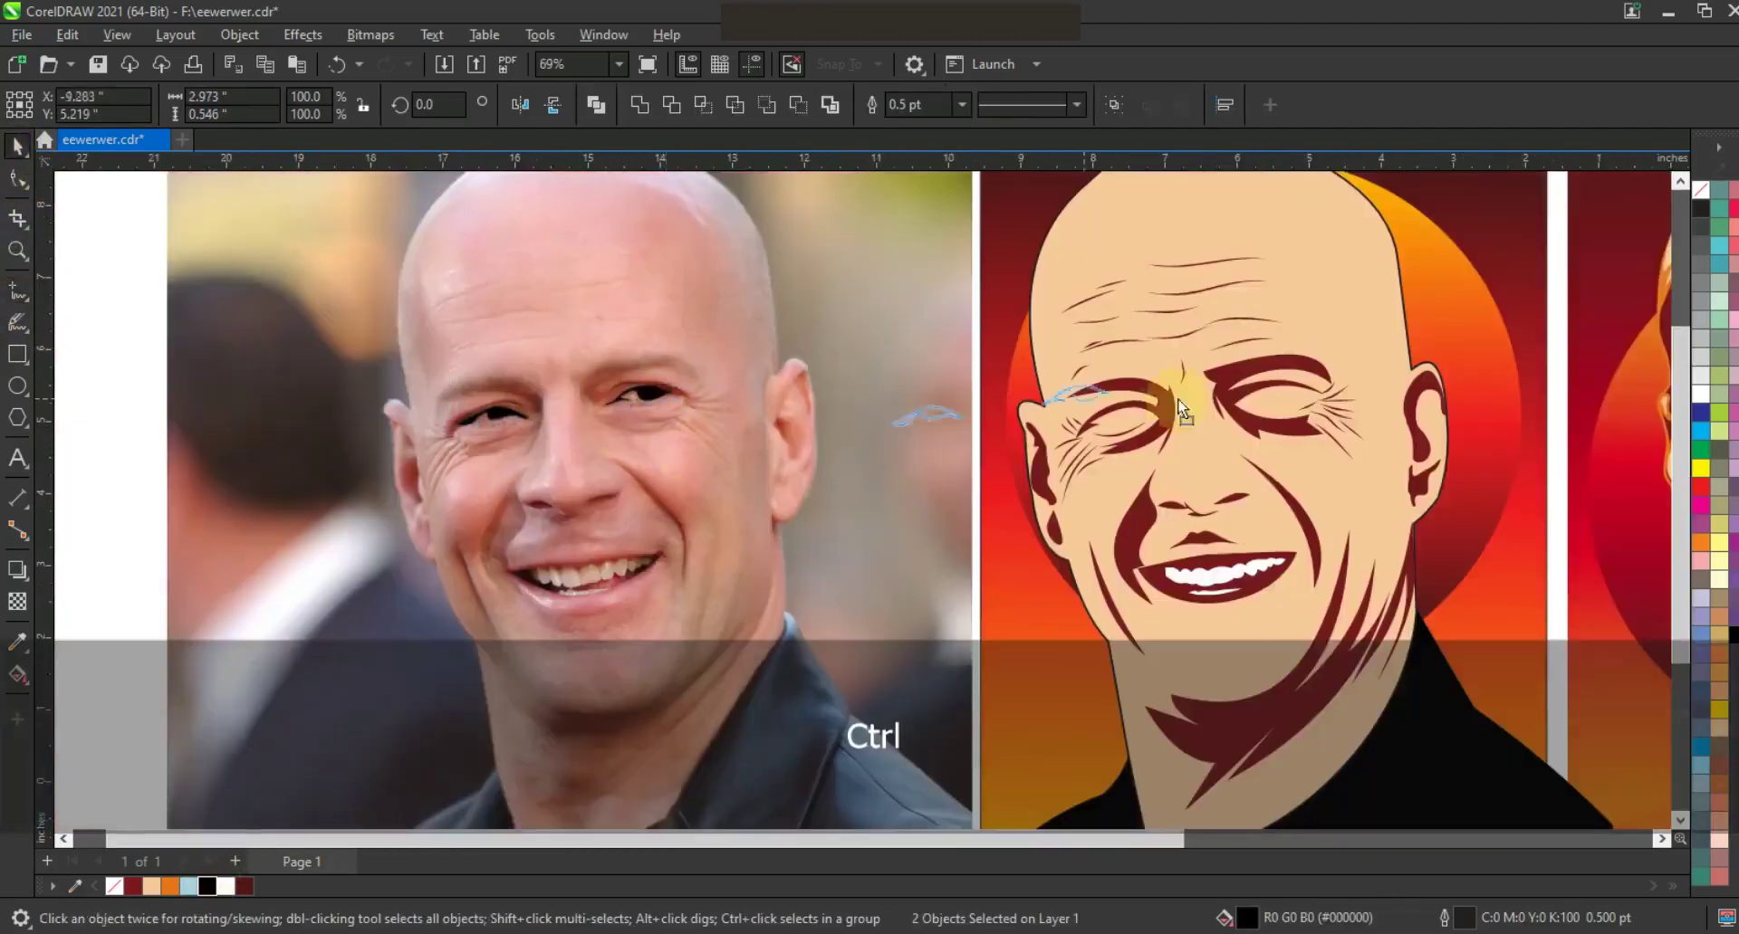
pyautogui.moveTo(1273, 404); pyautogui.dragTo(1275, 394)
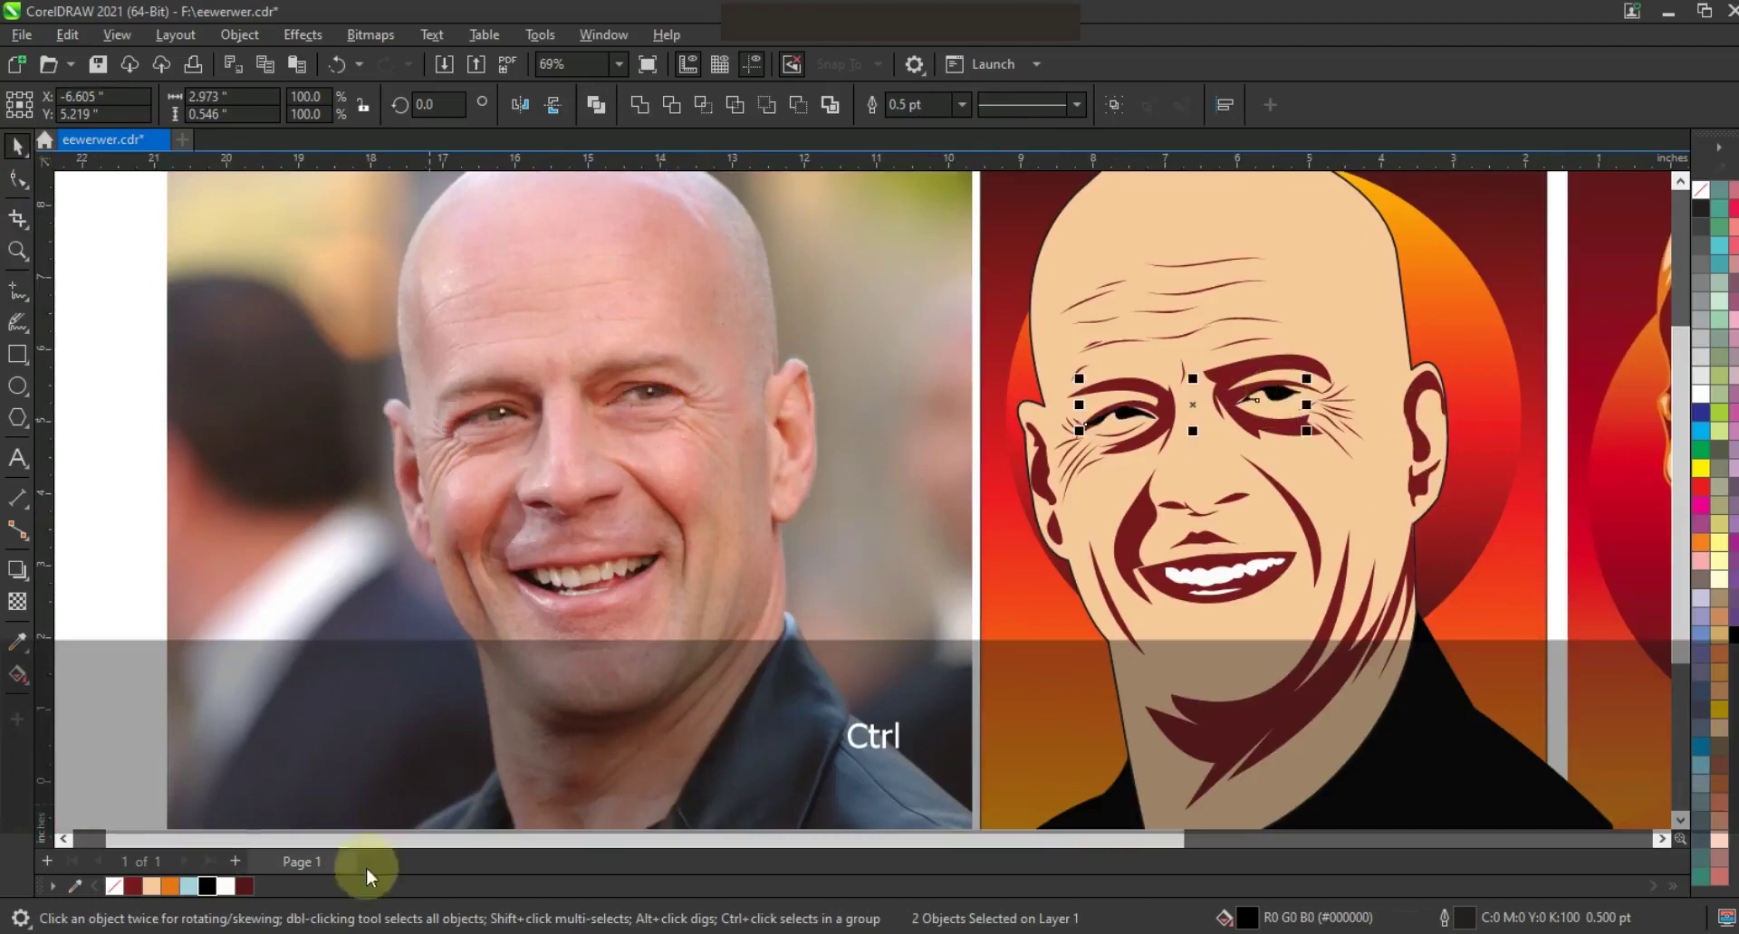
pyautogui.click(168, 887)
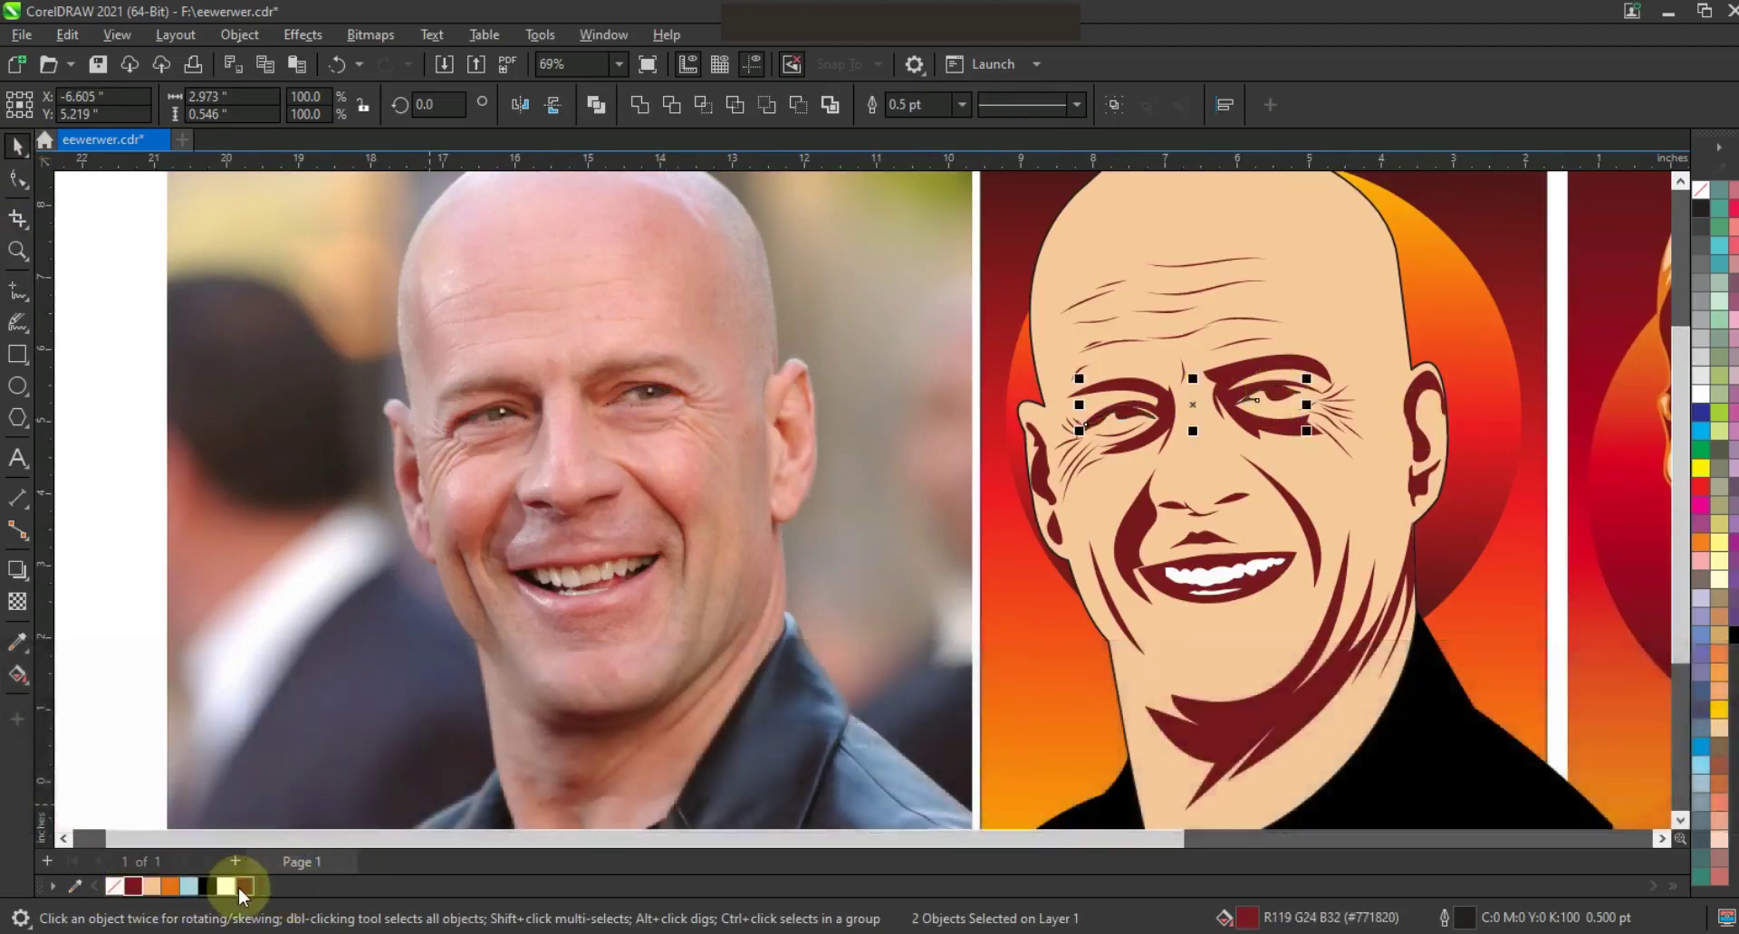
# Remove the outlines from the illustrated head and facial shapes on the poster
pyautogui.press('F3')
pyautogui.press('Escape')
pyautogui.moveTo(1250, 704); pyautogui.dragTo(923, 221)
pyautogui.rightClick(1701, 191)
pyautogui.click(1675, 209)
pyautogui.click(1535, 197)
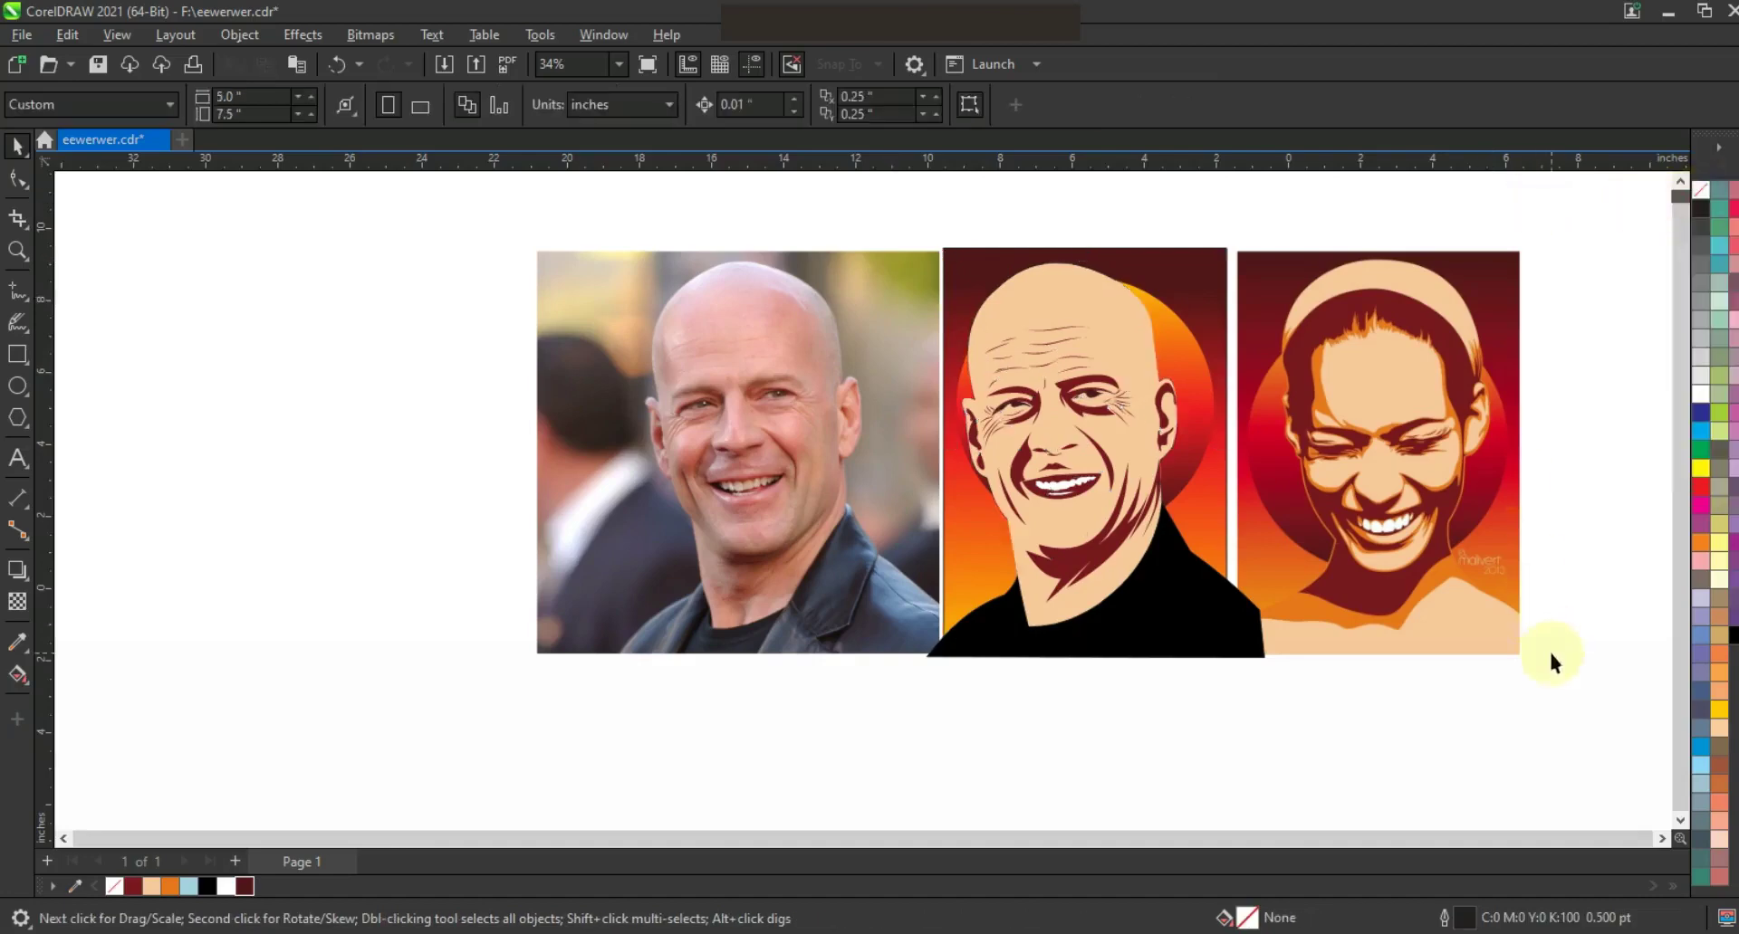
# Draw a closed shadow shape below the lower lip on the photo and curve its edges
pyautogui.click(18, 254)
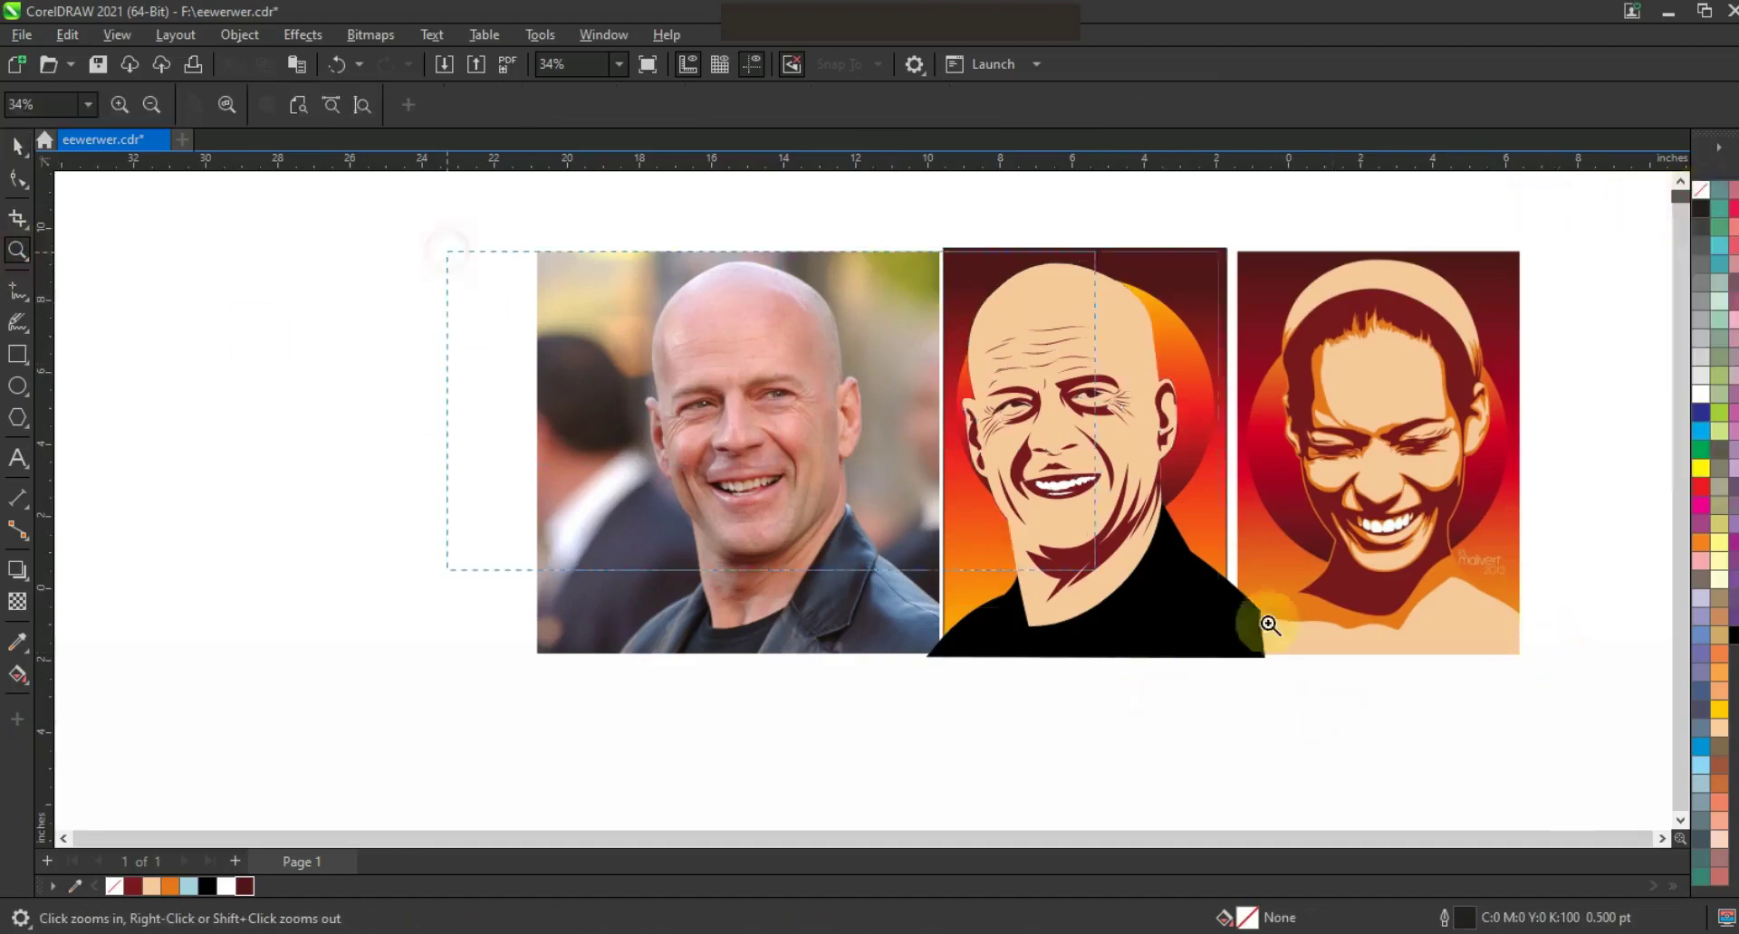
pyautogui.click(964, 470)
pyautogui.click(18, 146)
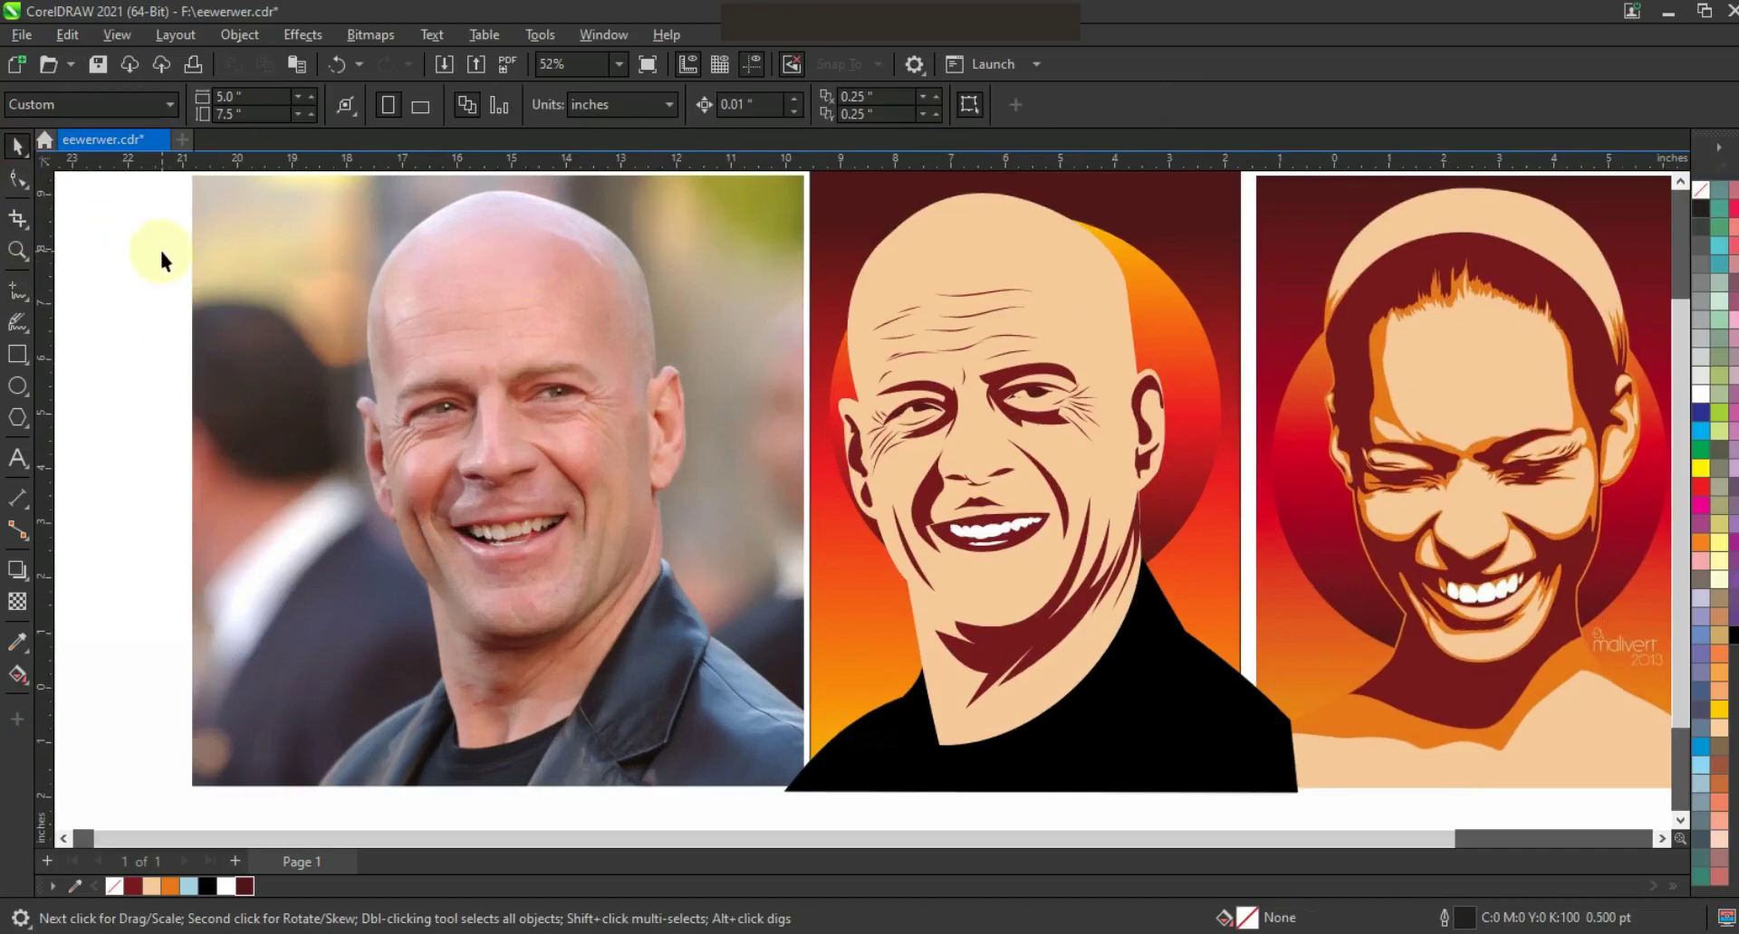
pyautogui.press('F5')
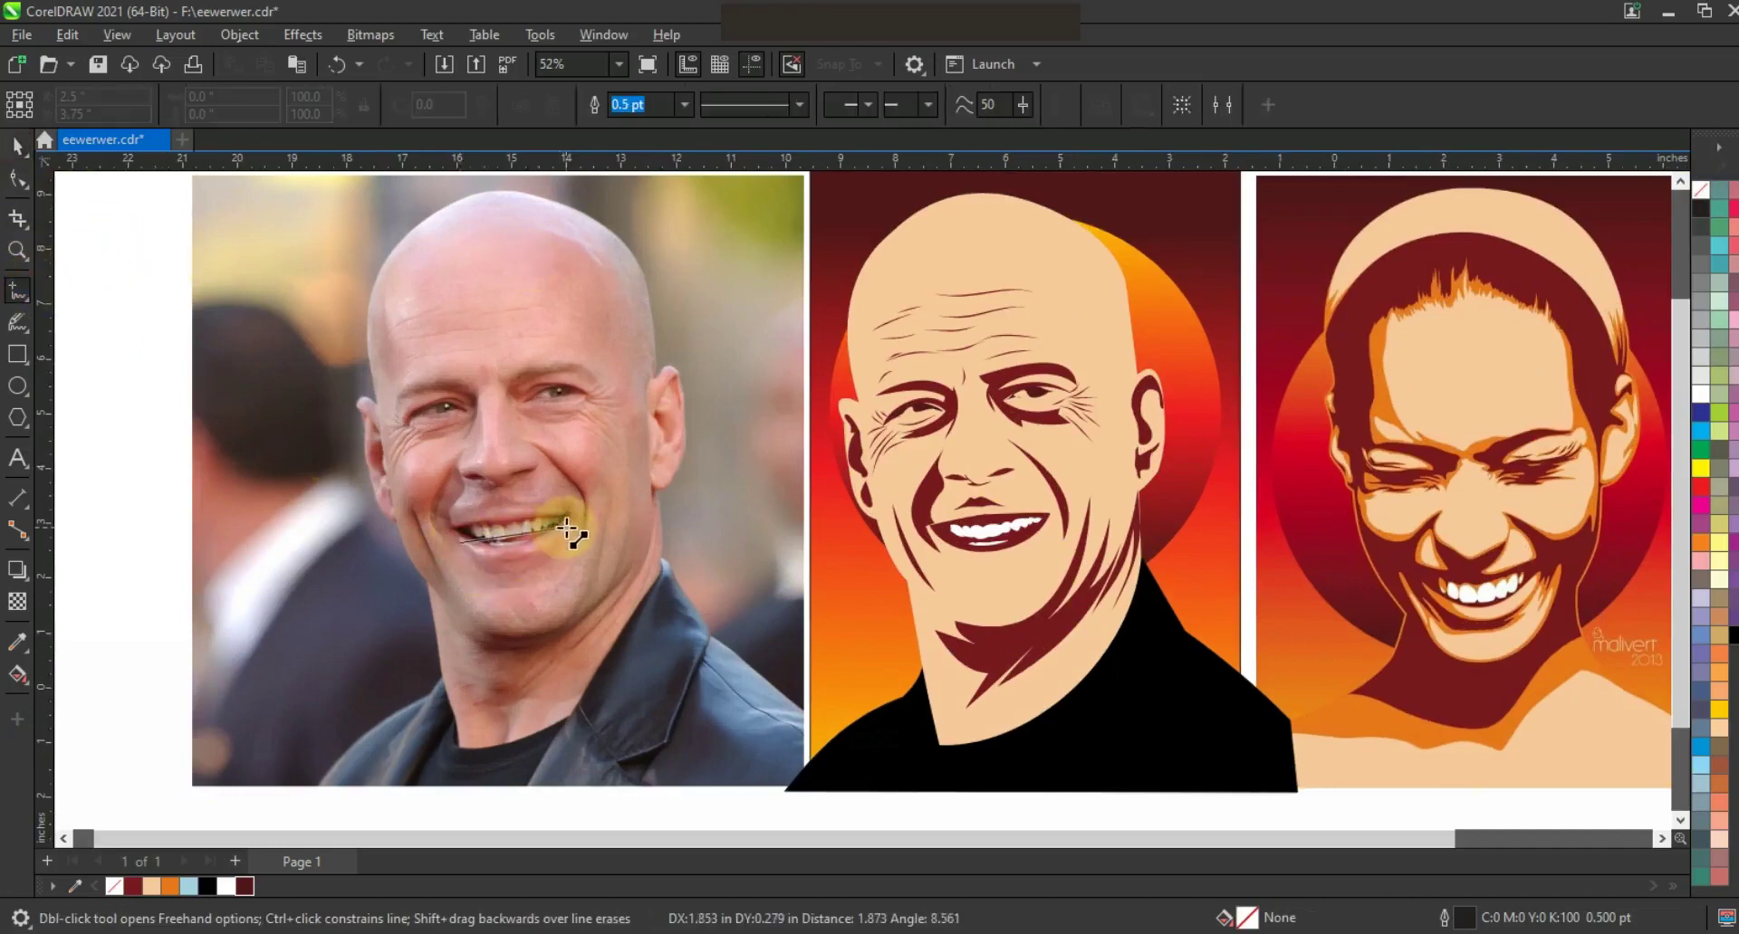
pyautogui.doubleClick(567, 526)
pyautogui.click(489, 569)
pyautogui.press('F10')
pyautogui.click(337, 104)
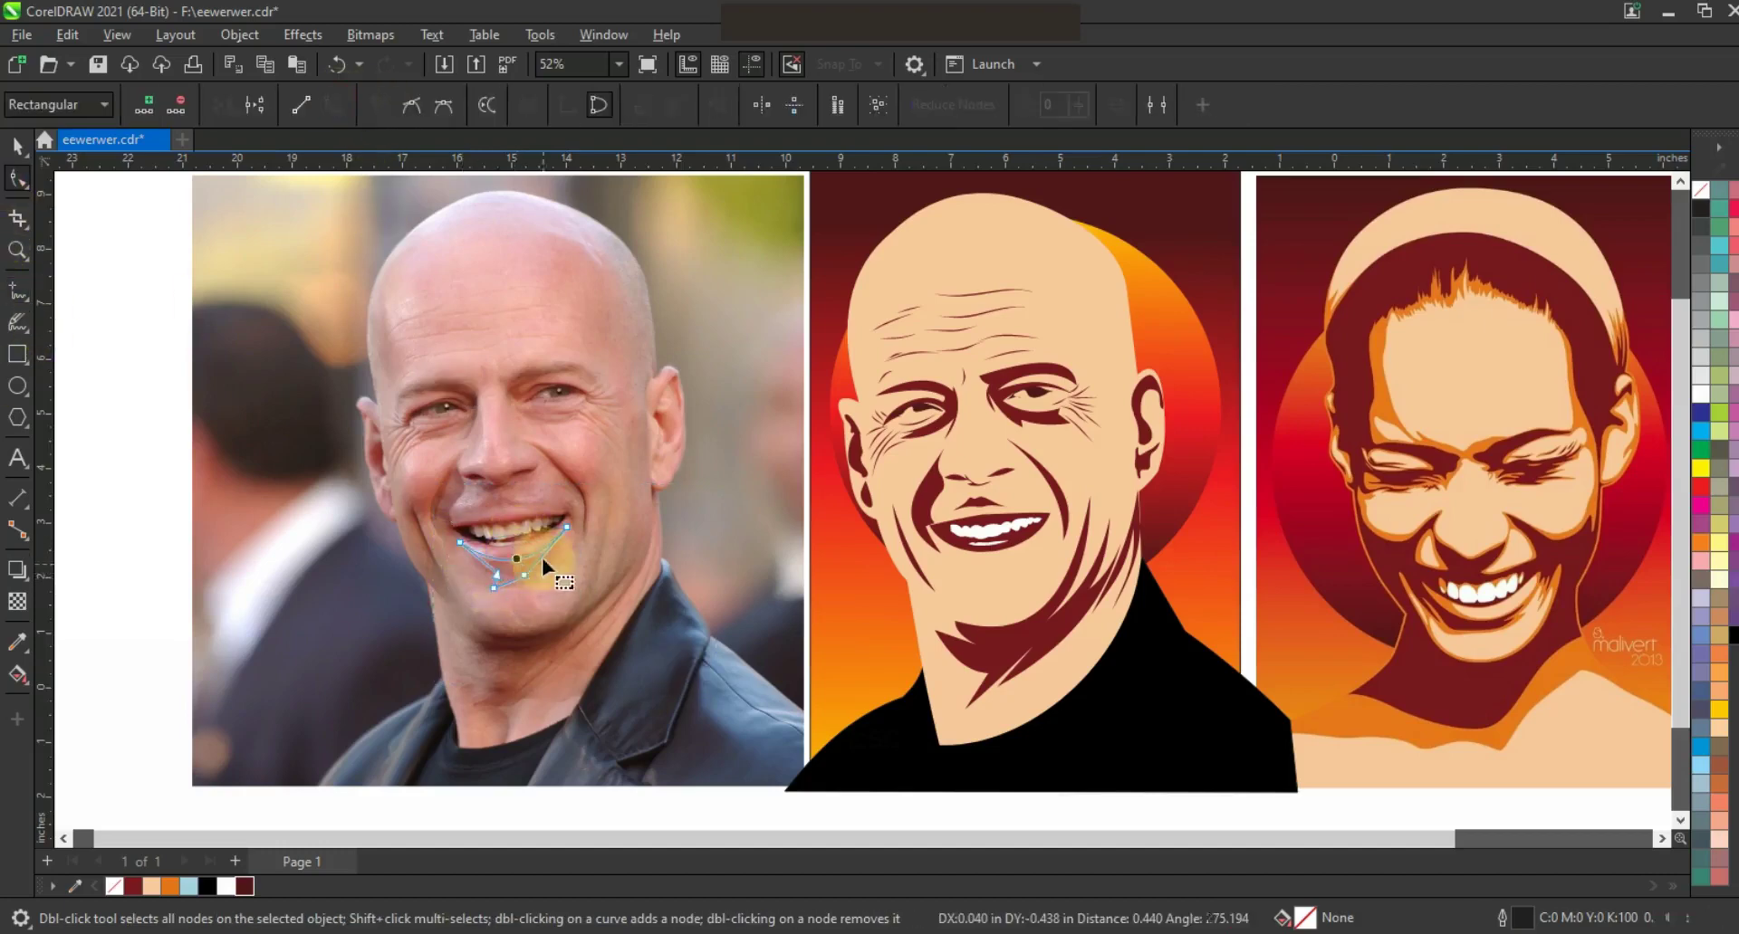
# Move the lower lip shadow onto the illustrated face, fill it with maroon #771820 and remove its outline
pyautogui.click(17, 145)
pyautogui.moveTo(520, 580); pyautogui.dragTo(1000, 593)
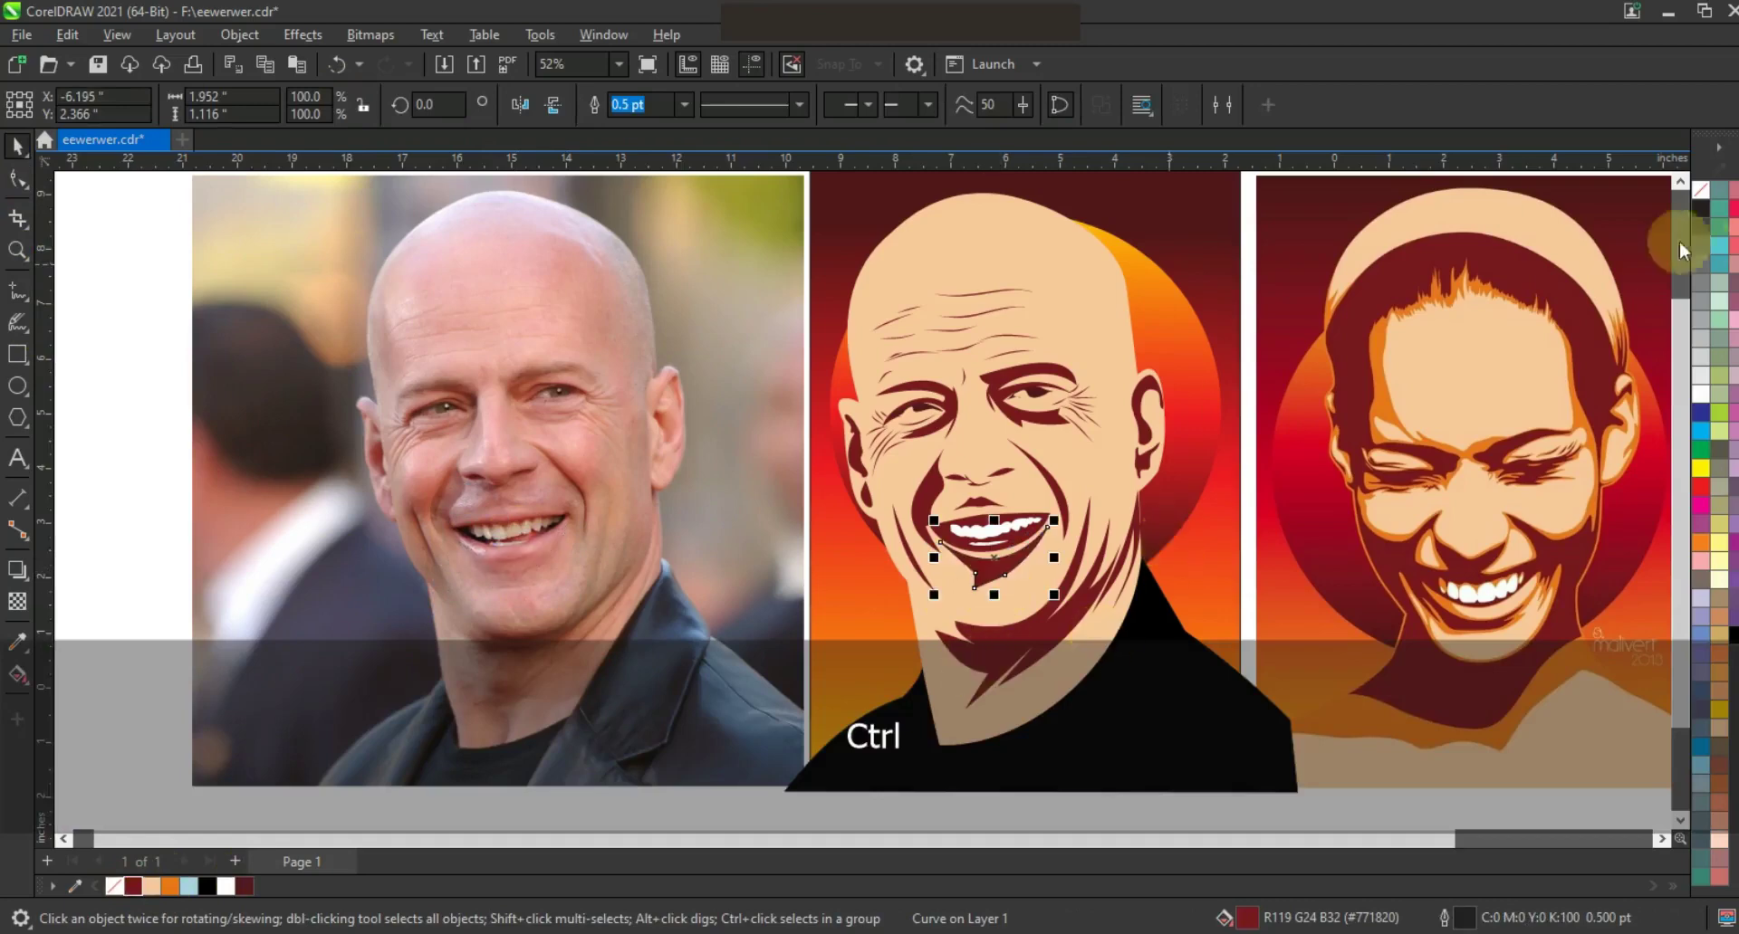
pyautogui.rightClick(1702, 195)
pyautogui.press('F3')
pyautogui.press('Escape')
# Group the facial shadow shapes and place a copy of the group on the blank area beyond the reference artwork
pyautogui.press('z')
pyautogui.moveTo(621, 223); pyautogui.dragTo(1482, 636)
pyautogui.press('space')
pyautogui.moveTo(619, 214); pyautogui.dragTo(971, 702)
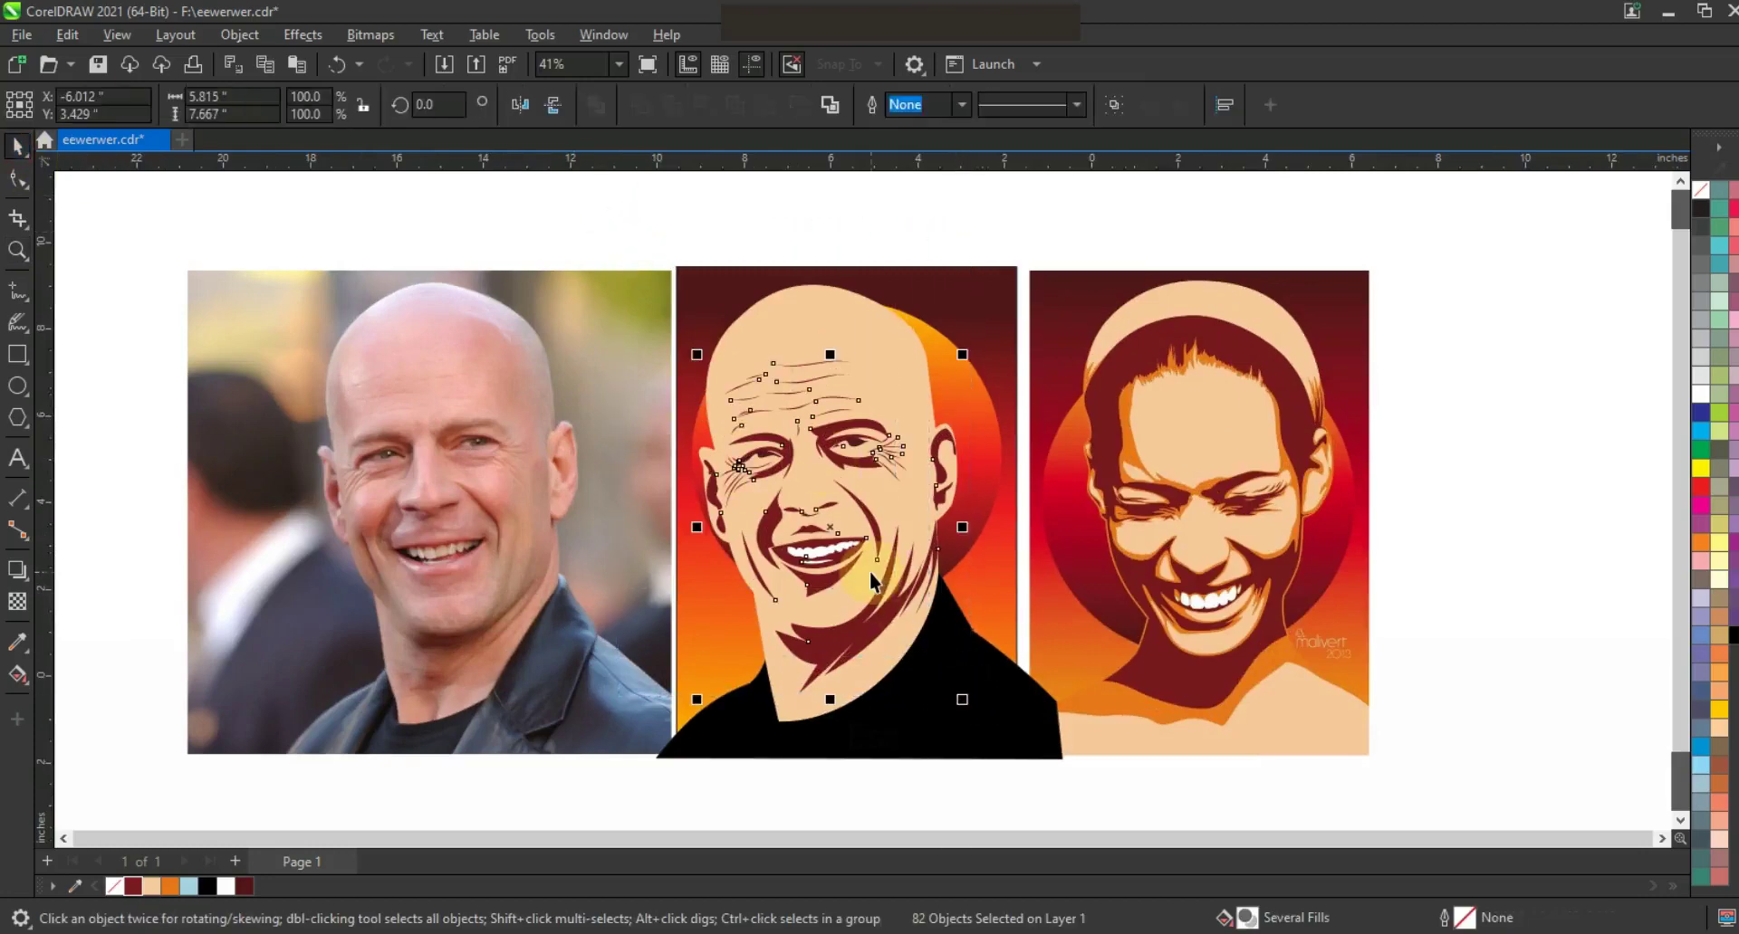
pyautogui.press('Escape')
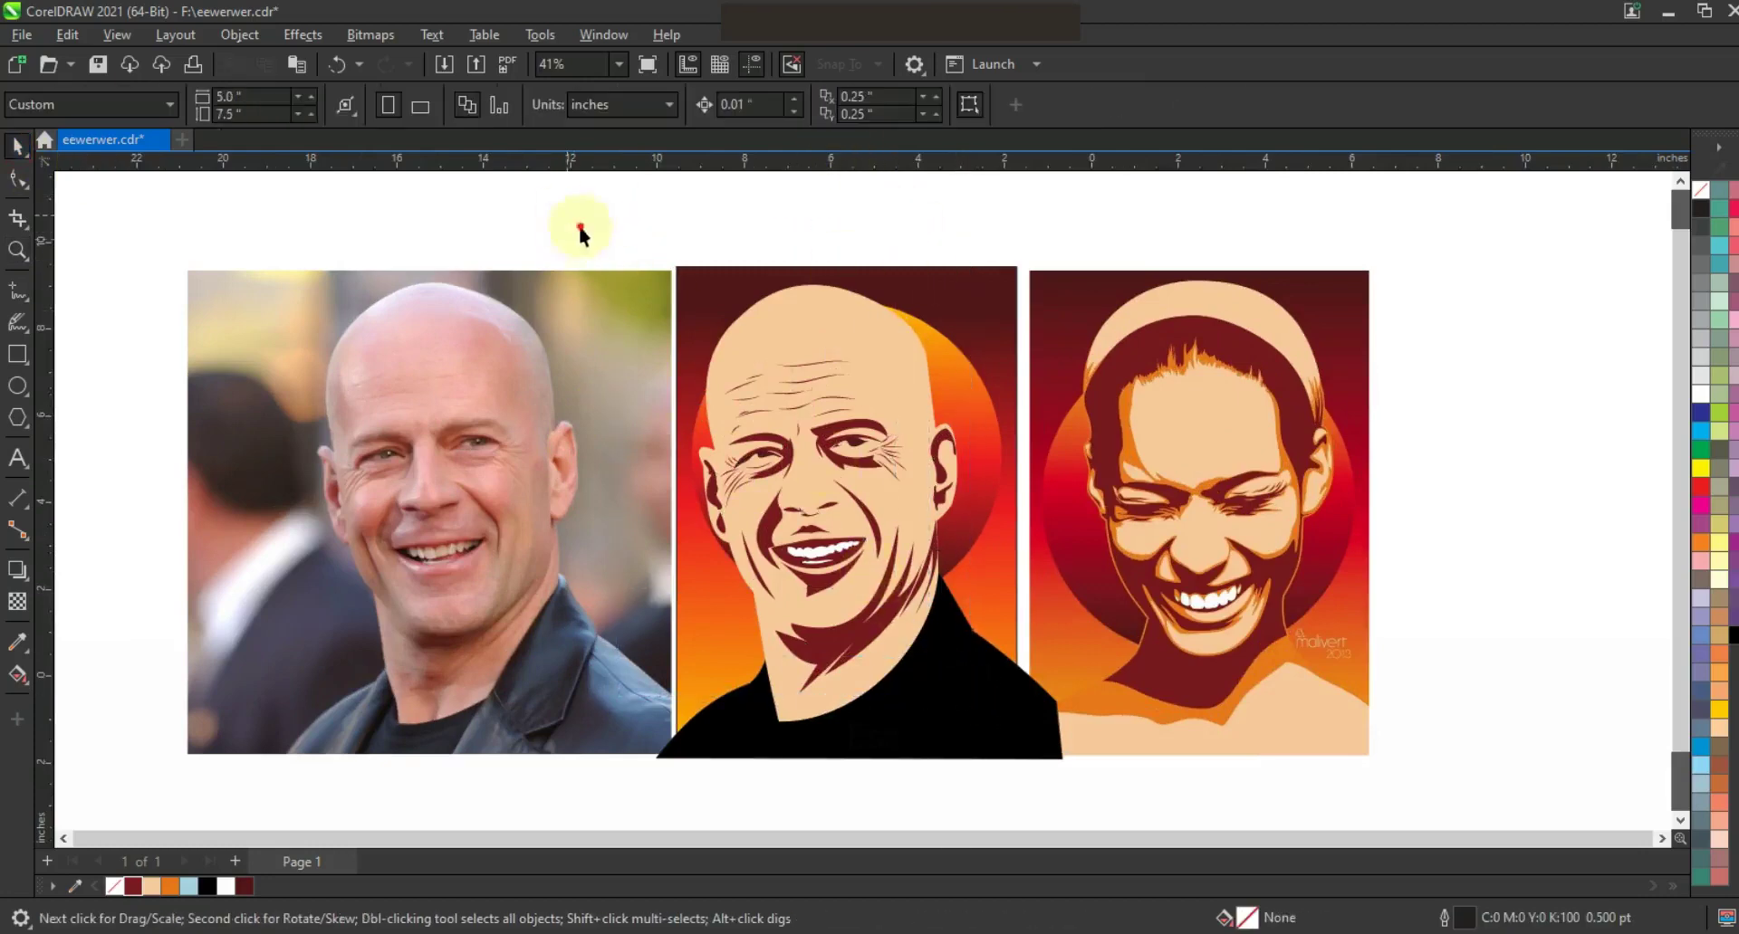
pyautogui.moveTo(900, 511); pyautogui.dragTo(964, 699)
pyautogui.hotkey('ctrl', 'g')
pyautogui.press('F3')
pyautogui.moveTo(838, 451); pyautogui.dragTo(1215, 453)
pyautogui.rightClick(1215, 453)
pyautogui.scroll(2, 963, 462)
pyautogui.moveTo(1630, 663); pyautogui.dragTo(1589, 664)
pyautogui.hotkey('shift', 'F2')
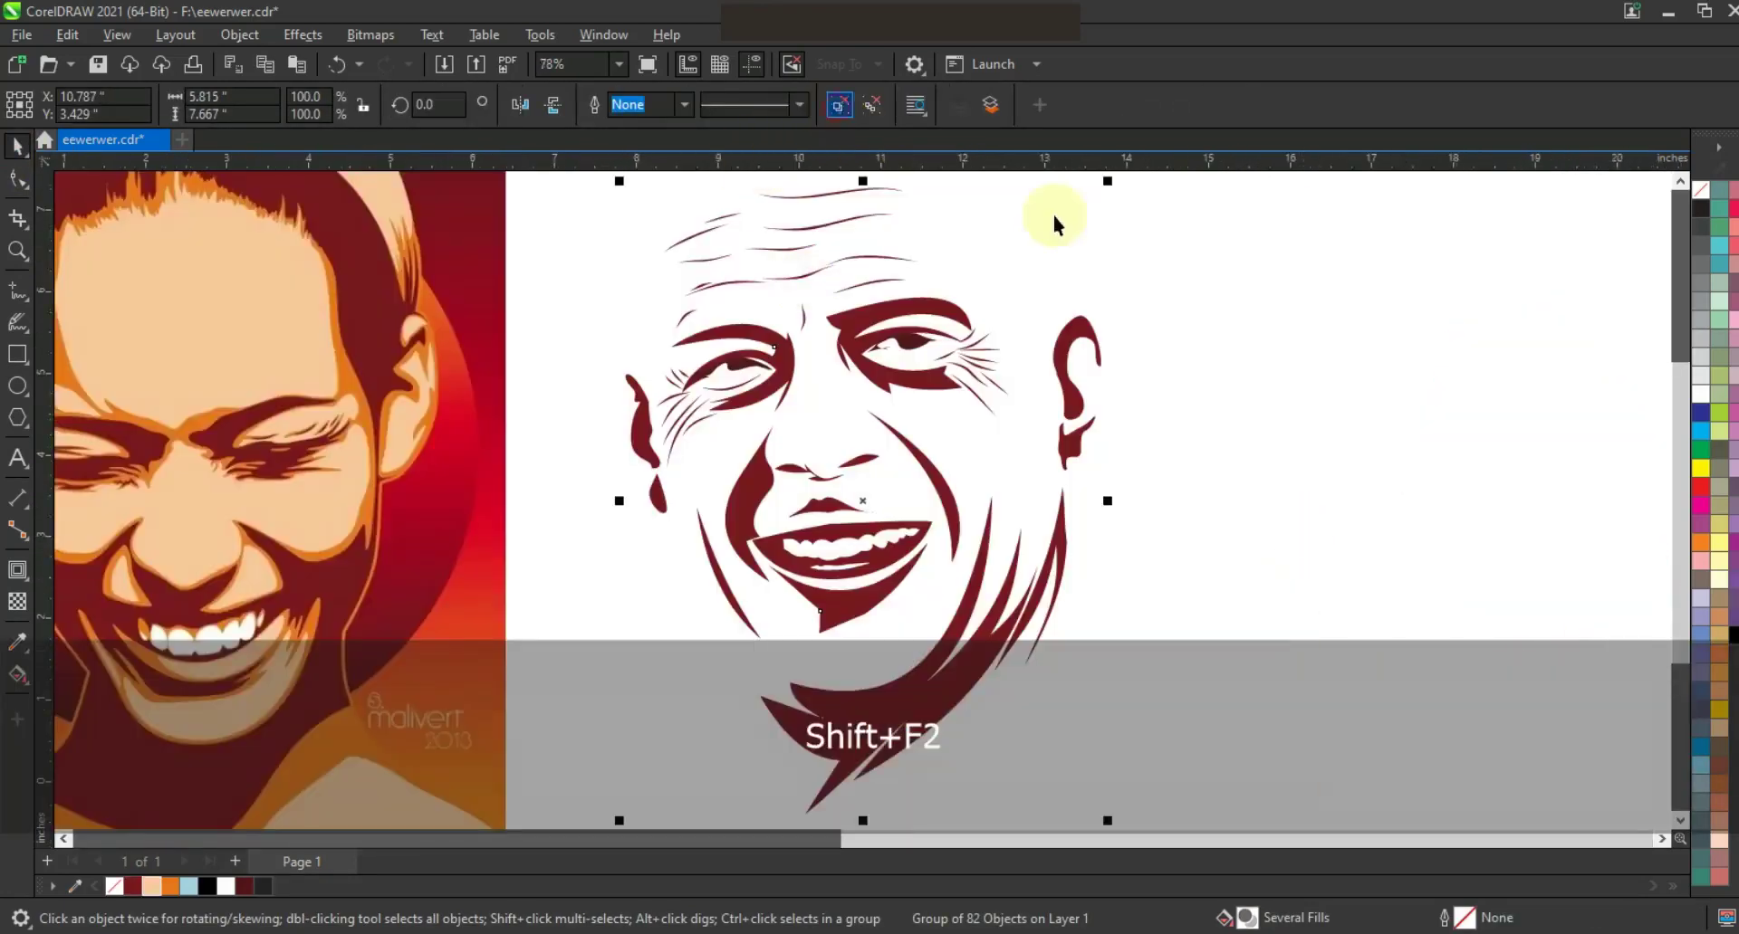
# Delete the forehead wrinkle lines from the copied shadow shapes
pyautogui.moveTo(1045, 176); pyautogui.dragTo(652, 312)
pyautogui.press('Delete')
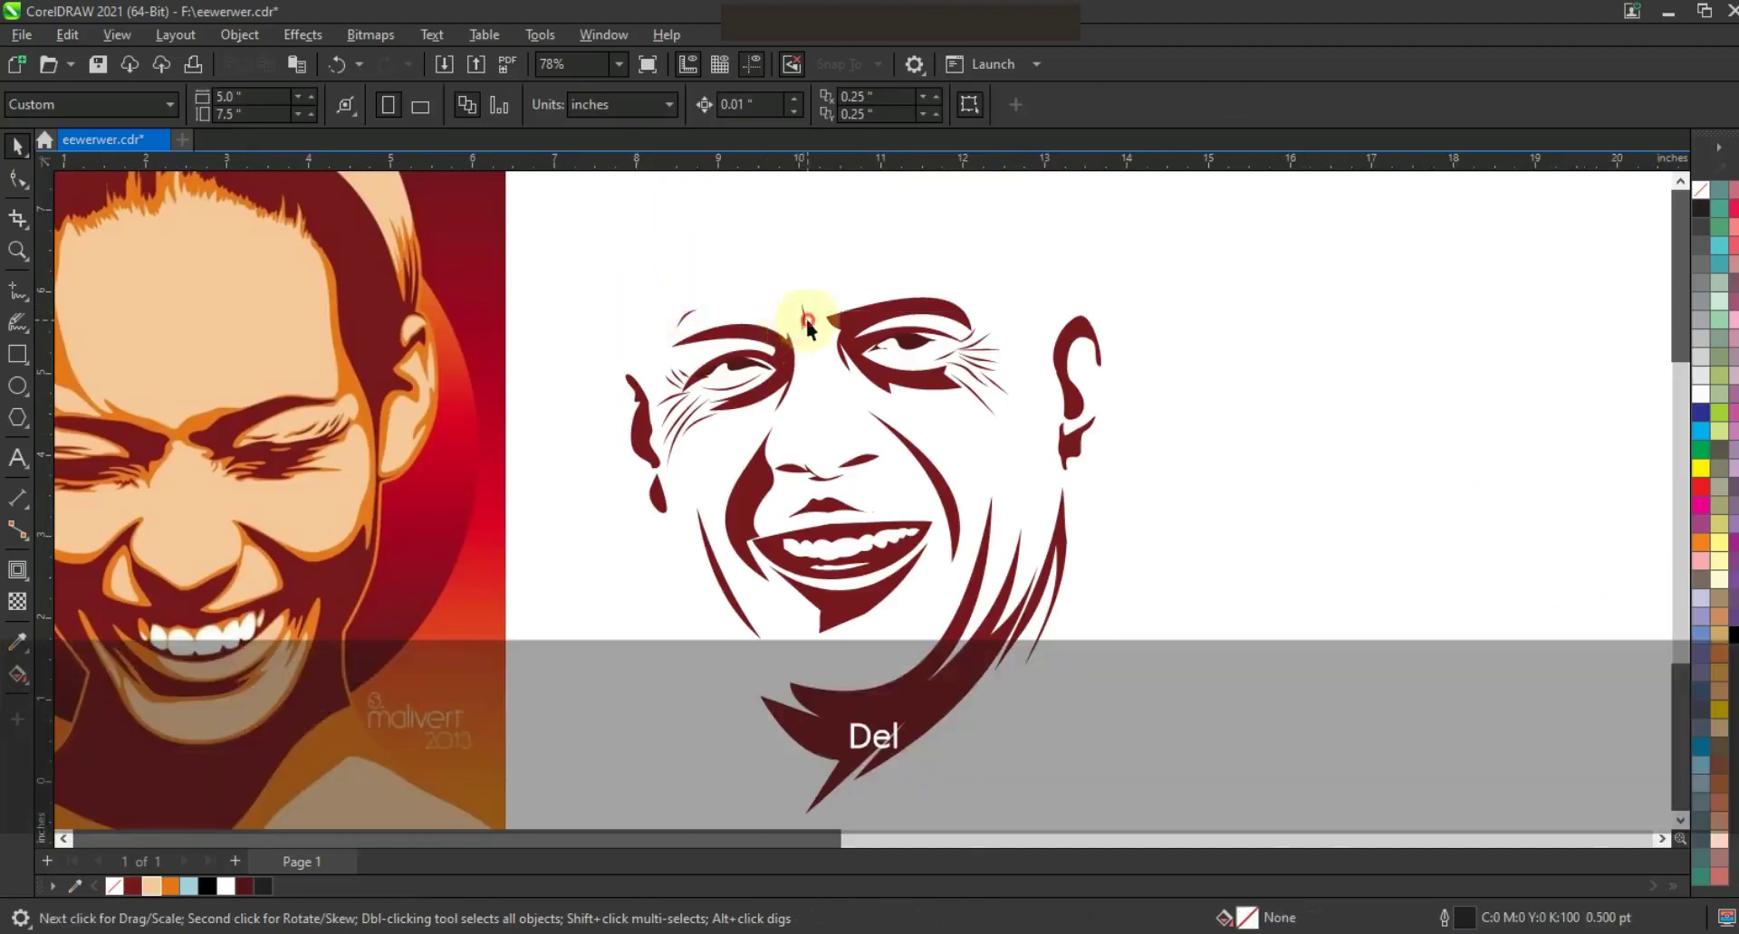
pyautogui.click(681, 314)
pyautogui.press('Delete')
# Delete the fine wrinkle lines around both eyes from the copied shadow shapes
pyautogui.moveTo(648, 355); pyautogui.dragTo(735, 451)
pyautogui.press('Delete')
pyautogui.click(713, 402)
pyautogui.press('Delete')
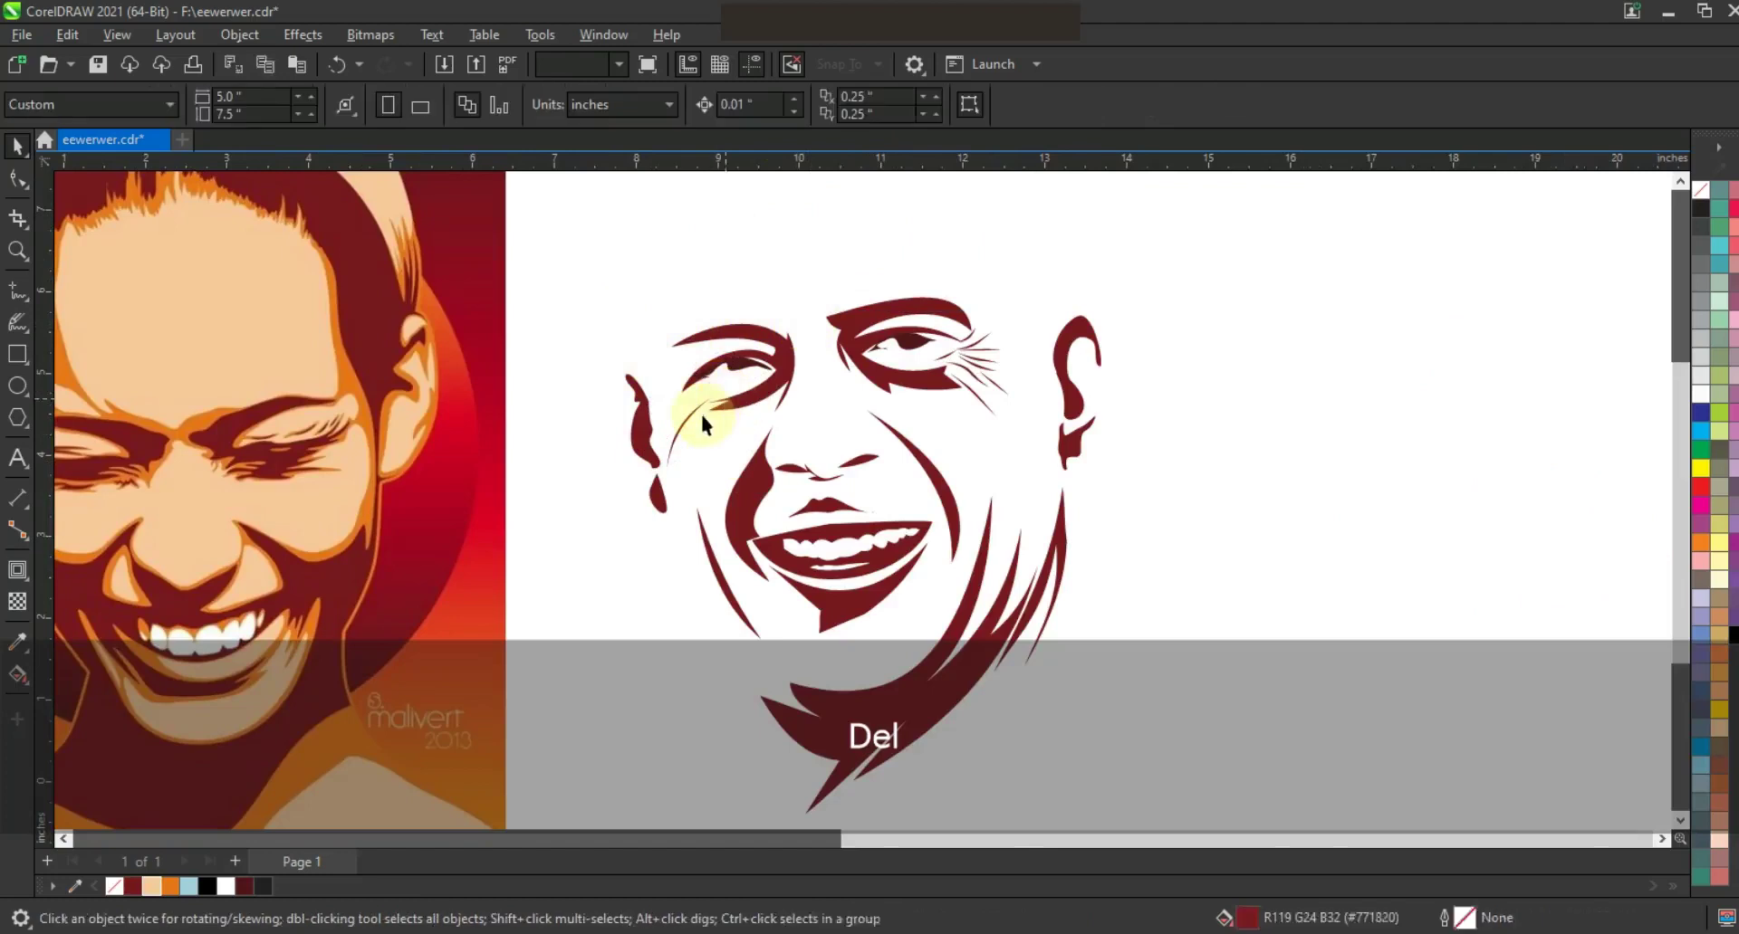
pyautogui.click(688, 416)
pyautogui.press('Delete')
pyautogui.moveTo(1013, 323)
pyautogui.mouseDown()
pyautogui.moveTo(923, 418)
pyautogui.moveTo(949, 415)
pyautogui.mouseUp()
pyautogui.press('Delete')
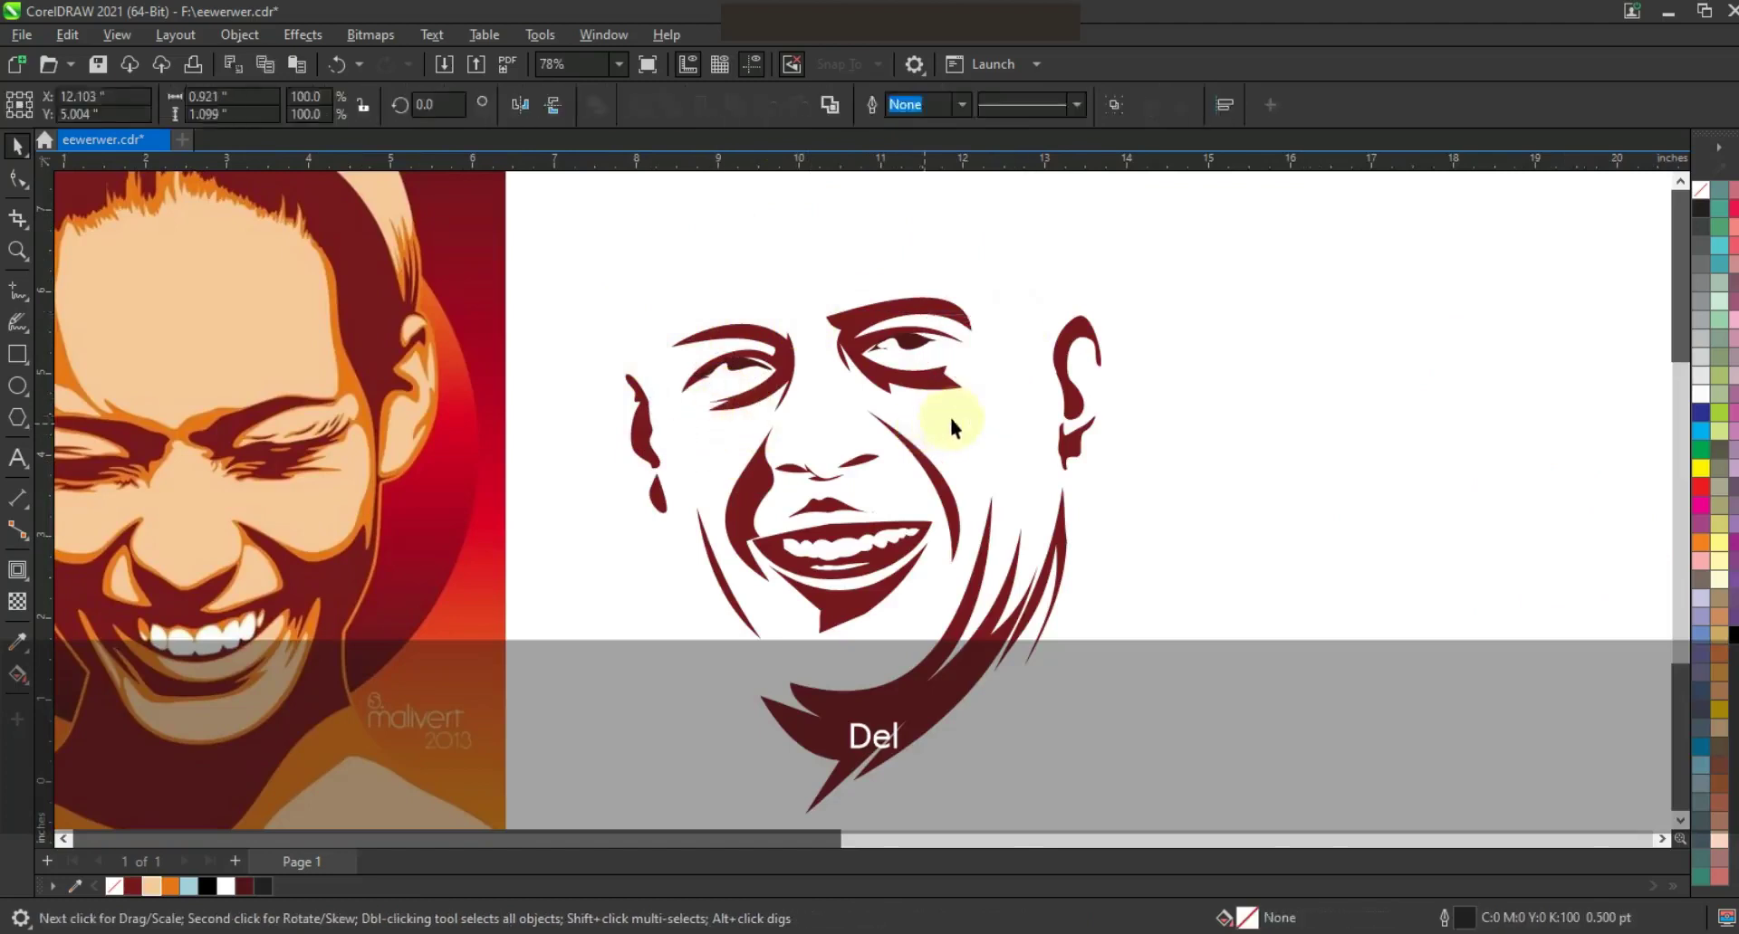
# Weld all the remaining copied shadow shapes into a single curve
pyautogui.moveTo(1195, 252); pyautogui.dragTo(556, 793)
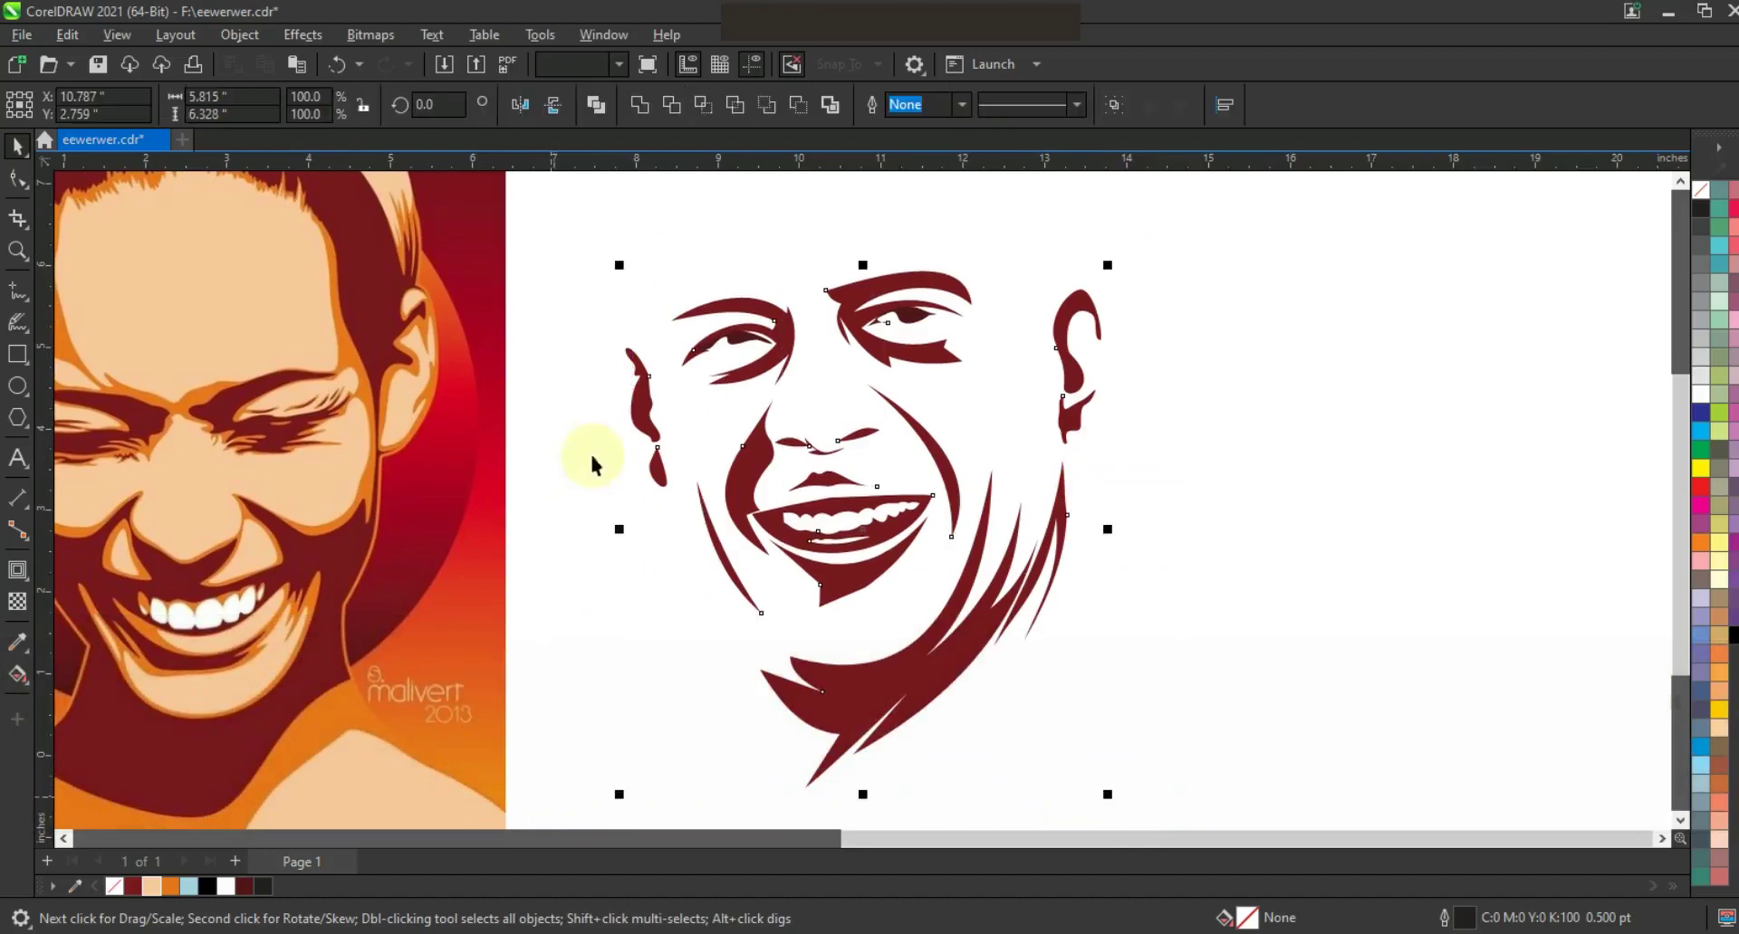
pyautogui.click(639, 106)
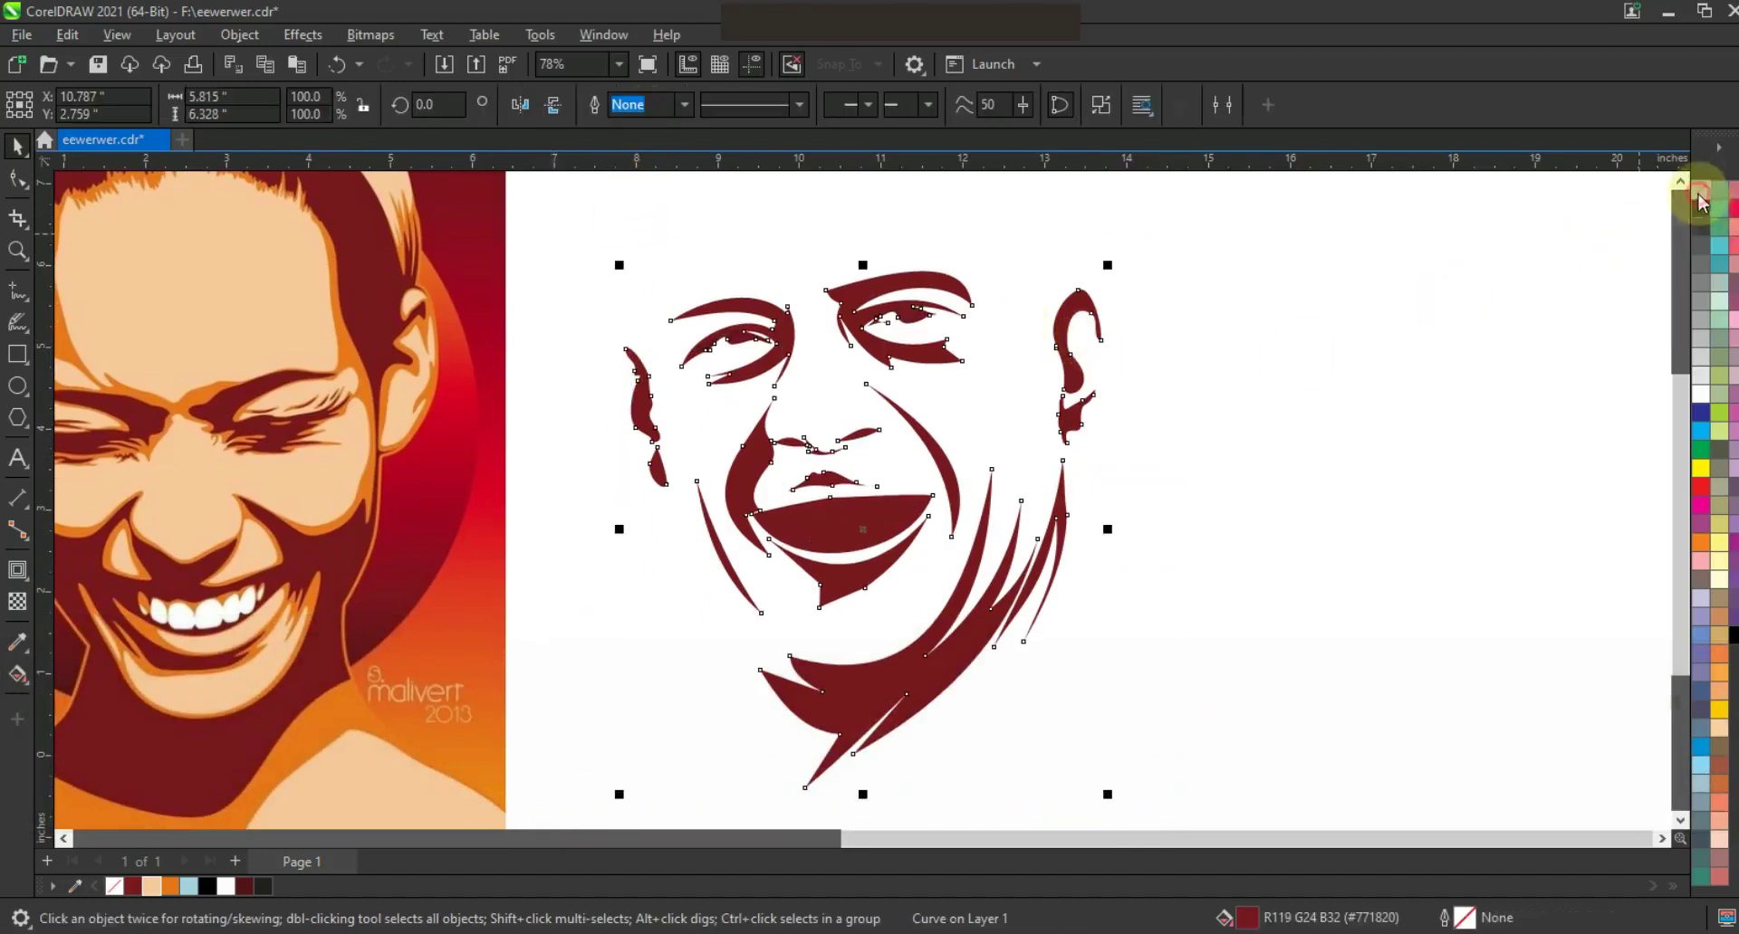
# Give the welded shadow curve no fill and a black outline, and add a one-step outward contour with a 0.053-inch offset
pyautogui.click(1701, 190)
pyautogui.rightClick(1699, 208)
pyautogui.click(1676, 218)
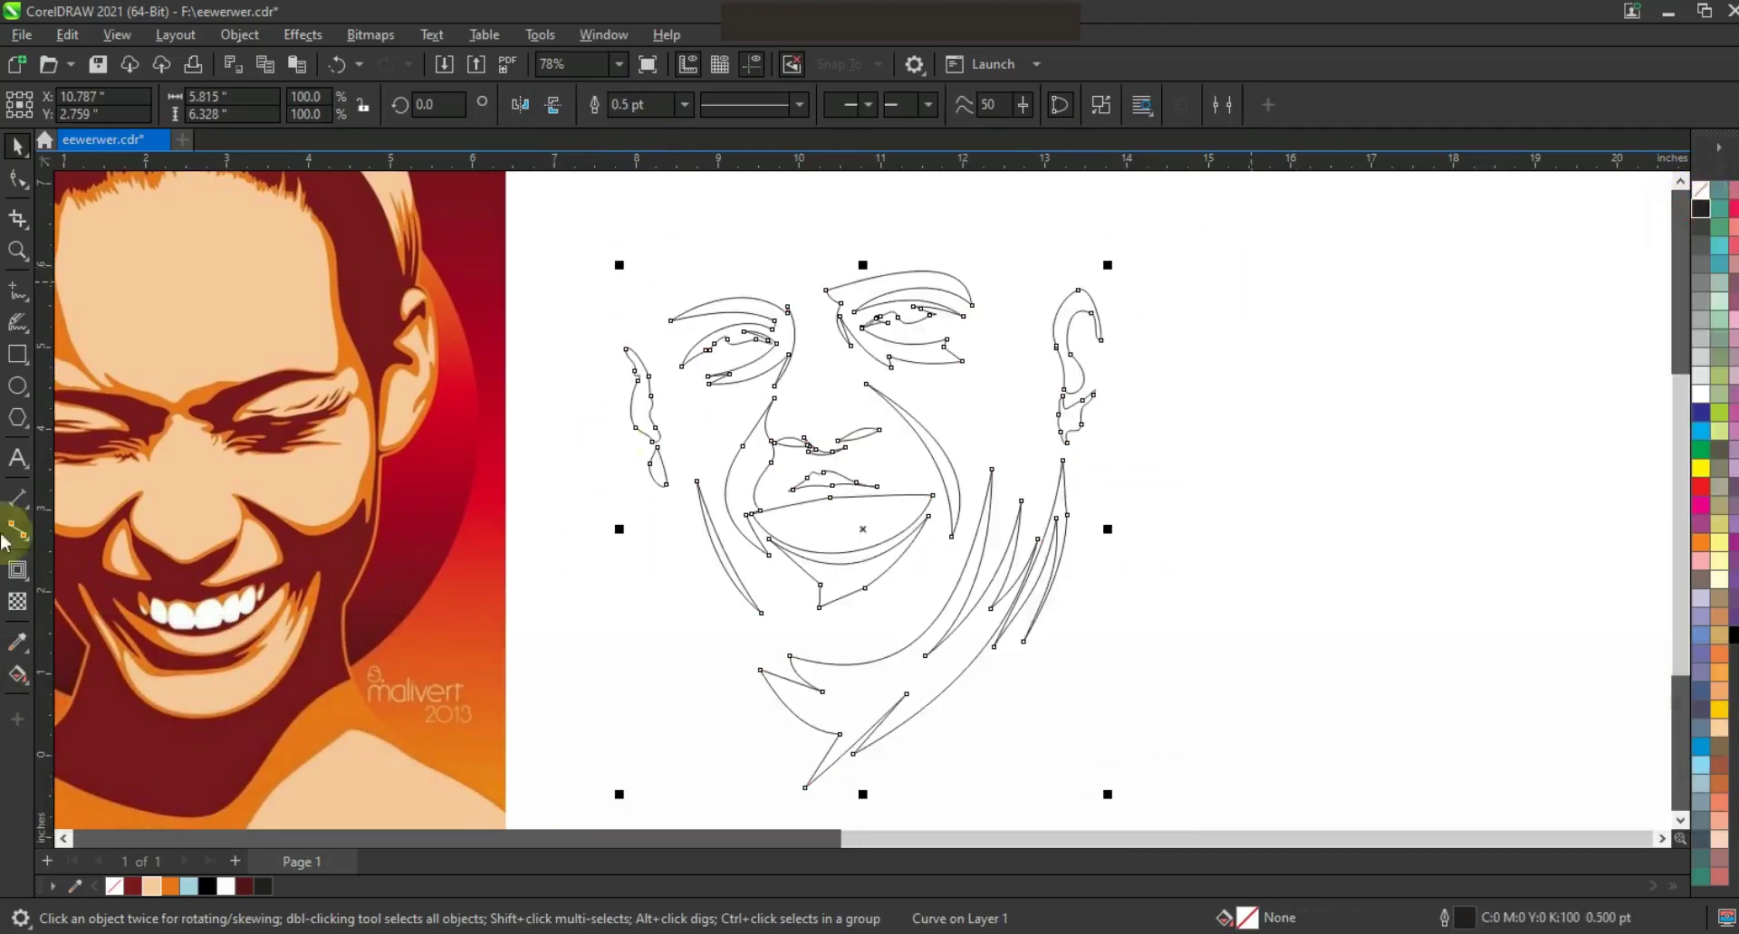
pyautogui.click(17, 570)
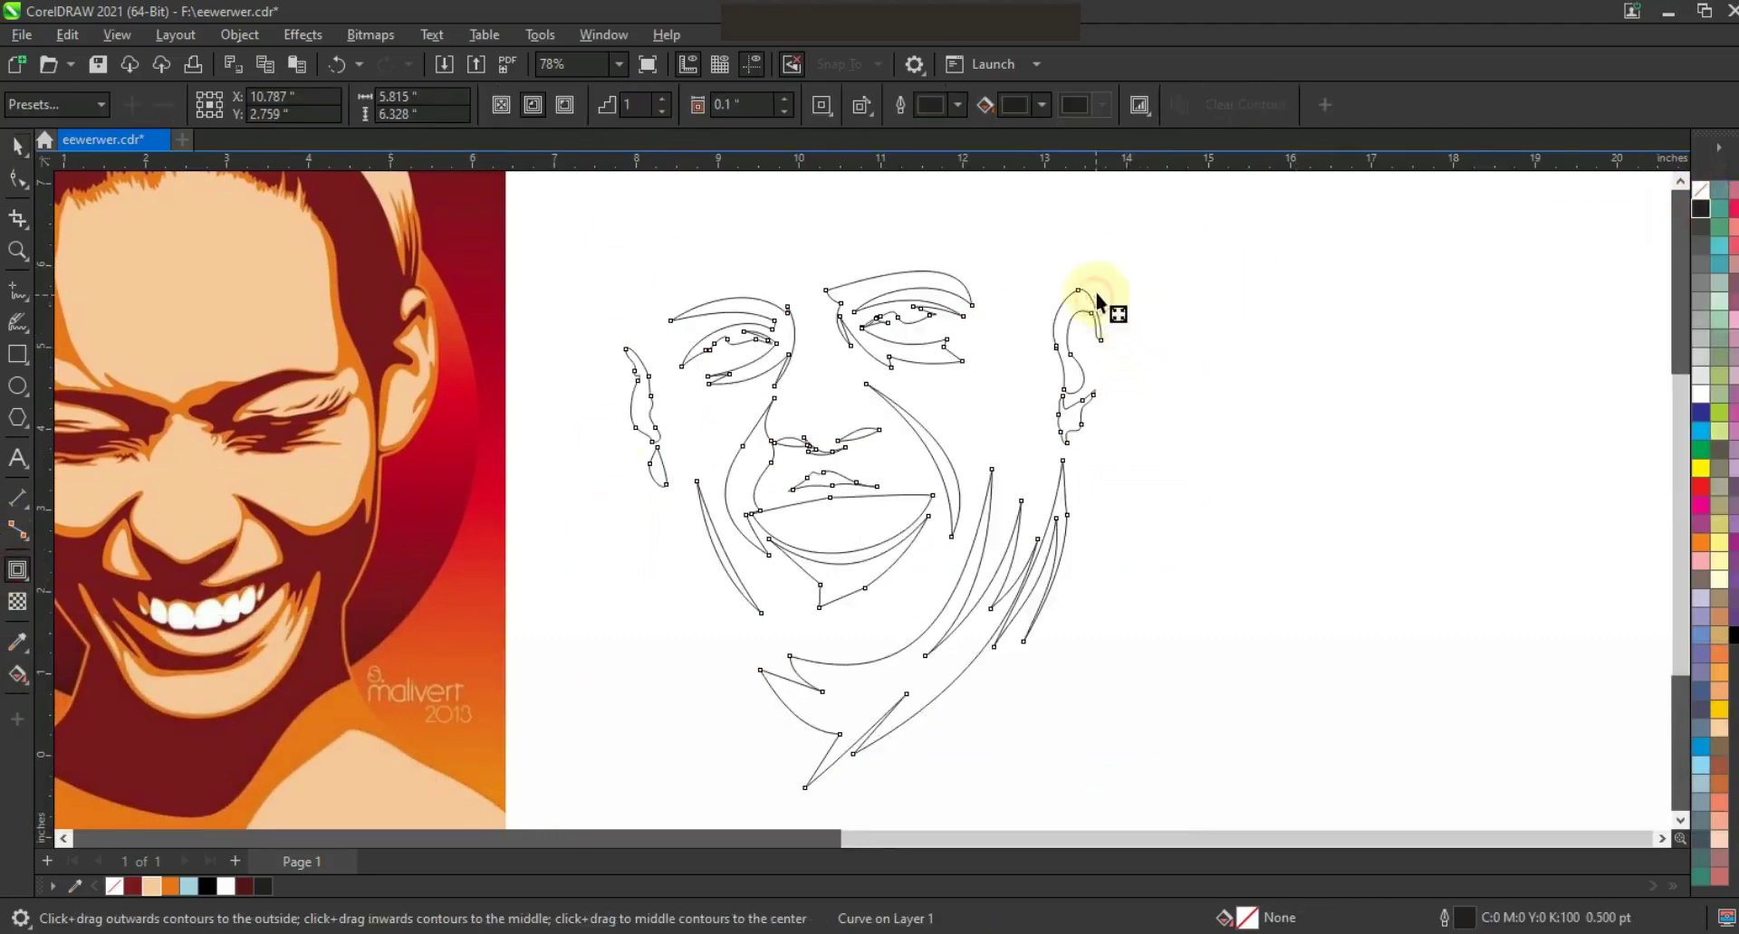
pyautogui.moveTo(1098, 298); pyautogui.dragTo(1107, 295)
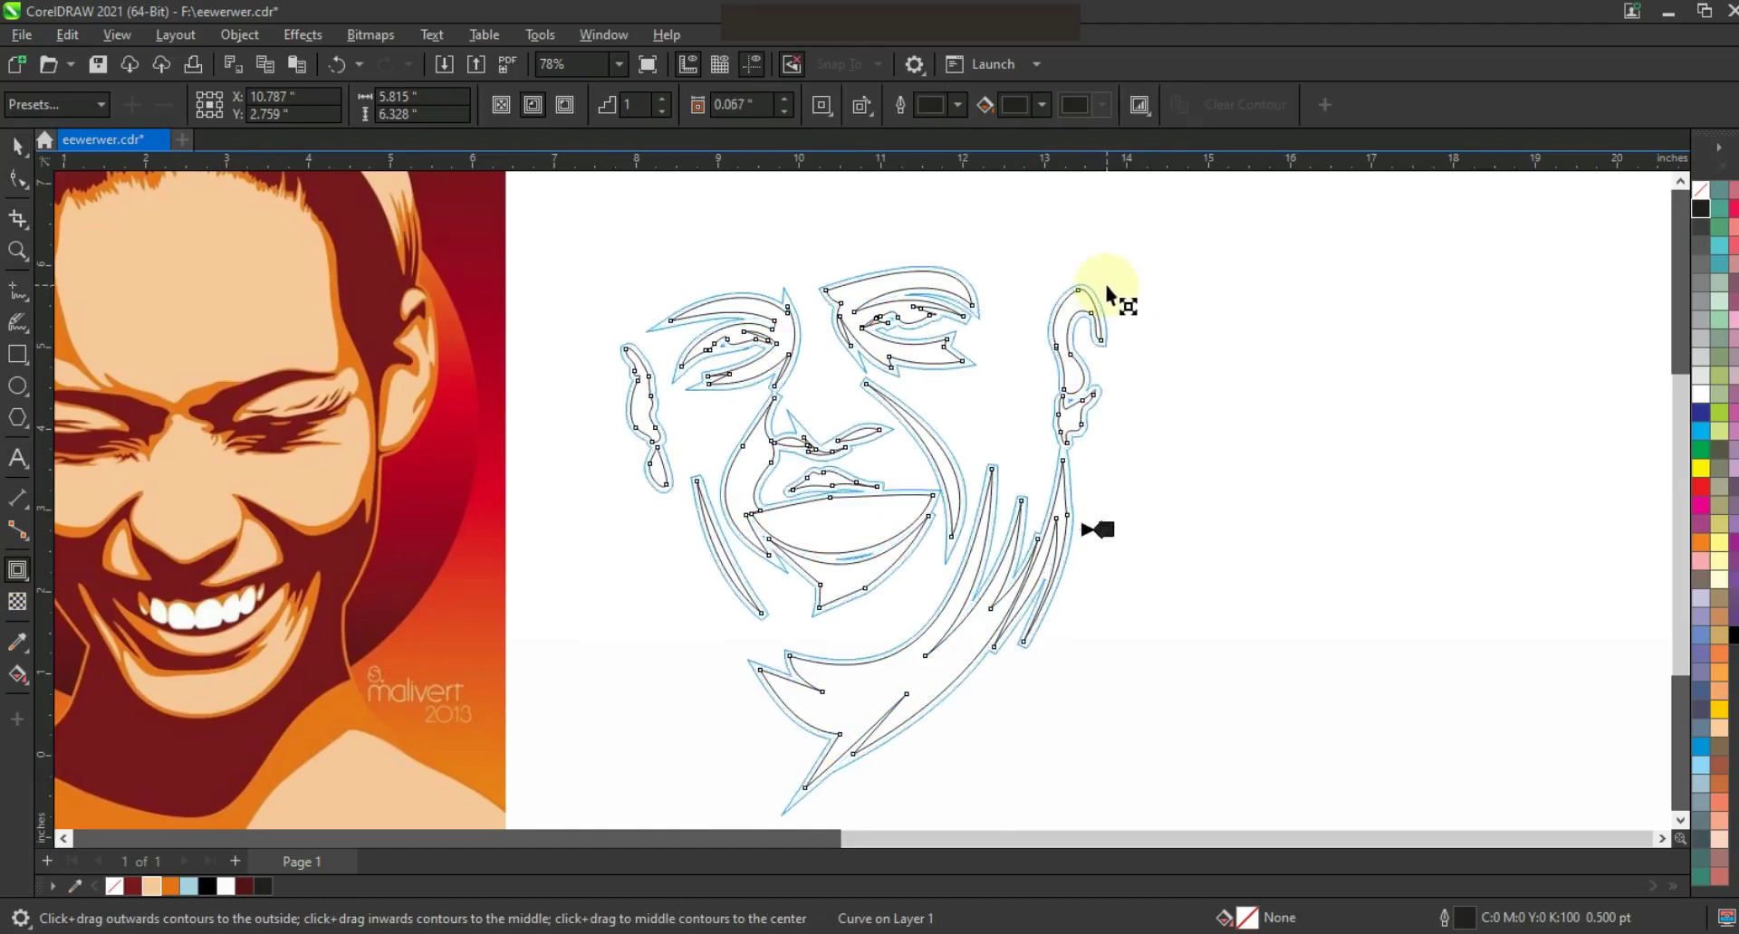
pyautogui.moveTo(1106, 286); pyautogui.dragTo(1096, 284)
# Delete the original curve from inside the broken-apart contour and fill the remaining offset curve orange
pyautogui.click(17, 145)
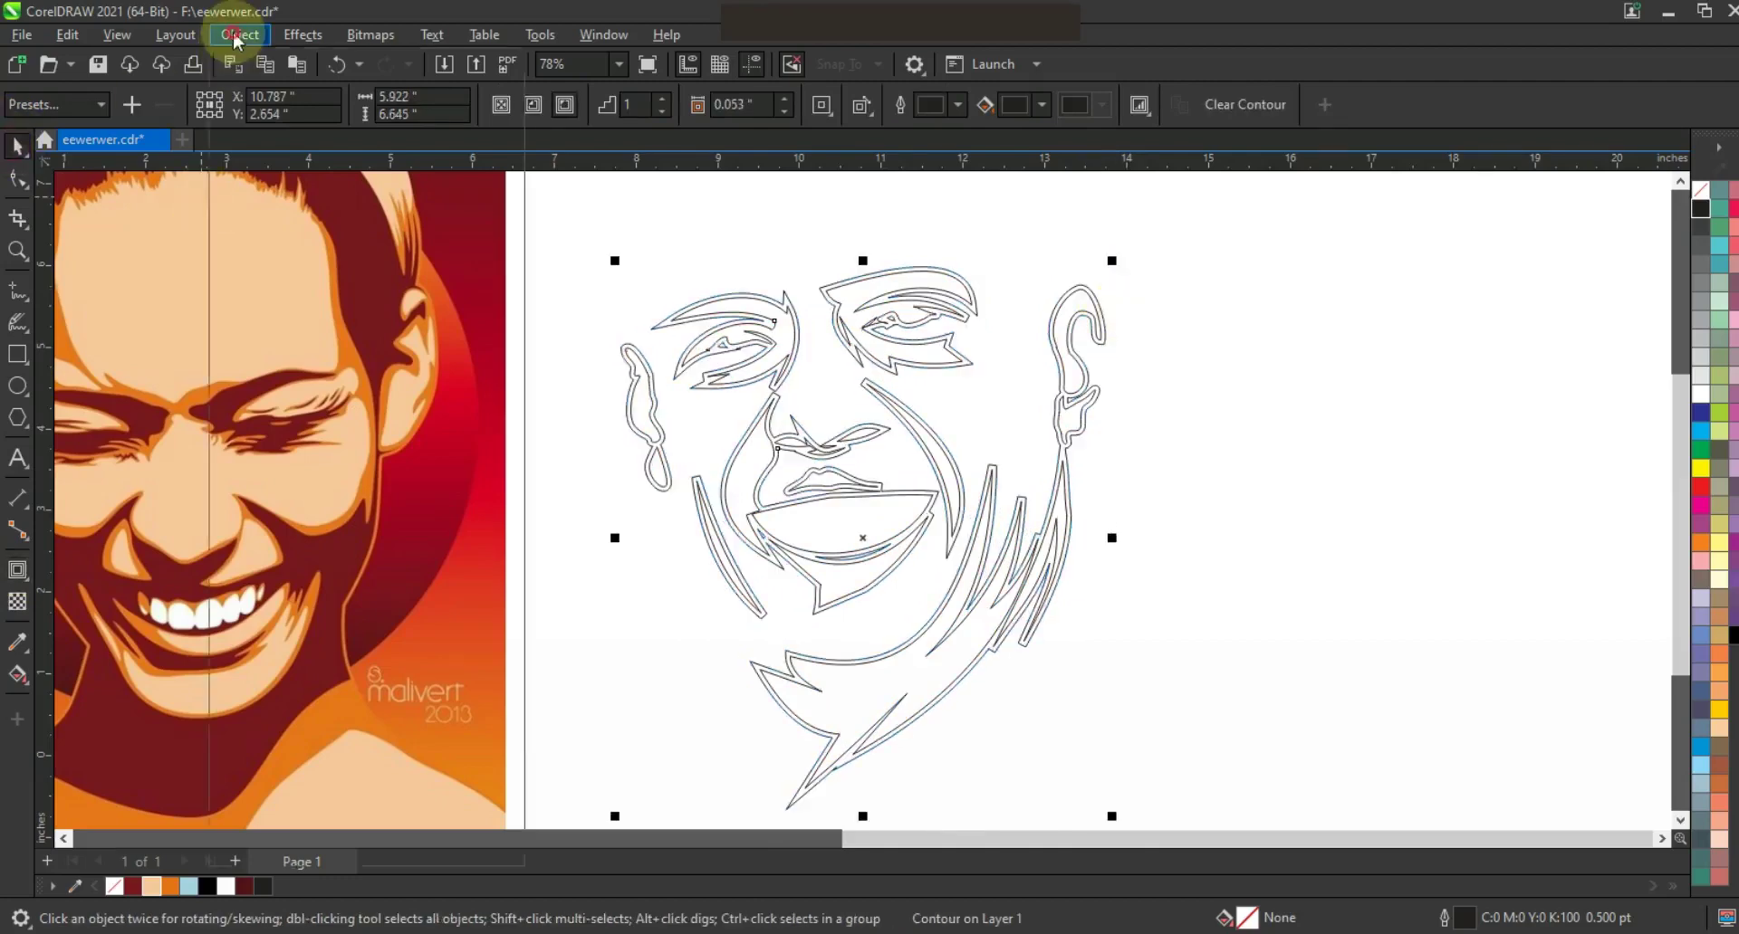
pyautogui.click(234, 36)
pyautogui.click(349, 540)
pyautogui.click(1192, 457)
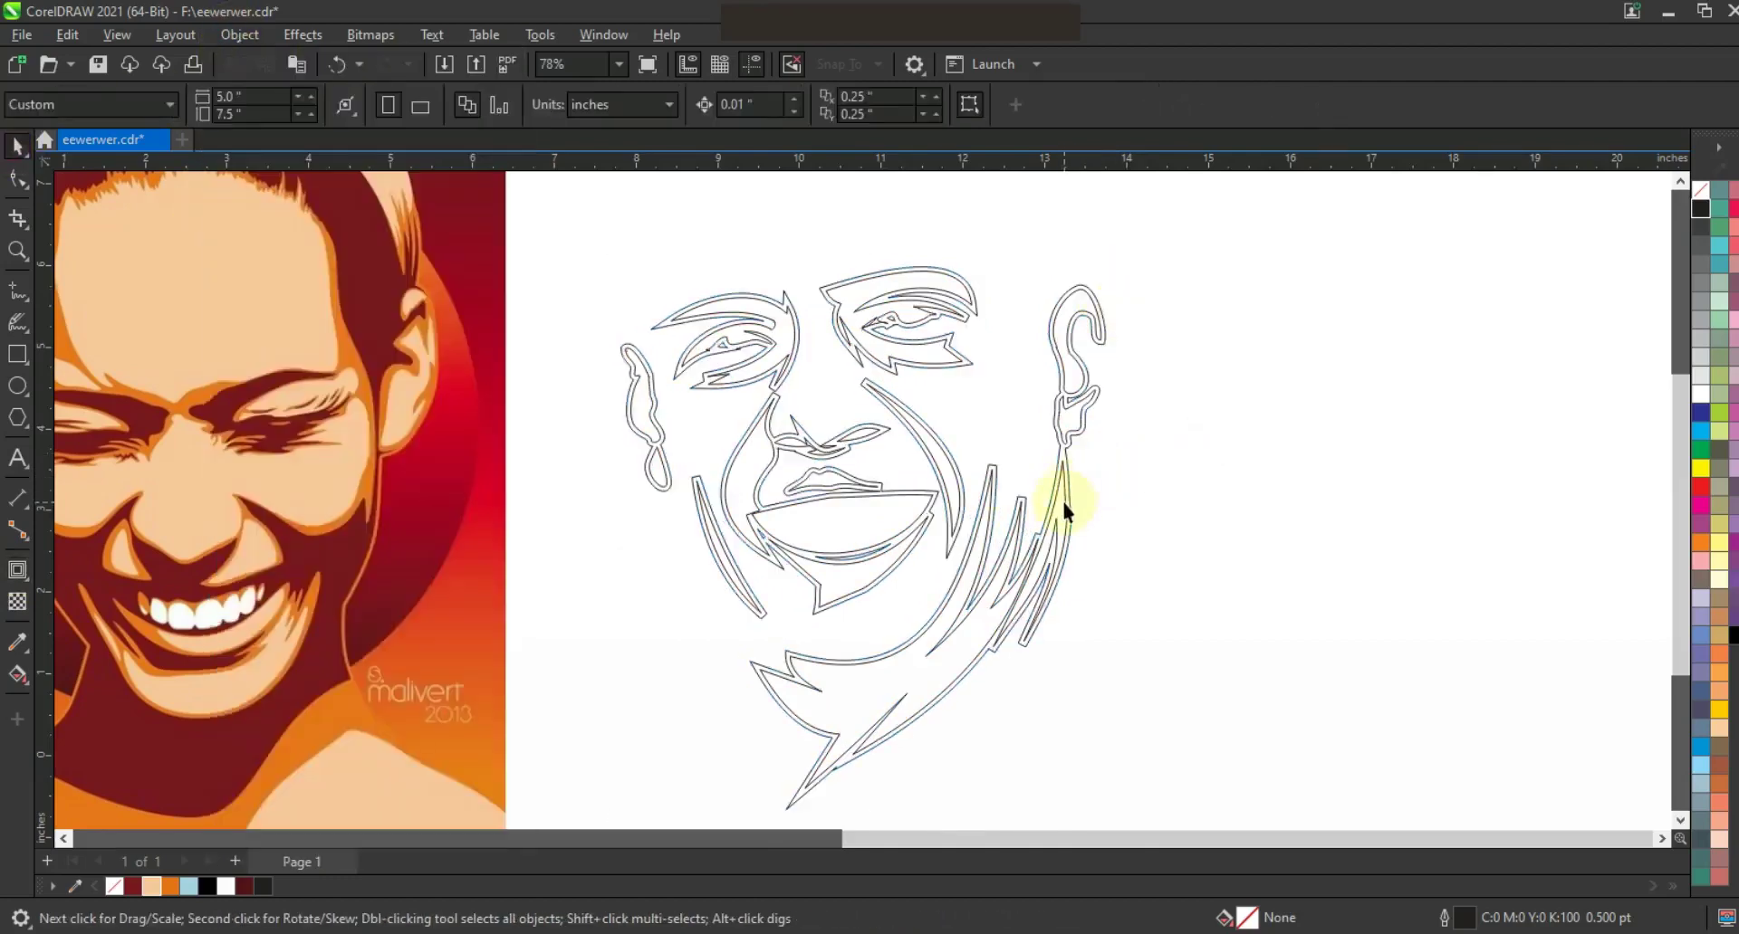
pyautogui.click(1061, 498)
pyautogui.press('Delete')
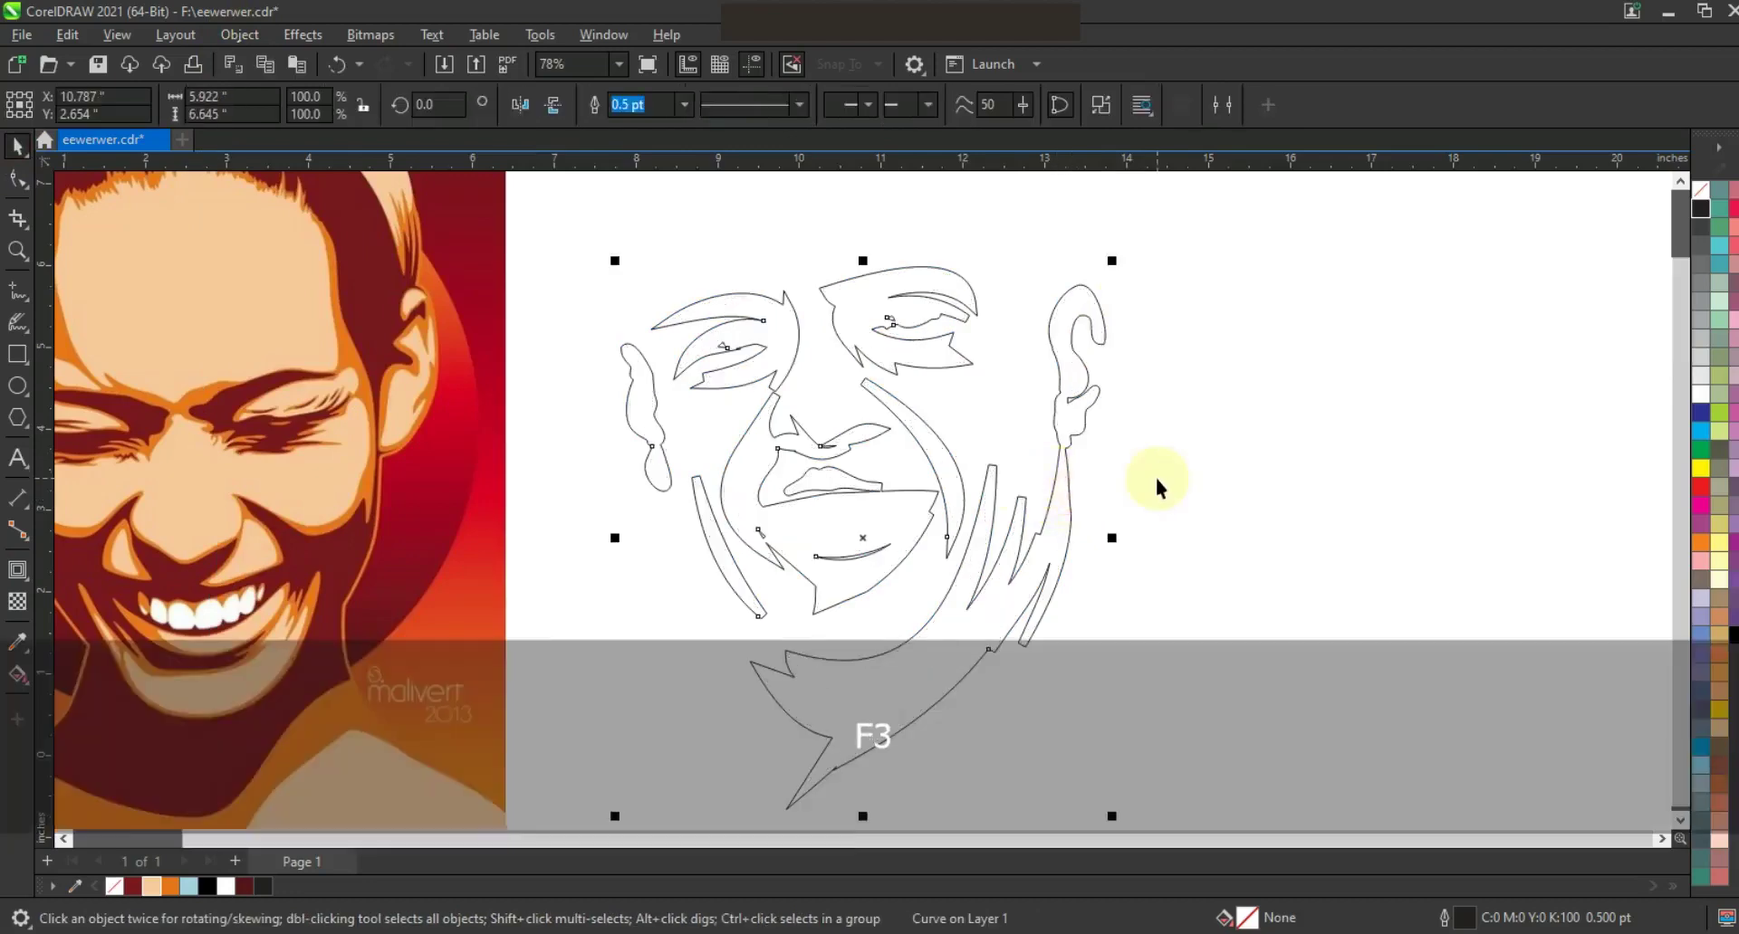
pyautogui.press('F3')
pyautogui.click(170, 887)
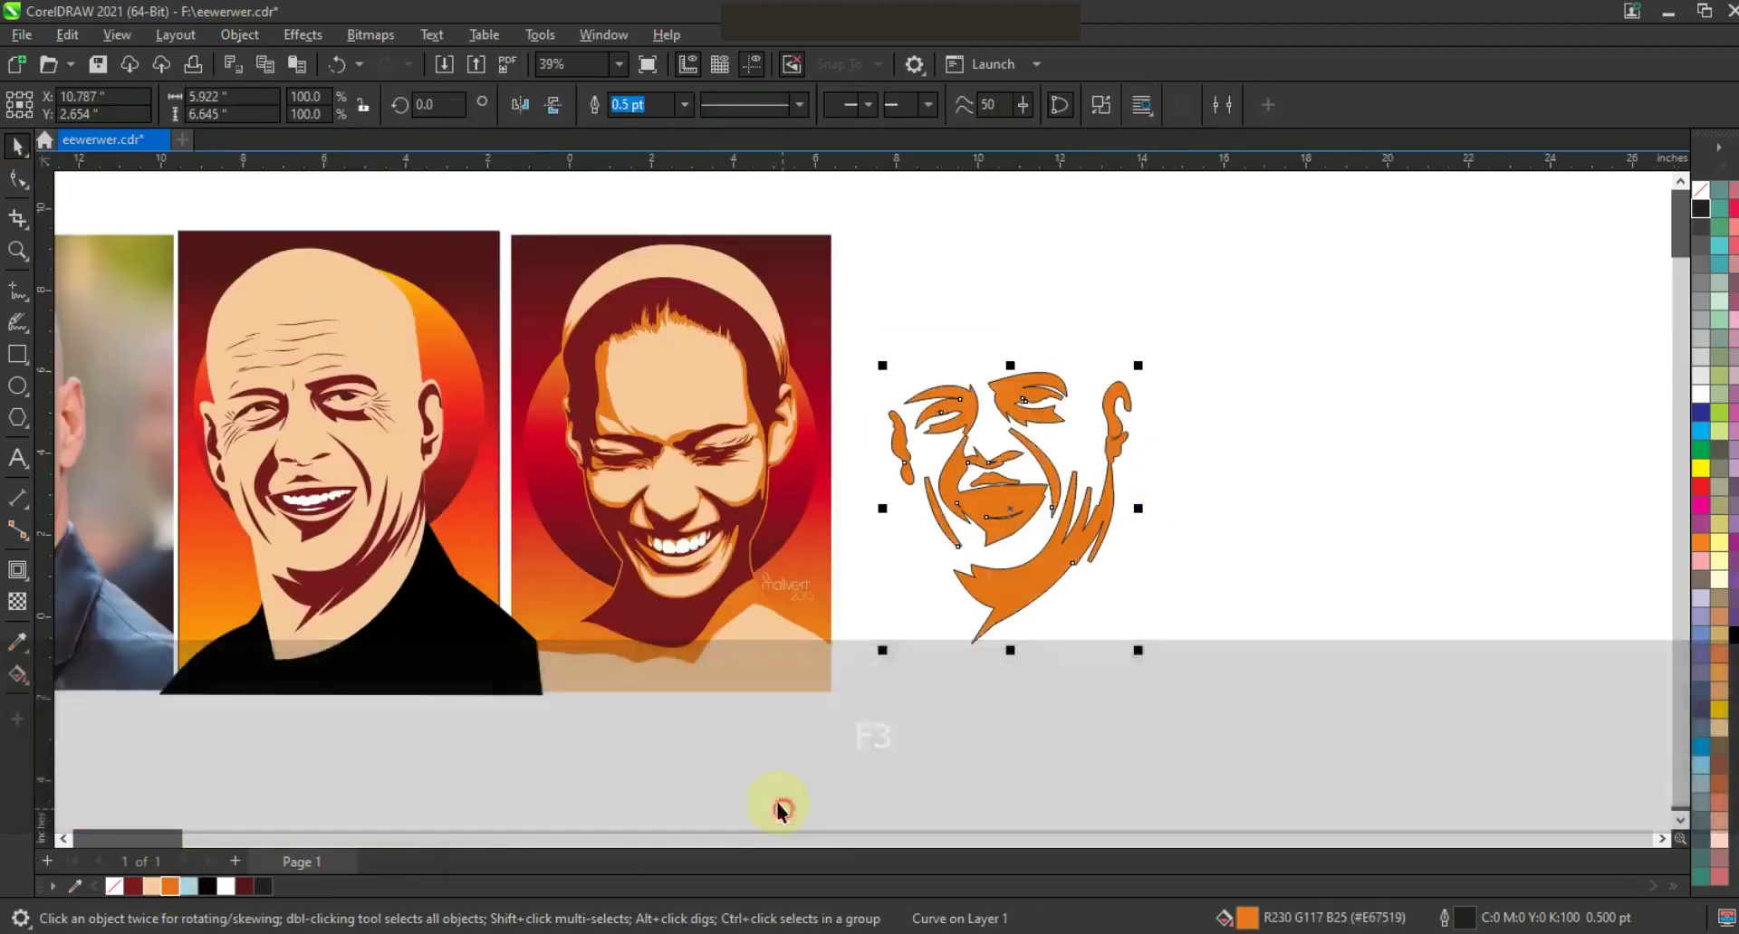
# Group the facial shadow shapes on the poster portrait and bring the group to the front
pyautogui.moveTo(201, 186); pyautogui.dragTo(462, 593)
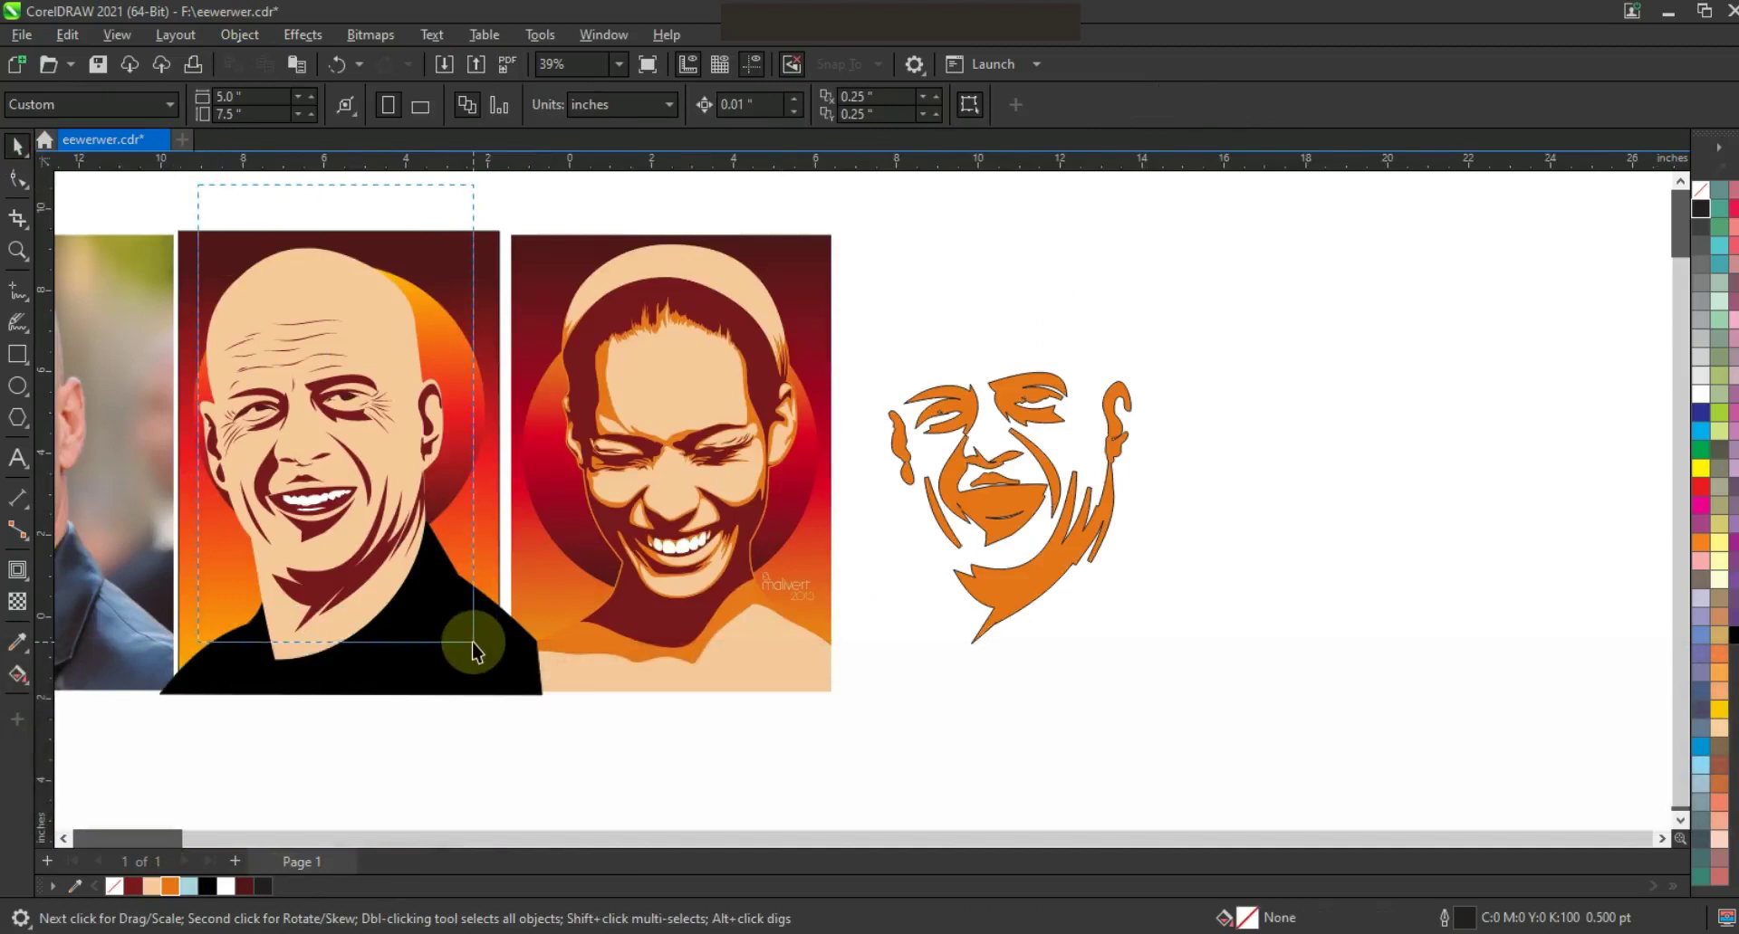
pyautogui.moveTo(474, 649); pyautogui.dragTo(474, 649)
pyautogui.hotkey('ctrl', 'g')
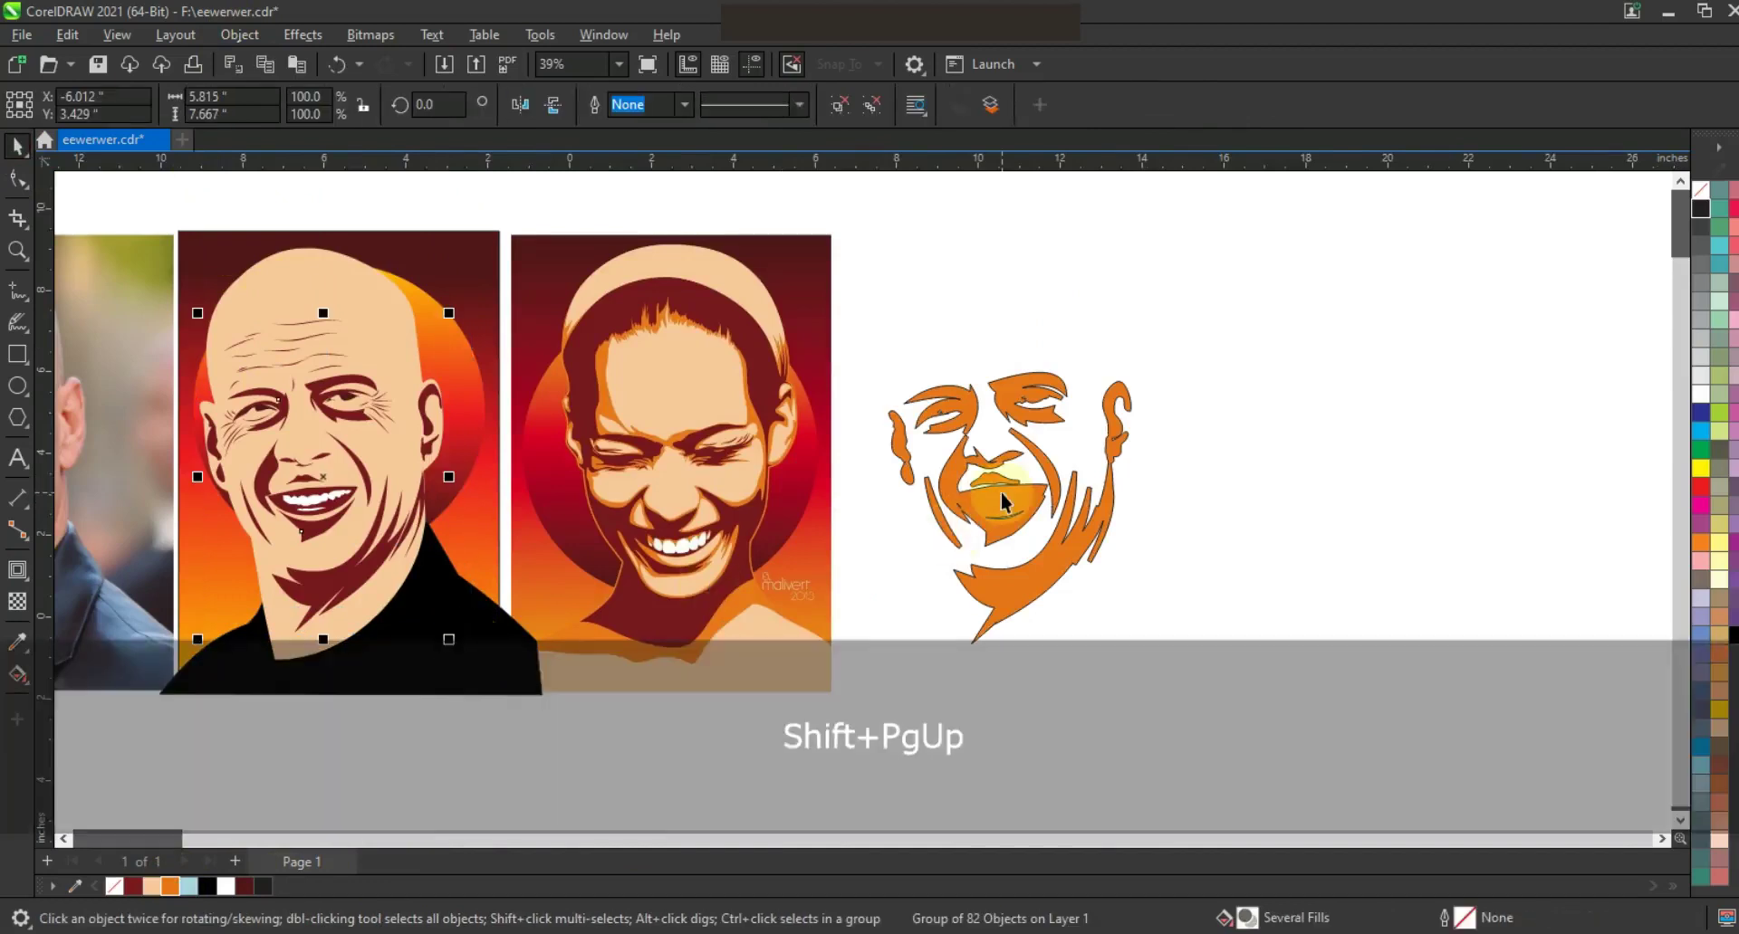
# Centre the orange curve on the grouped facial shadows of the poster portrait and remove its outline
pyautogui.click(1001, 493)
pyautogui.keyDown('shift'); pyautogui.click(315, 541); pyautogui.keyUp('shift')
pyautogui.press('c')
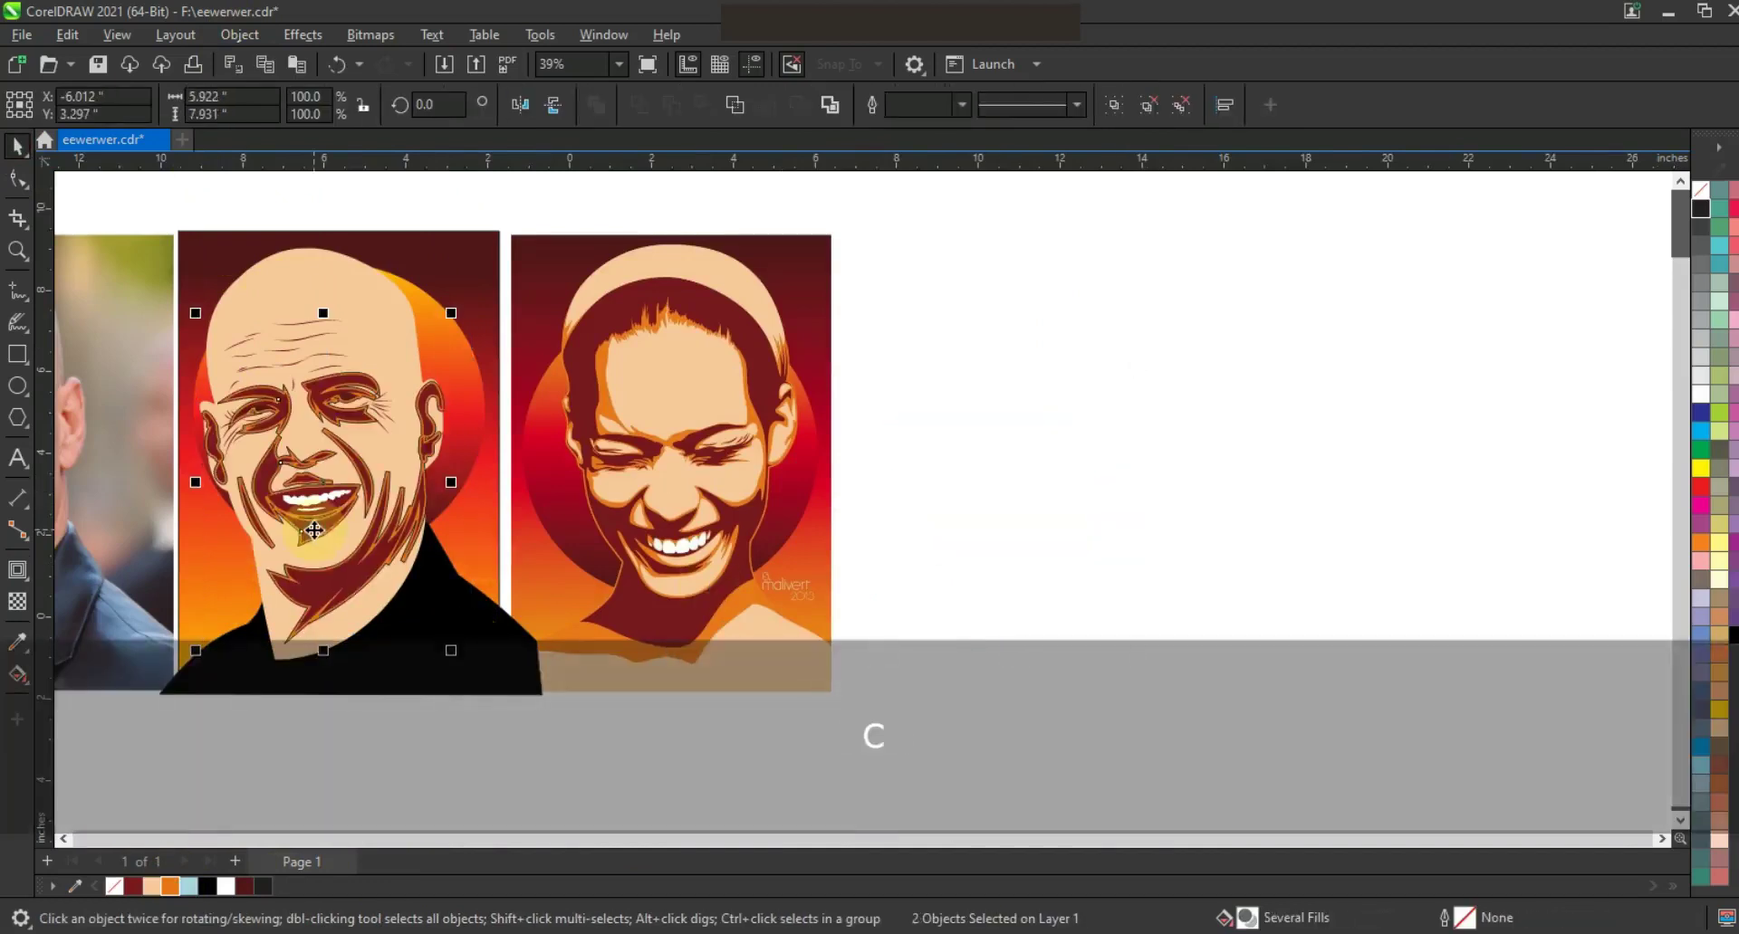
pyautogui.rightClick(1699, 192)
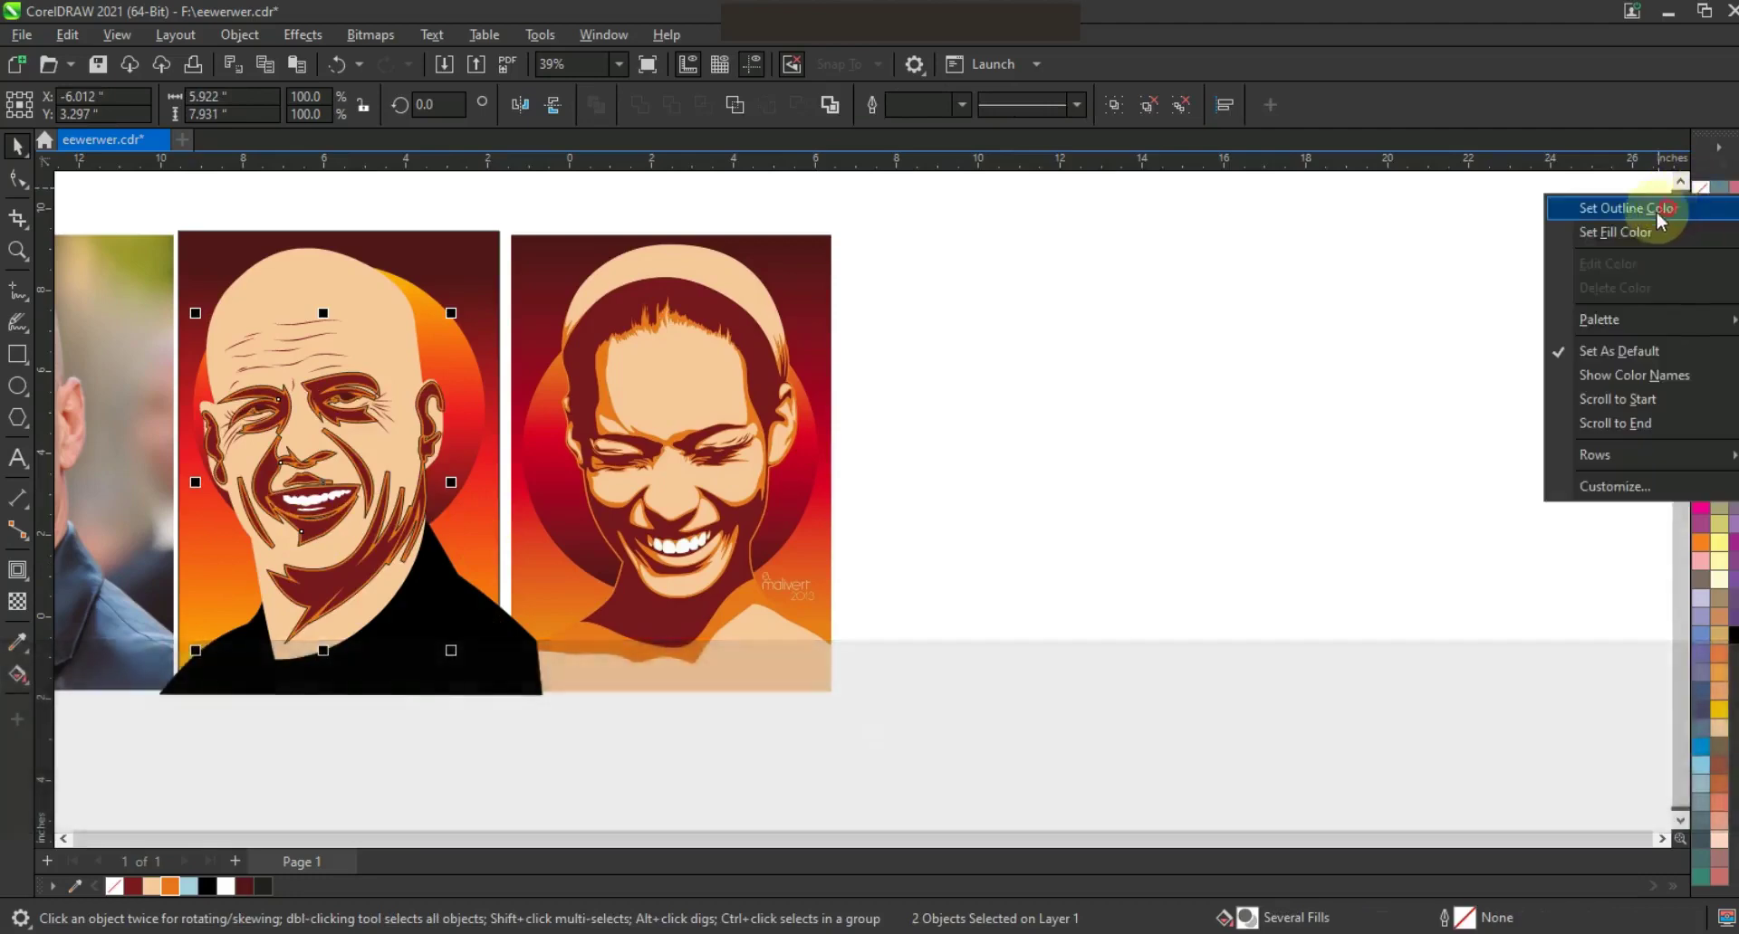
pyautogui.click(1656, 213)
pyautogui.click(1113, 382)
# Move the source photo away from the illustrated poster to leave a gap between them
pyautogui.press('F3')
pyautogui.press('Escape')
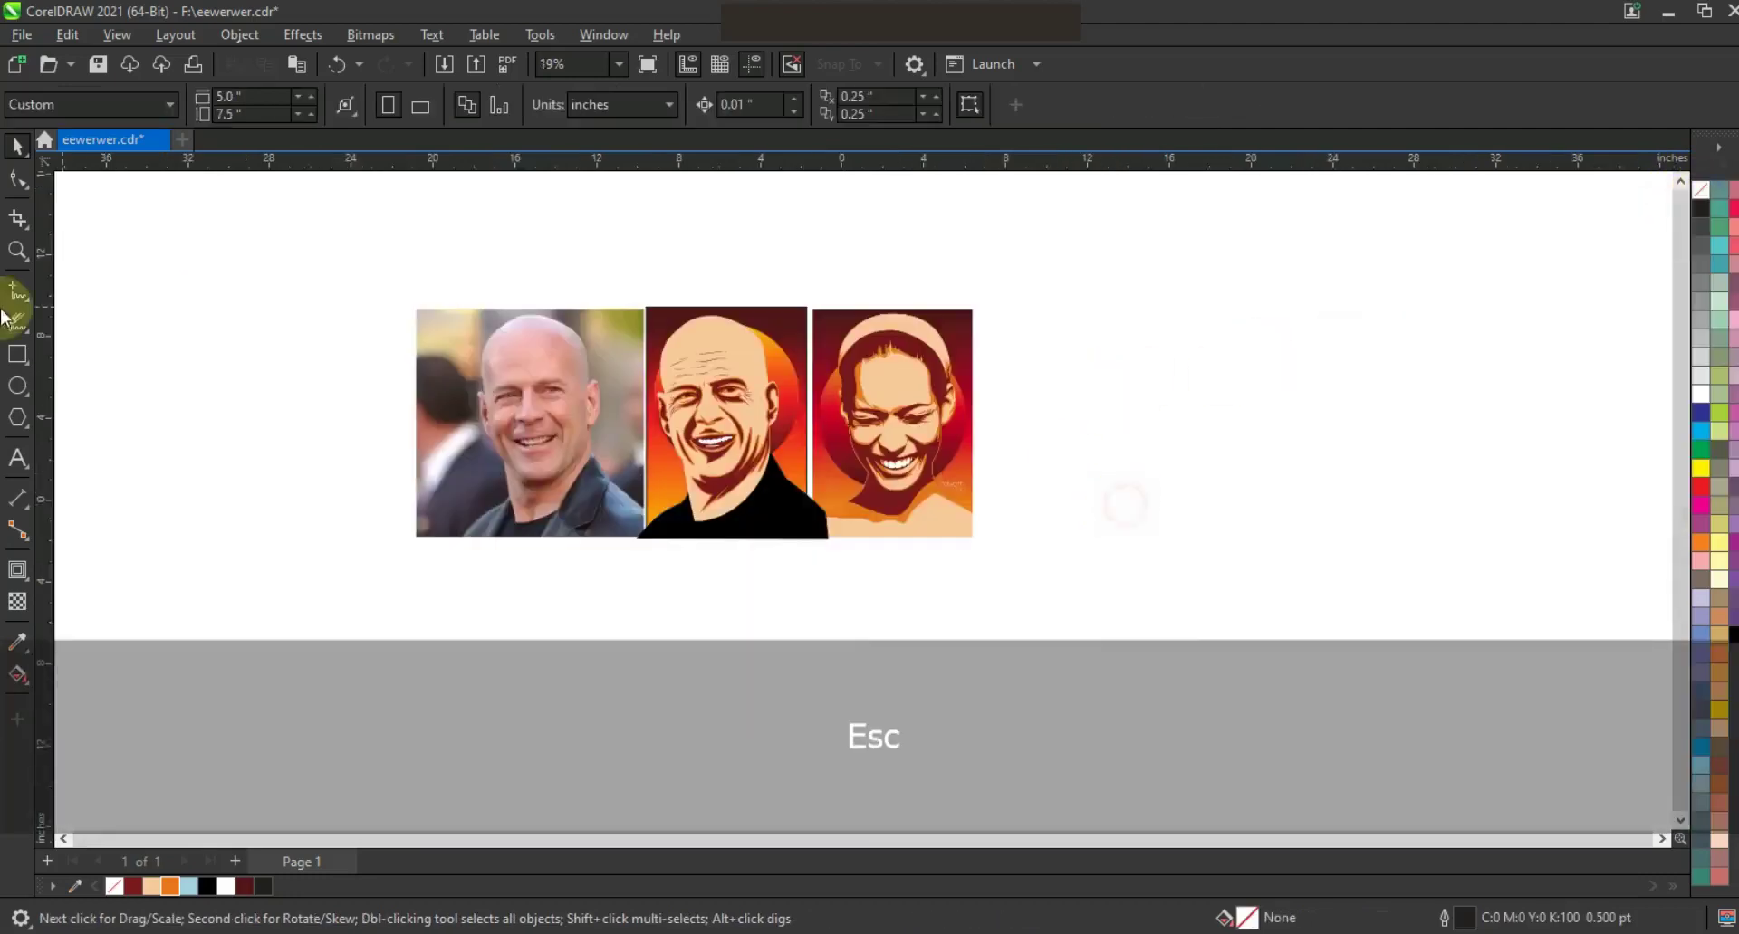
pyautogui.click(18, 254)
pyautogui.moveTo(365, 268); pyautogui.dragTo(1048, 540)
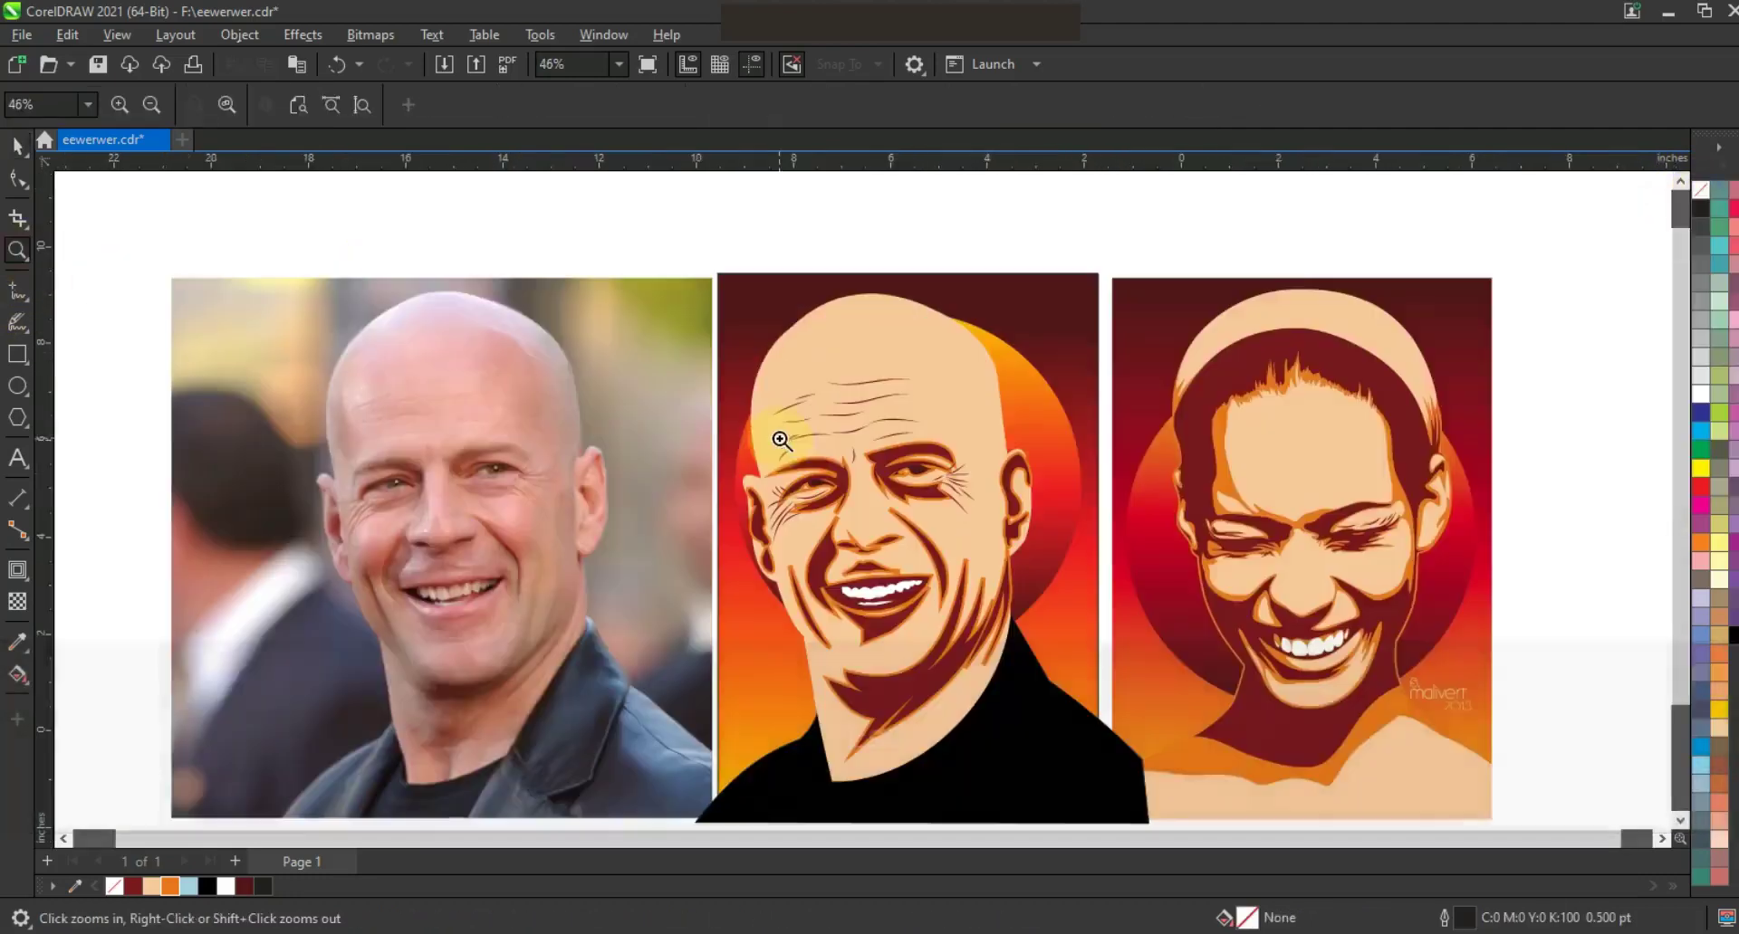
pyautogui.press('F3')
pyautogui.moveTo(590, 399); pyautogui.dragTo(449, 243)
pyautogui.click(450, 242)
pyautogui.click(1026, 585)
pyautogui.moveTo(671, 448); pyautogui.dragTo(604, 429)
pyautogui.click(806, 332)
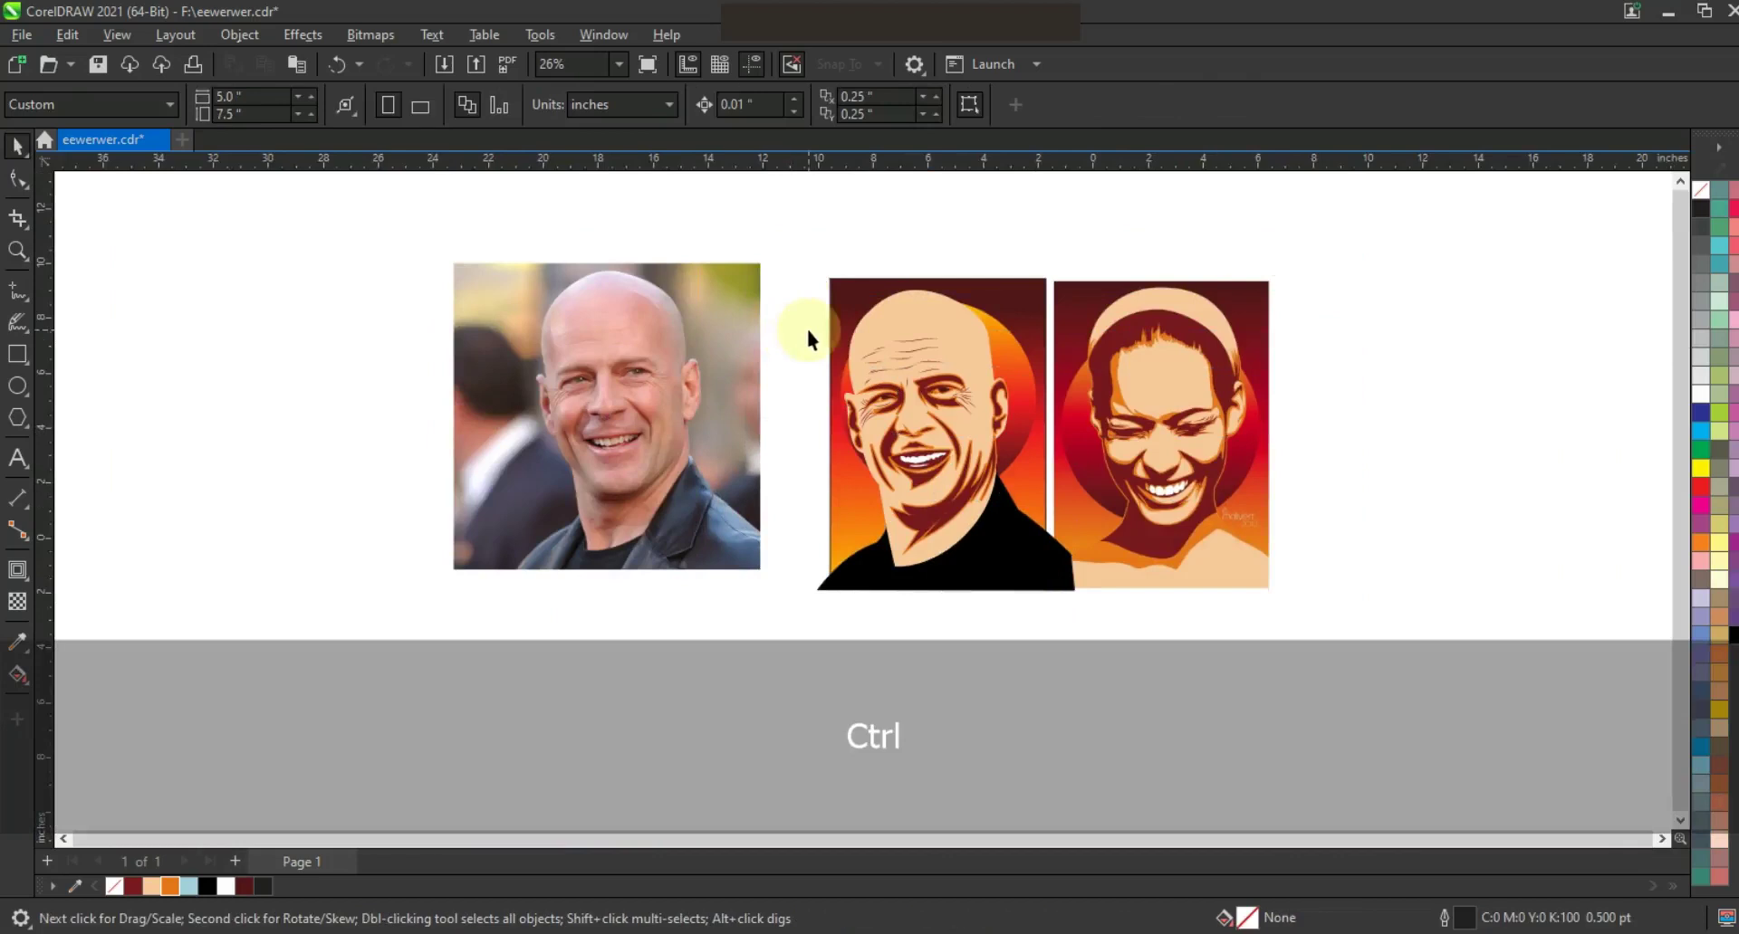
# Place all the portrait shapes in a PowerClip inside the gradient background rectangle, leaving the rectangle out of the selection
pyautogui.moveTo(820, 288); pyautogui.dragTo(1083, 608)
pyautogui.keyDown('shift'); pyautogui.click(1019, 560); pyautogui.keyUp('shift')
pyautogui.rightClick(1020, 560)
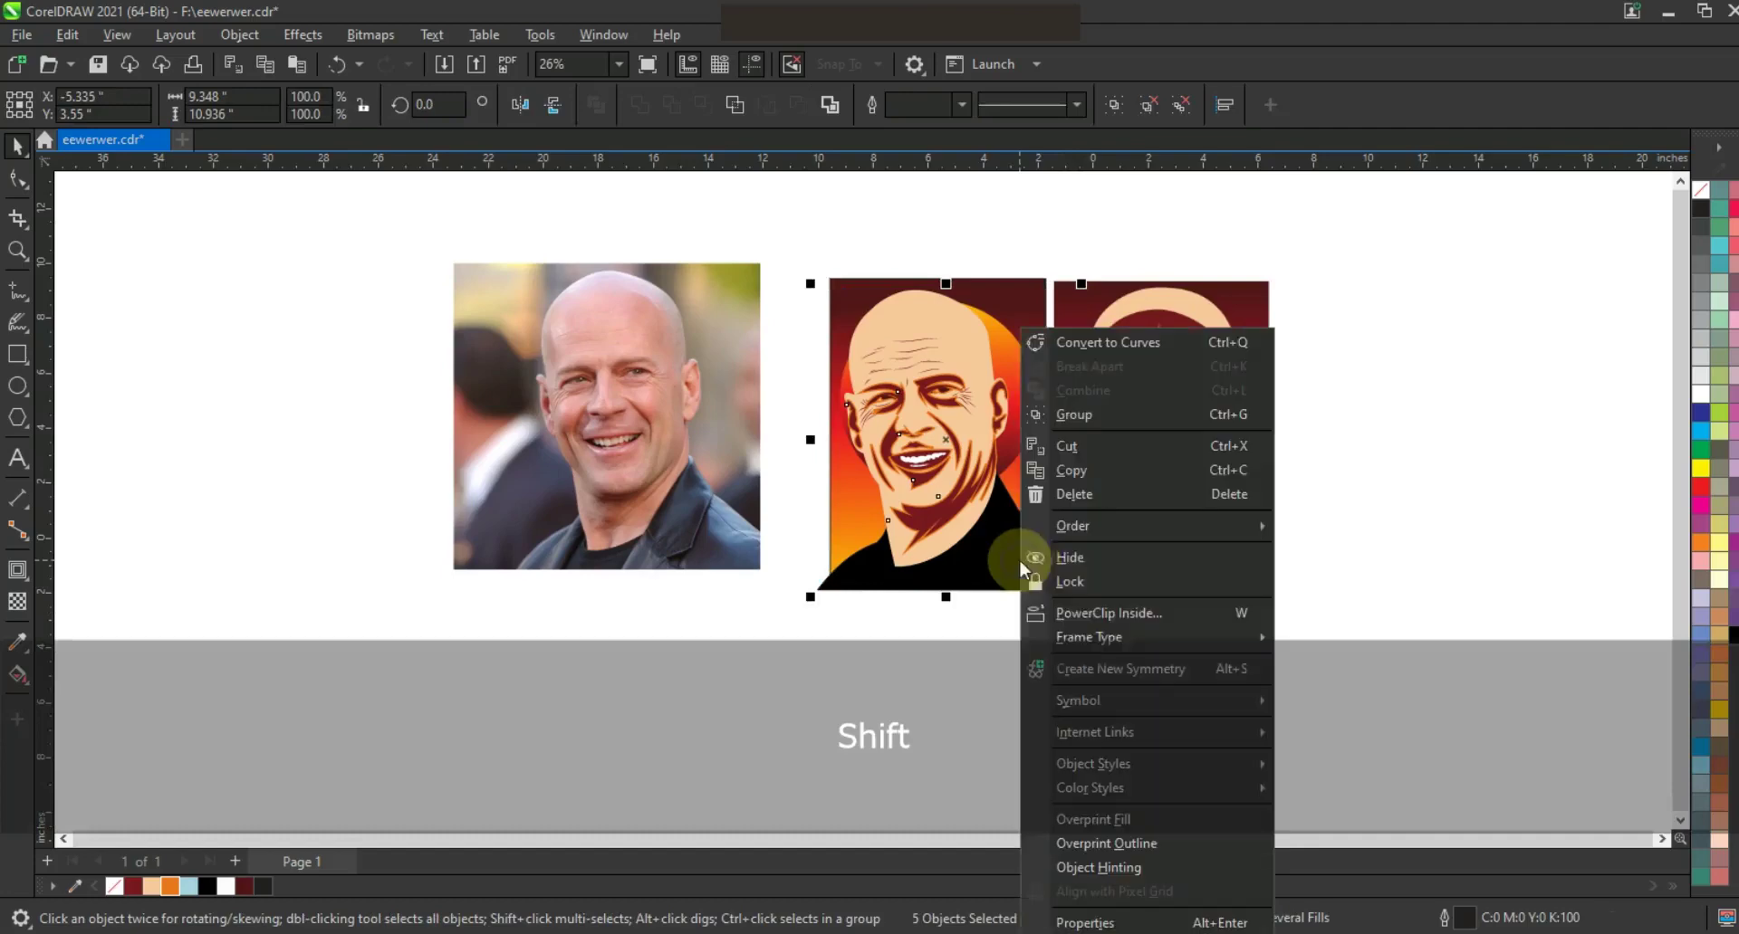
pyautogui.click(1105, 620)
pyautogui.click(1032, 343)
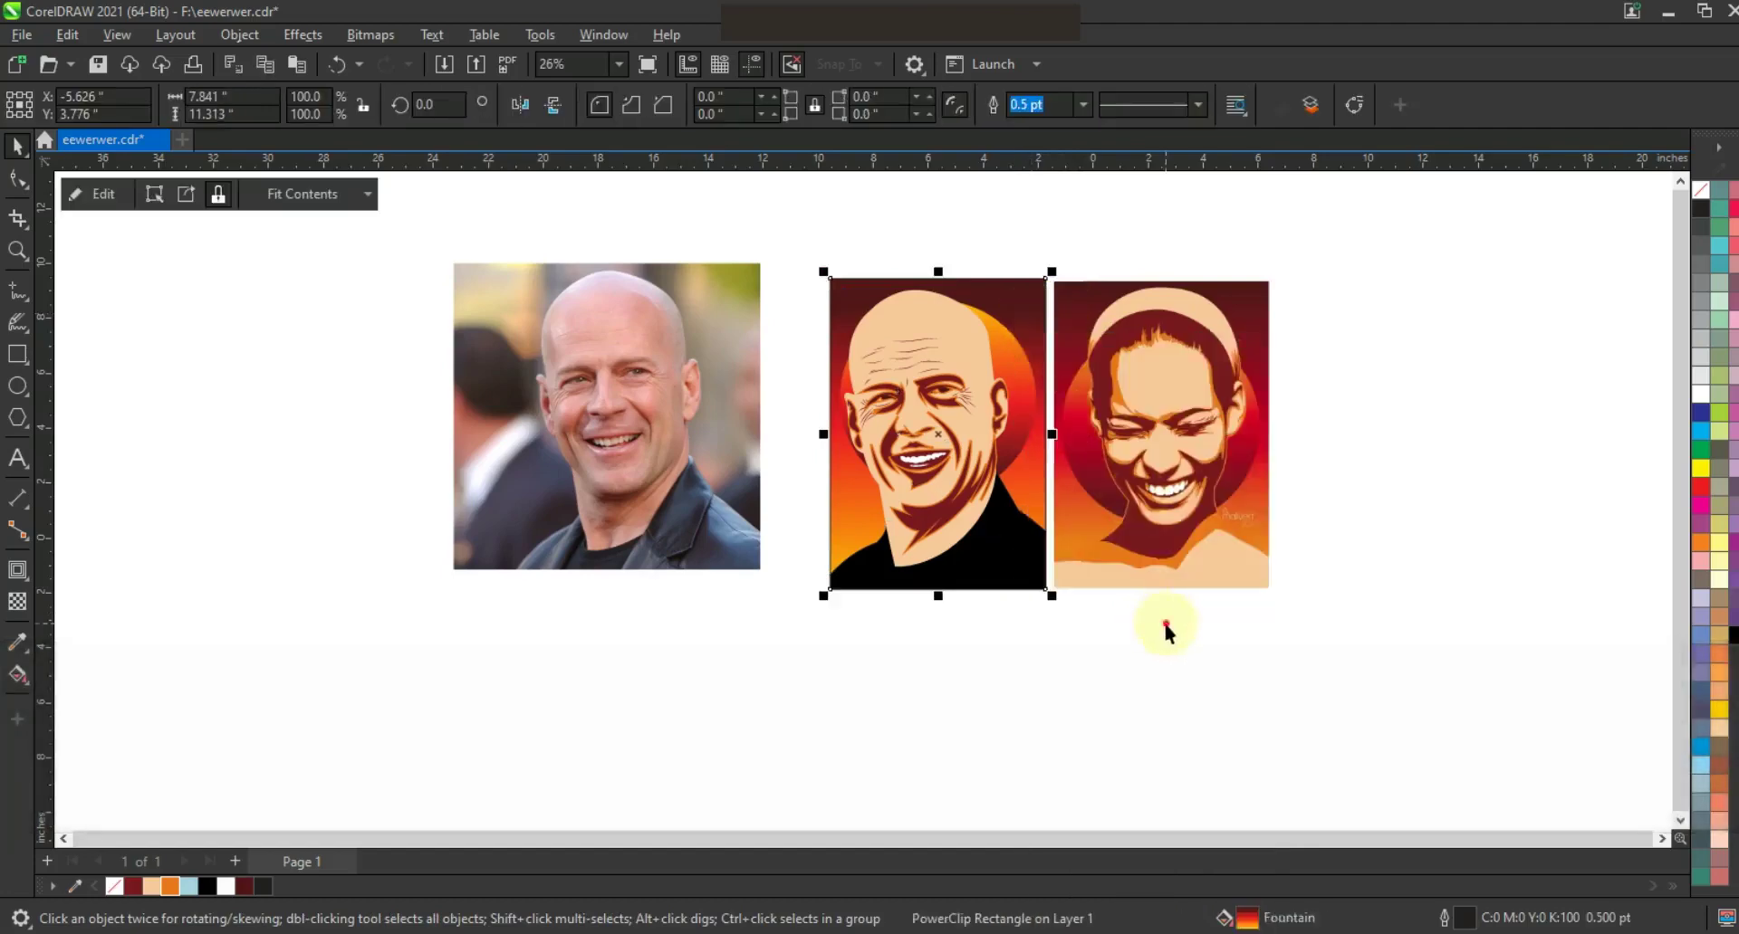
# Frame the clipped poster and the reference artwork together to compare them
pyautogui.click(1326, 625)
pyautogui.moveTo(1325, 623); pyautogui.dragTo(797, 237)
pyautogui.hotkey('shift', 'F2')
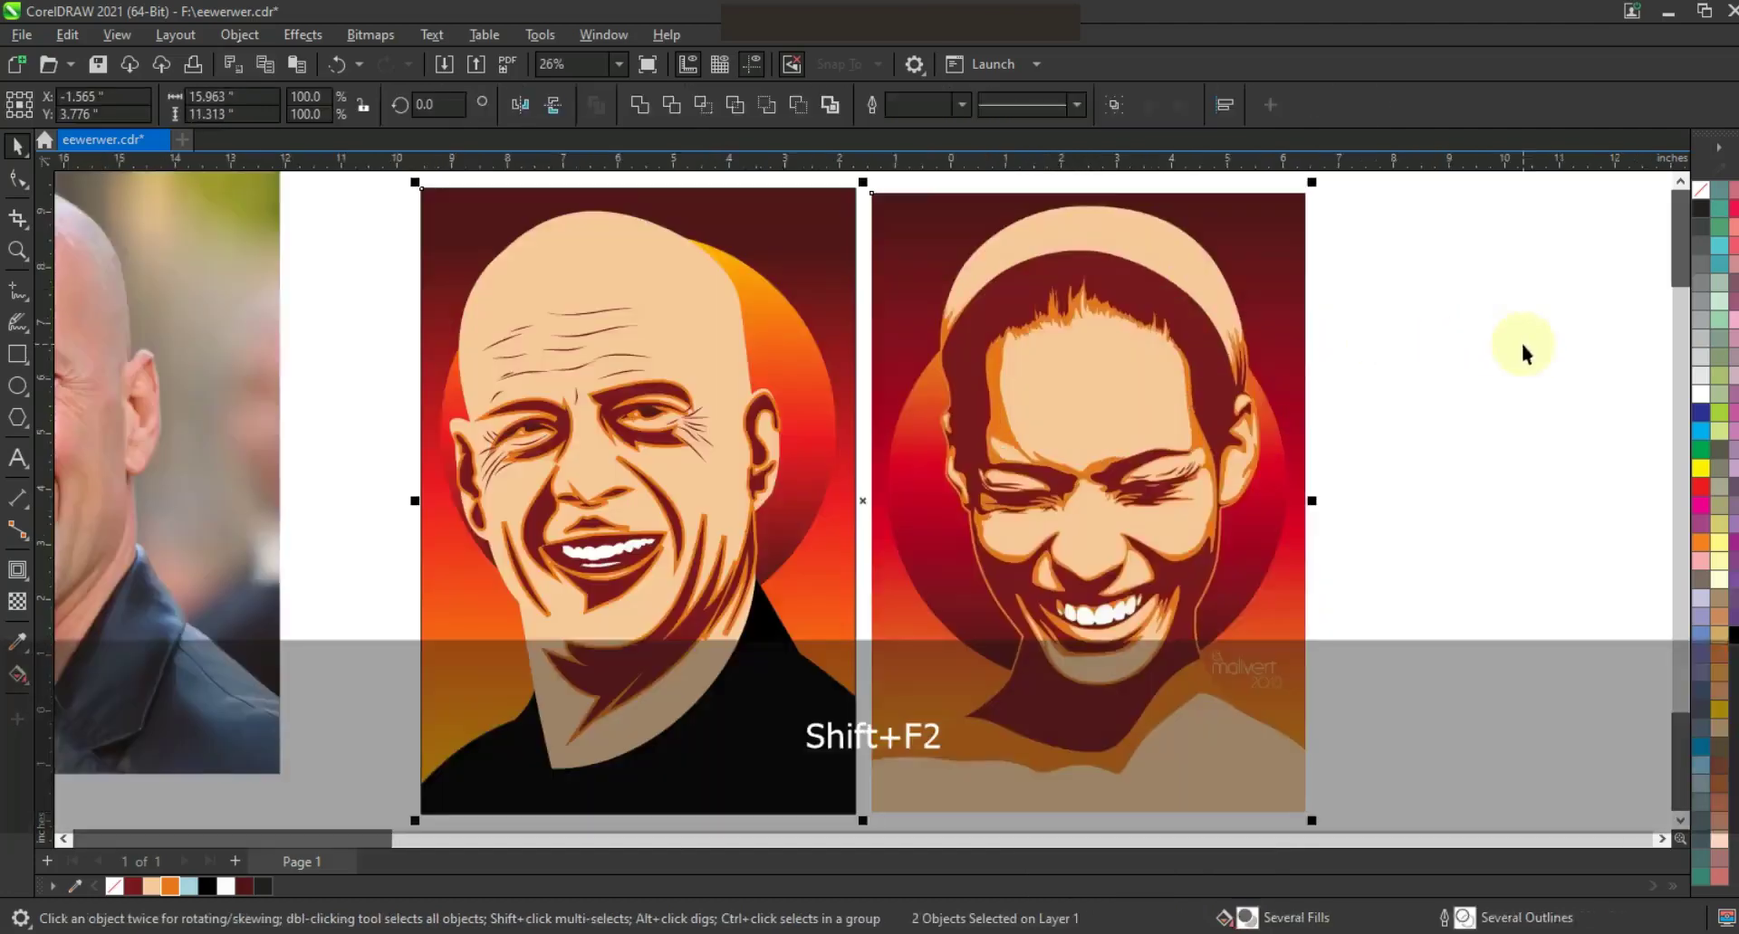